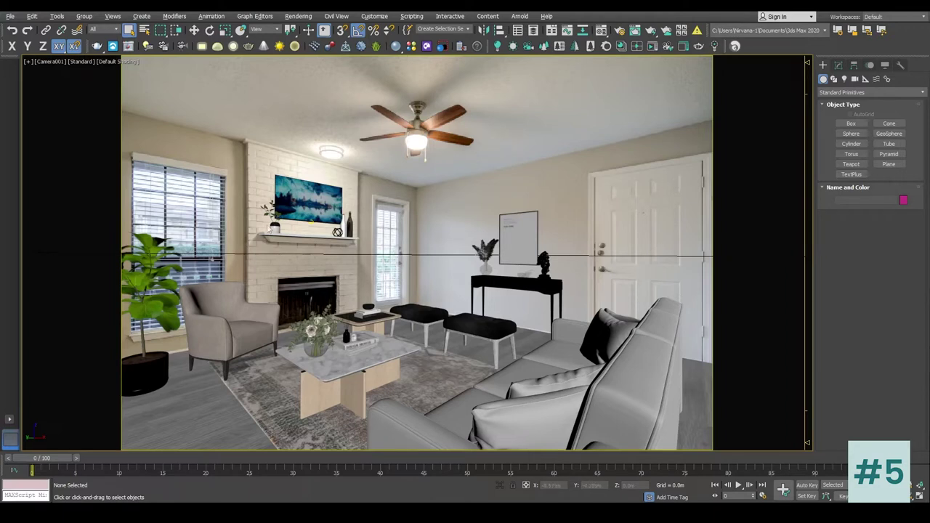
# Unhide all objects in the scene and hide the background photo plane, Plane001
pyautogui.rightClick(481, 170)
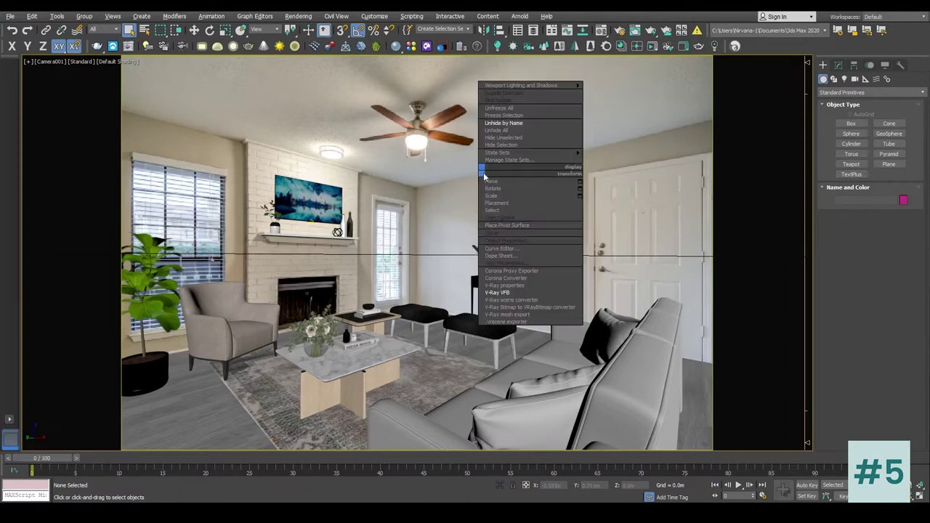
pyautogui.click(523, 145)
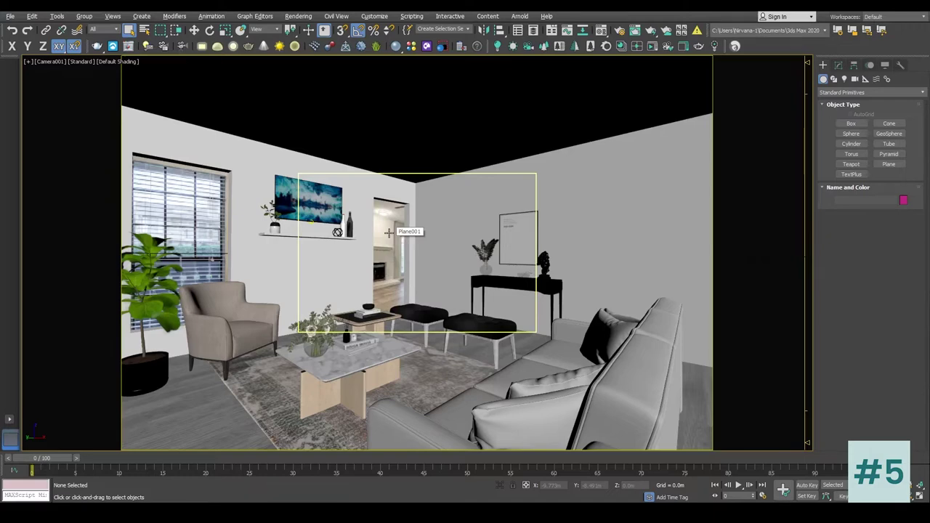
pyautogui.click(389, 232)
pyautogui.hotkey('alt', 'w')
pyautogui.click(606, 334)
pyautogui.hotkey('alt', 'w')
pyautogui.scroll(5, 516, 304)
pyautogui.scroll(-10, 516, 304)
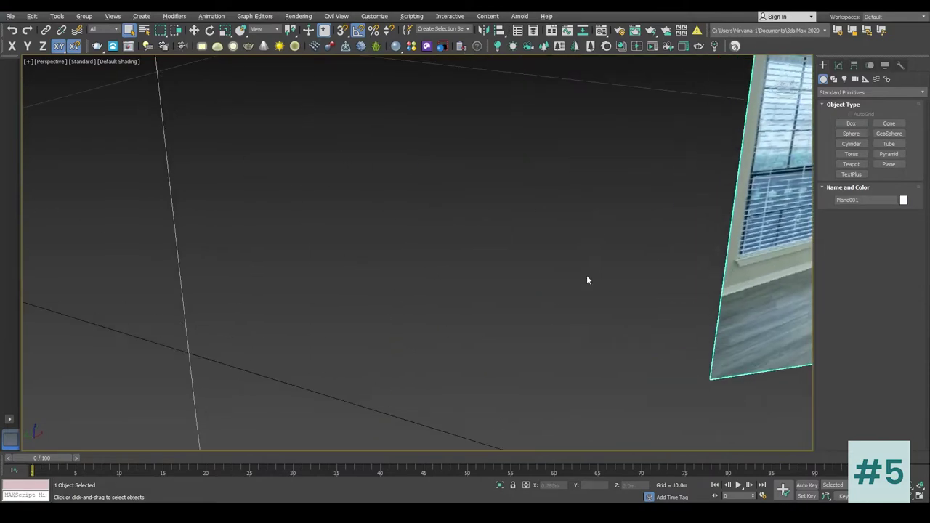
pyautogui.keyDown('alt'); pyautogui.moveTo(370, 286); pyautogui.dragTo(519, 147, button='middle'); pyautogui.keyUp('alt')
pyautogui.keyDown('alt'); pyautogui.moveTo(573, 212); pyautogui.dragTo(493, 223, button='middle'); pyautogui.keyUp('alt')
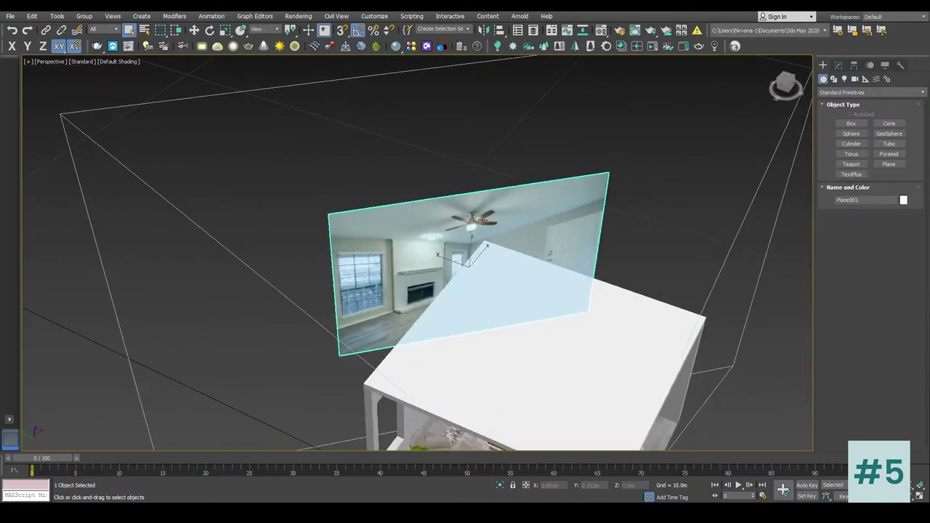
pyautogui.rightClick(499, 212)
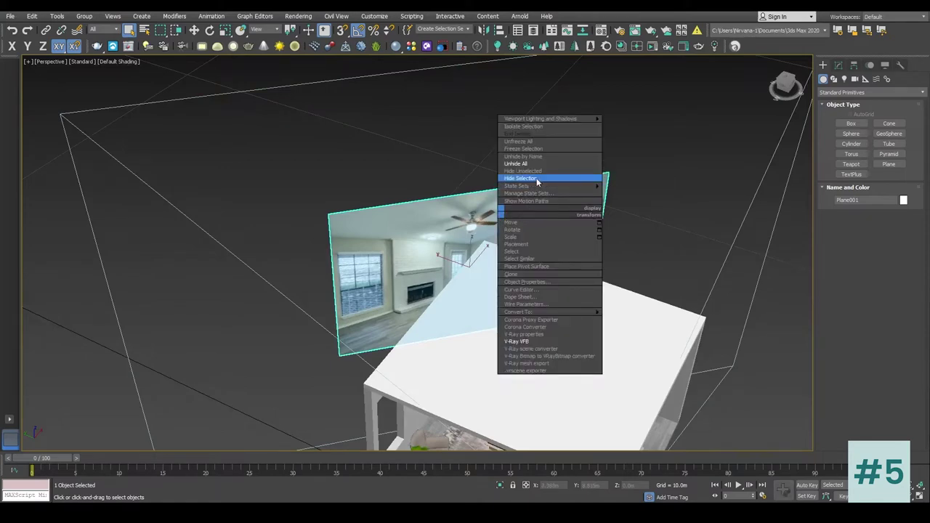
pyautogui.click(537, 179)
pyautogui.keyDown('alt'); pyautogui.moveTo(538, 182); pyautogui.dragTo(486, 200, button='middle'); pyautogui.keyUp('alt')
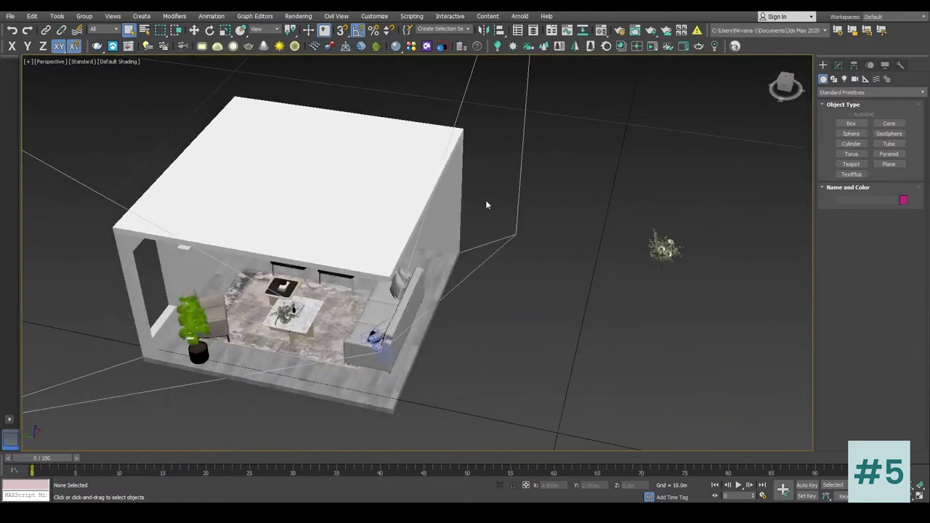
# Return to the maximized Camera001 view, check the ceiling object and clear the selection
pyautogui.hotkey('alt', 'w')
pyautogui.rightClick(114, 133)
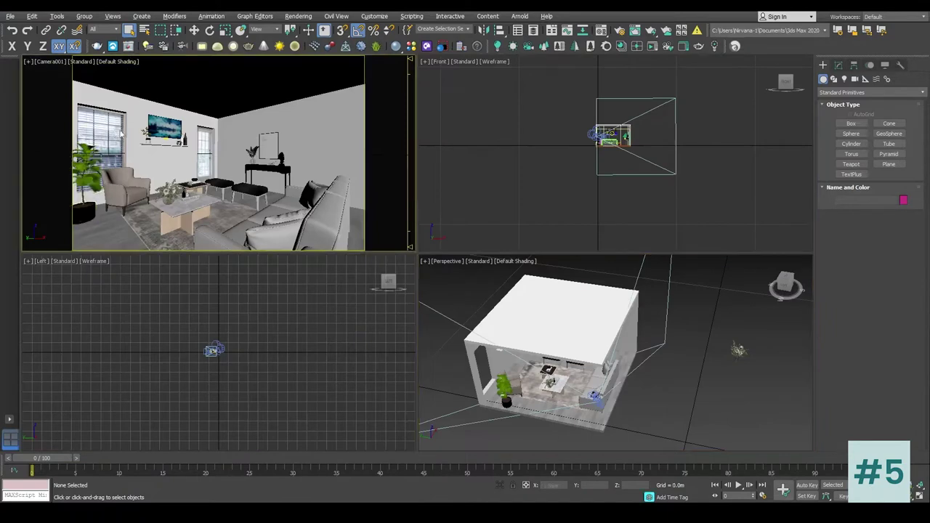
pyautogui.hotkey('alt', 'w')
pyautogui.click(552, 184)
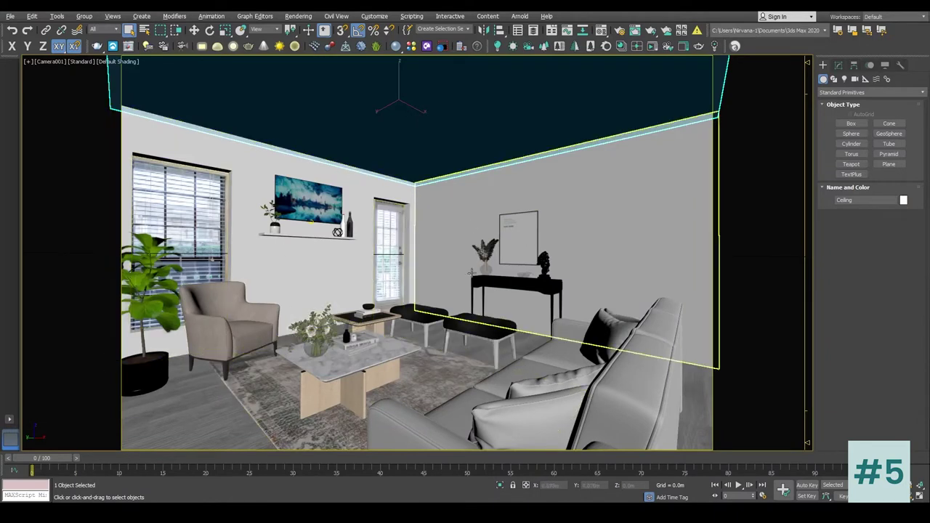
pyautogui.click(383, 245)
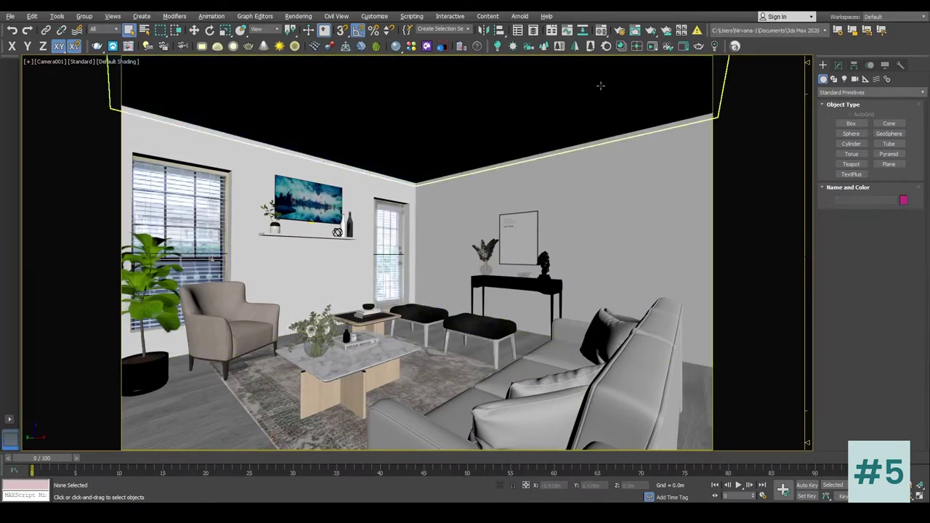
# Set the render output width to 1200 in the render setup
pyautogui.click(621, 31)
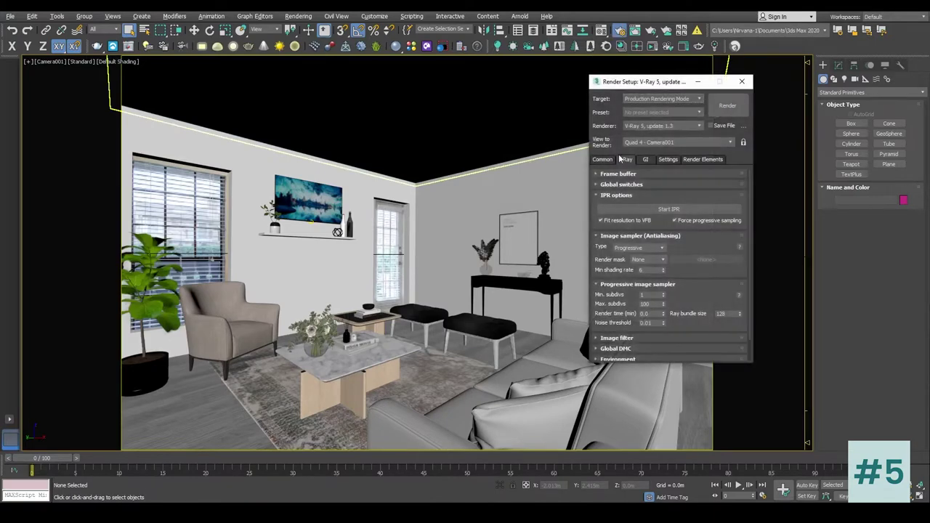
pyautogui.moveTo(646, 82); pyautogui.dragTo(477, 111)
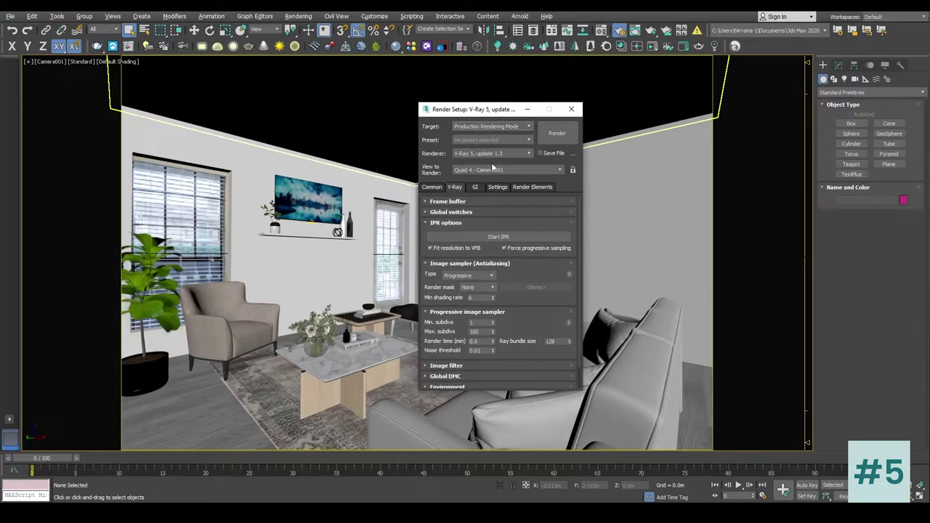
pyautogui.click(432, 186)
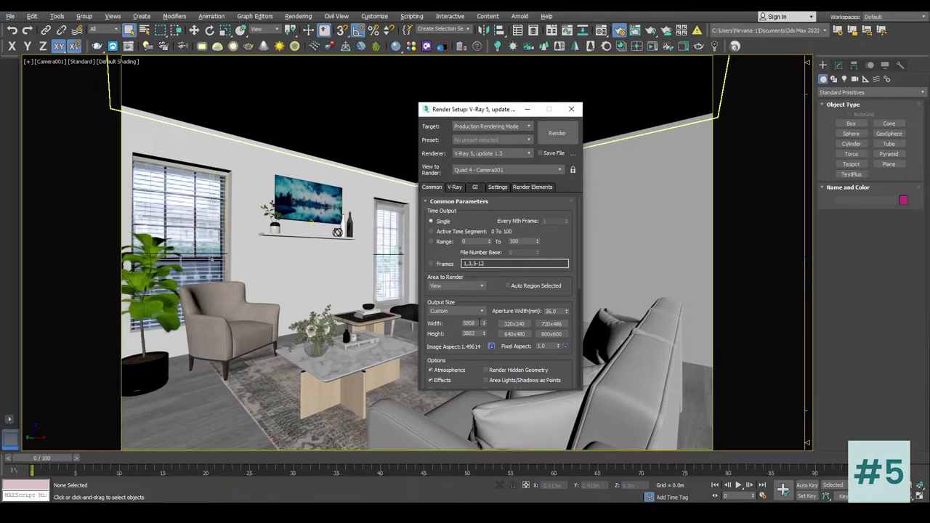
pyautogui.doubleClick(469, 323)
pyautogui.write('1200')
pyautogui.moveTo(479, 112); pyautogui.dragTo(680, 105)
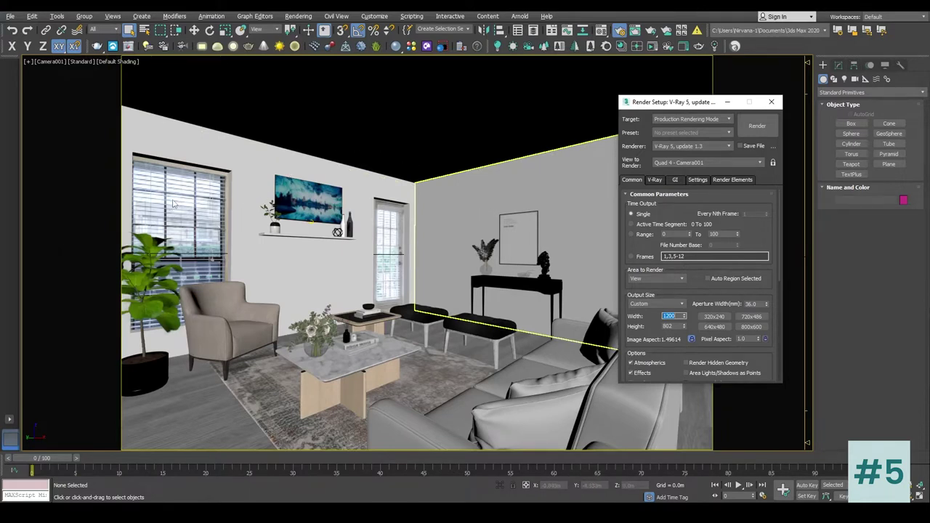
# Set the image sampler type to Bucket with a bucket width of 24, and expand the environment settings
pyautogui.click(655, 180)
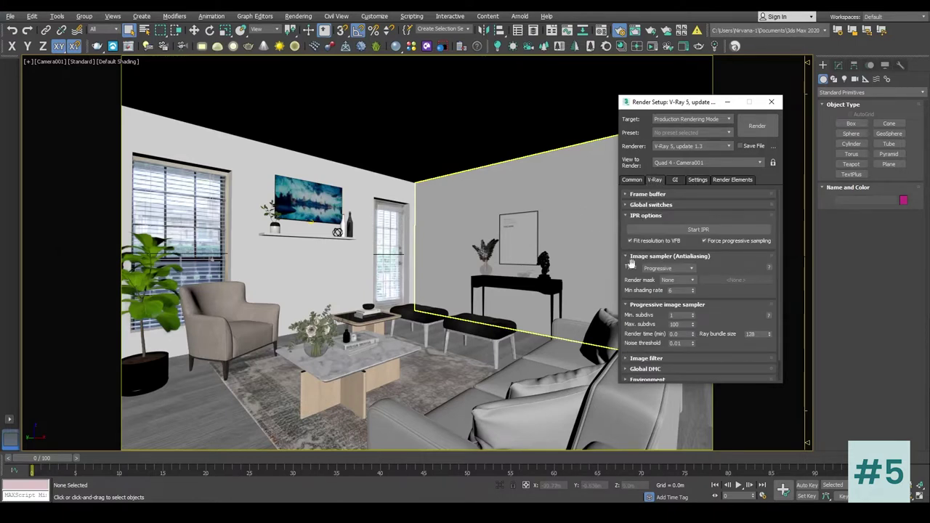
pyautogui.click(691, 269)
pyautogui.click(658, 277)
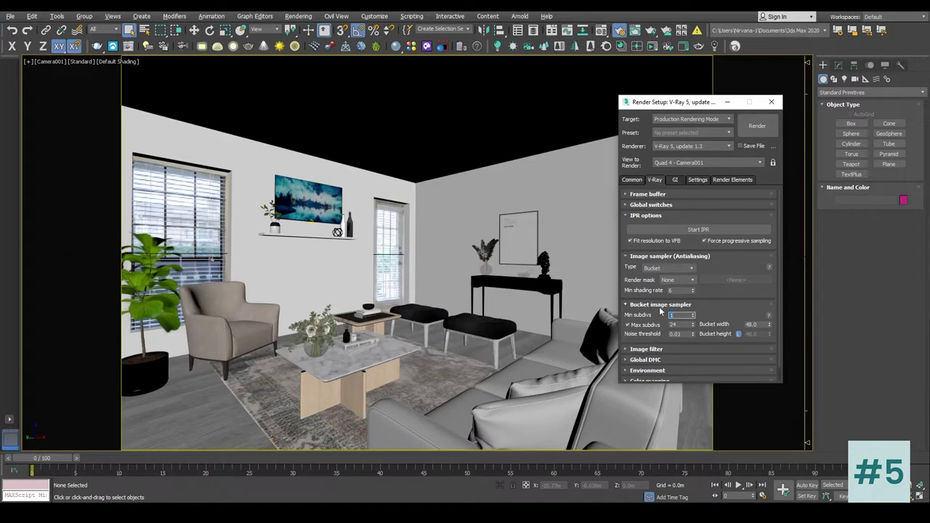
pyautogui.doubleClick(756, 324)
pyautogui.write('2')
pyautogui.click(665, 215)
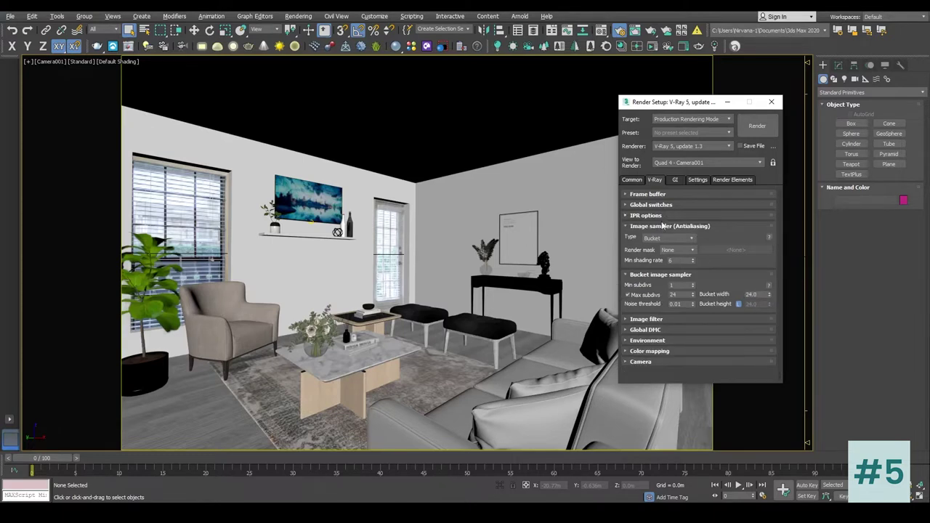
pyautogui.click(646, 341)
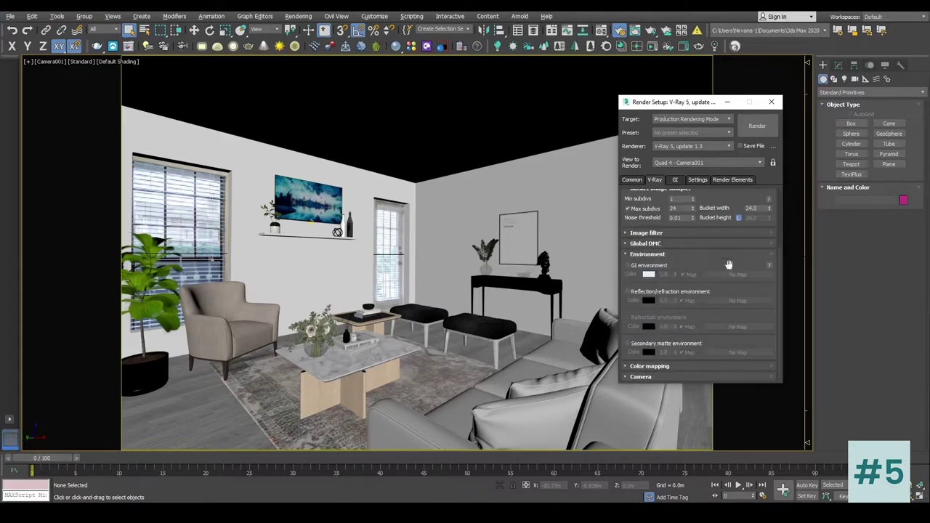
# Set the primary GI engine to Irradiance map and show the advanced global illumination settings
pyautogui.click(676, 181)
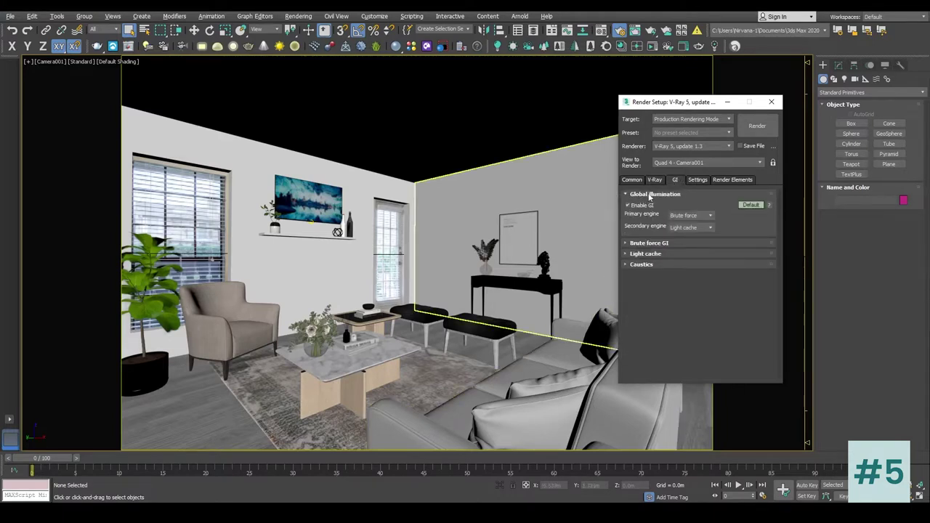
pyautogui.click(712, 215)
pyautogui.click(690, 220)
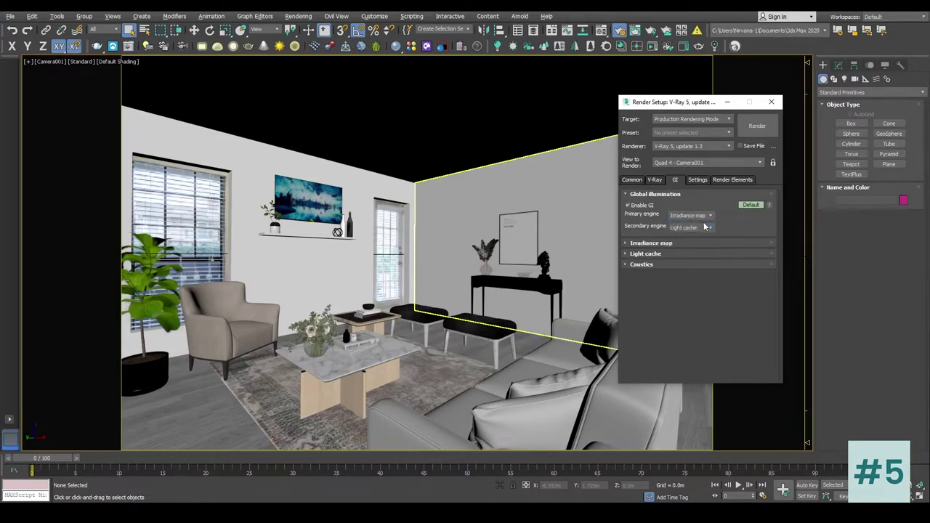
pyautogui.click(757, 205)
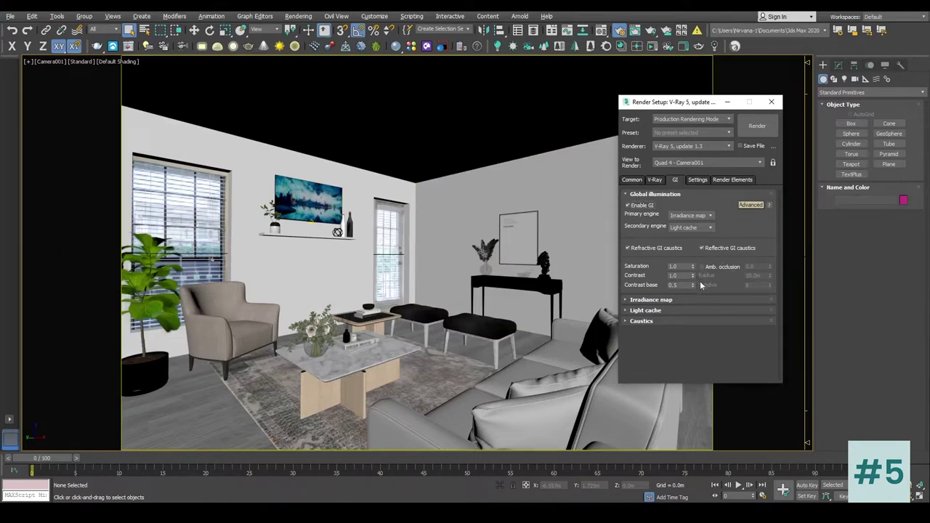
# Set the irradiance map preset to Low with Show direct light in advanced mode, and expand the light cache settings
pyautogui.click(653, 299)
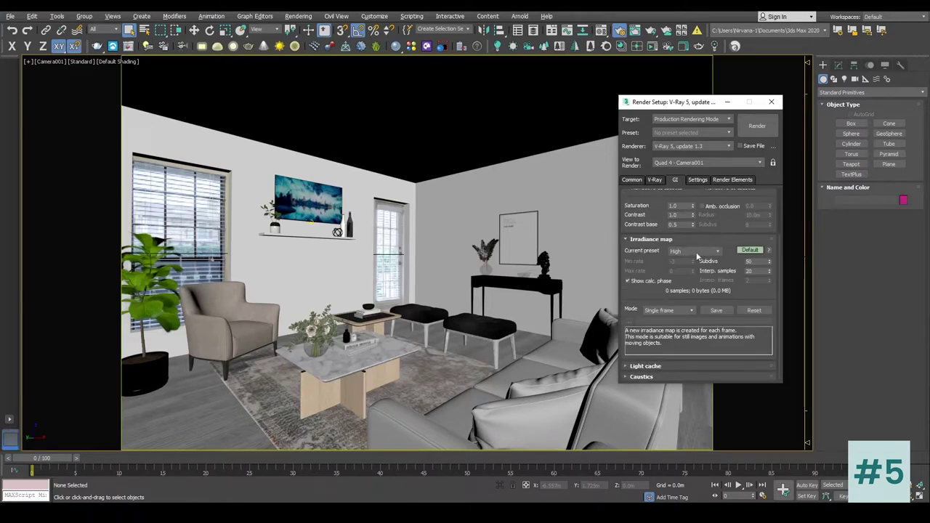
pyautogui.click(697, 251)
pyautogui.click(683, 274)
pyautogui.click(751, 250)
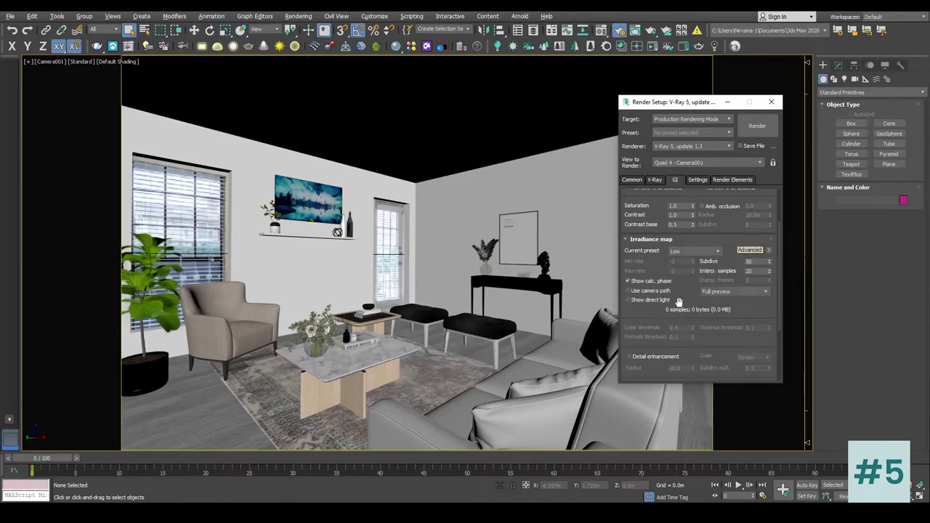
pyautogui.click(628, 301)
pyautogui.click(671, 240)
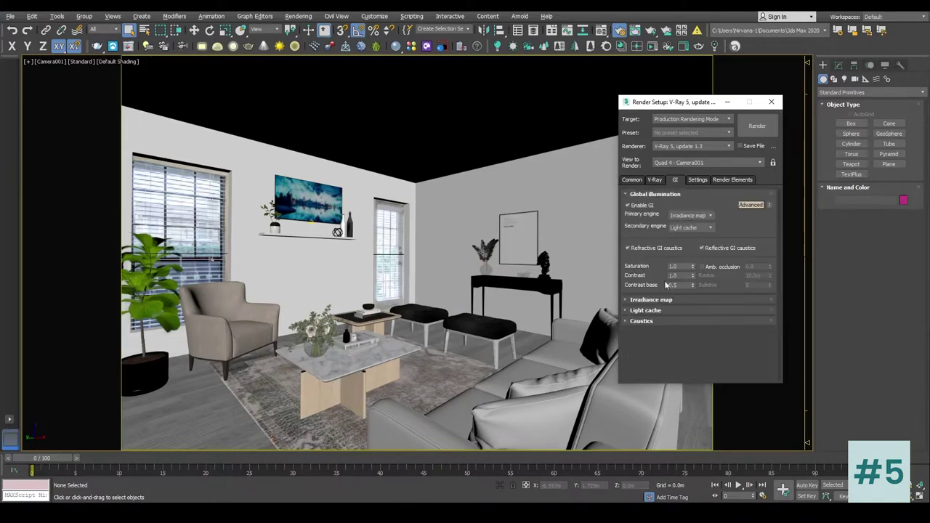
pyautogui.click(676, 311)
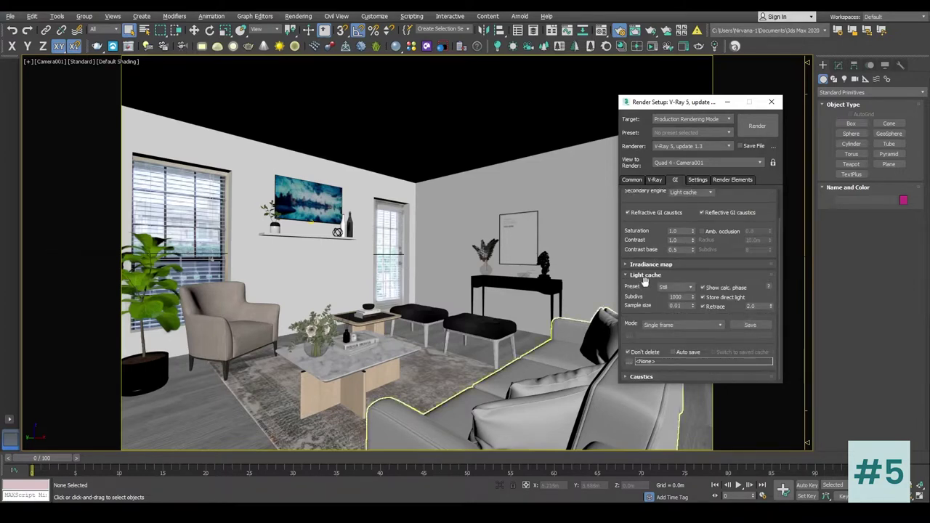
# Set the bucket rendering sequence to Top->Bottom in the V-Ray system settings and check the dynamic memory limit
pyautogui.click(699, 180)
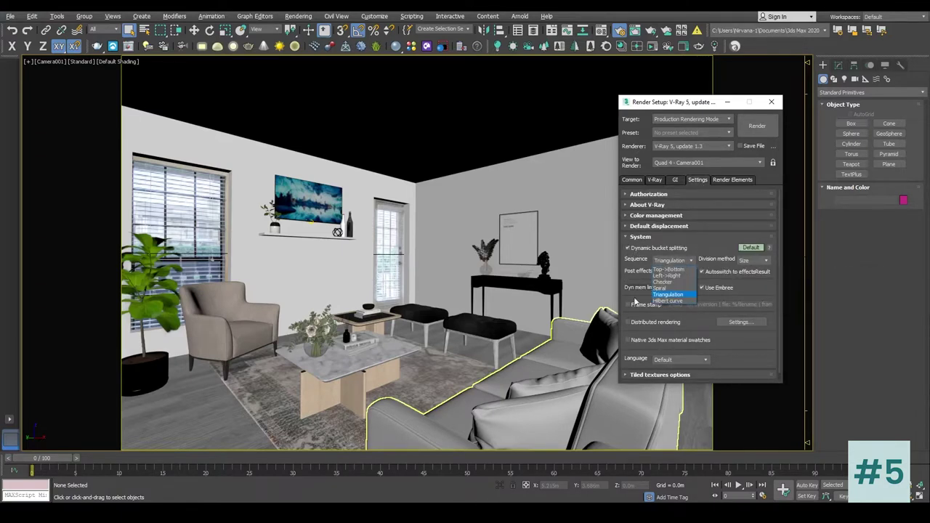
pyautogui.click(682, 271)
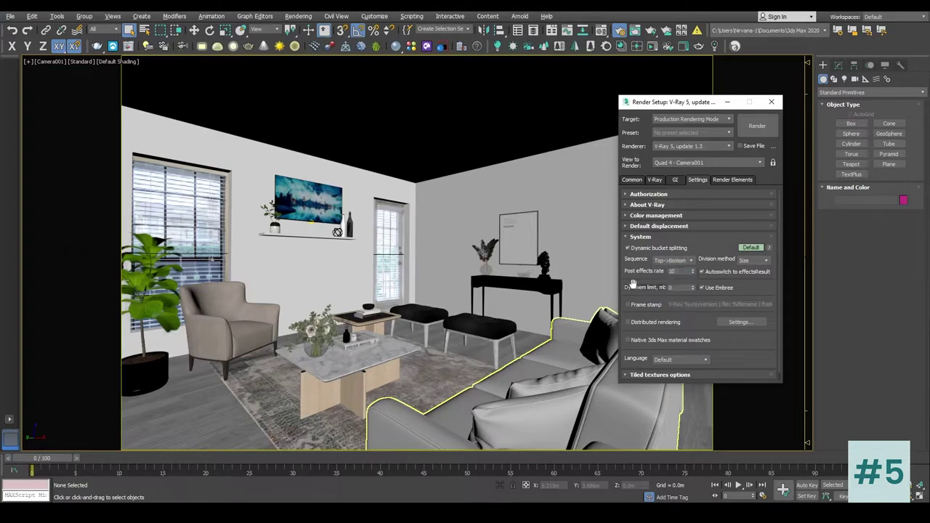
pyautogui.click(674, 287)
# Check the render elements and common parameters, and start a test render of the Camera001 view
pyautogui.click(730, 180)
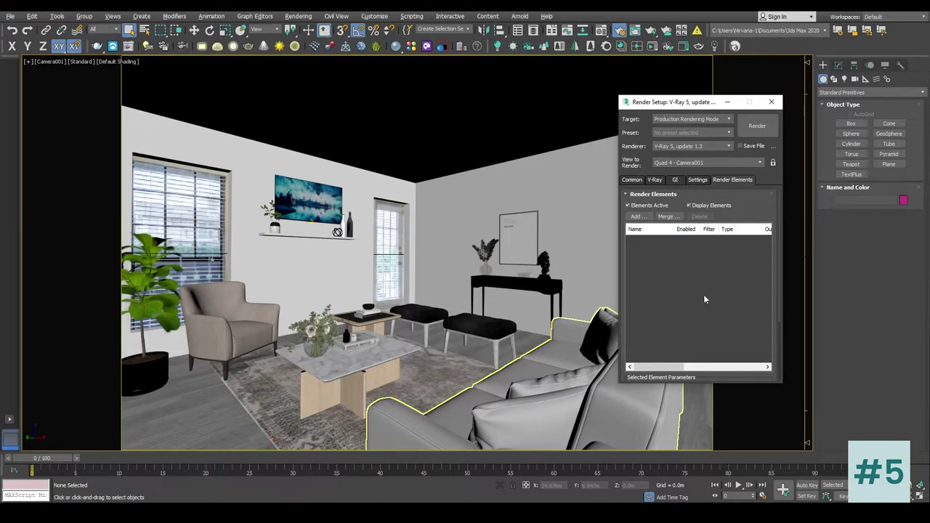
pyautogui.click(632, 179)
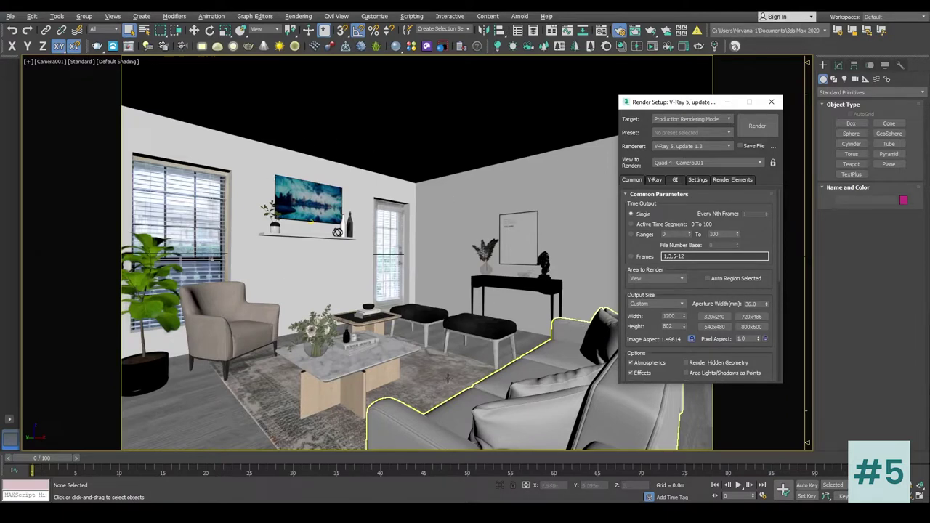
pyautogui.click(397, 251)
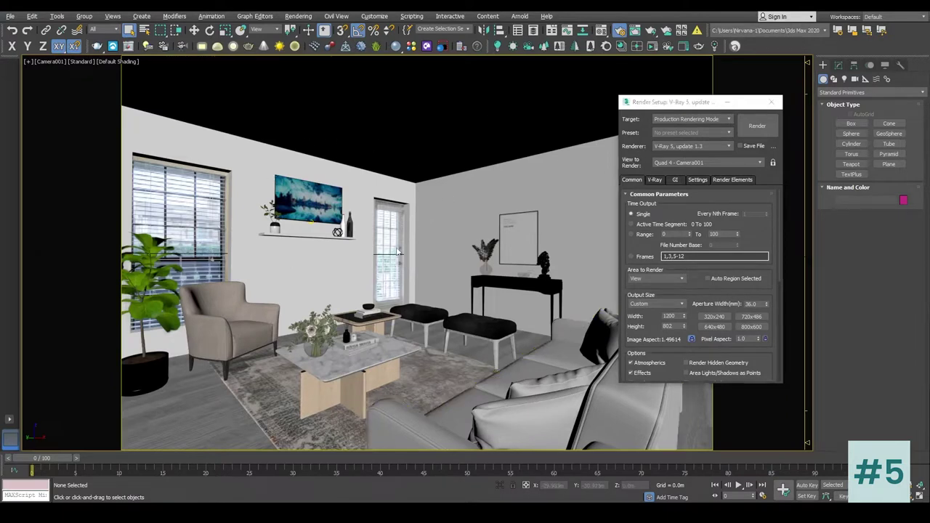
pyautogui.click(755, 130)
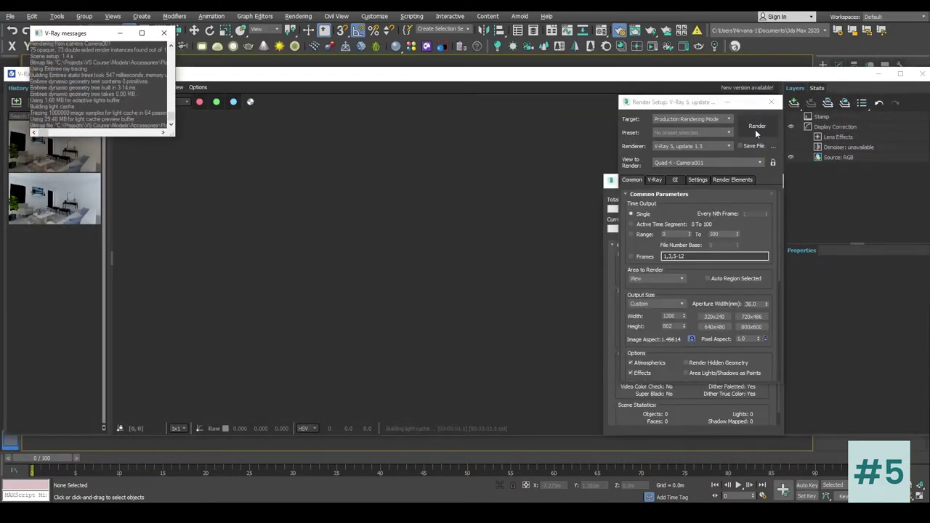
pyautogui.click(554, 106)
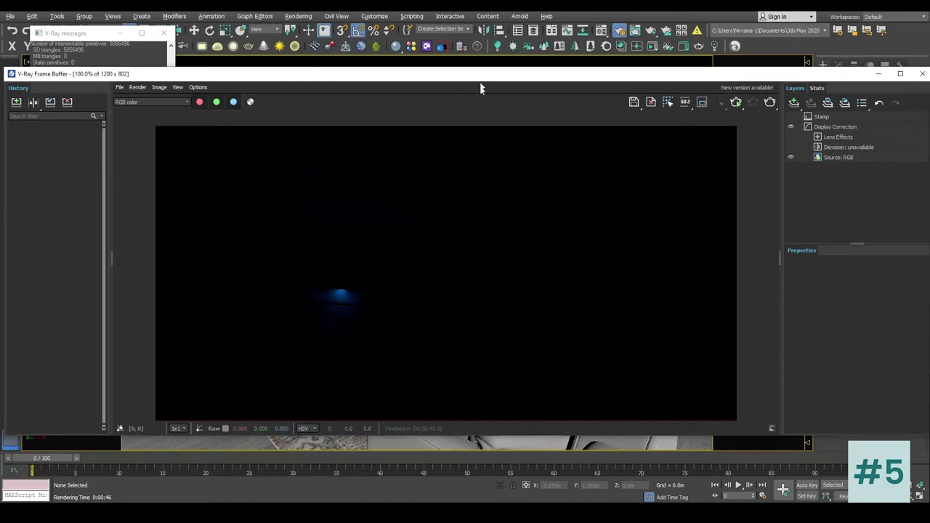
# Close the V-Ray messages window and reposition the frame buffer to examine the finished test render
pyautogui.moveTo(463, 74); pyautogui.dragTo(463, 337)
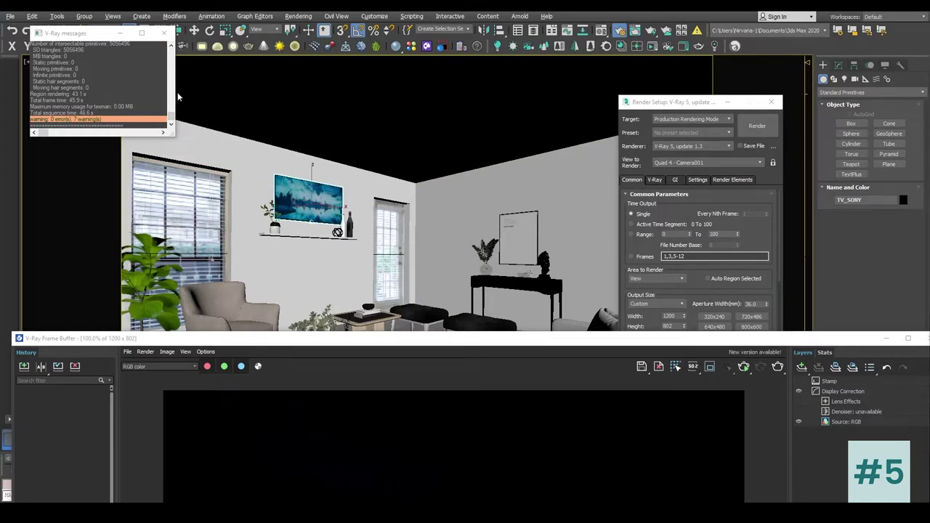
pyautogui.click(164, 33)
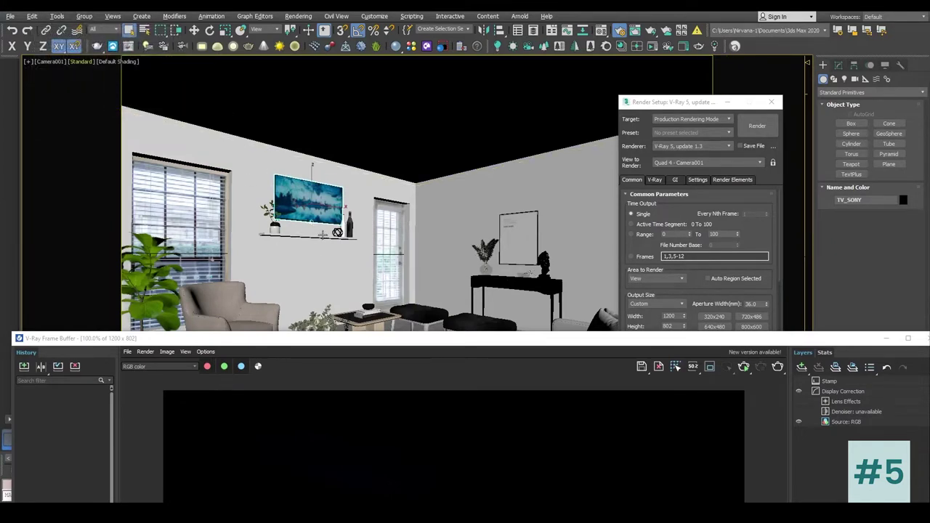
pyautogui.moveTo(364, 344); pyautogui.dragTo(363, 72)
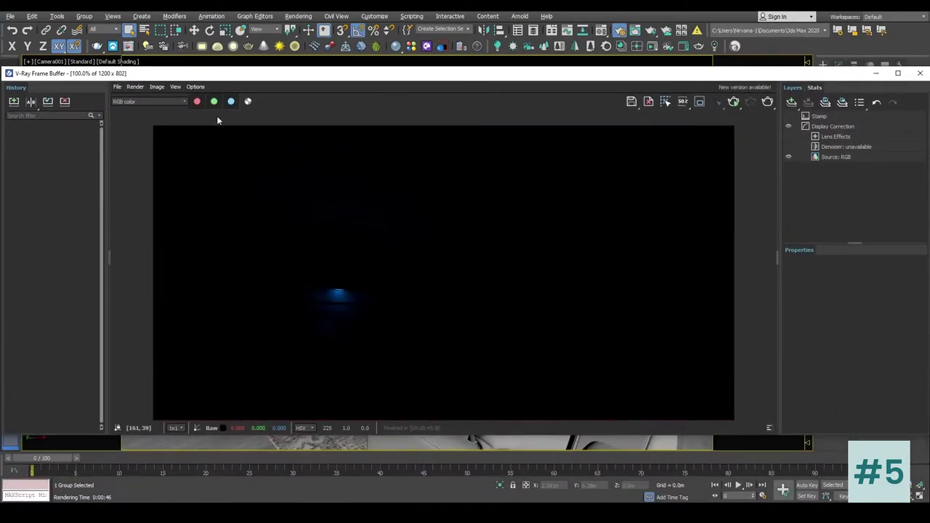
pyautogui.moveTo(188, 75); pyautogui.dragTo(261, 78)
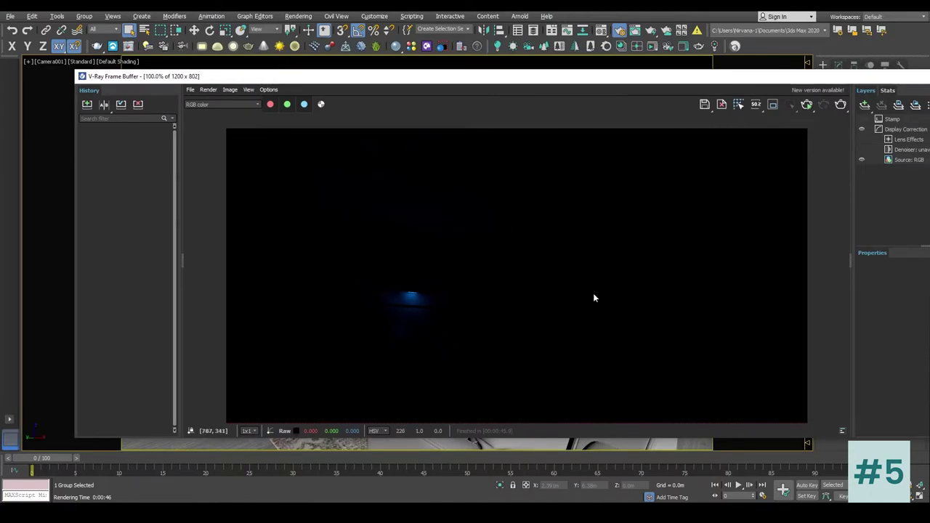
# Save the dark test render to the frame buffer history and minimize the frame buffer
pyautogui.click(86, 105)
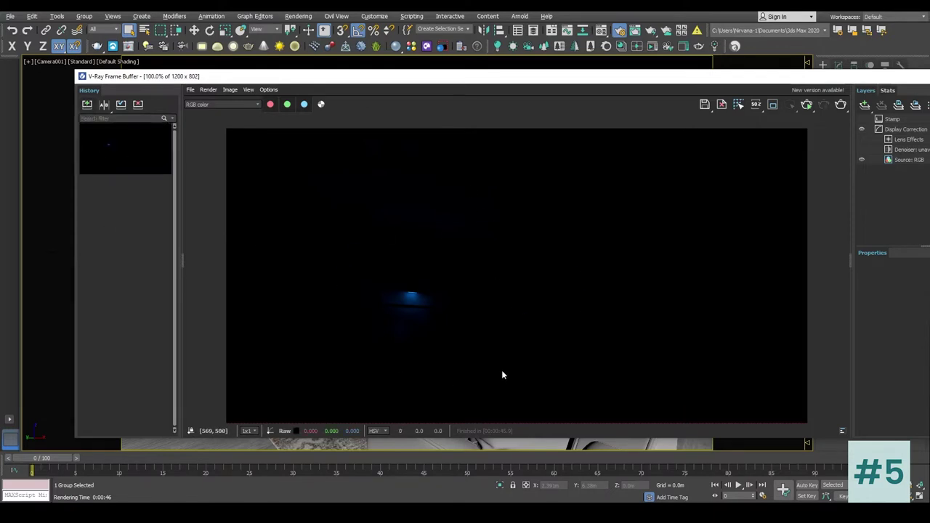
pyautogui.moveTo(880, 80); pyautogui.dragTo(802, 81)
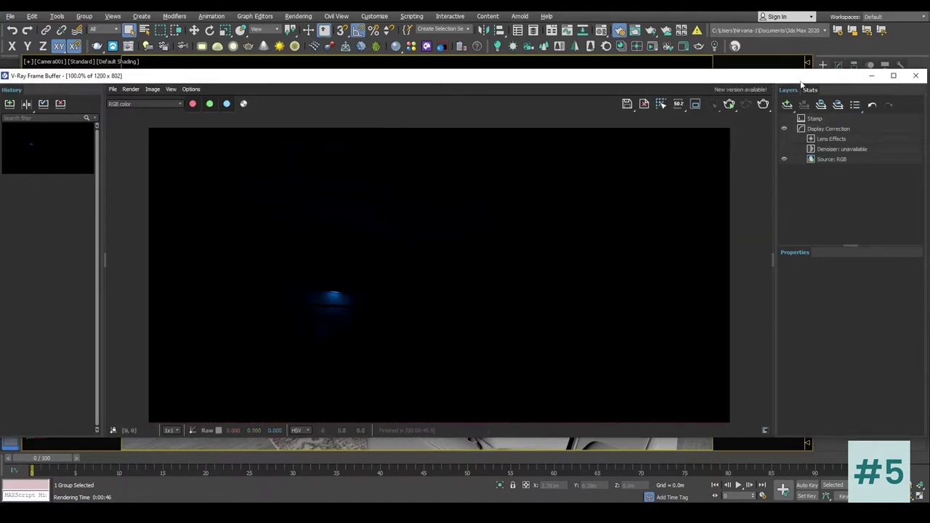
pyautogui.click(872, 76)
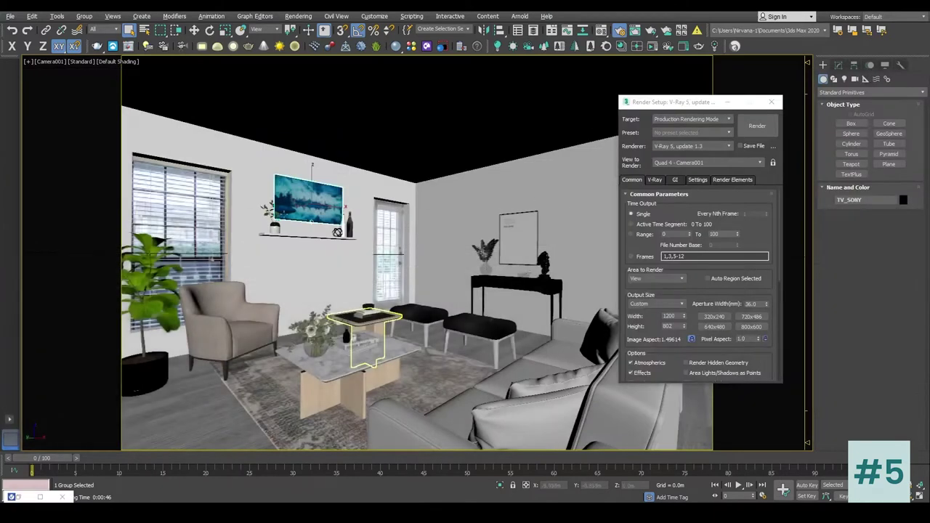
# Open the TV_SONY group so its parts can be selected individually
pyautogui.click(84, 16)
pyautogui.click(92, 69)
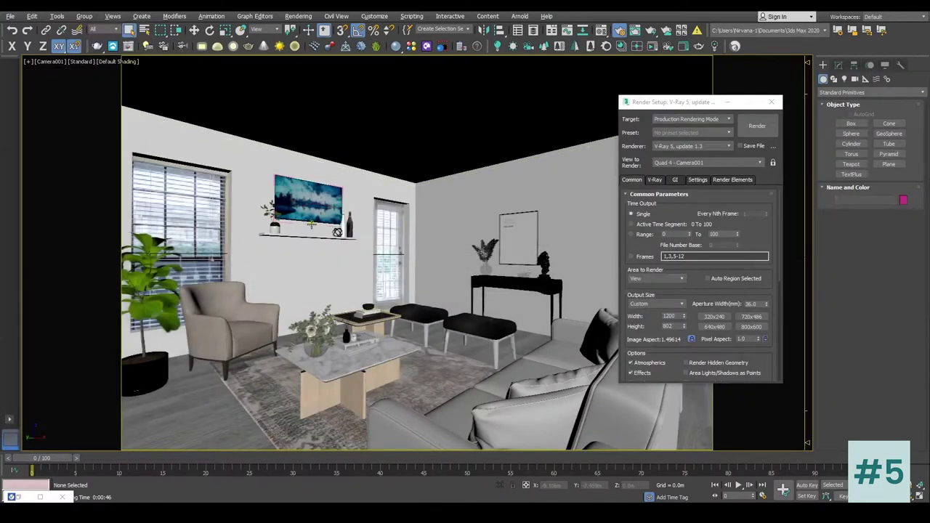
pyautogui.click(313, 219)
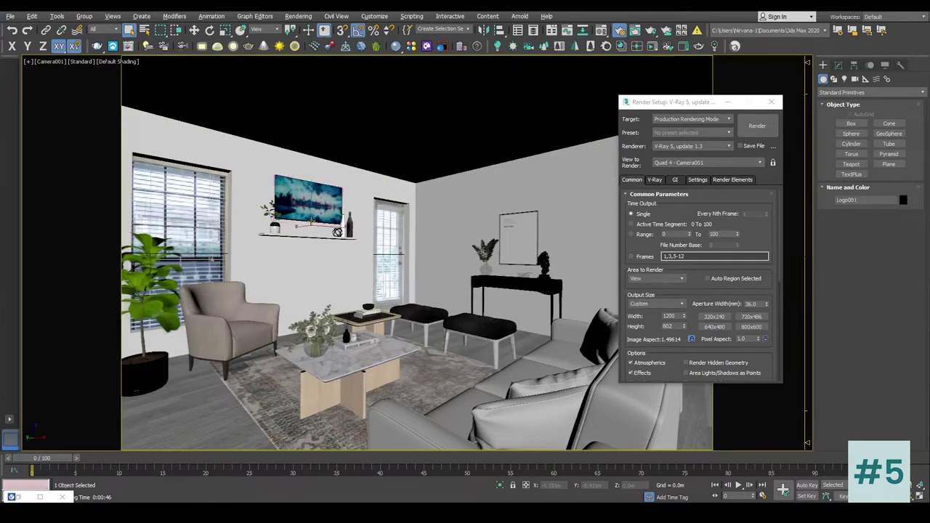
# Restrict selection to Lights, select the TV_lightning V-Ray light below the TV, and switch it off
pyautogui.click(103, 30)
pyautogui.click(97, 57)
pyautogui.click(337, 231)
pyautogui.click(838, 64)
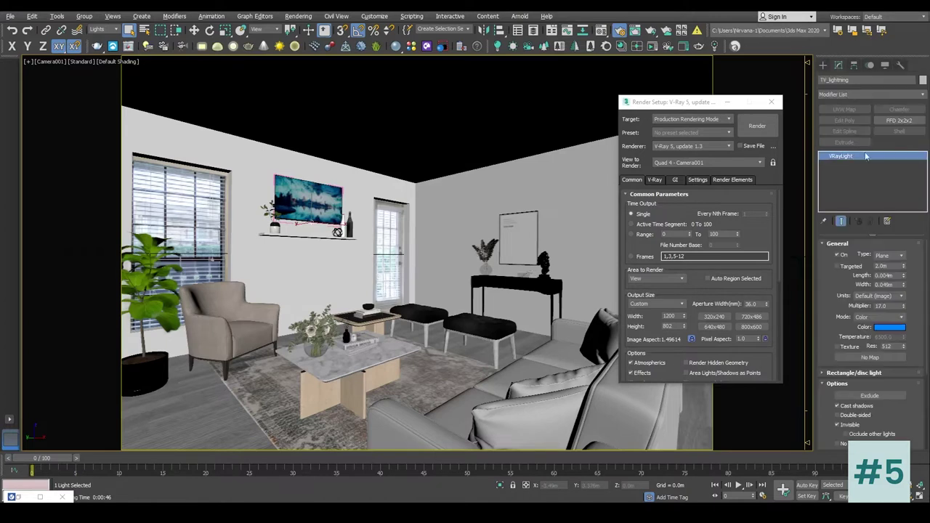
pyautogui.click(843, 257)
pyautogui.click(466, 114)
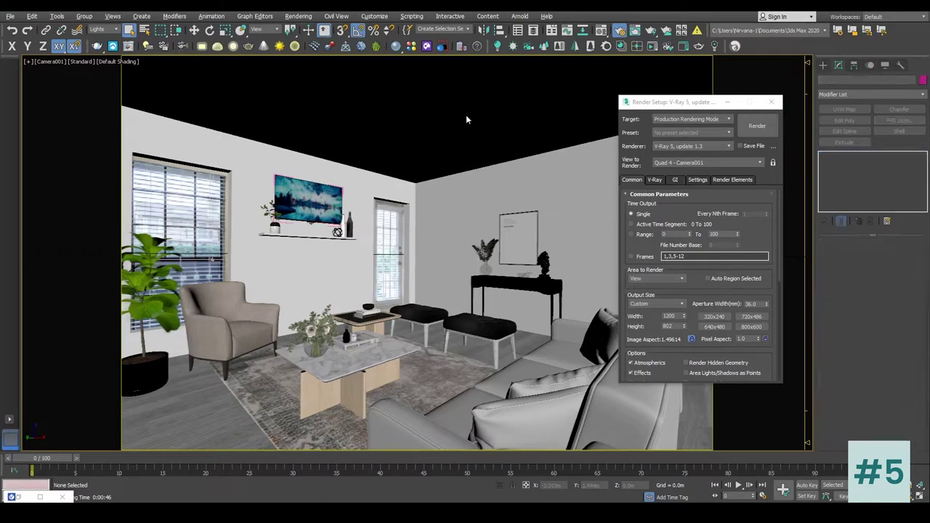
# Reset the selection filter to All and clear the current selection
pyautogui.click(107, 29)
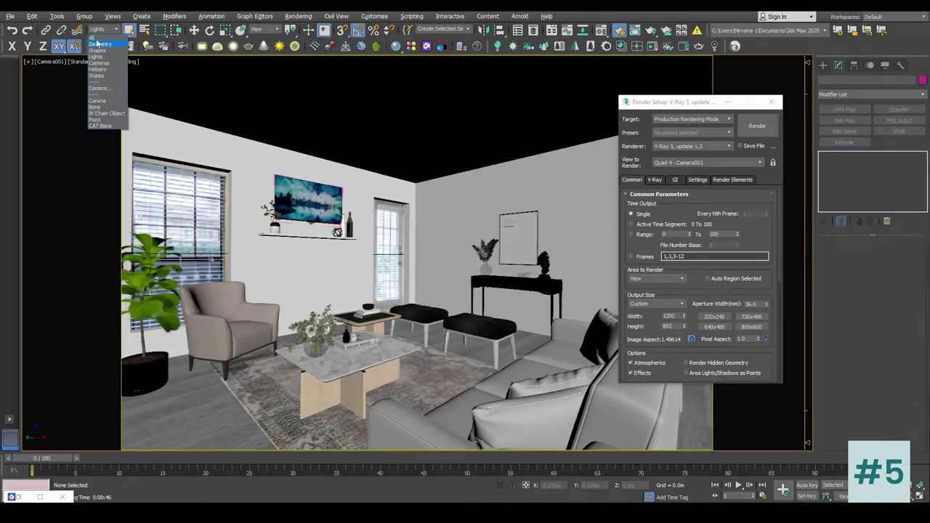
pyautogui.click(102, 38)
pyautogui.click(426, 139)
pyautogui.click(368, 190)
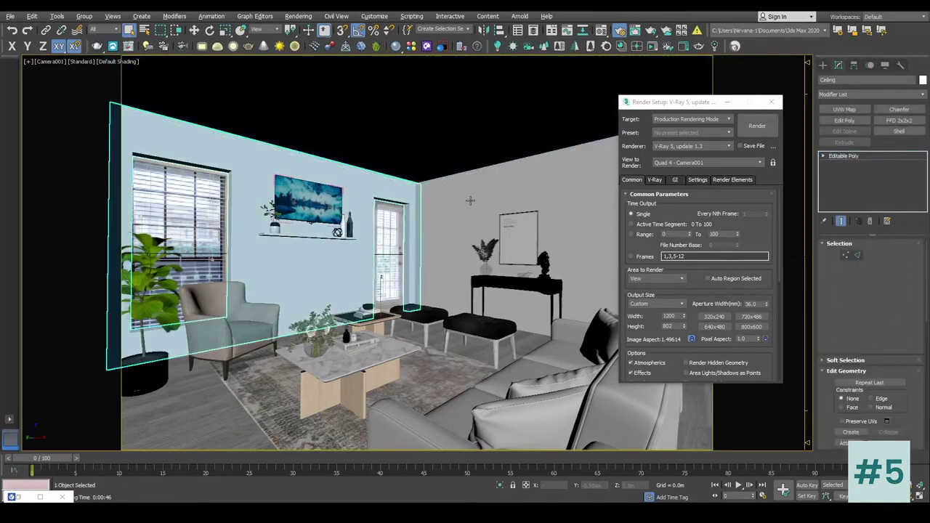
pyautogui.click(460, 257)
pyautogui.hotkey('ctrl', 'd')
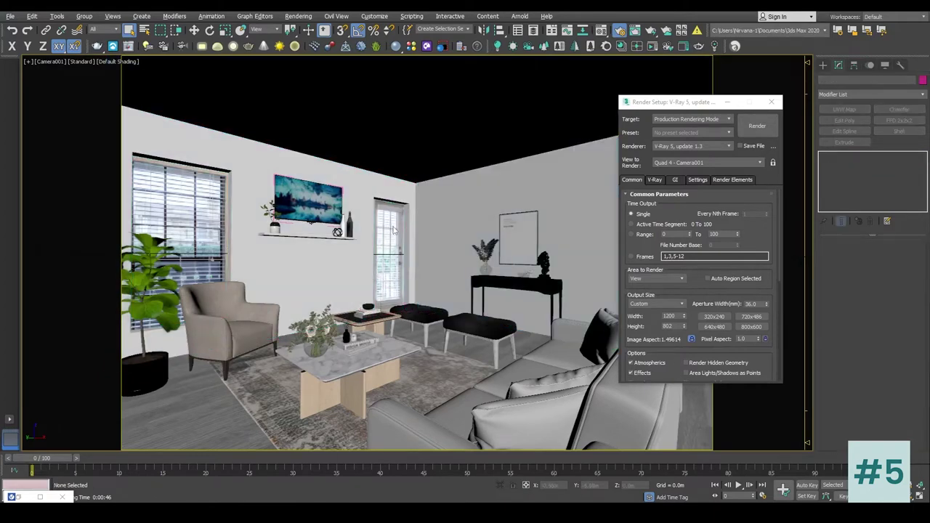
# Close the render setup and view the VS Image 2 photo of the empty room to study its lighting
pyautogui.click(779, 107)
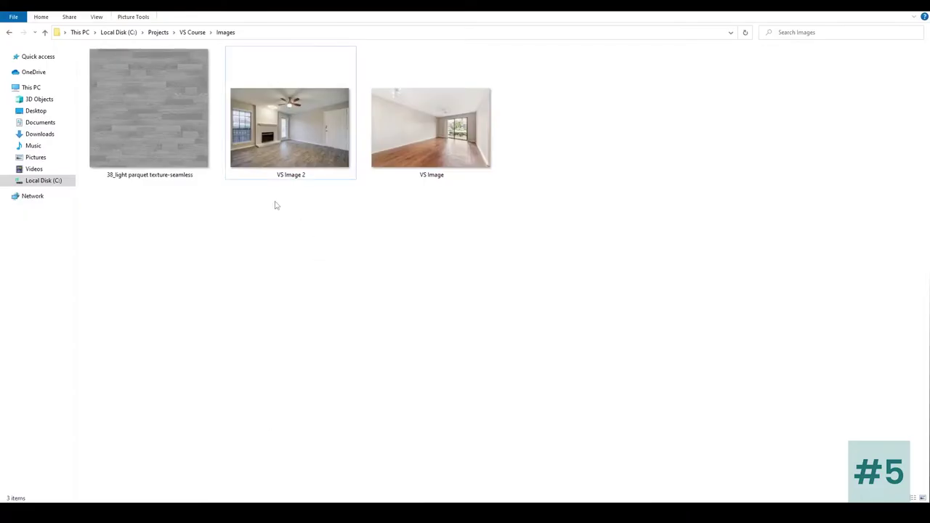
pyautogui.click(285, 148)
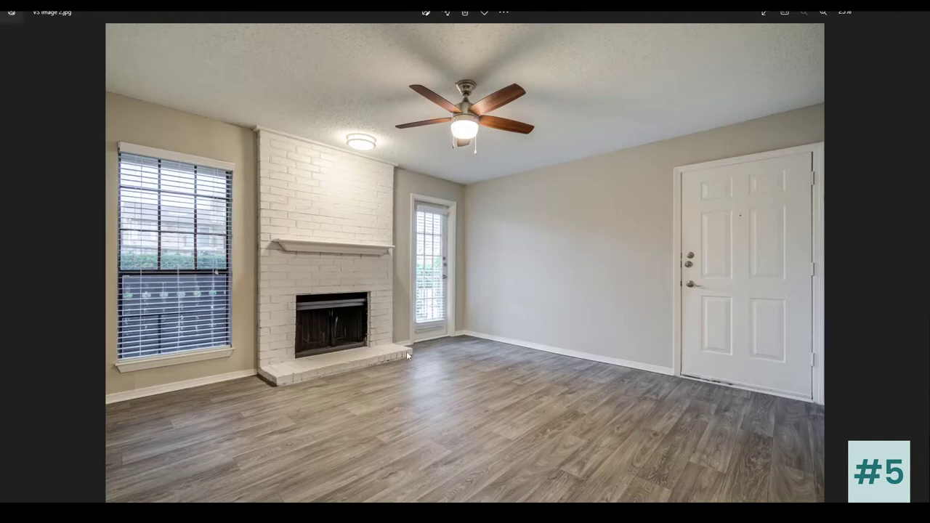
pyautogui.click(918, 13)
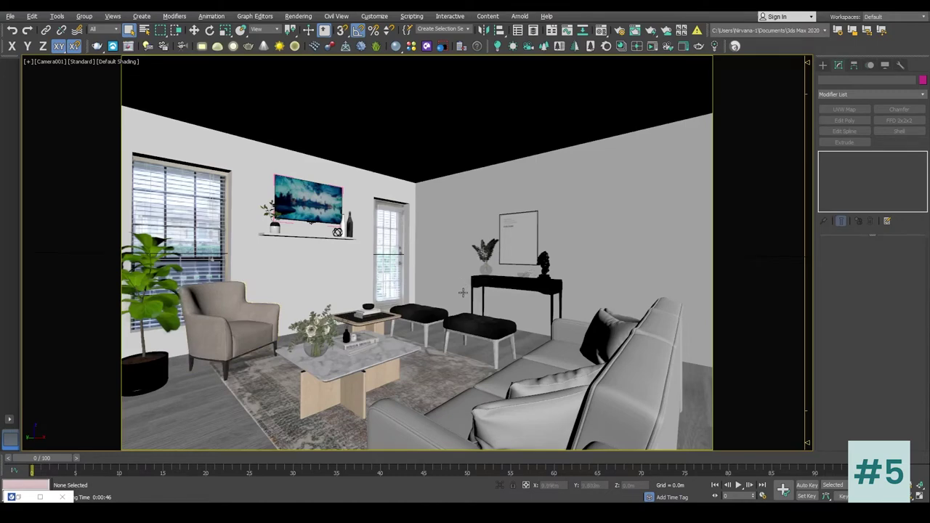
# Switch to the perspective view and examine the room's walls, ceiling and openings from outside
pyautogui.hotkey('alt', 'w')
pyautogui.click(584, 326)
pyautogui.hotkey('alt', 'w')
pyautogui.keyDown('alt'); pyautogui.moveTo(477, 298); pyautogui.dragTo(463, 249, button='middle'); pyautogui.keyUp('alt')
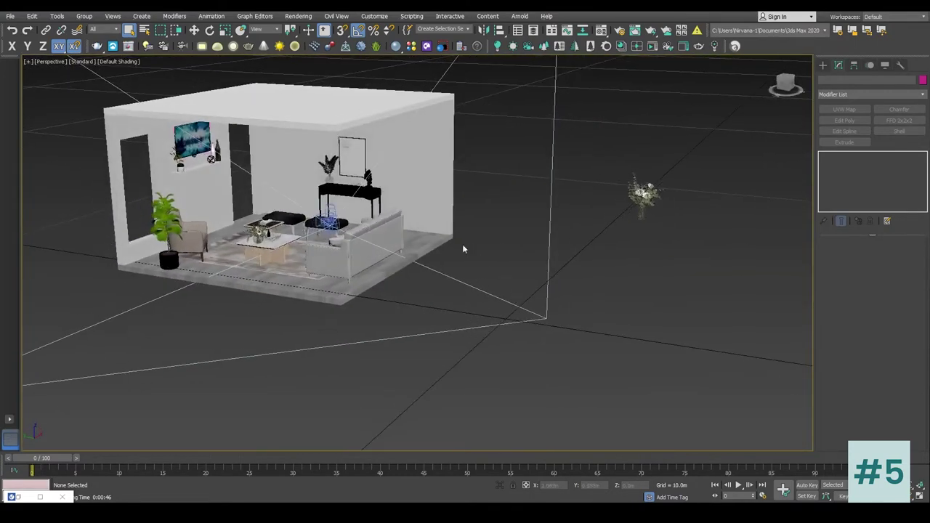
pyautogui.keyDown('alt'); pyautogui.moveTo(429, 230); pyautogui.dragTo(437, 236, button='middle'); pyautogui.keyUp('alt')
pyautogui.keyDown('alt'); pyautogui.moveTo(380, 247); pyautogui.dragTo(614, 252, button='middle'); pyautogui.keyUp('alt')
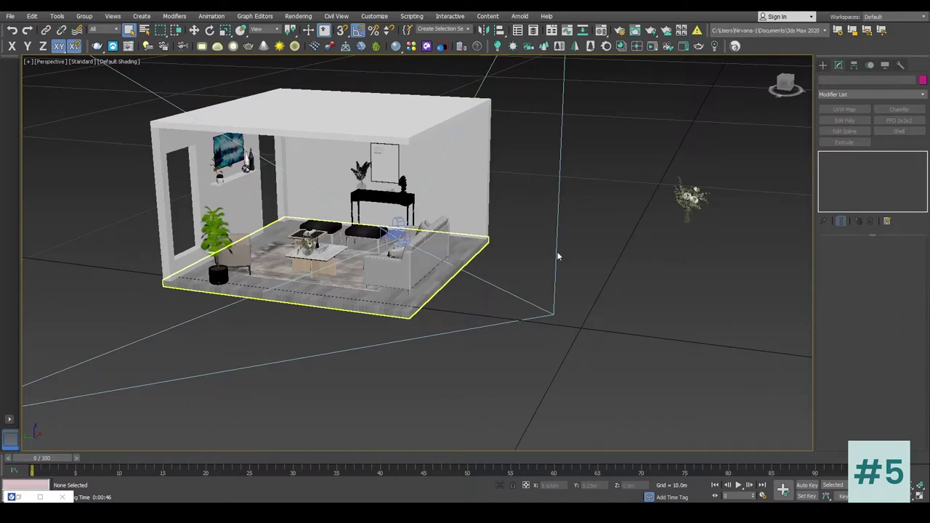
pyautogui.keyDown('alt'); pyautogui.moveTo(471, 225); pyautogui.dragTo(473, 247, button='middle'); pyautogui.keyUp('alt')
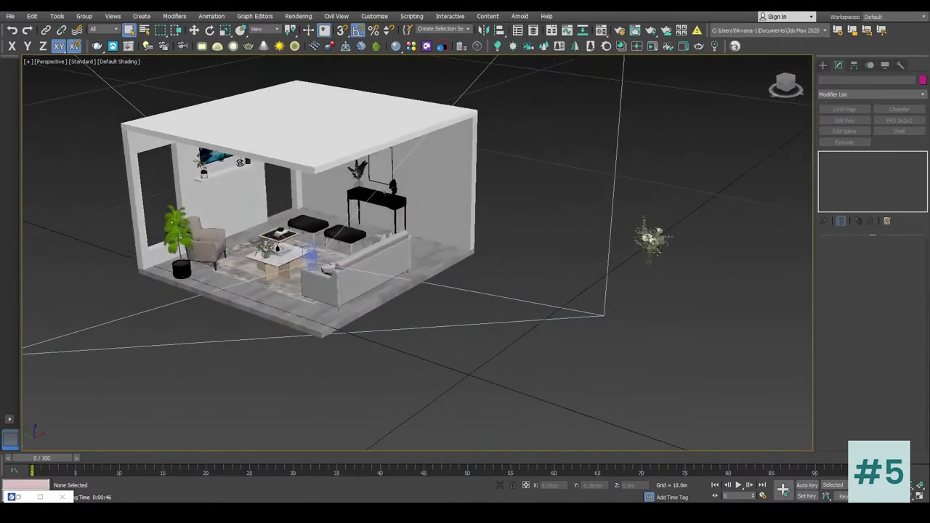
pyautogui.keyDown('alt'); pyautogui.moveTo(540, 277); pyautogui.dragTo(596, 224, button='middle'); pyautogui.keyUp('alt')
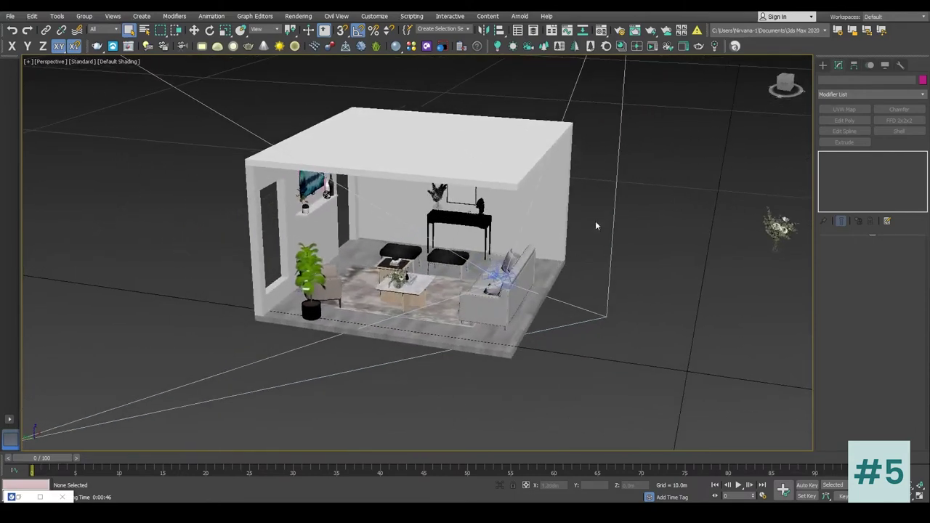
# Load VS Image 2 as a bitmap map in an unused material slot
pyautogui.click(605, 32)
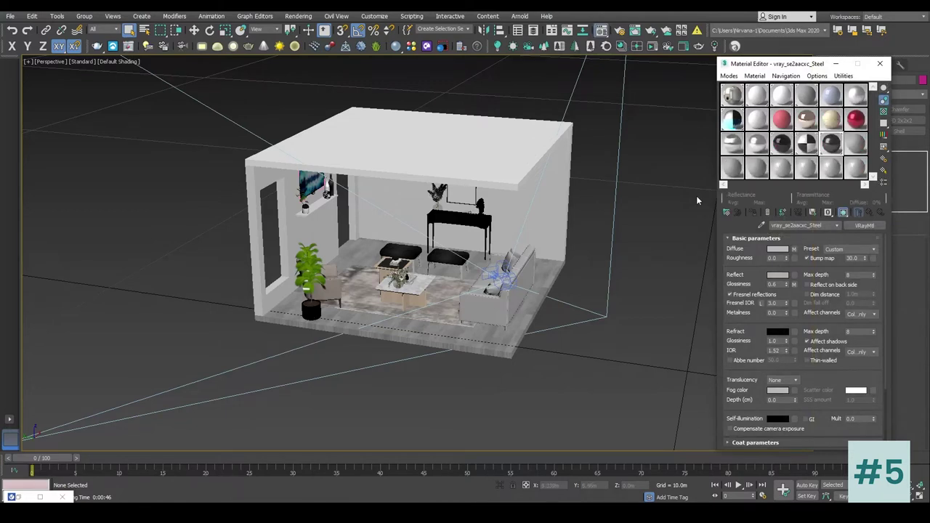
pyautogui.click(862, 173)
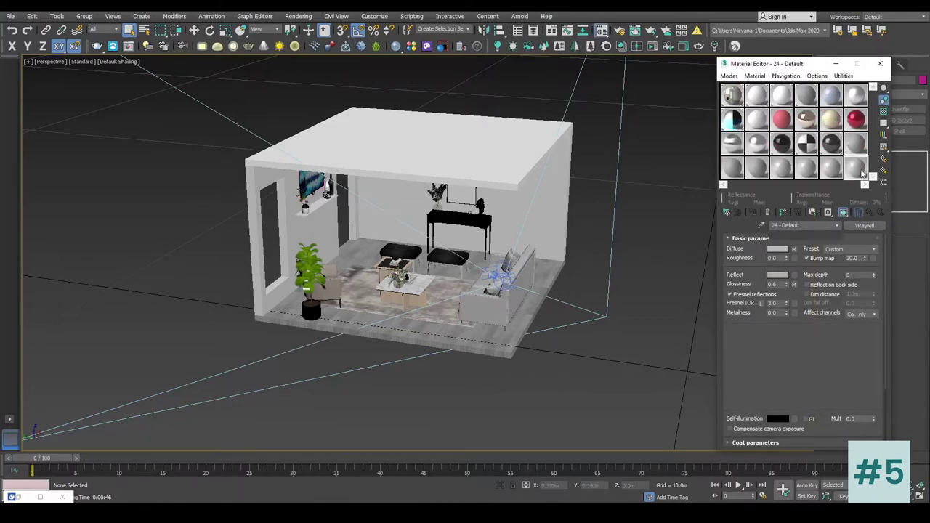
pyautogui.click(728, 215)
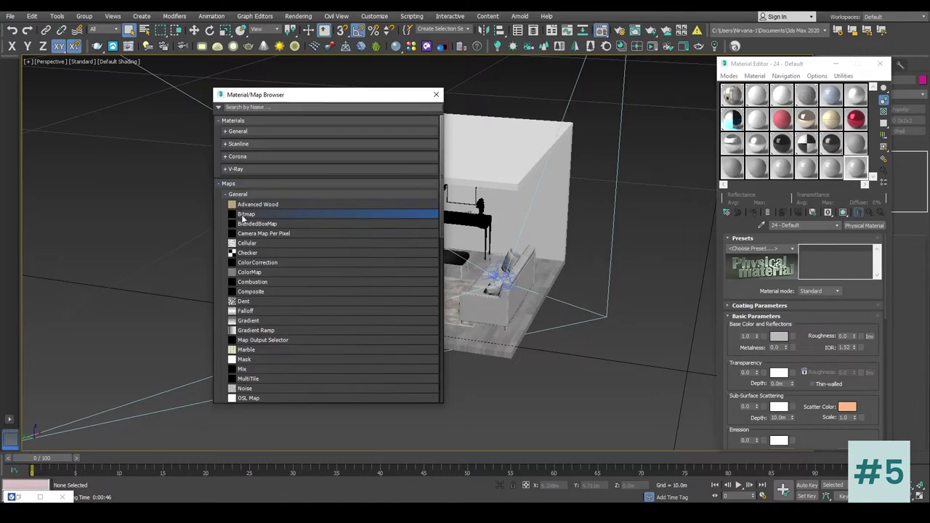
pyautogui.doubleClick(245, 215)
pyautogui.click(133, 85)
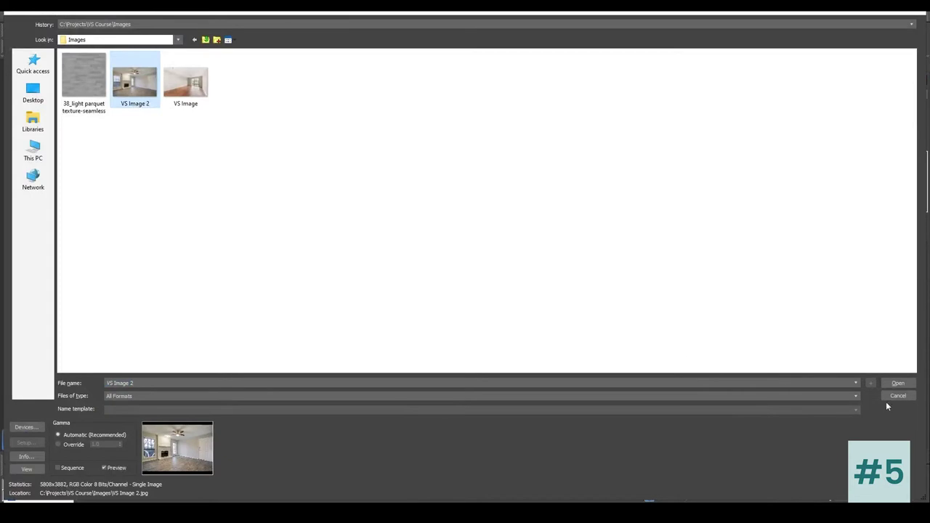
pyautogui.click(899, 384)
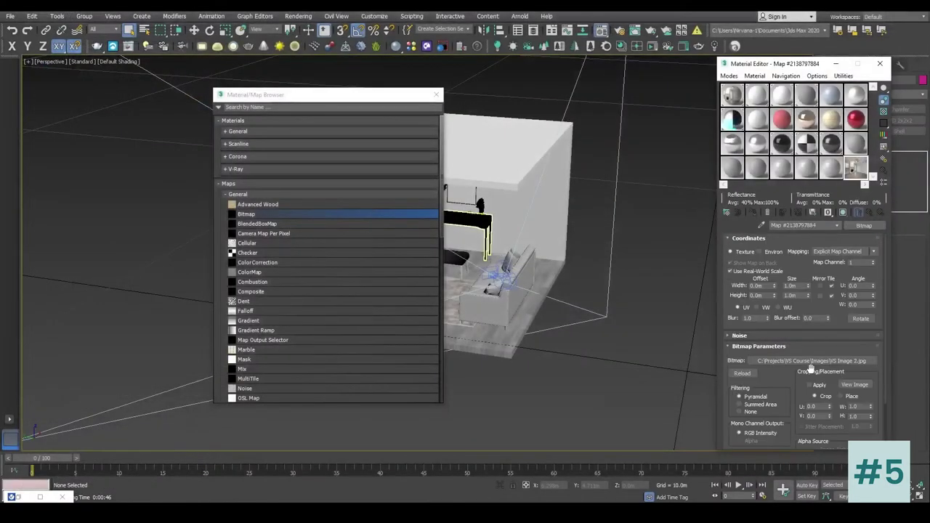
# Set the bitmap's coordinates to Environ with Spherical Environment mapping and close the map browser
pyautogui.click(760, 251)
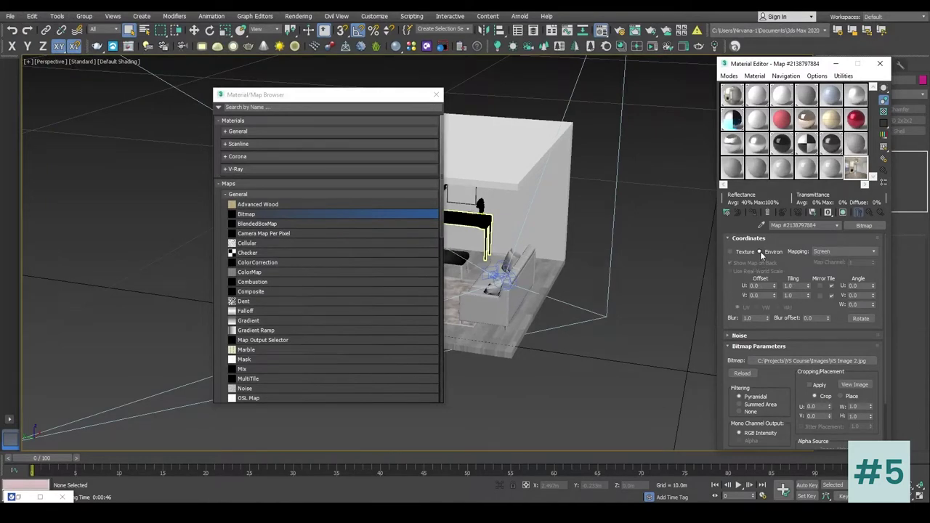
pyautogui.click(845, 251)
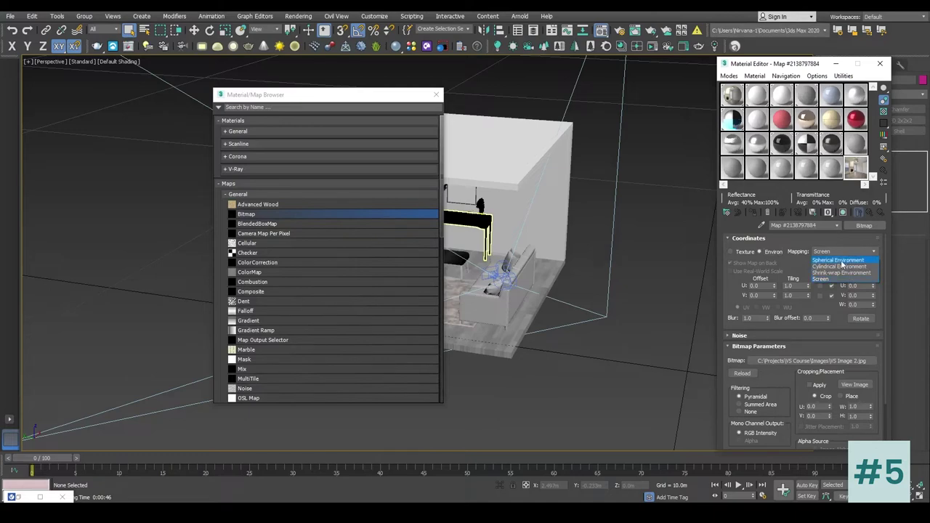
pyautogui.click(841, 261)
pyautogui.click(438, 95)
# Bring up the V-Ray Environment settings in Render Setup and collapse the common parameters and image sampler sections
pyautogui.keyDown('alt'); pyautogui.moveTo(438, 95); pyautogui.dragTo(583, 237, button='middle'); pyautogui.keyUp('alt')
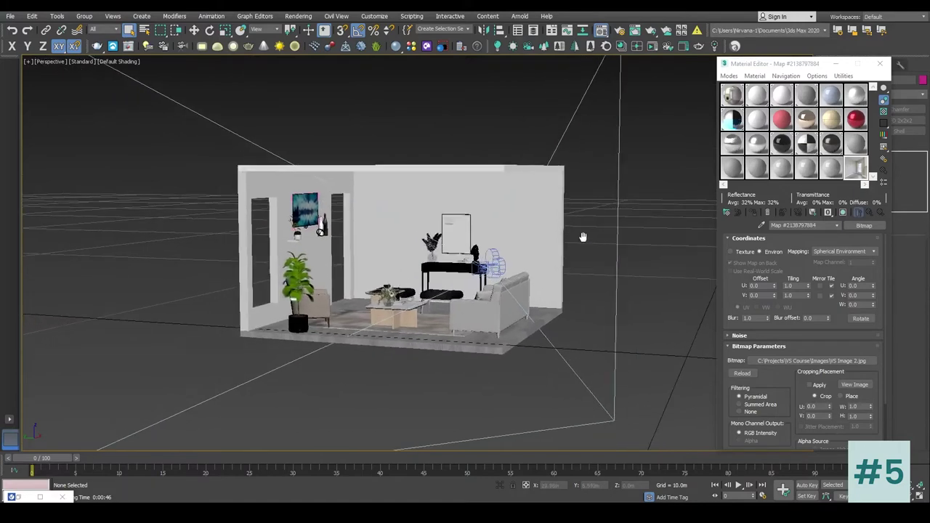
pyautogui.click(622, 34)
pyautogui.moveTo(704, 104); pyautogui.dragTo(343, 106)
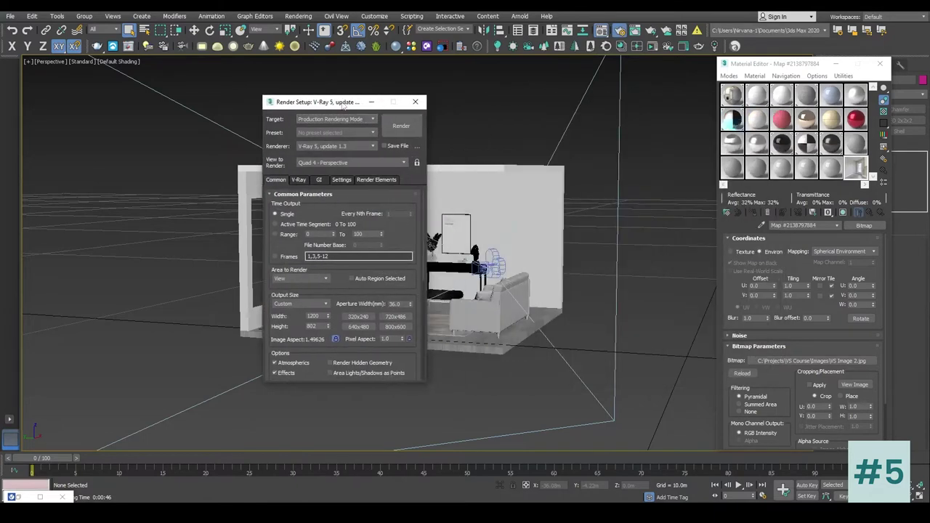
pyautogui.click(298, 194)
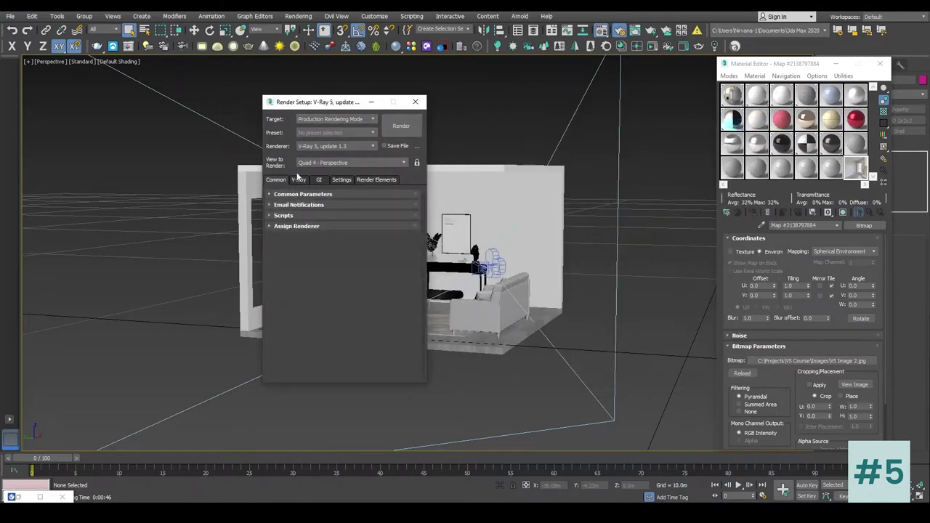
pyautogui.click(298, 180)
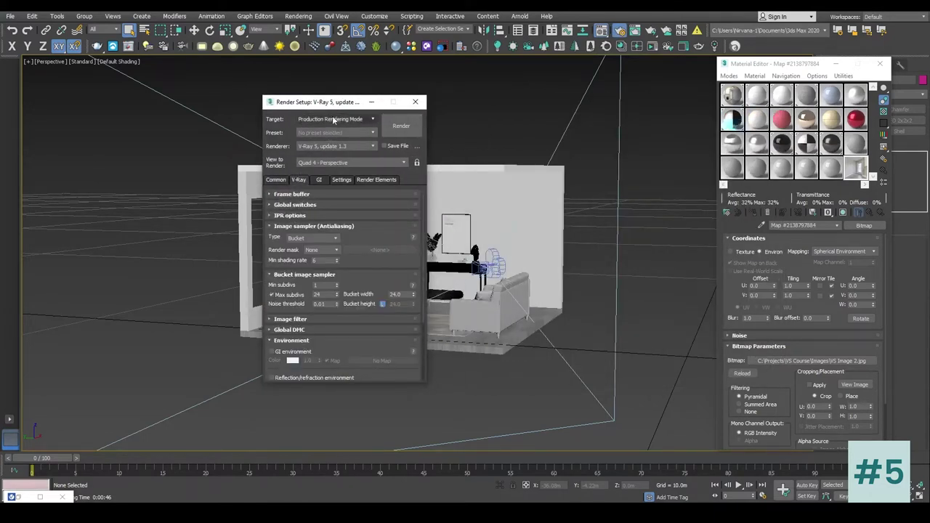
pyautogui.moveTo(342, 104); pyautogui.dragTo(354, 81)
pyautogui.click(305, 204)
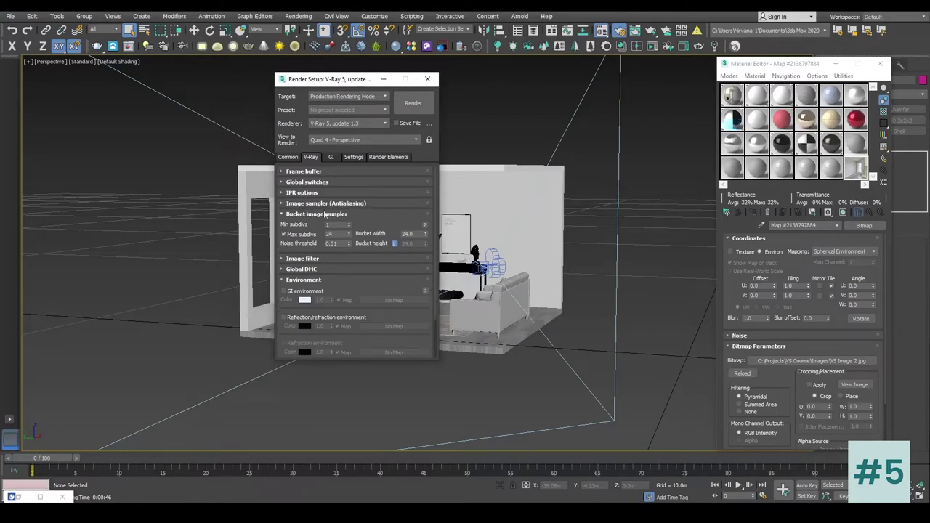
pyautogui.click(314, 215)
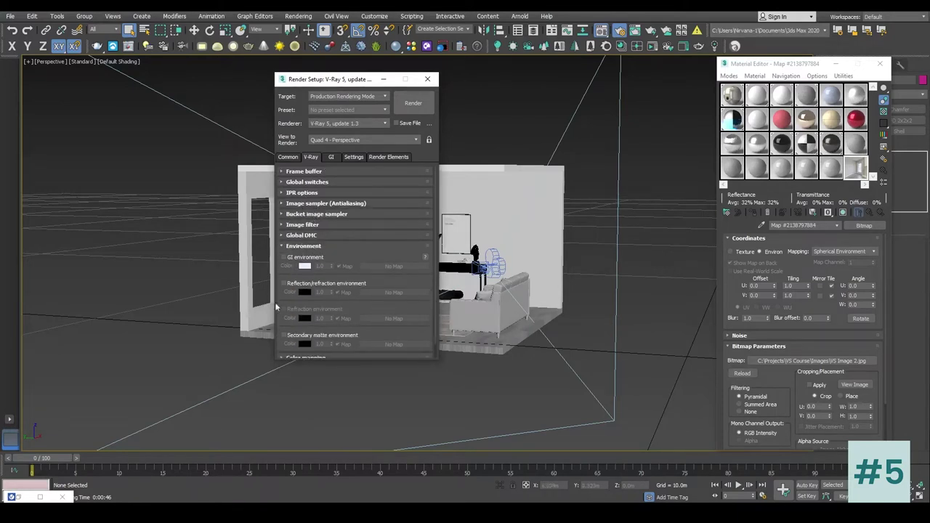
# Enable GI environment with the VS Image 2 map as an instance, close Render Setup, and return to the Camera001 view
pyautogui.click(286, 257)
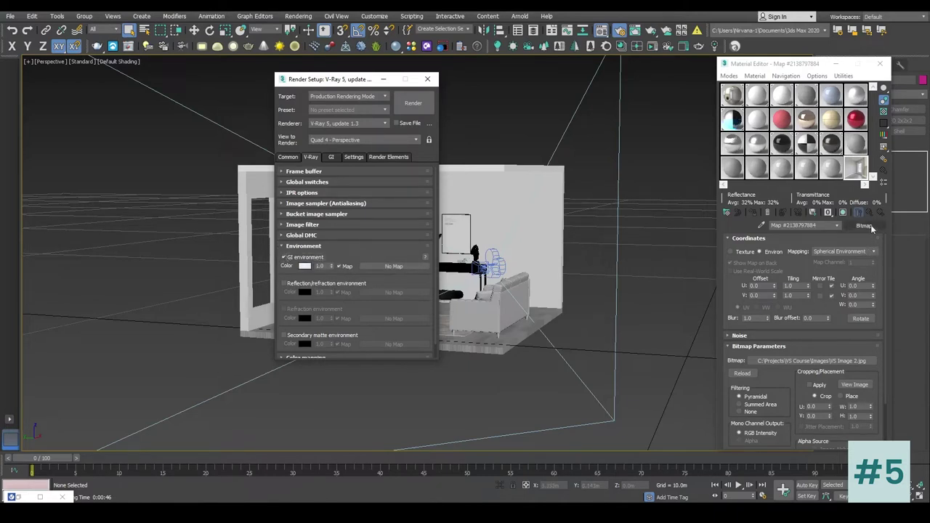
pyautogui.moveTo(872, 228); pyautogui.dragTo(387, 265)
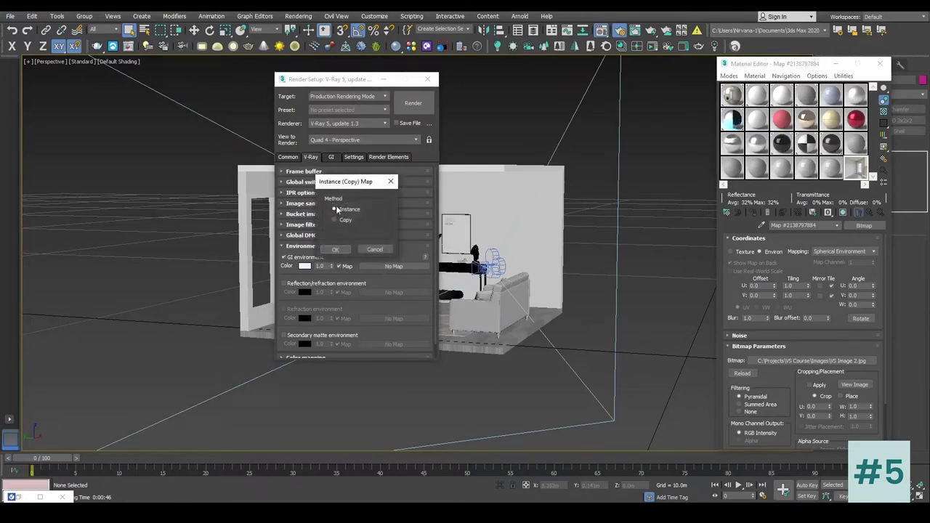
pyautogui.click(335, 250)
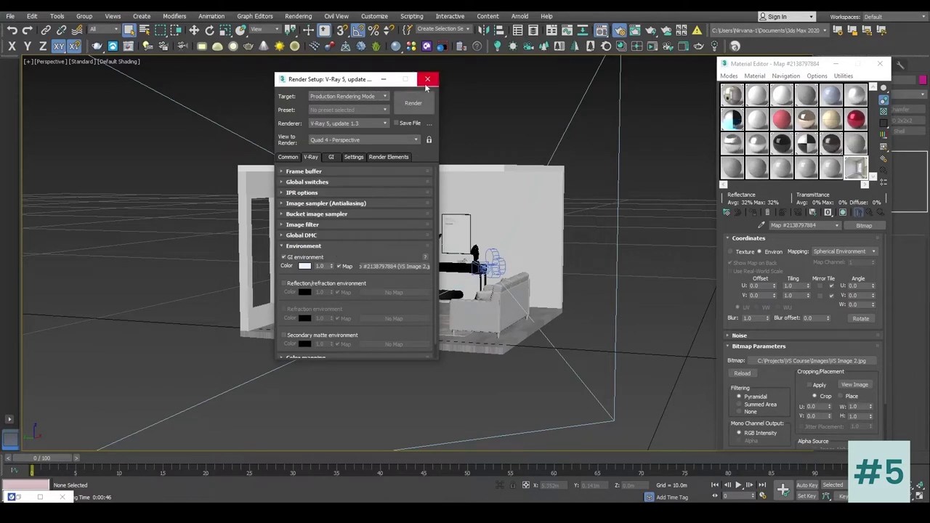
pyautogui.click(427, 80)
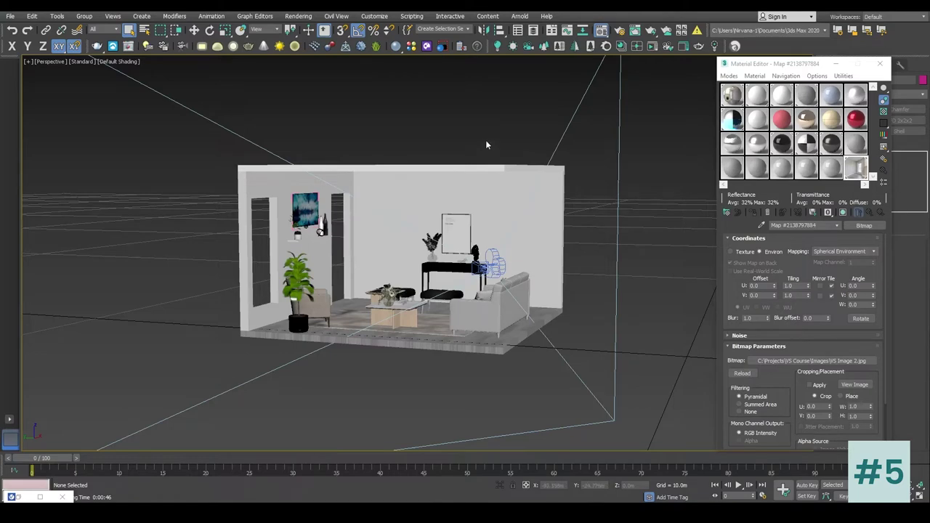
pyautogui.press('c')
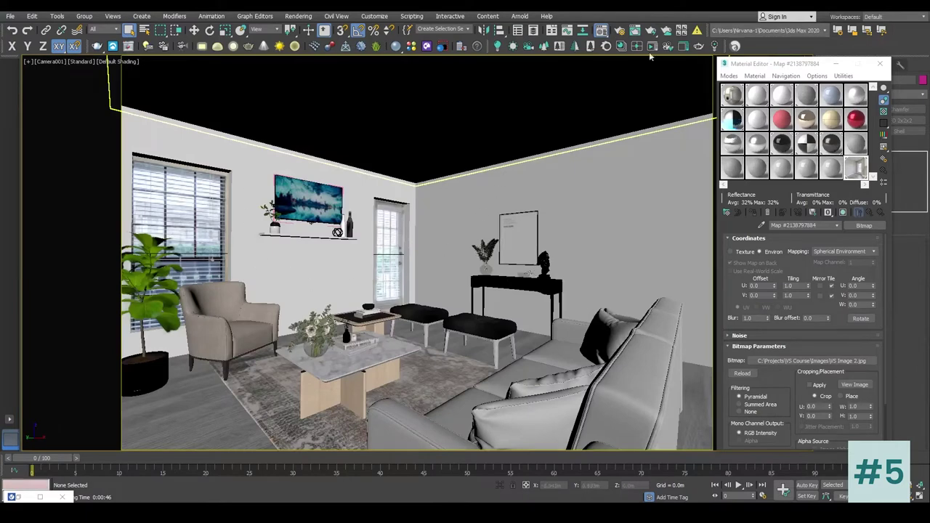
# Render the Camera001 view with the GI environment and save the result to the frame buffer history
pyautogui.press('F10')
pyautogui.moveTo(364, 77); pyautogui.dragTo(756, 89)
pyautogui.click(806, 114)
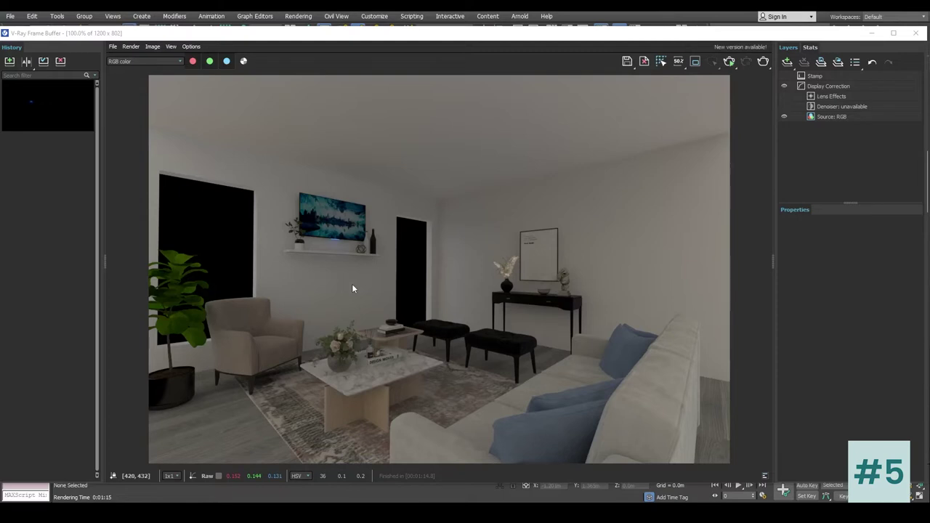
pyautogui.click(10, 61)
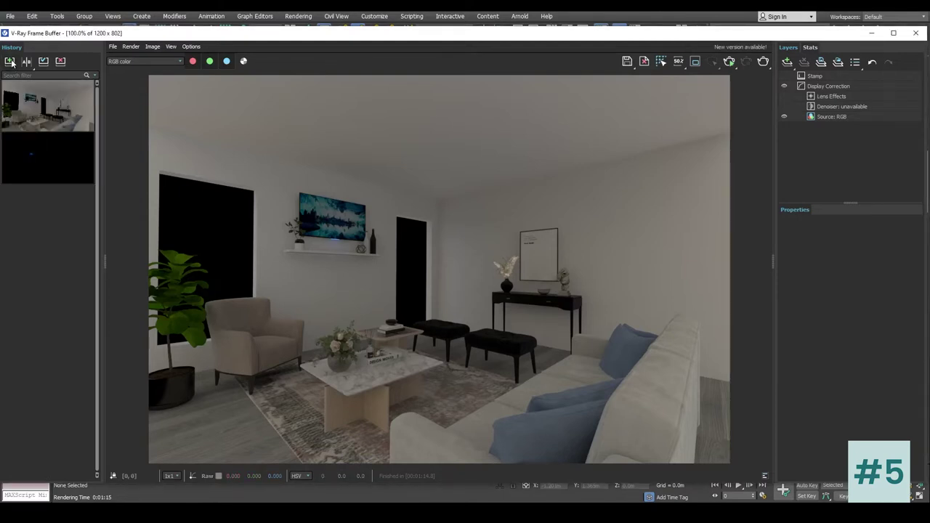
# Compare the earlier render in the history with the new one, and minimize the frame buffer
pyautogui.doubleClick(43, 158)
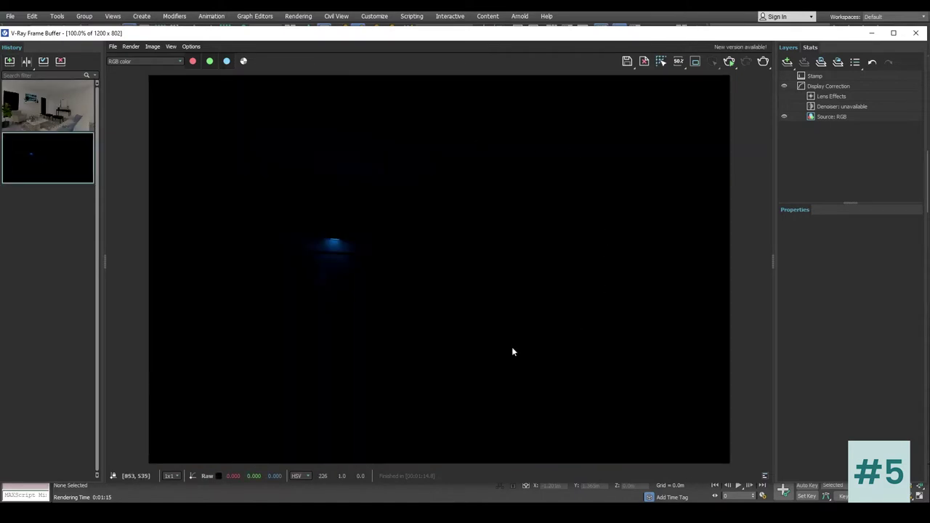
pyautogui.doubleClick(82, 105)
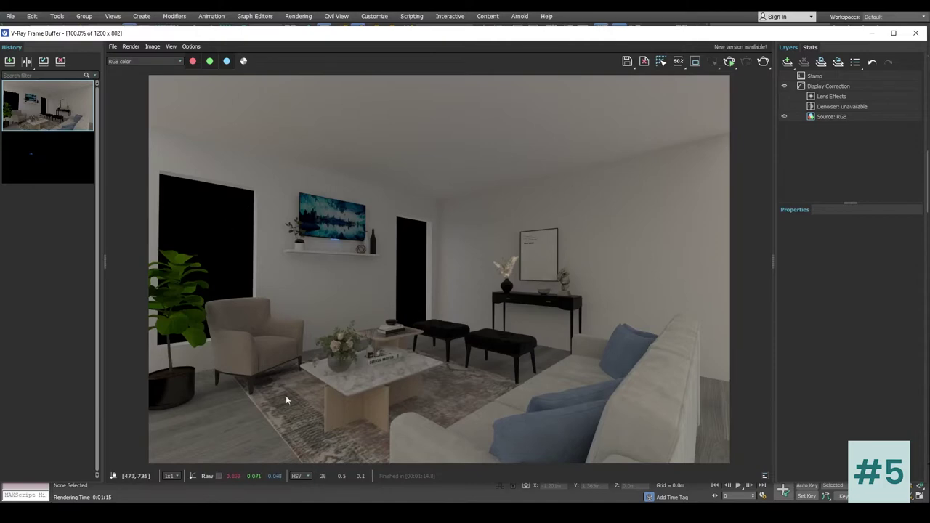
pyautogui.click(874, 34)
# Select the wall behind the console table, close Render Setup, and show the Walls material's parameters in the Material Editor
pyautogui.click(596, 184)
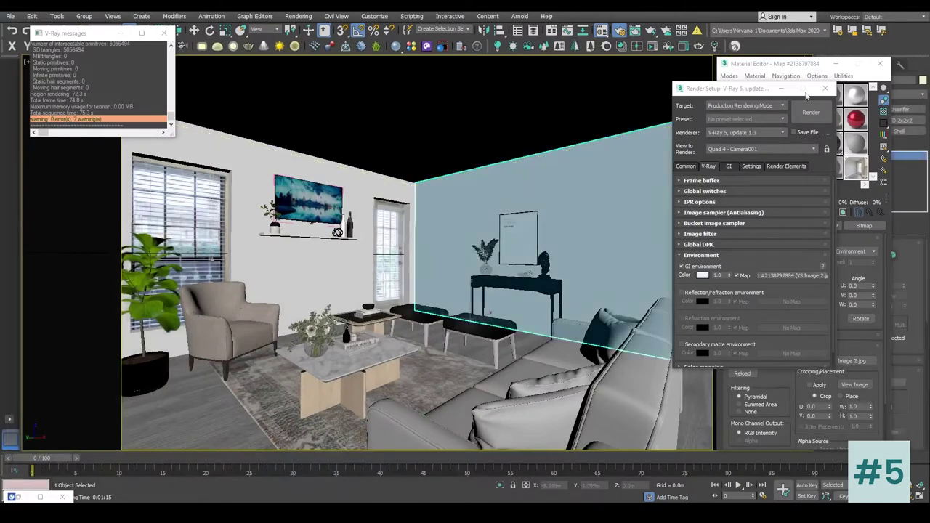
pyautogui.click(825, 87)
pyautogui.click(759, 96)
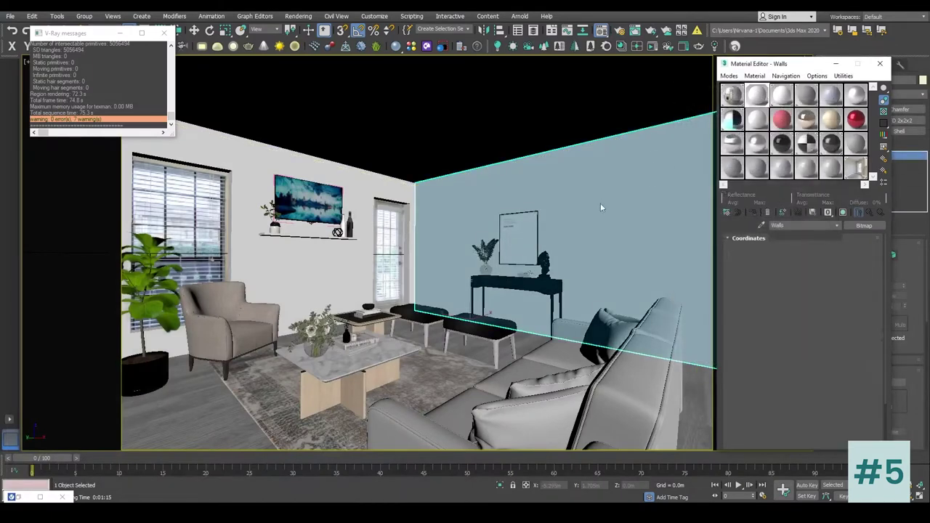
pyautogui.click(305, 277)
pyautogui.click(616, 182)
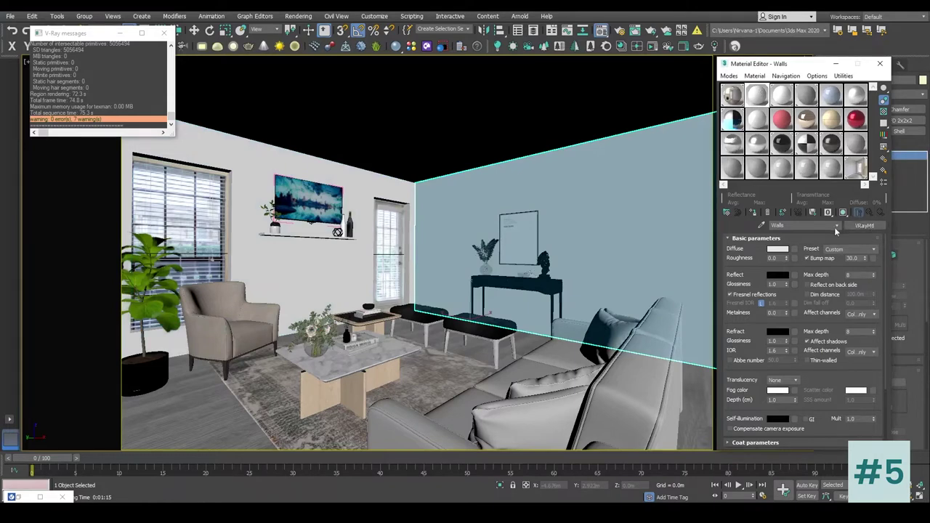
# Convert Walls to VRayMtlWrapper, keeping the old material as sub-material, and make it a matte surface with alpha contribution -1
pyautogui.click(874, 227)
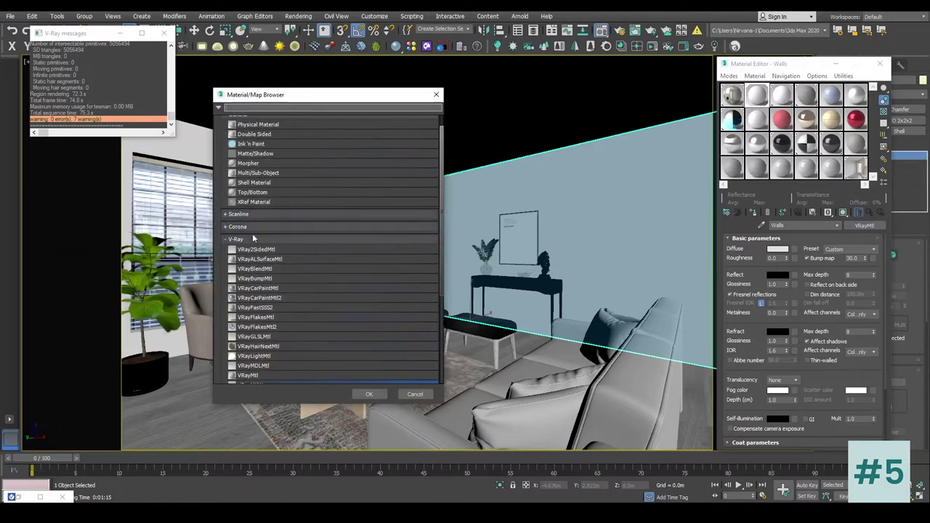
pyautogui.scroll(-2, 293, 317)
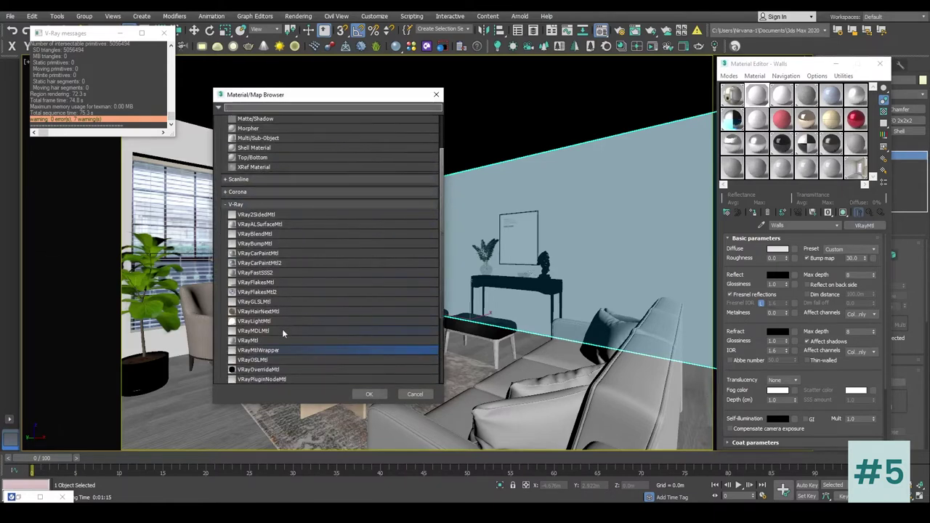
pyautogui.scroll(-2, 282, 328)
pyautogui.click(249, 338)
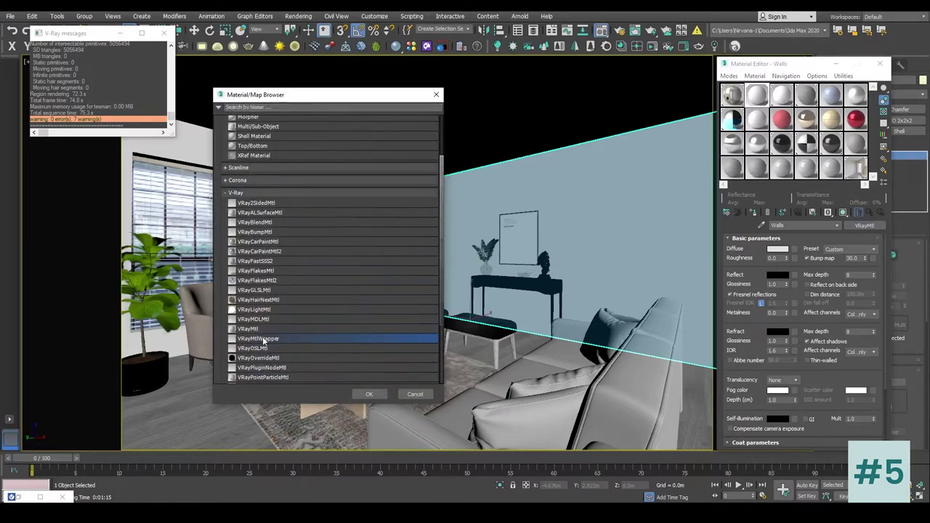
pyautogui.click(370, 394)
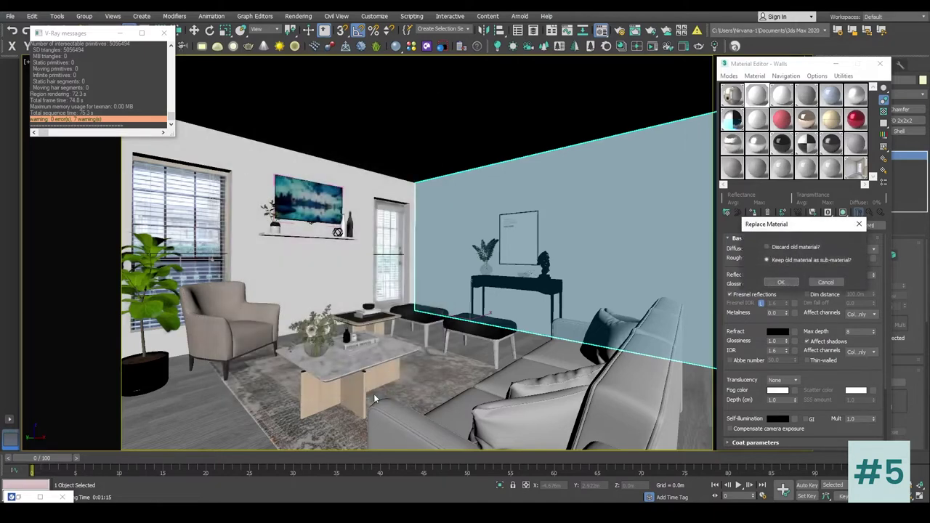
pyautogui.moveTo(771, 227); pyautogui.dragTo(768, 227)
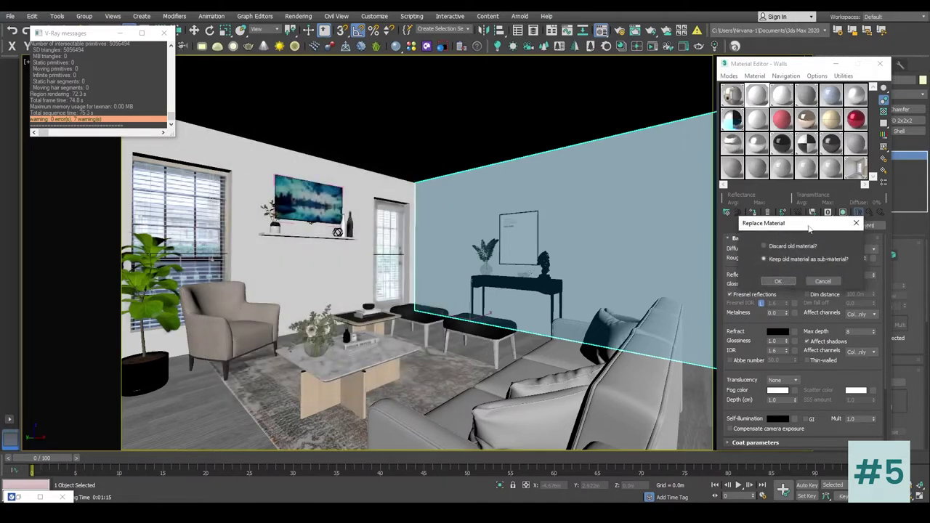
pyautogui.click(778, 281)
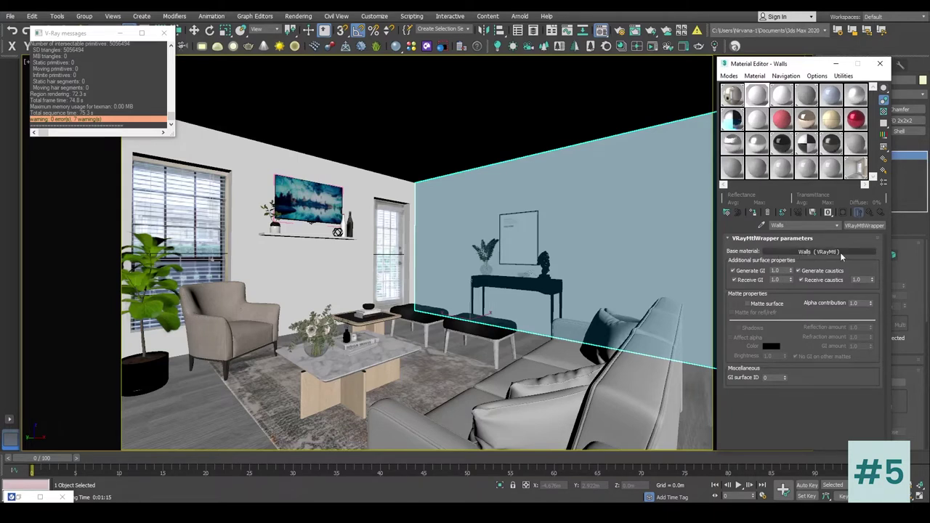
pyautogui.click(749, 303)
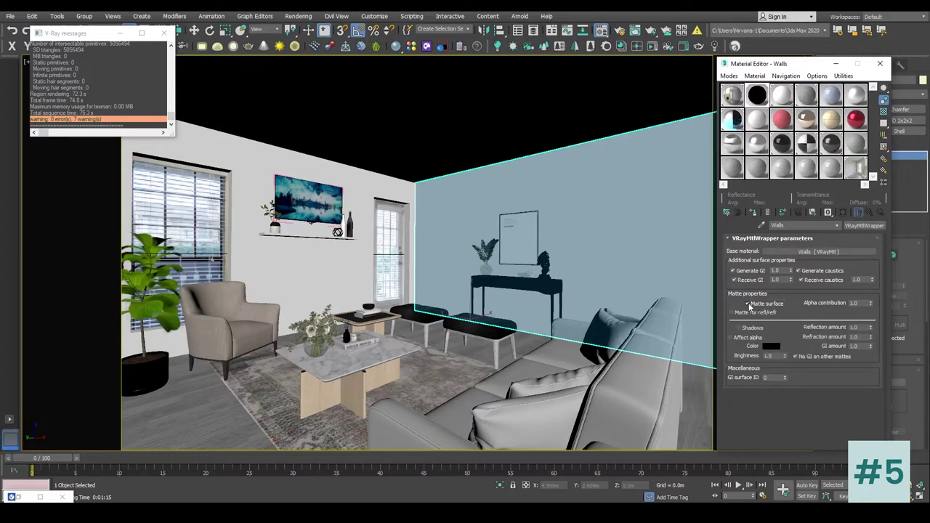
pyautogui.click(854, 303)
# Wrap the Ceiling material in VRayMtlWrapper, keeping the old material as sub-material, with matte surface enabled and alpha contribution -1
pyautogui.click(553, 109)
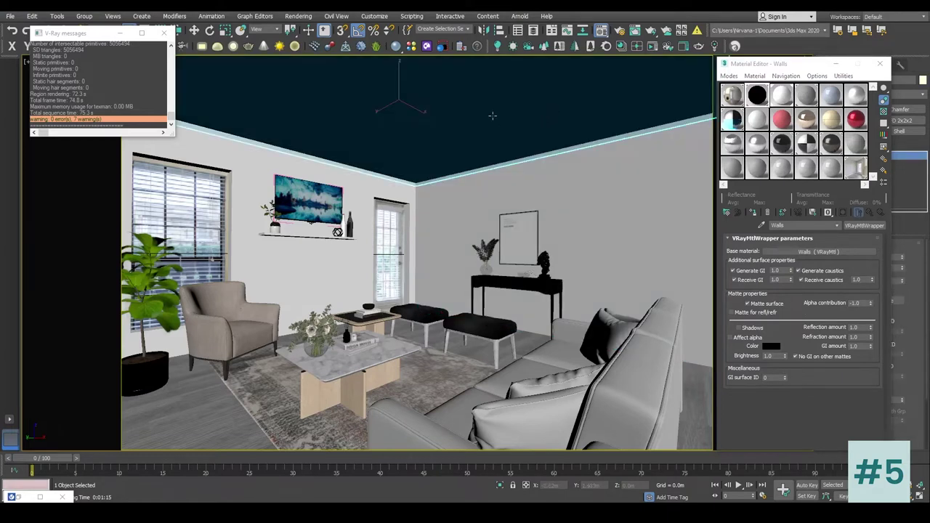
pyautogui.click(781, 96)
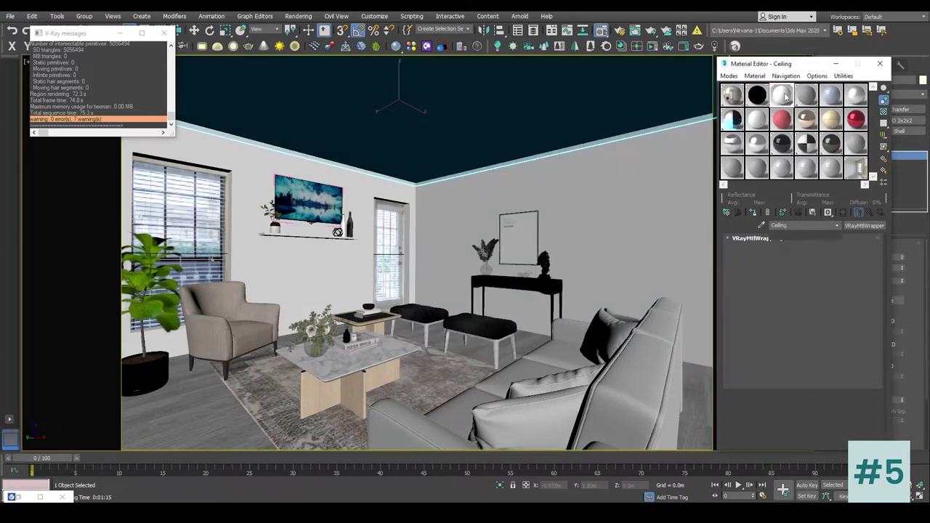
pyautogui.click(864, 225)
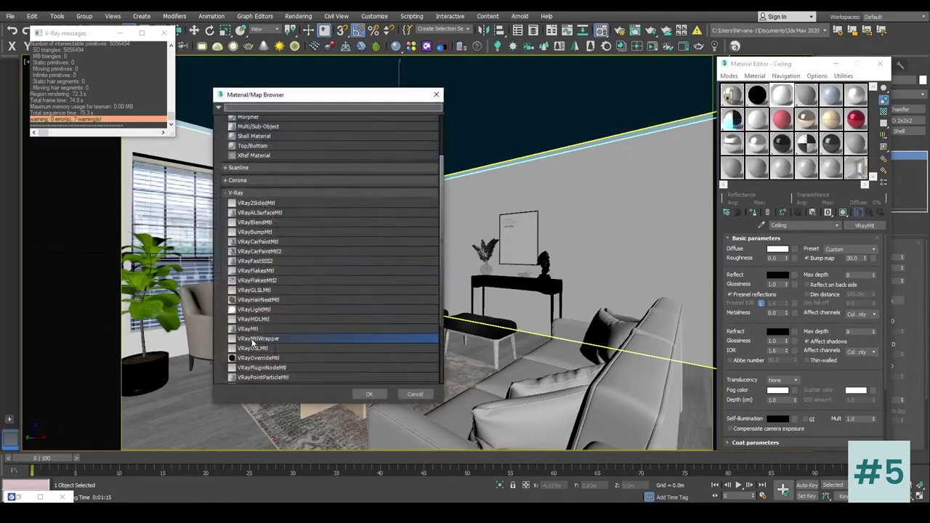
pyautogui.doubleClick(254, 339)
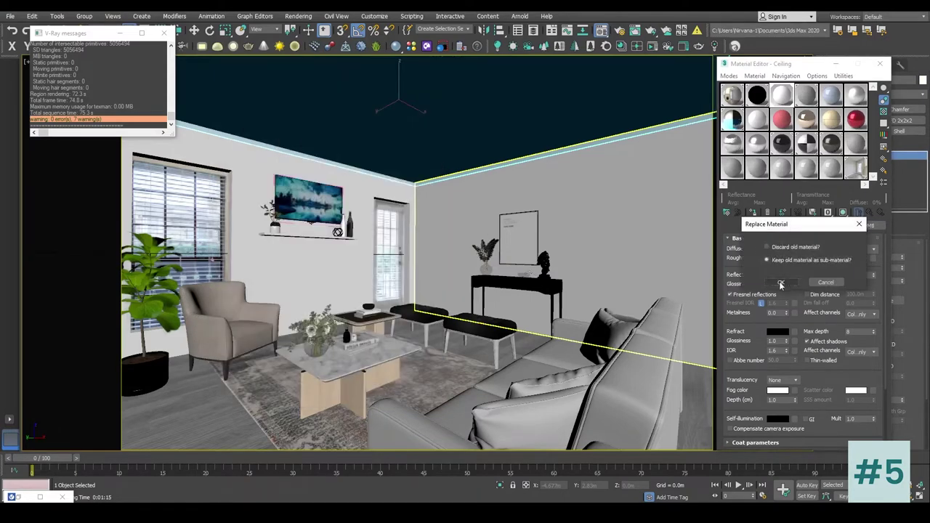
pyautogui.click(780, 283)
pyautogui.click(763, 305)
pyautogui.click(859, 303)
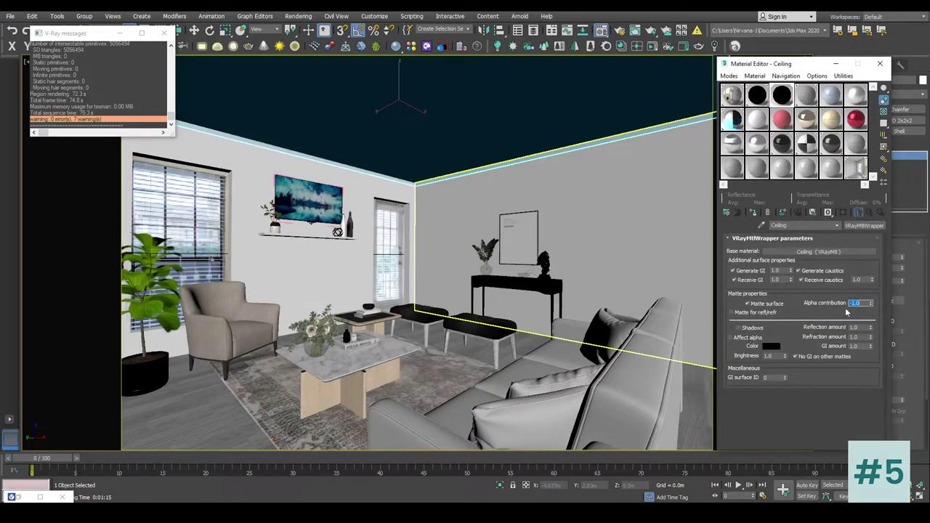
# Rename the 04 - Default material as Floor
pyautogui.click(807, 96)
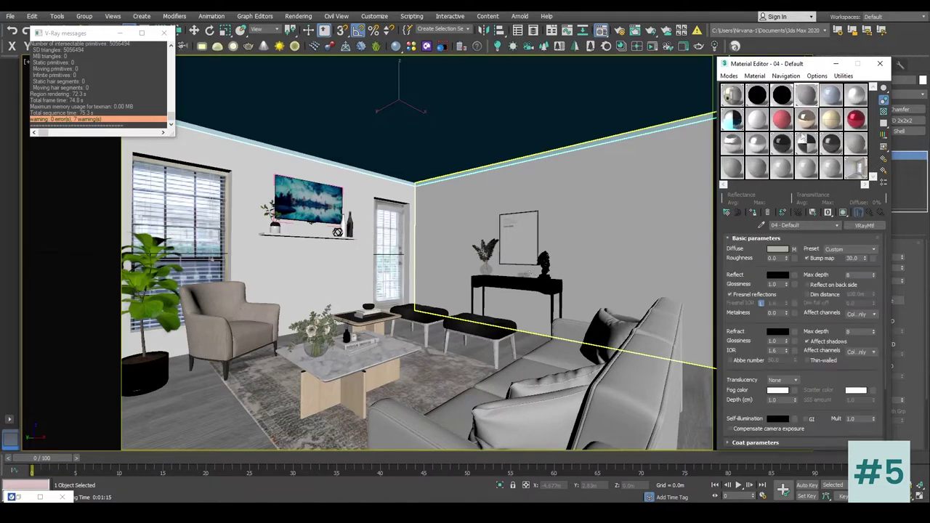
pyautogui.click(786, 225)
pyautogui.write('Floor')
# Wrap the Floor material in VRayMtlWrapper, keeping the old material as sub-material, with matte surface enabled and alpha contribution -1
pyautogui.click(863, 226)
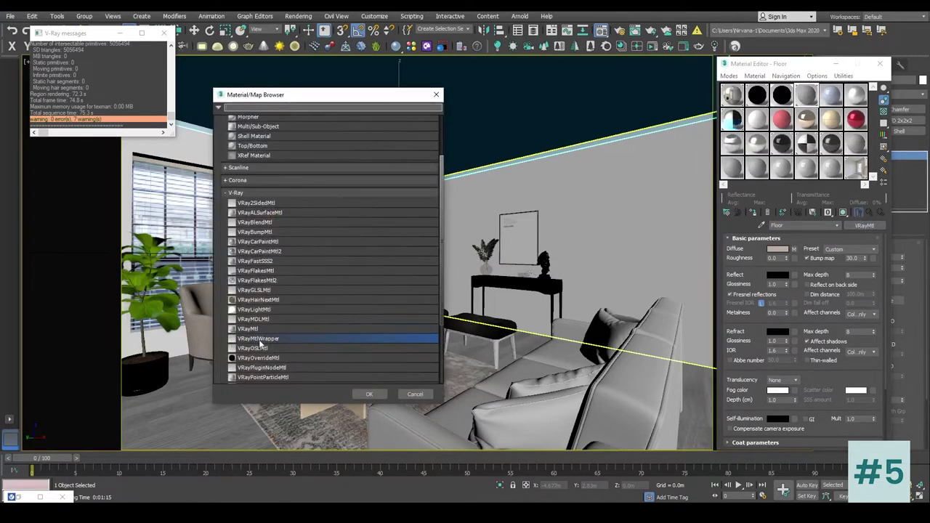
pyautogui.click(360, 392)
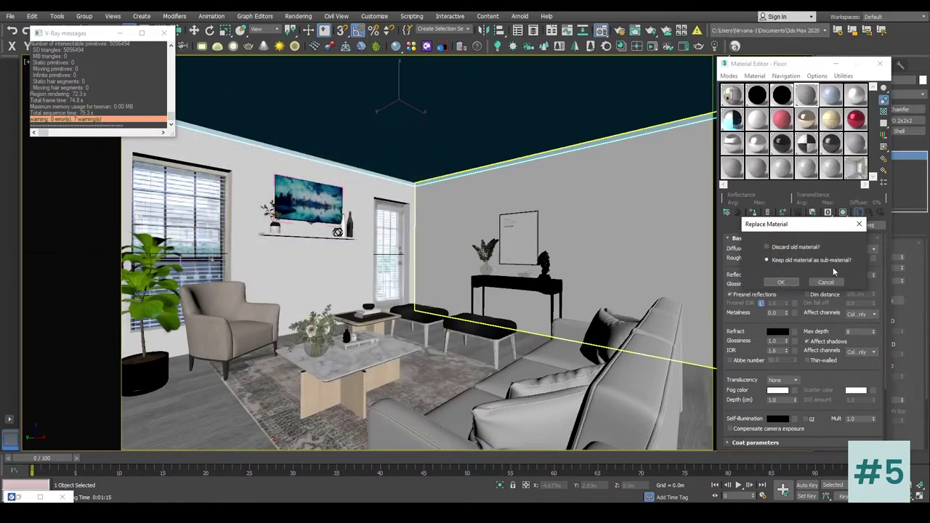
pyautogui.click(791, 283)
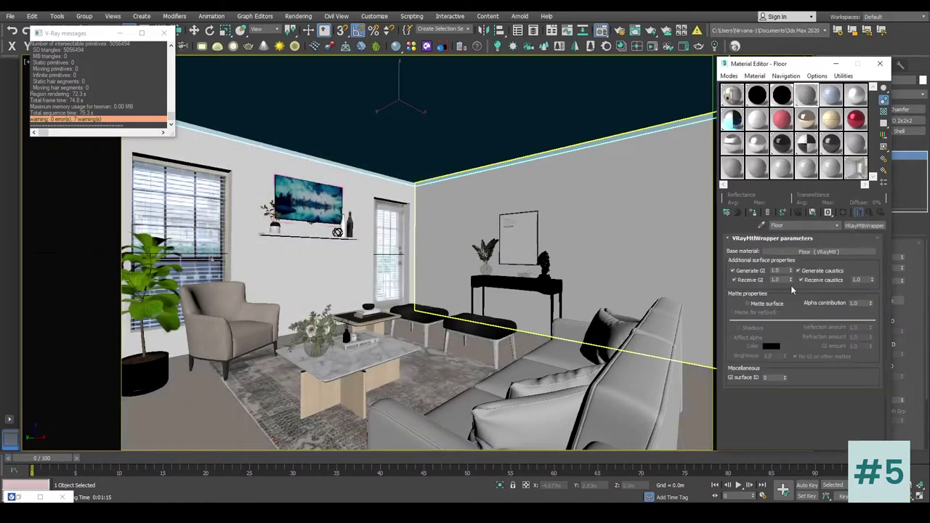
pyautogui.click(749, 306)
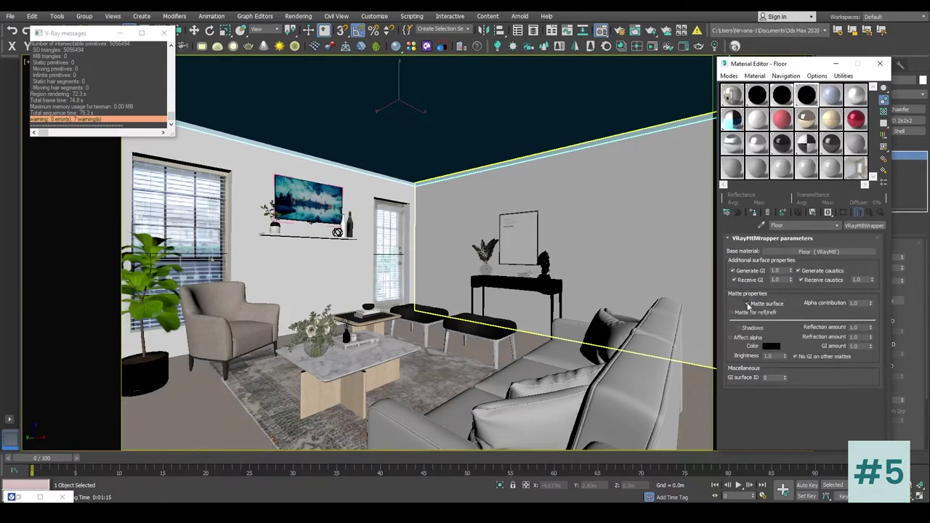
pyautogui.doubleClick(860, 303)
pyautogui.write('-1')
pyautogui.press('Return')
# Clear the selection and render the Camera001 view with the matte walls, ceiling and floor
pyautogui.click(397, 242)
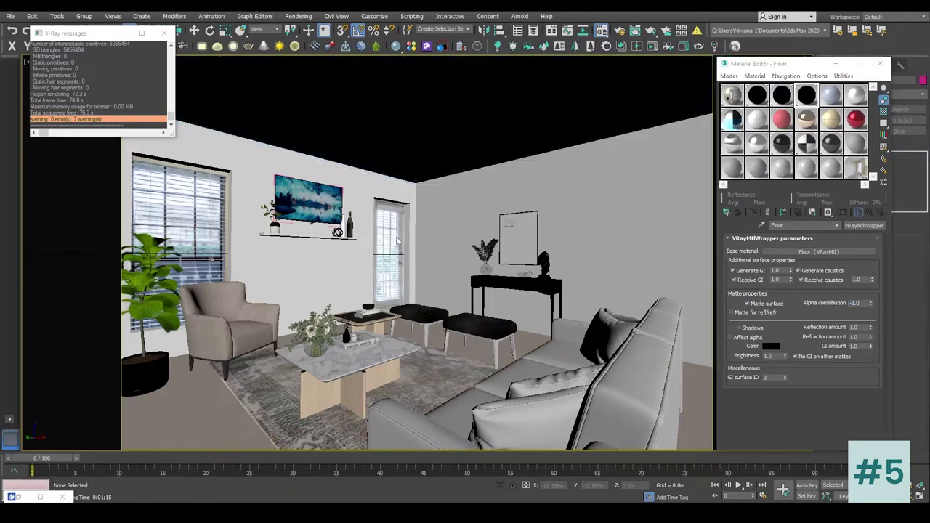
pyautogui.rightClick(467, 135)
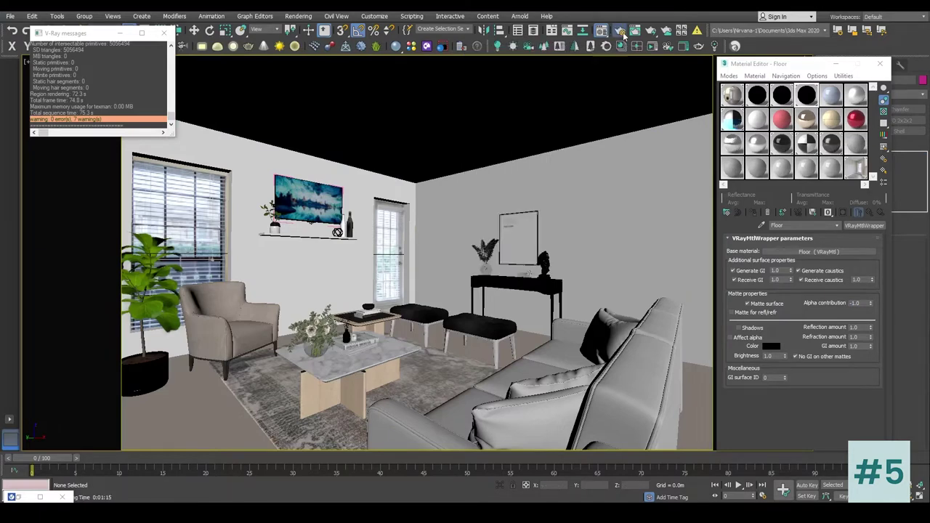
pyautogui.press('F10')
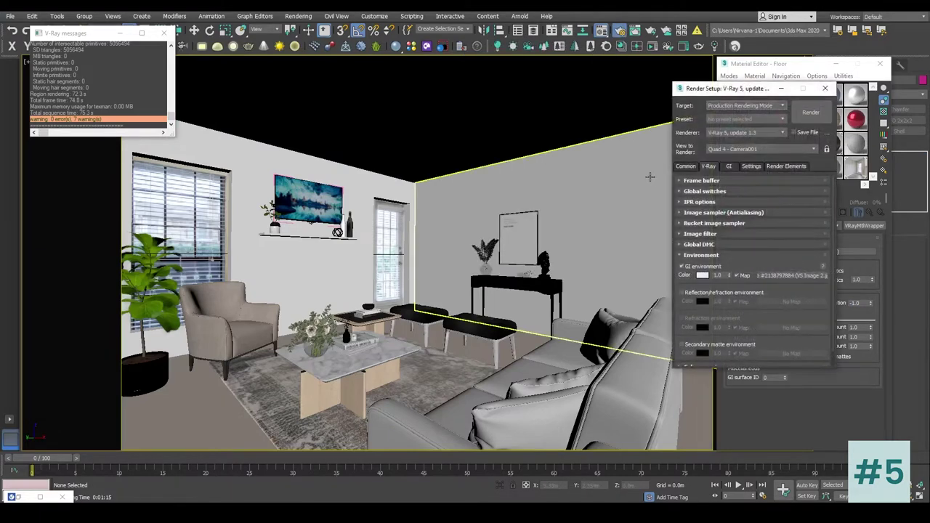
pyautogui.click(812, 114)
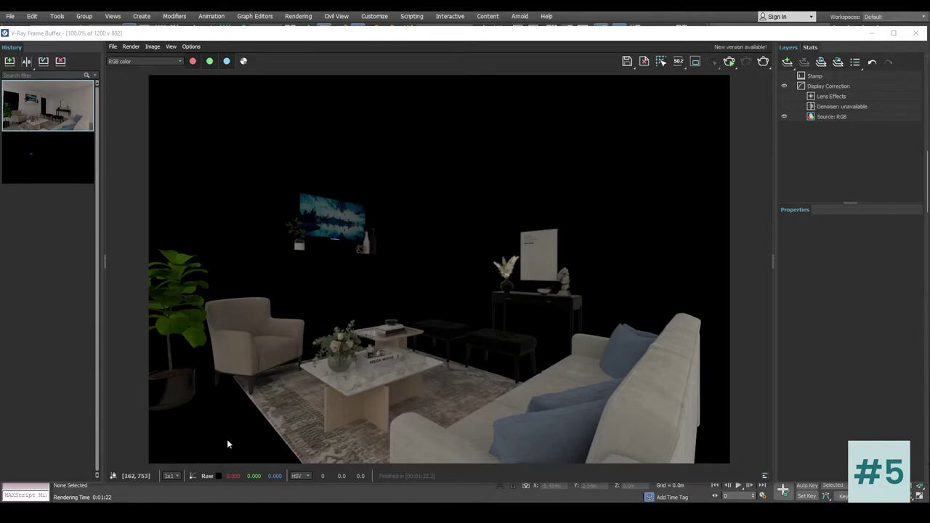
# Examine the render's Alpha channel, return to RGB color, and minimize the frame buffer
pyautogui.click(170, 61)
pyautogui.click(132, 80)
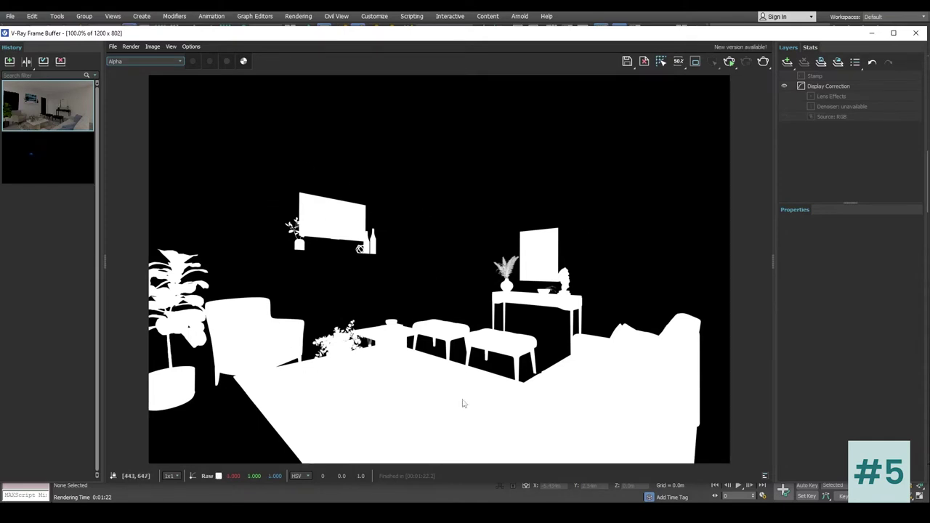
pyautogui.click(162, 60)
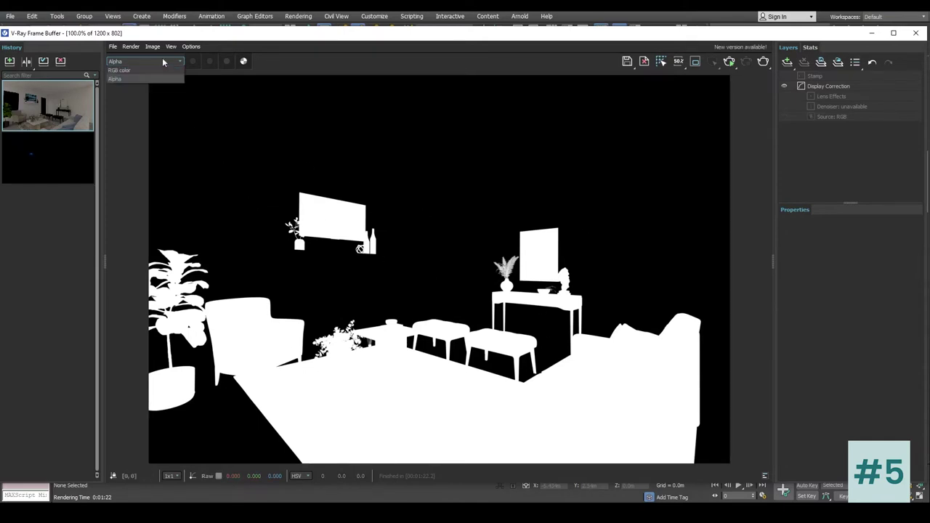
pyautogui.click(150, 70)
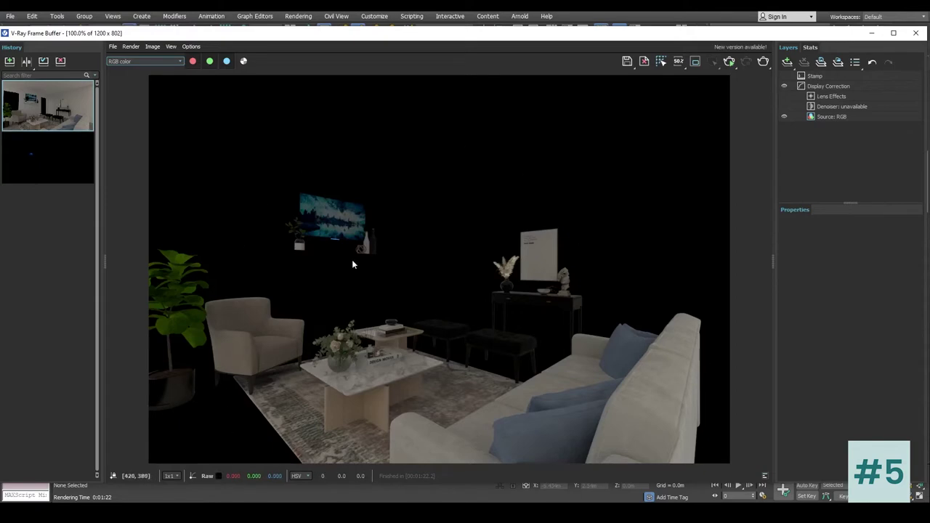
pyautogui.click(872, 33)
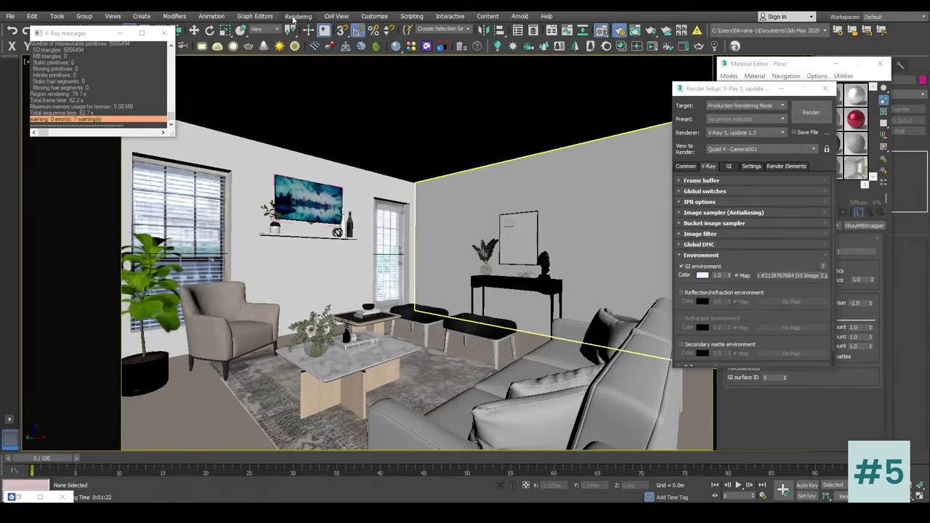
# Open the Environment and Effects settings and place them beside the Render Setup window
pyautogui.click(166, 33)
pyautogui.click(294, 16)
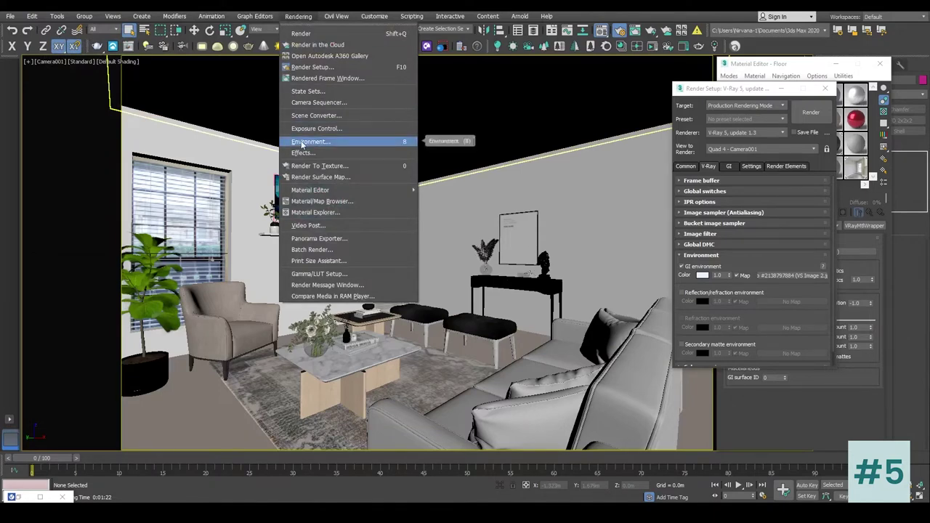
pyautogui.click(301, 143)
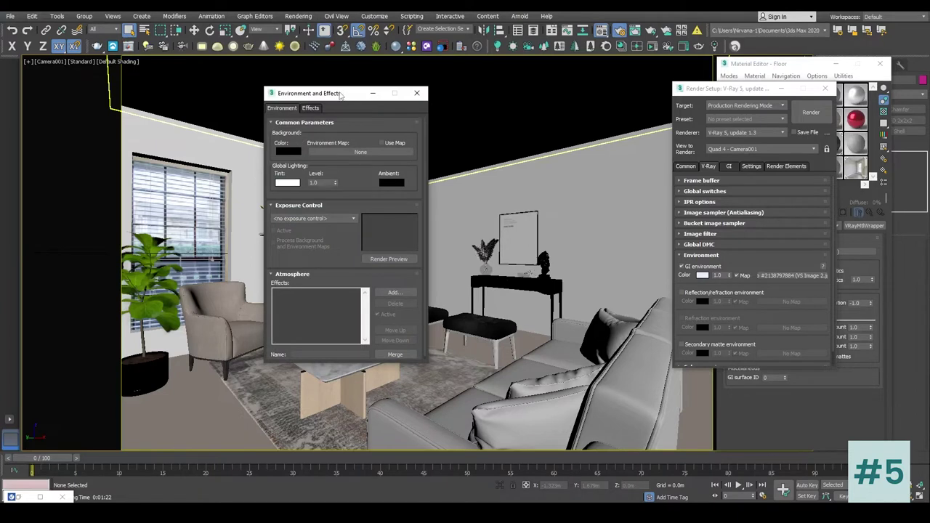
pyautogui.moveTo(339, 96); pyautogui.dragTo(291, 95)
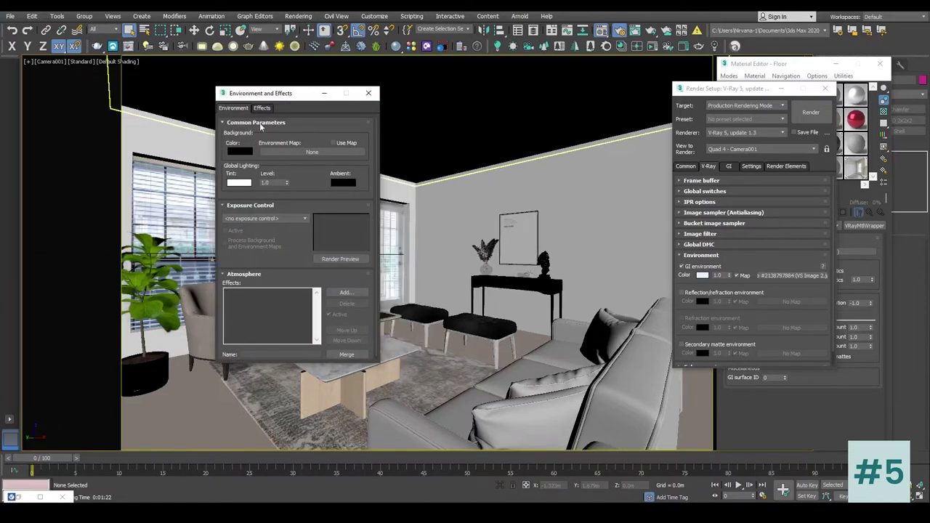
pyautogui.moveTo(798, 88); pyautogui.dragTo(607, 88)
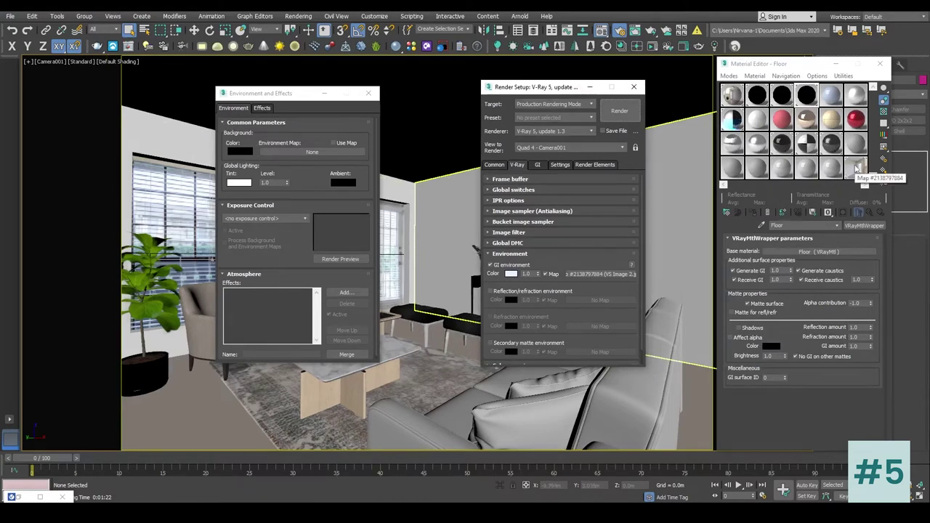
# Load the photo VS Image 2 as a Bitmap map in the 23 - Default material slot
pyautogui.click(832, 168)
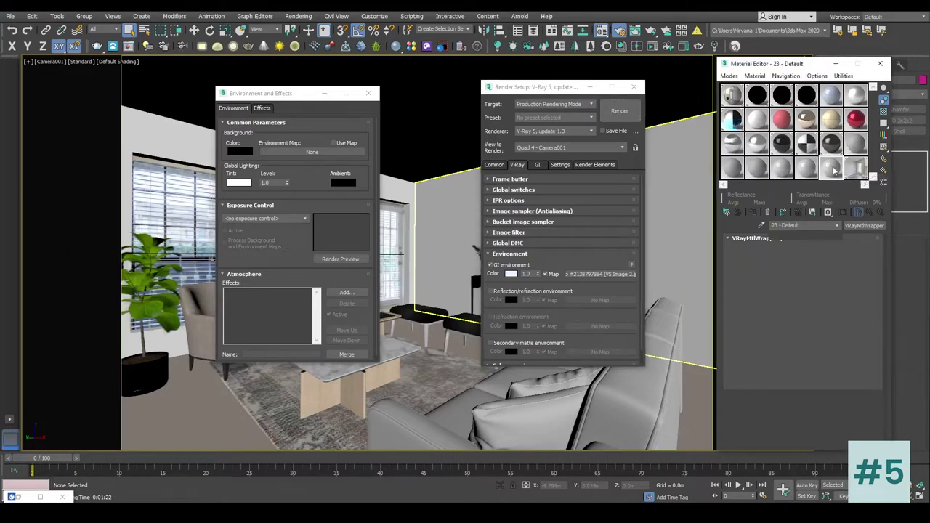
pyautogui.click(726, 216)
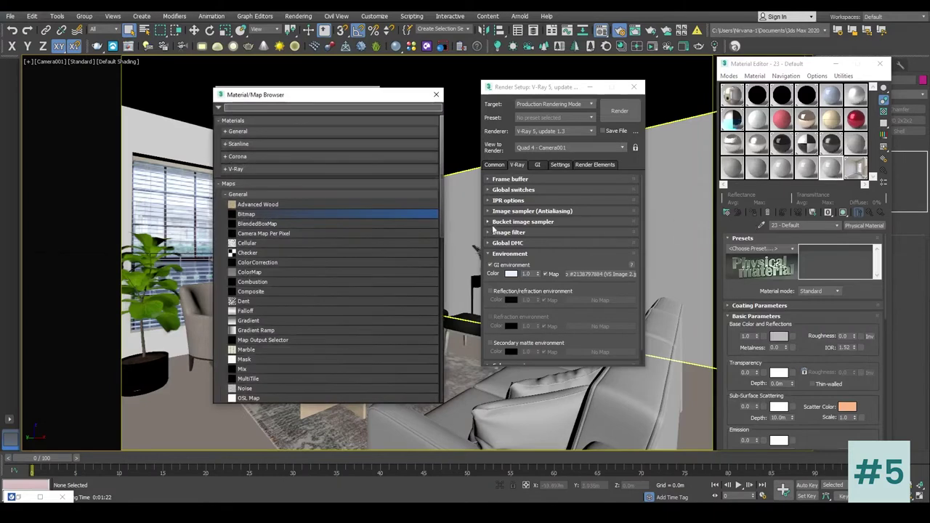
pyautogui.doubleClick(246, 214)
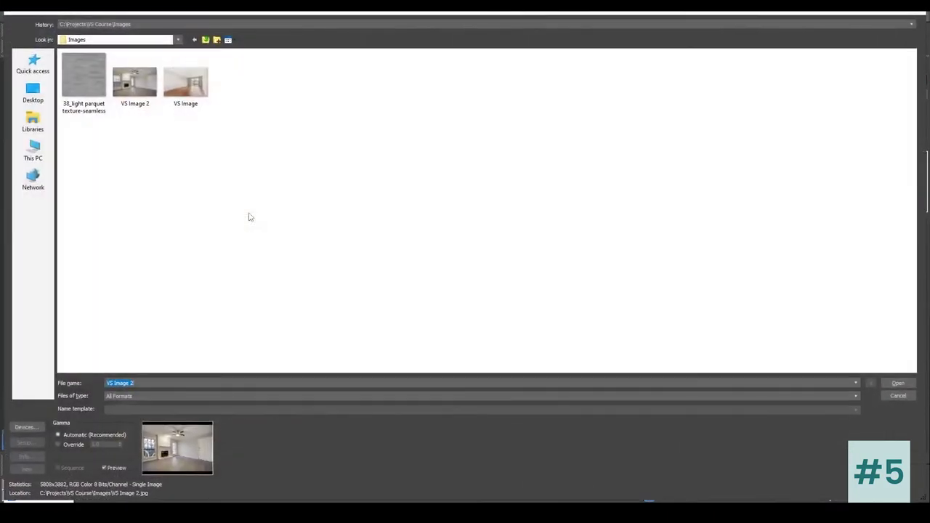
pyautogui.click(133, 86)
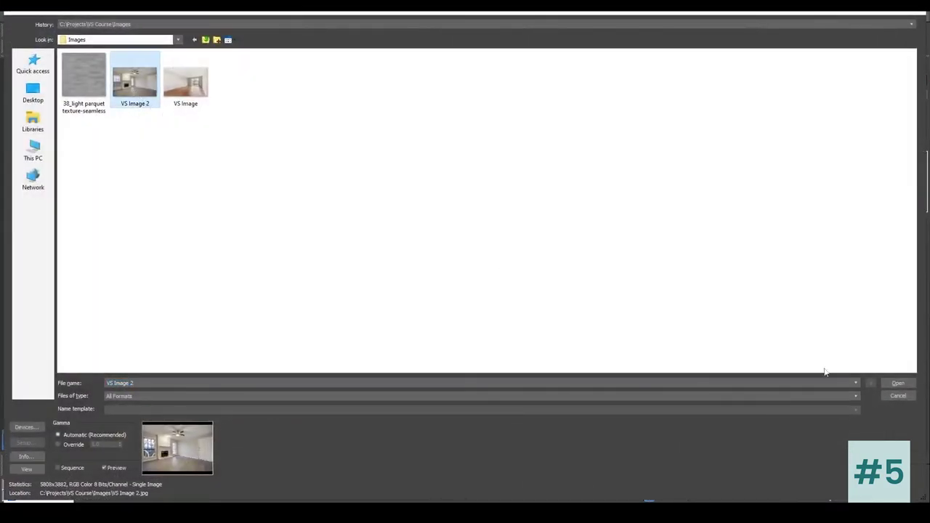
pyautogui.click(899, 384)
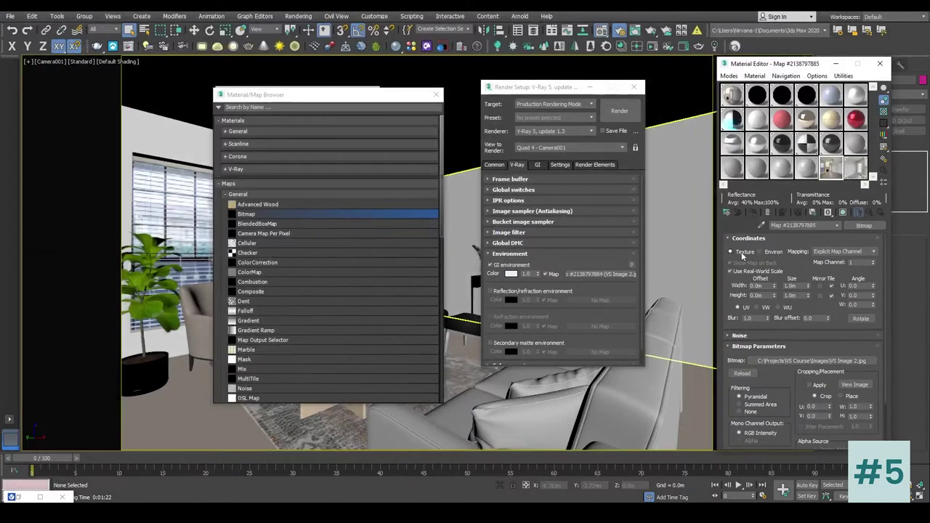
# Set the photo bitmap's coordinates to Environ with Screen mapping and close the map browser
pyautogui.click(760, 252)
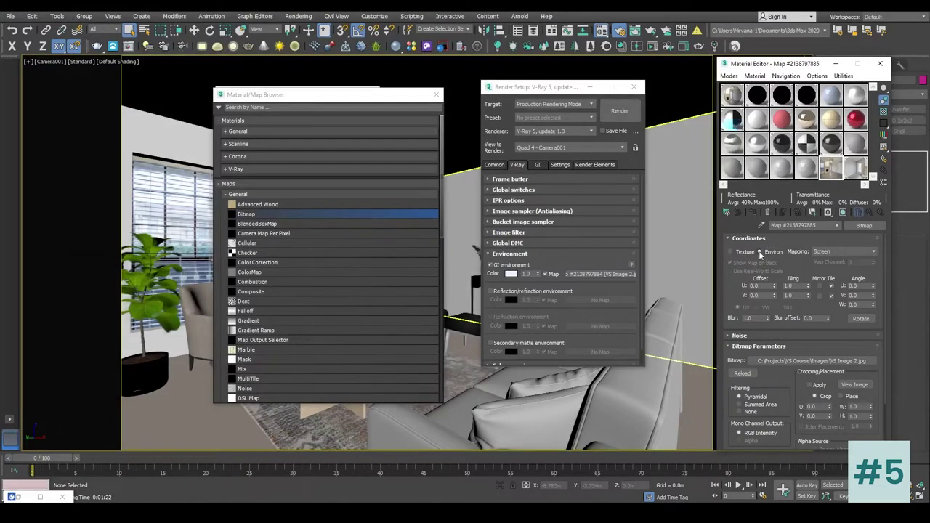
pyautogui.click(837, 251)
pyautogui.click(837, 251)
pyautogui.click(436, 95)
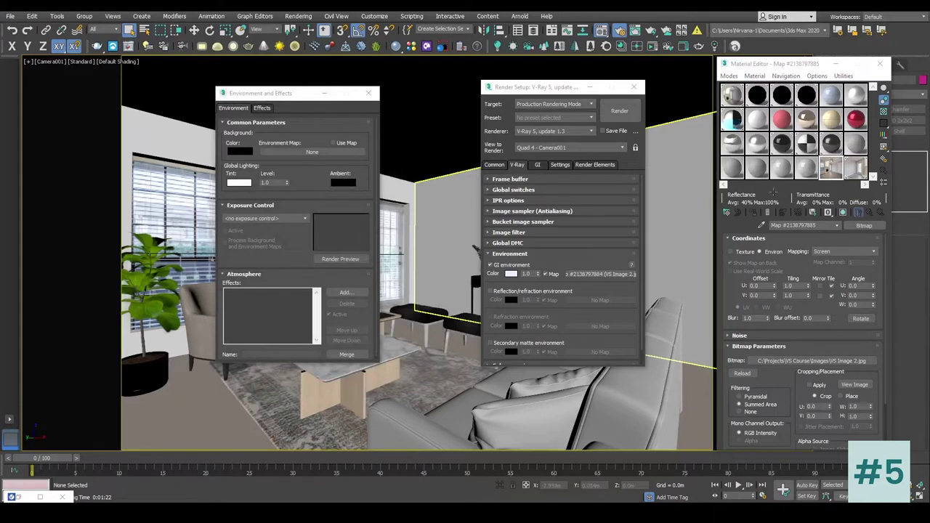
# Assign the photo bitmap as an instance to the background's environment map and close the environment settings
pyautogui.moveTo(826, 168); pyautogui.dragTo(318, 154)
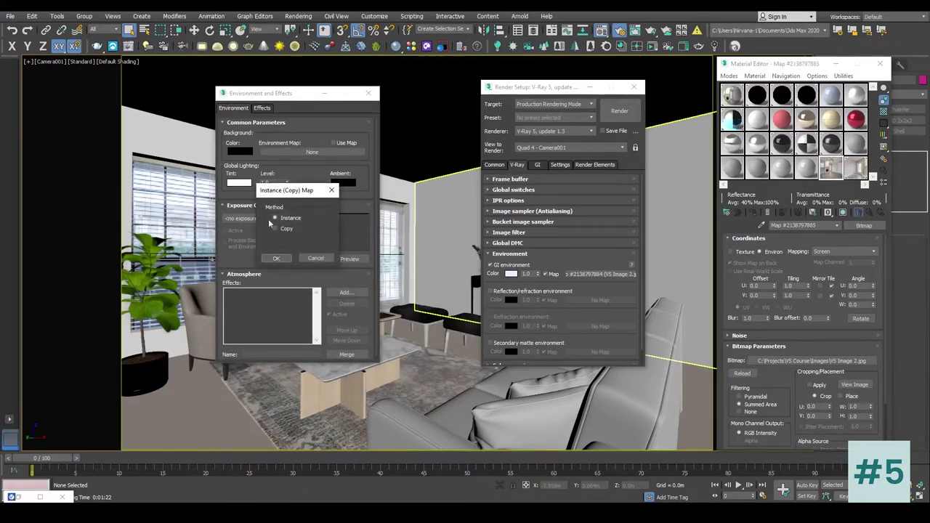
pyautogui.click(275, 258)
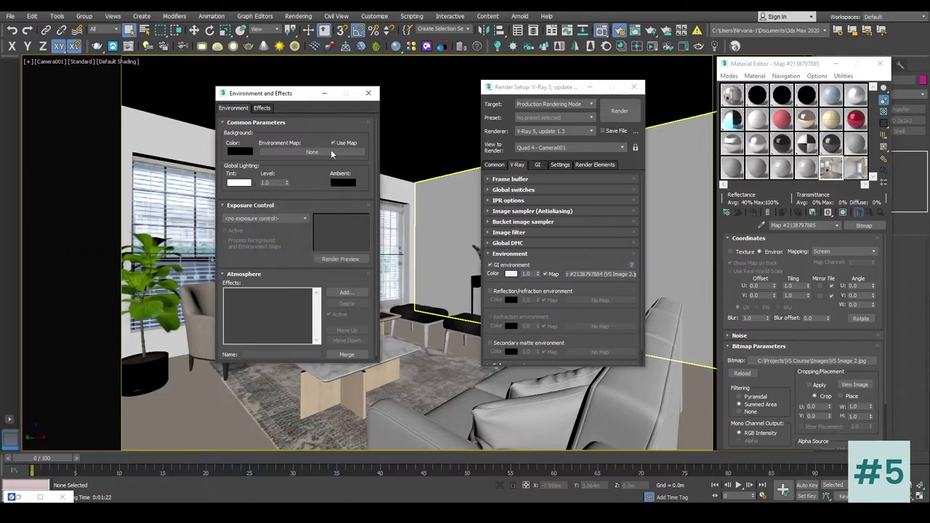
pyautogui.click(368, 92)
# Render the Camera001 view with the photo background and save the render to the frame buffer history
pyautogui.moveTo(564, 87); pyautogui.dragTo(633, 65)
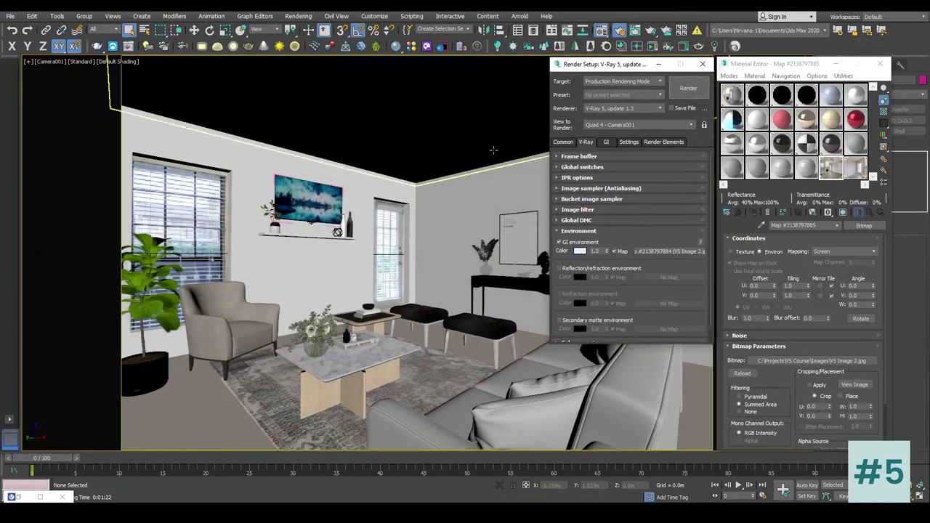
pyautogui.click(688, 88)
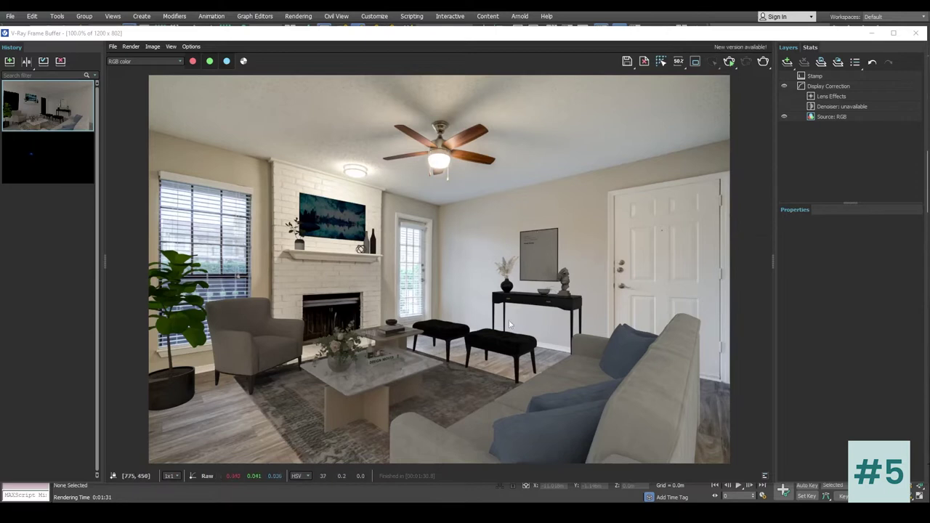
pyautogui.click(11, 62)
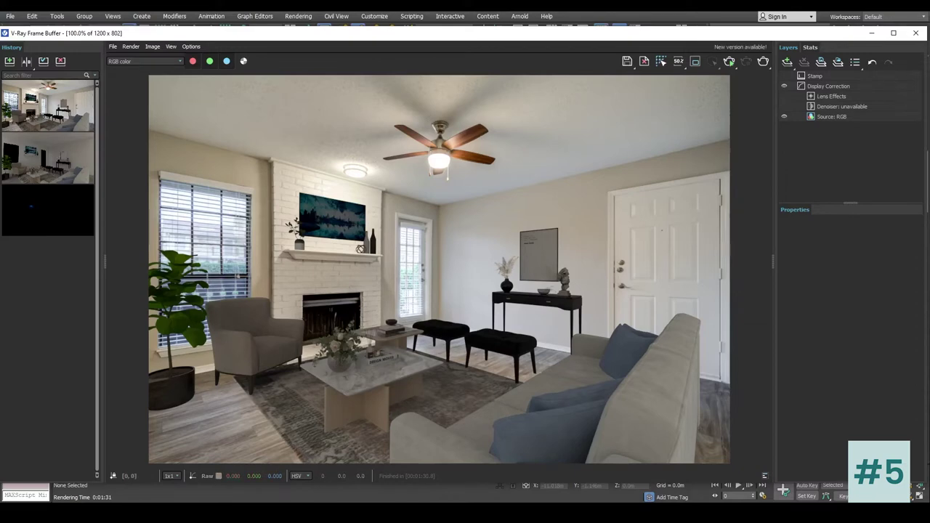
# Open the original photo VS Image 2 from the Images folder, examine its light sources, and close it
pyautogui.click(228, 484)
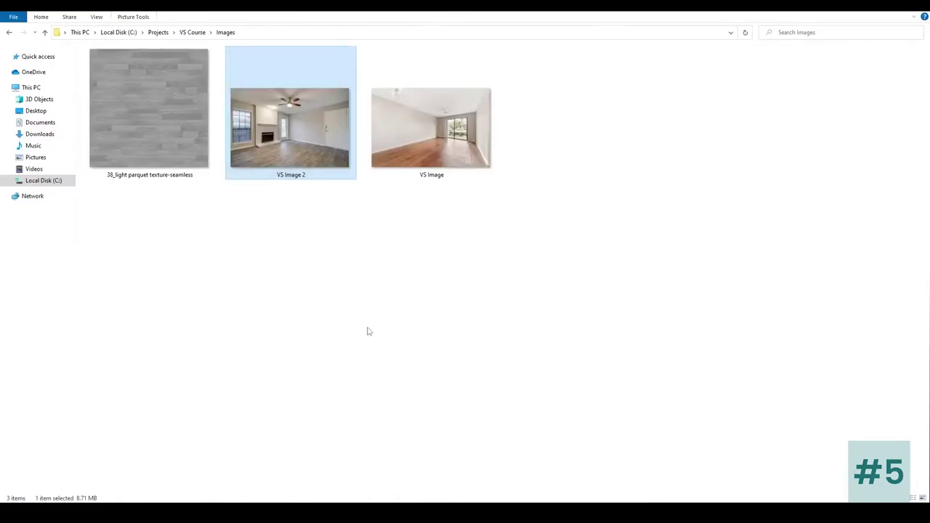
pyautogui.doubleClick(326, 154)
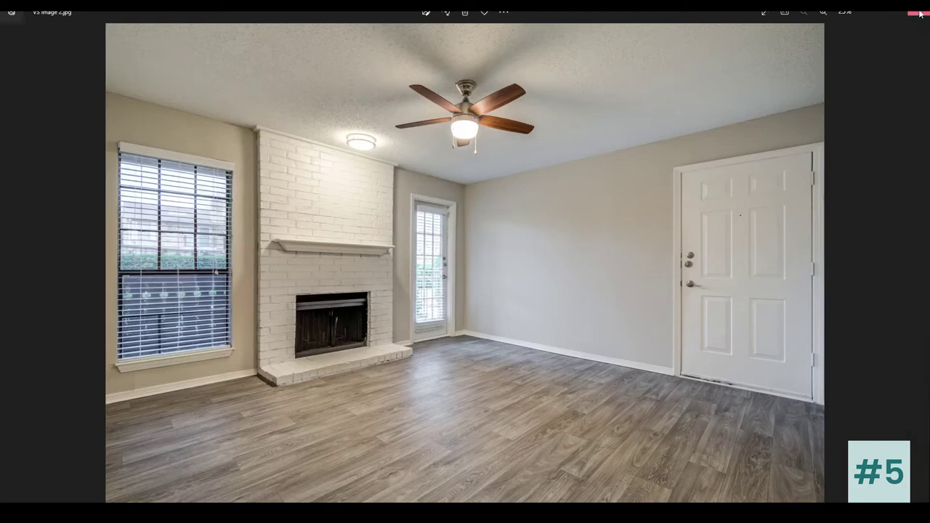
pyautogui.click(918, 13)
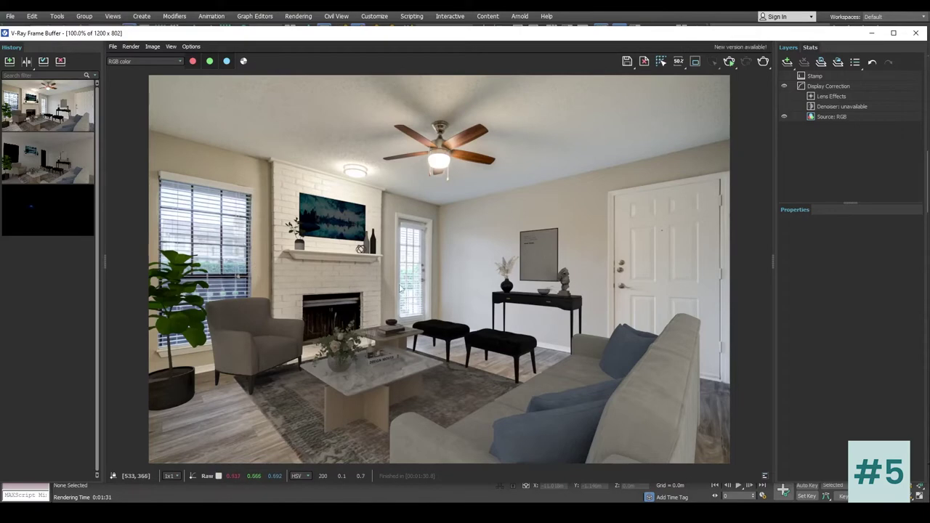
# Put away the frame buffer, Render Setup and Material Editor windows to free the Camera001 viewport
pyautogui.click(871, 33)
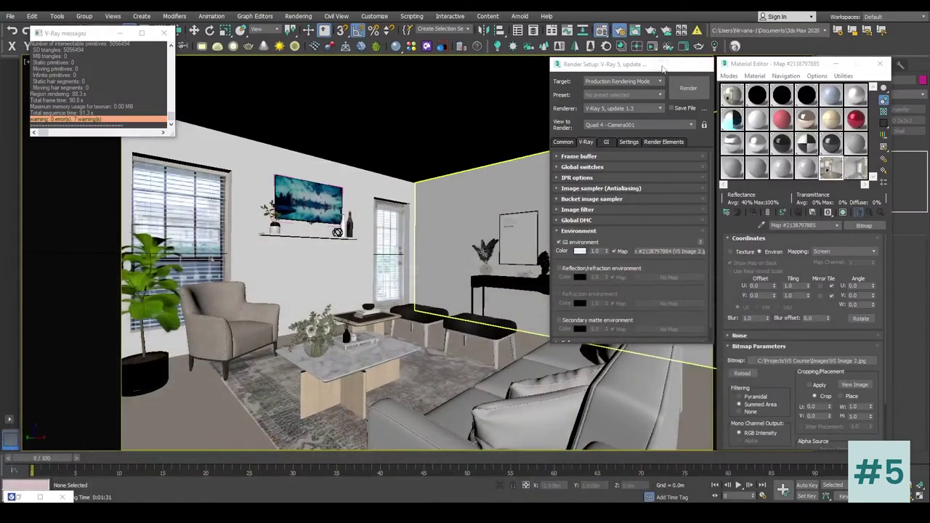
pyautogui.click(702, 64)
pyautogui.click(447, 116)
pyautogui.rightClick(447, 116)
pyautogui.click(469, 79)
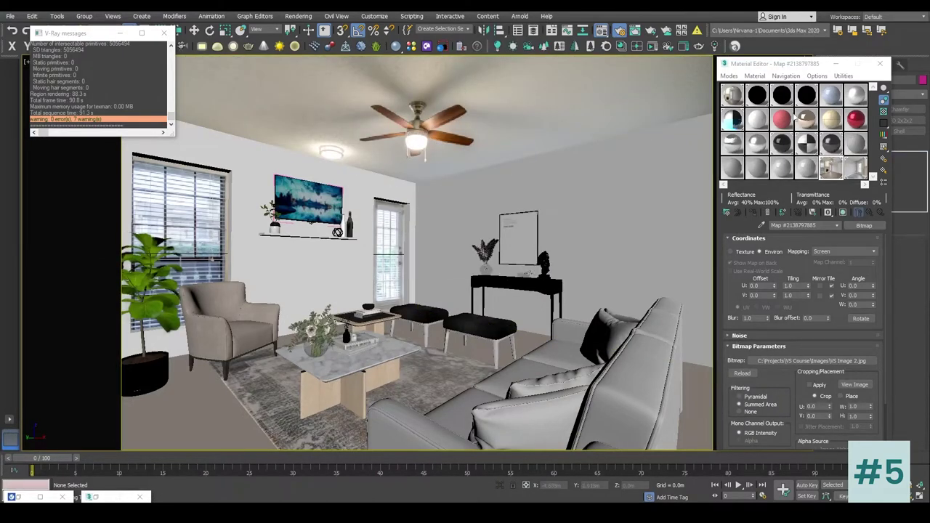
pyautogui.click(880, 64)
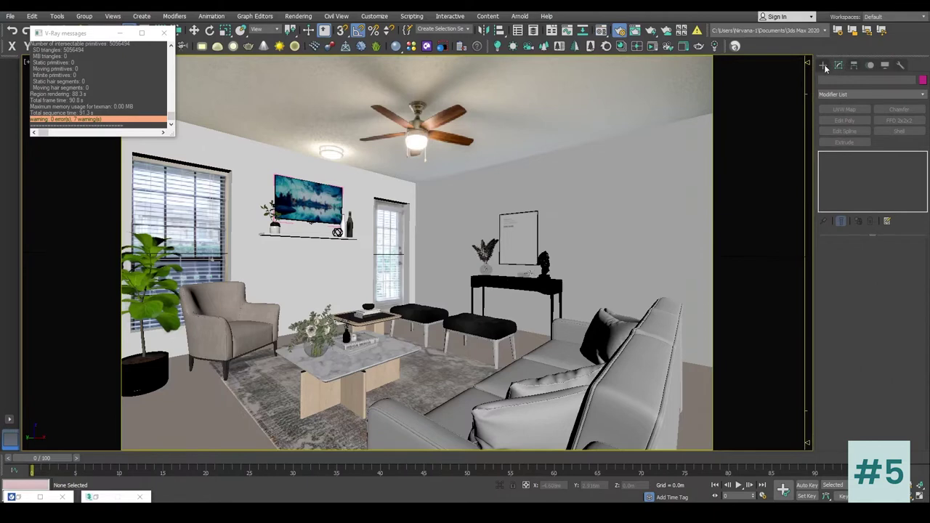
# Create a V-Ray disc light with a radius of about 0.08 m on the floor in front of the armchair
pyautogui.click(823, 65)
pyautogui.click(844, 78)
pyautogui.click(836, 93)
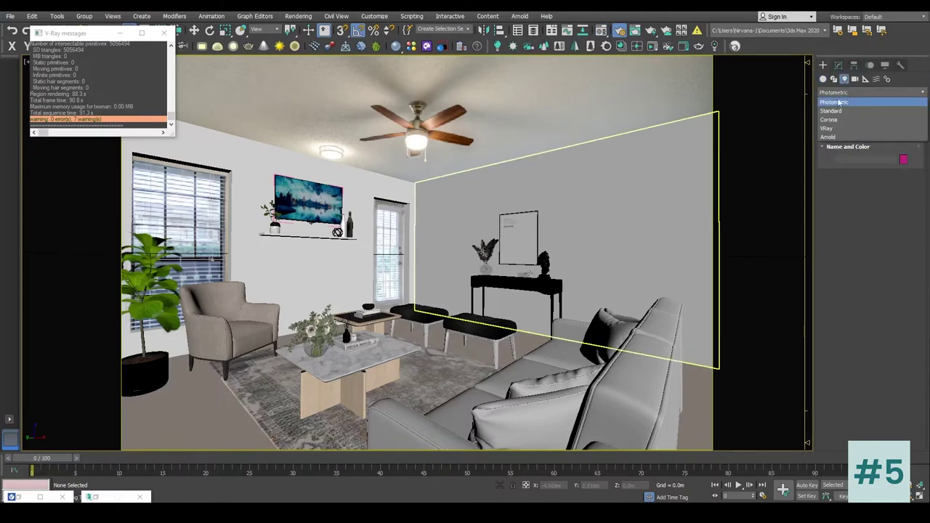
pyautogui.click(830, 131)
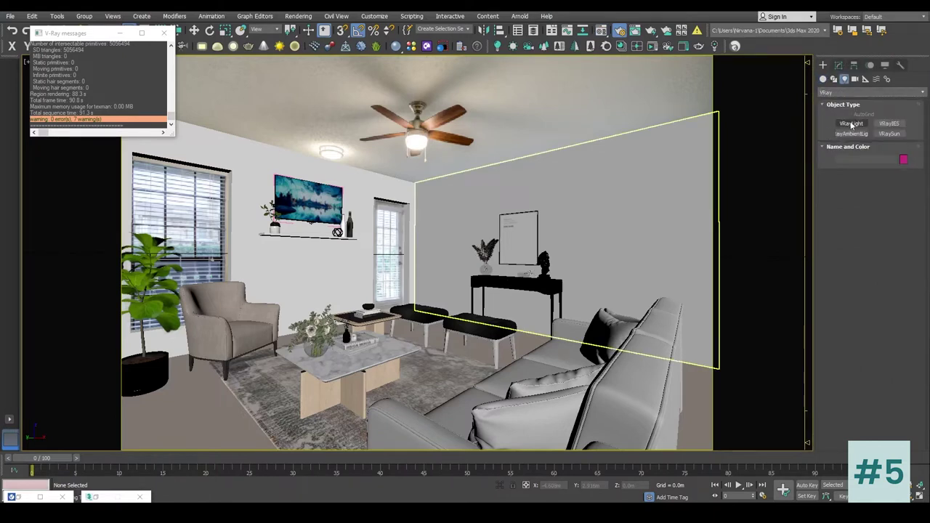
pyautogui.click(852, 123)
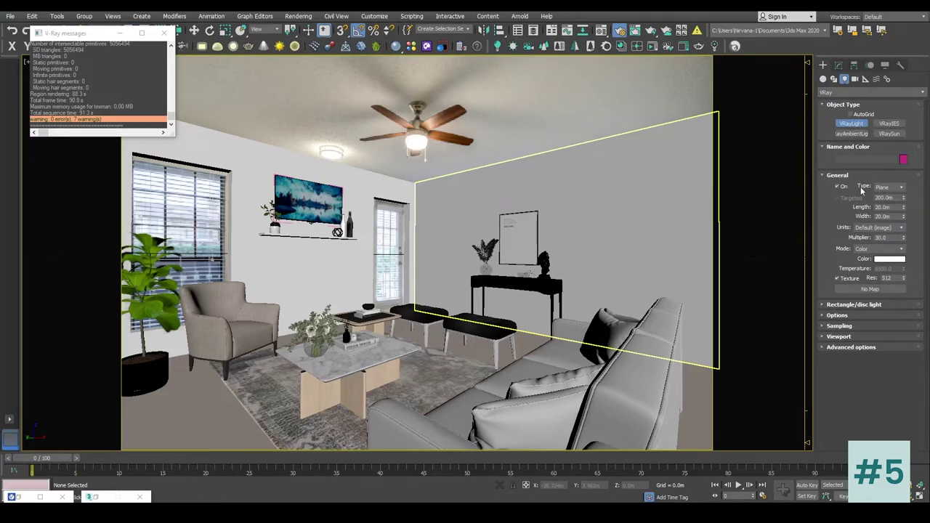
pyautogui.click(885, 188)
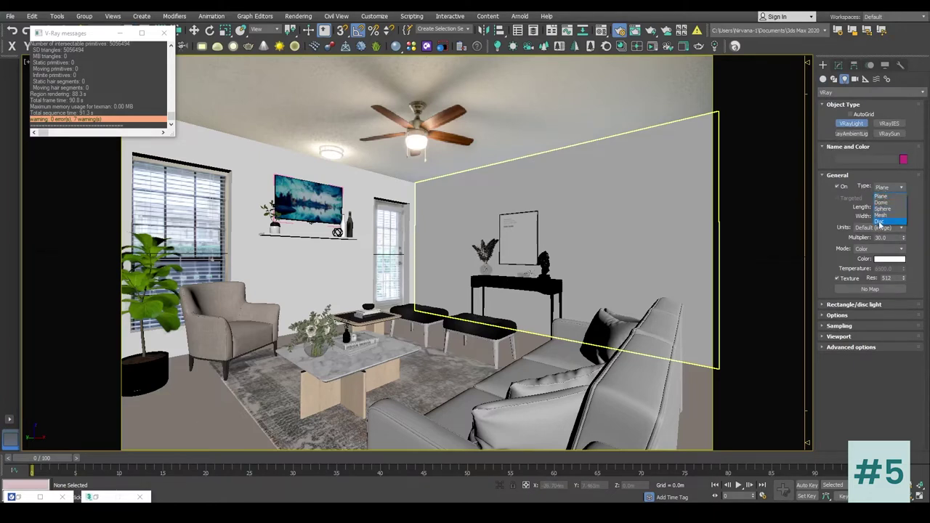
pyautogui.click(881, 221)
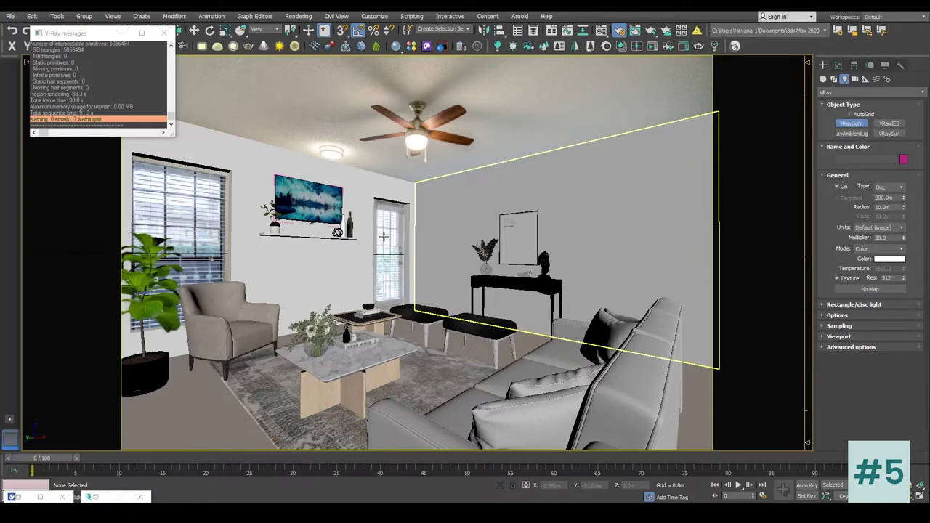
pyautogui.click(194, 415)
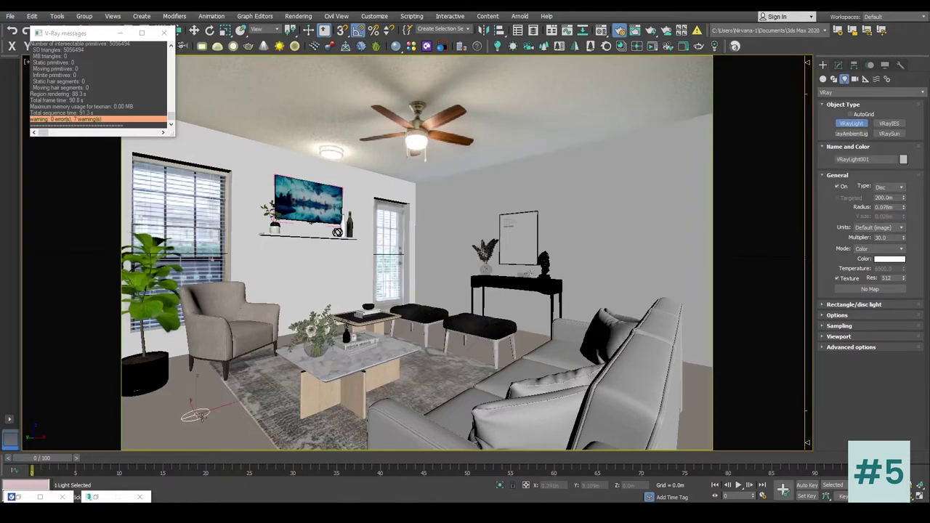
pyautogui.rightClick(215, 399)
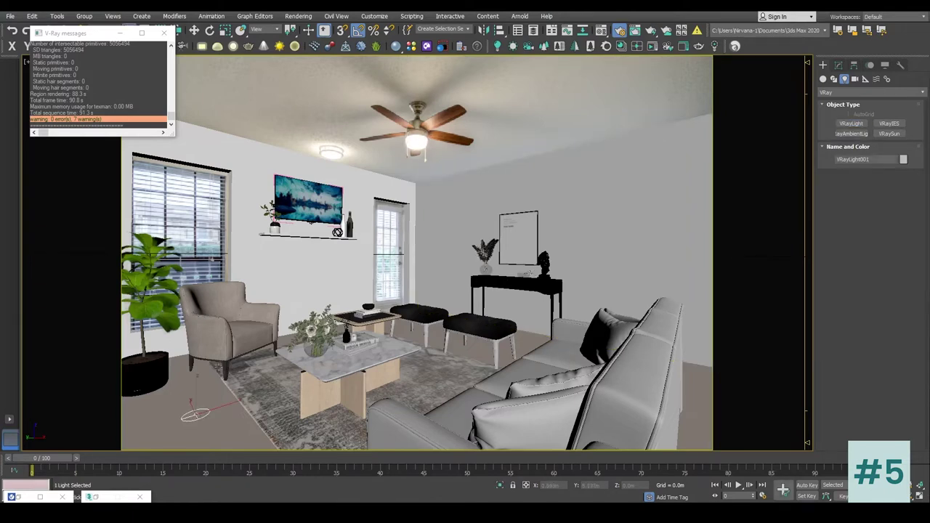
# Move the disc light up to the ceiling fan's lamp in the camera view, at a height of about 2.57 m
pyautogui.click(164, 33)
pyautogui.click(194, 30)
pyautogui.moveTo(198, 383); pyautogui.dragTo(429, 161)
pyautogui.press('F5')
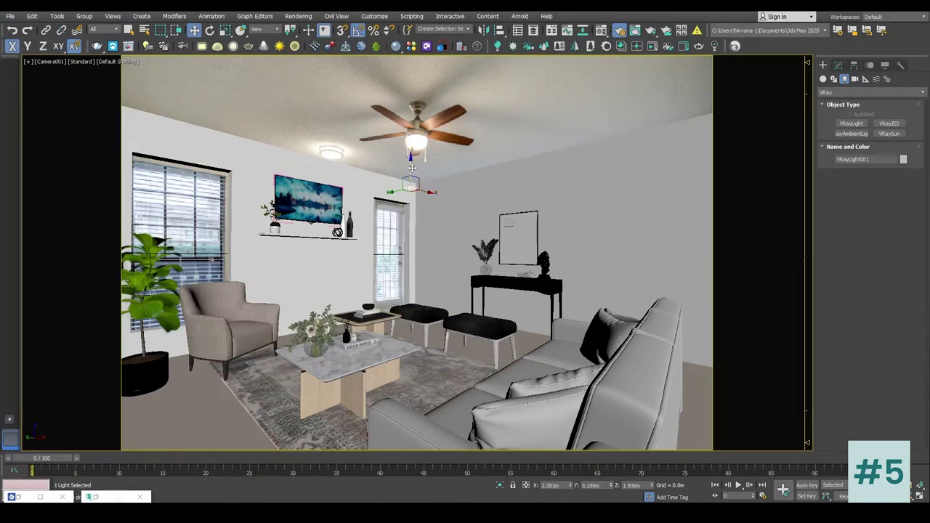
pyautogui.press('s')
pyautogui.press('F7')
pyautogui.moveTo(411, 167)
pyautogui.mouseDown()
pyautogui.moveTo(356, 168)
pyautogui.moveTo(204, 125)
pyautogui.moveTo(211, 129)
pyautogui.mouseUp()
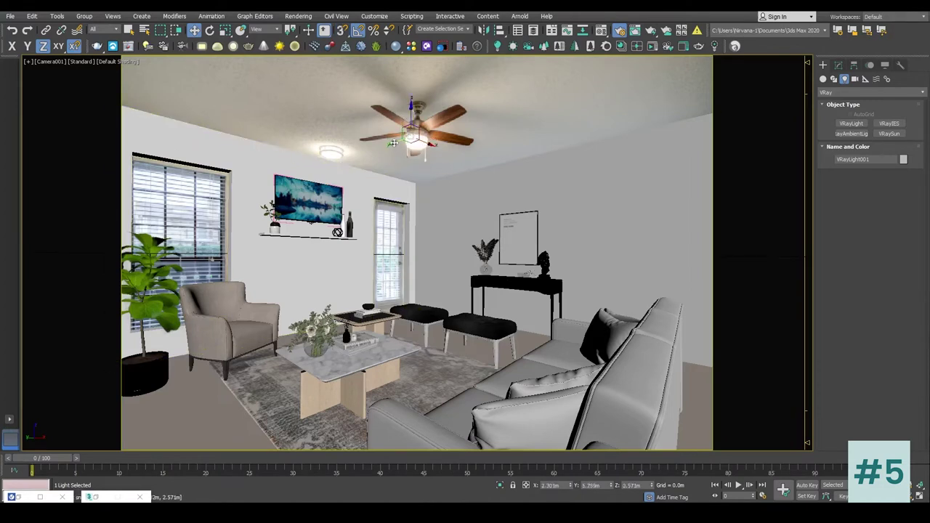
# In the top view, move the disc light over the rug beside the coffee table, to about X 1.82 m, Y 4.69 m
pyautogui.hotkey('alt', 'w')
pyautogui.hotkey('alt', 'w')
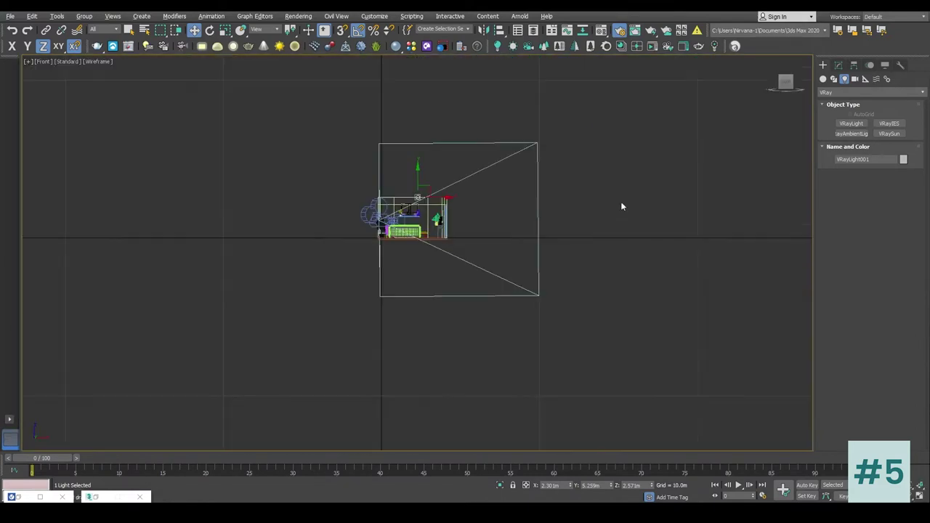
pyautogui.scroll(2, 497, 193)
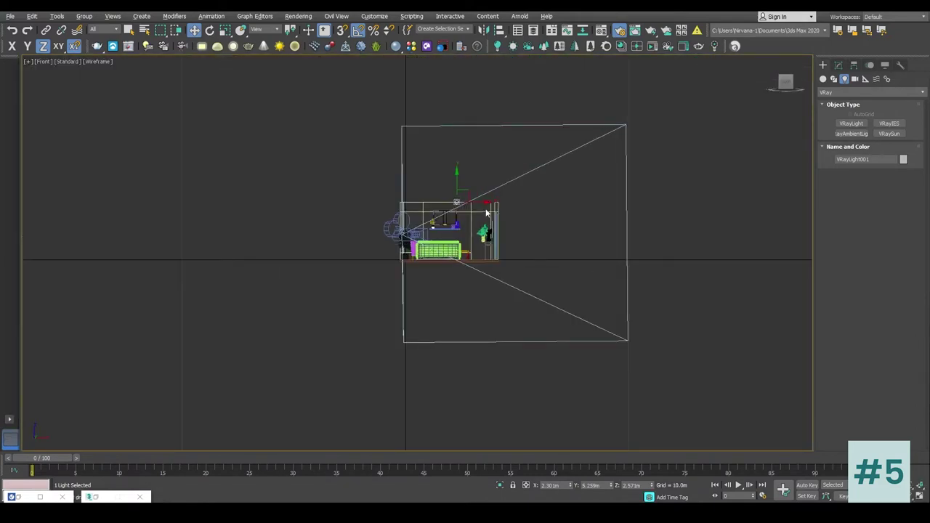
pyautogui.hotkey('alt', 'w')
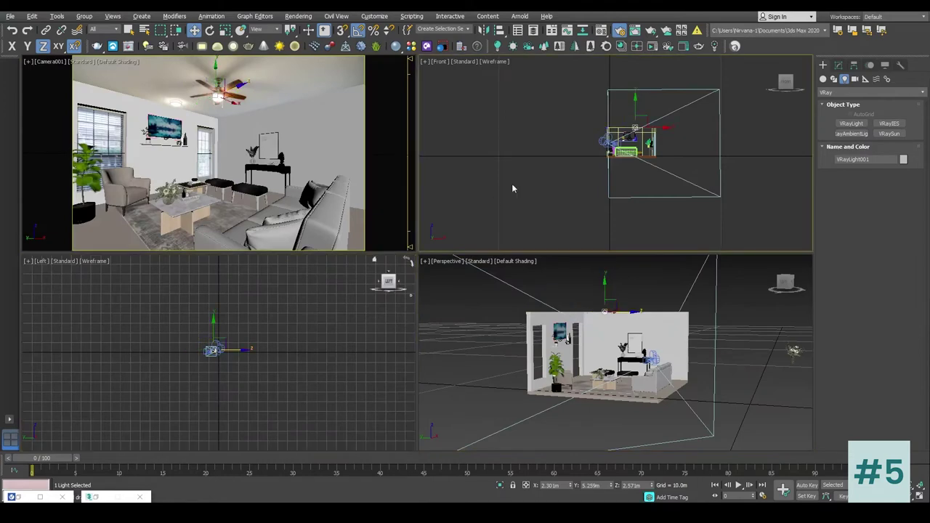
pyautogui.scroll(5, 538, 187)
pyautogui.press('t')
pyautogui.scroll(-3, 517, 129)
pyautogui.scroll(-5, 513, 144)
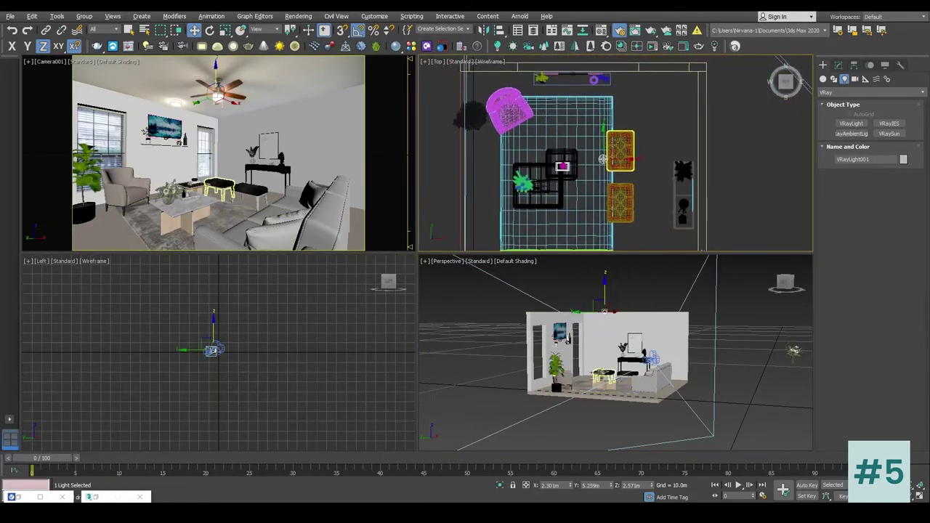
pyautogui.moveTo(616, 152); pyautogui.dragTo(588, 181)
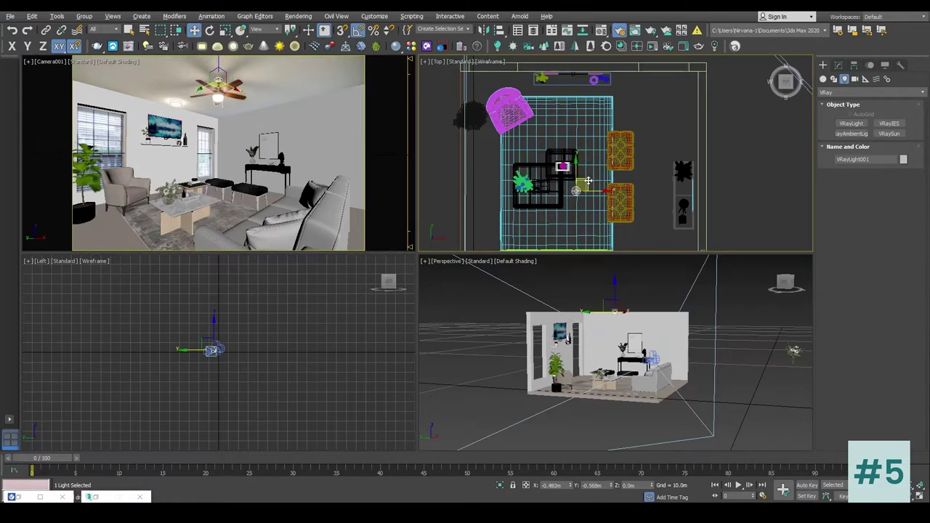
# In the front view, lower the disc light below the ceiling to a height of about 2.25 m
pyautogui.press('f')
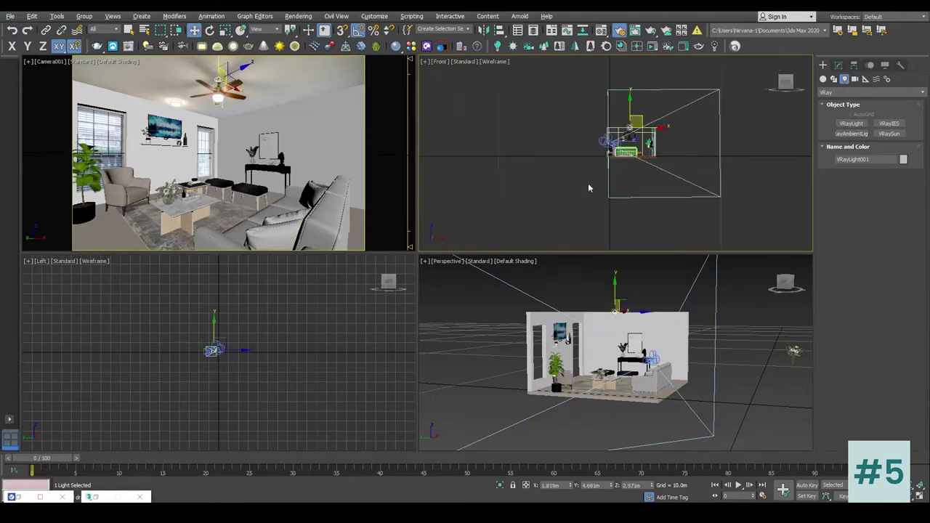
pyautogui.press('z')
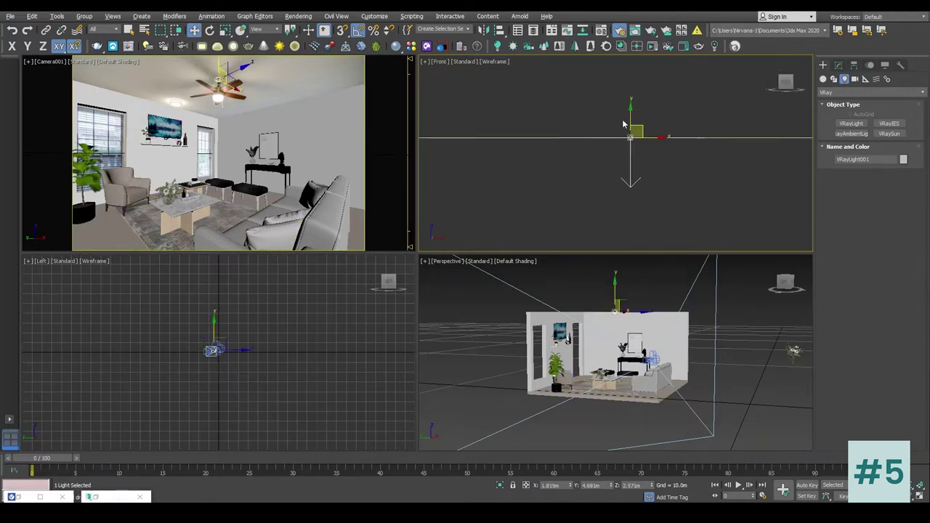
pyautogui.moveTo(630, 118); pyautogui.dragTo(627, 185)
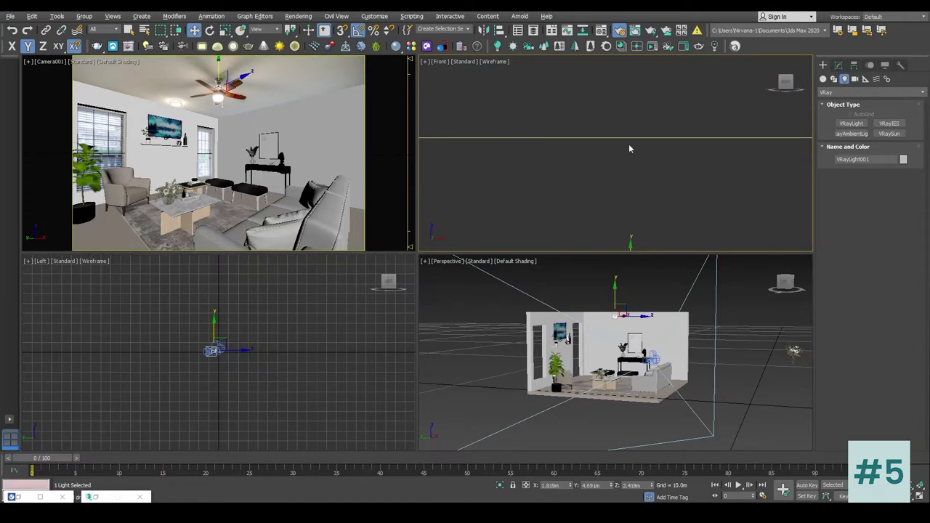
pyautogui.moveTo(625, 145); pyautogui.dragTo(624, 65, button='middle')
pyautogui.moveTo(614, 82); pyautogui.dragTo(610, 163)
# Set the disc light's radius to 0.1 m
pyautogui.click(838, 64)
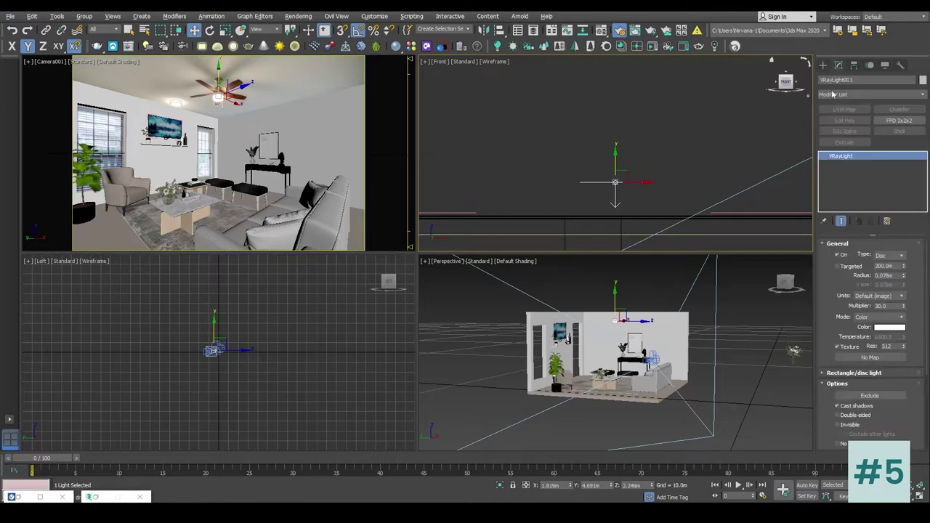
pyautogui.doubleClick(883, 275)
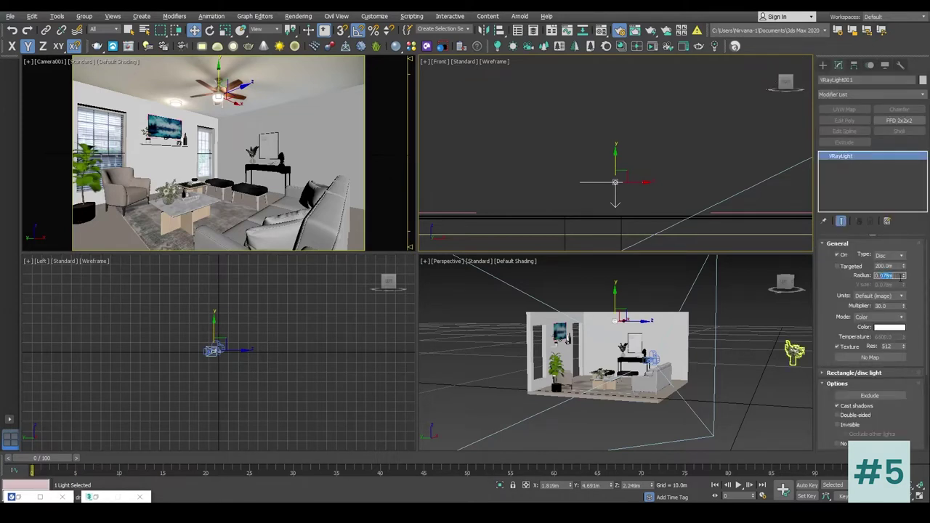
pyautogui.write('0.1')
pyautogui.press('Return')
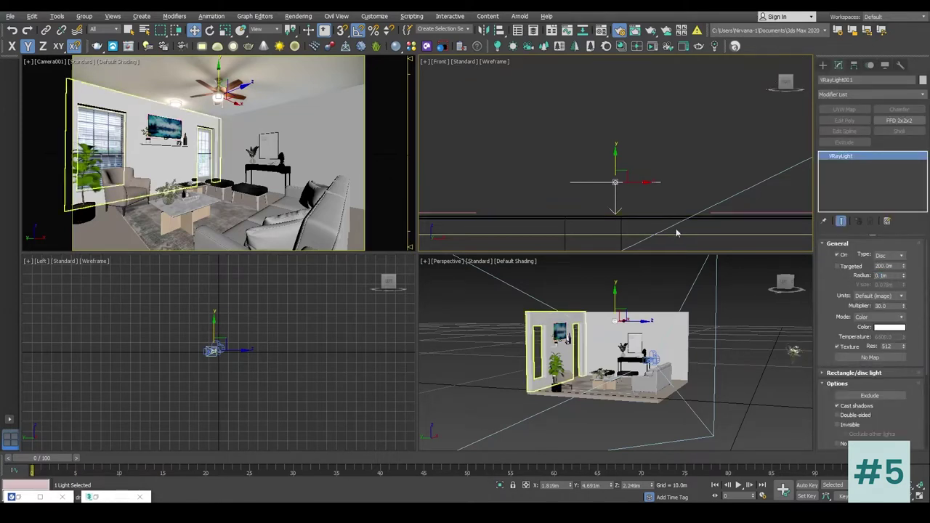
# Fine-tune the disc light's height in the Camera001 view to about 2.24 m so it sits on the fan's lamp
pyautogui.click(312, 159)
pyautogui.hotkey('alt', 'w')
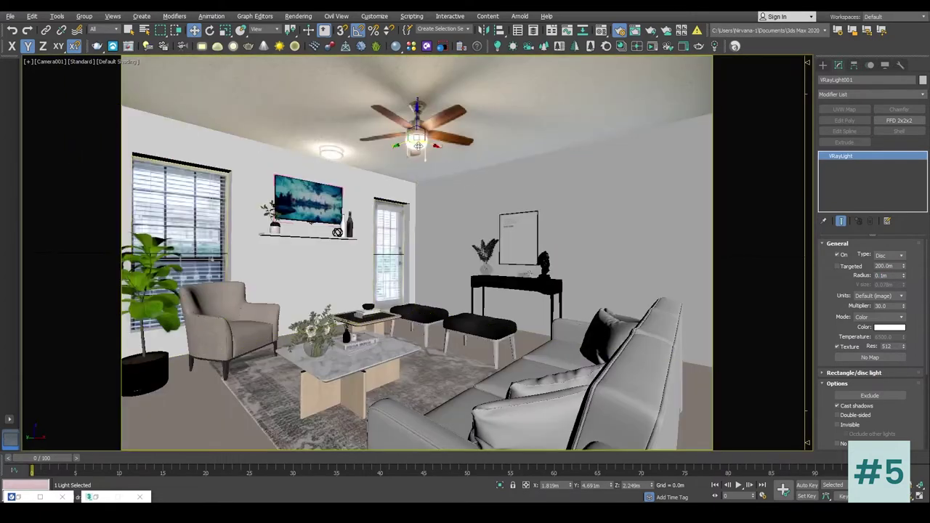
pyautogui.press('F7')
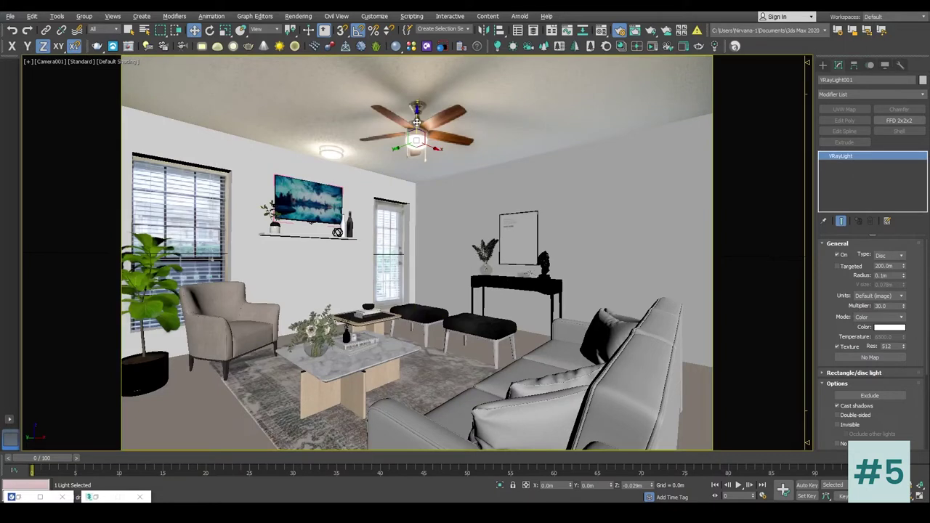
pyautogui.moveTo(417, 118); pyautogui.dragTo(417, 119)
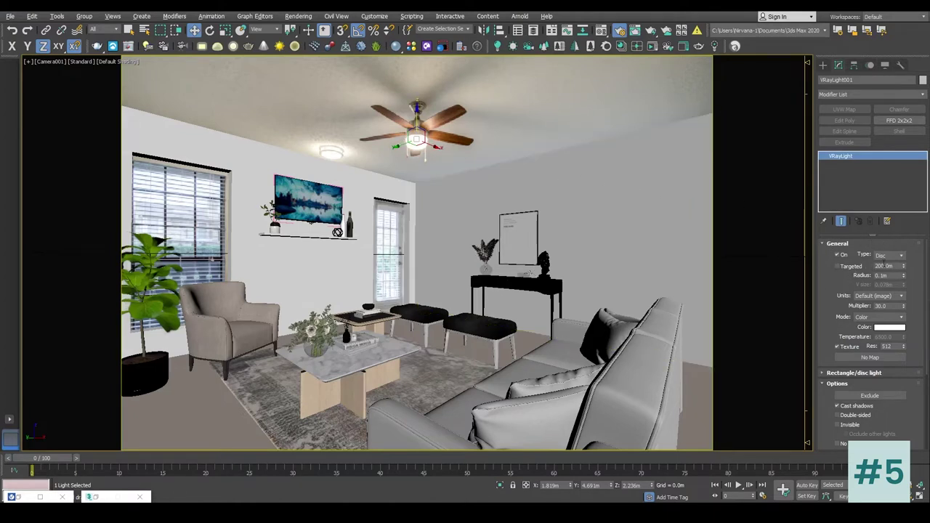
# Unhide the Ceiling object by name so the room is closed above the light
pyautogui.rightClick(563, 143)
pyautogui.click(592, 87)
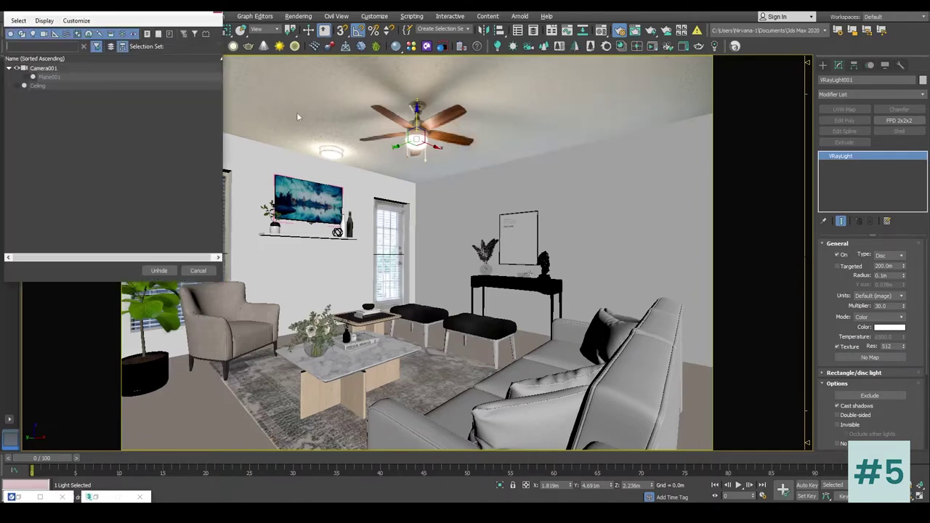
pyautogui.doubleClick(58, 85)
pyautogui.click(426, 101)
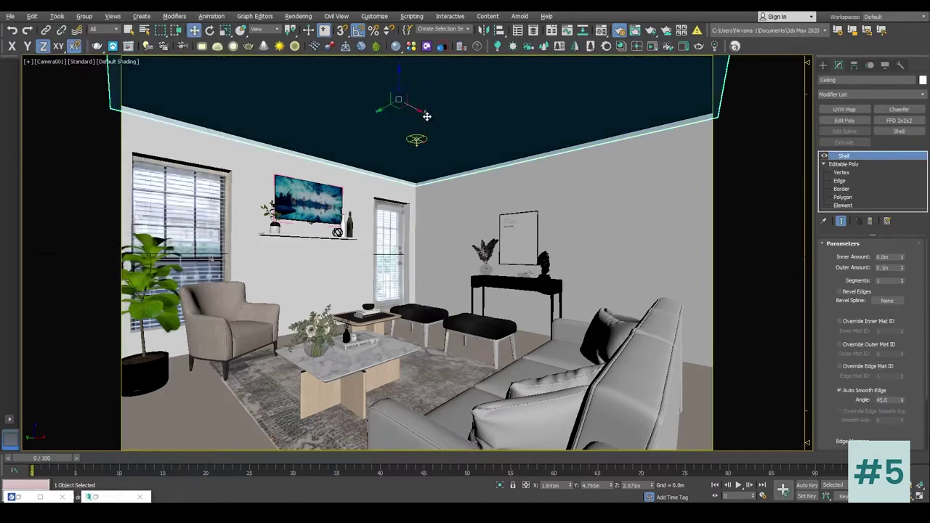
# Switch the disc light's color mode to Temperature and set the temperature to 4500
pyautogui.click(416, 139)
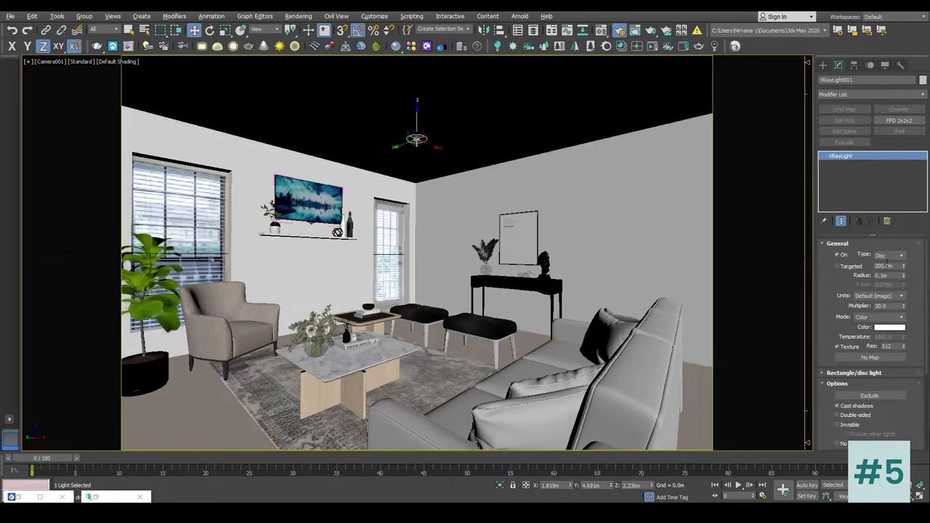
pyautogui.doubleClick(893, 306)
pyautogui.click(874, 320)
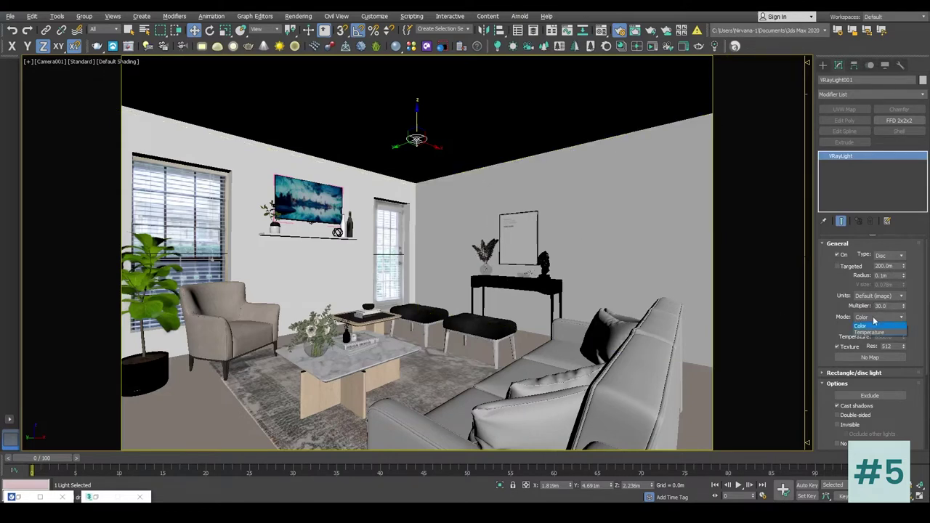
pyautogui.click(871, 333)
pyautogui.doubleClick(890, 337)
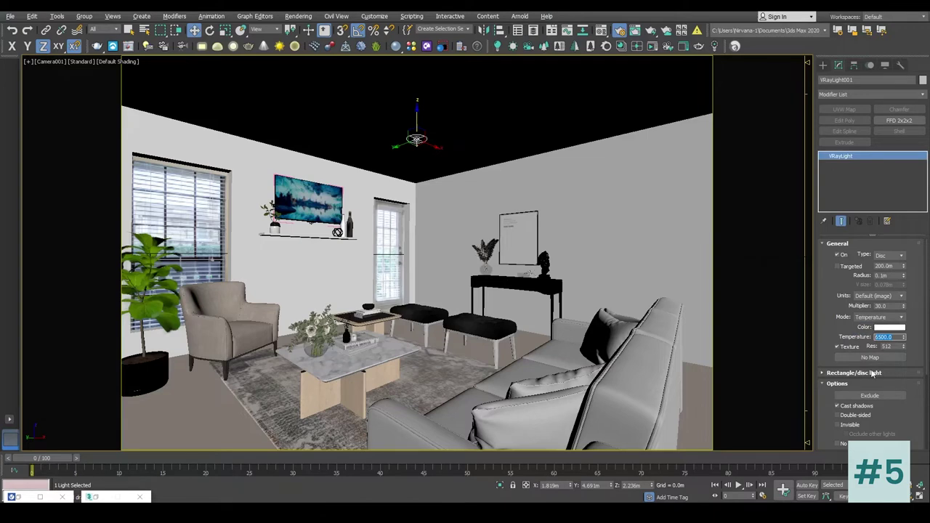
pyautogui.write('45')
pyautogui.press('Return')
# Render the scene in the V-Ray Frame Buffer and save the result to the render history
pyautogui.rightClick(457, 123)
pyautogui.click(474, 242)
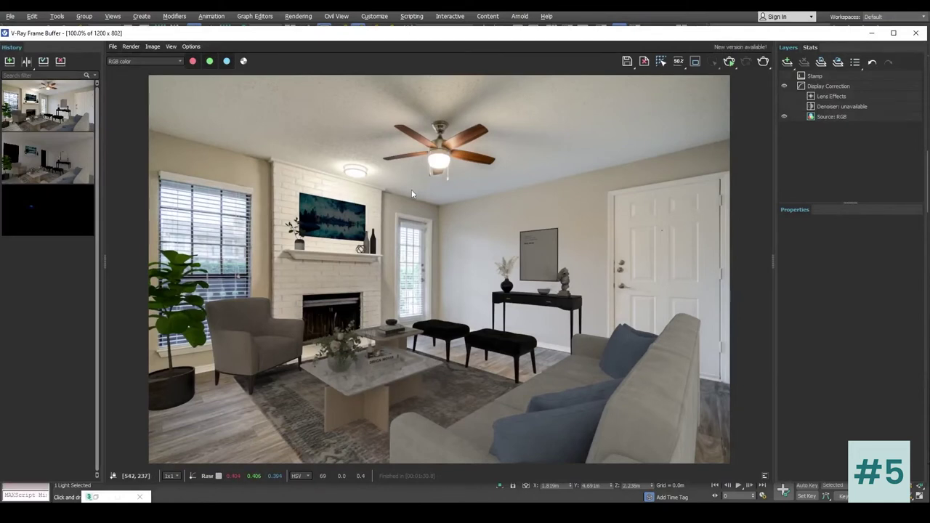
pyautogui.click(763, 62)
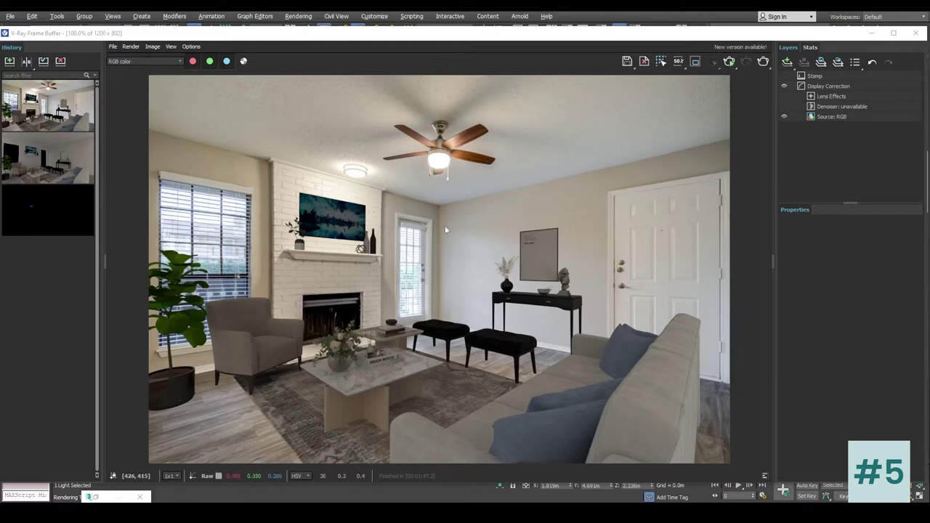
pyautogui.click(10, 61)
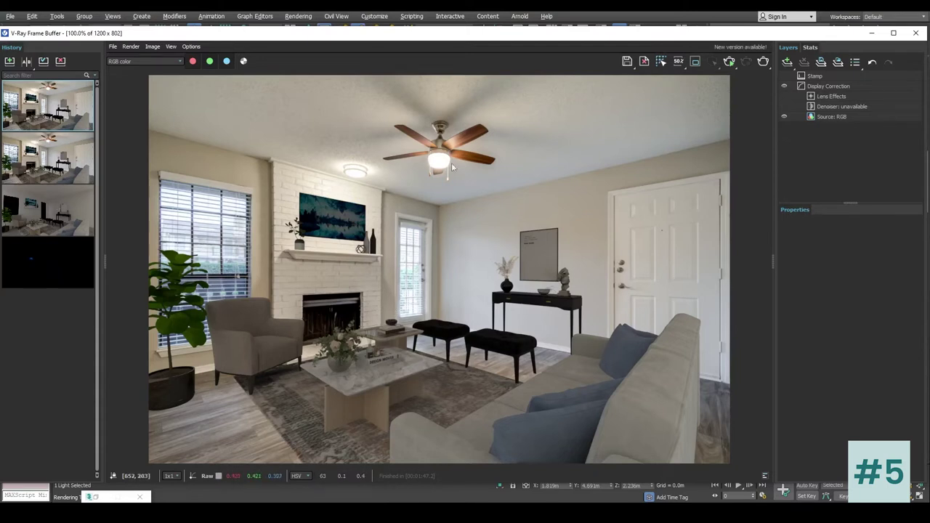
# Minimize the frame buffer and raise the disc light's multiplier to 500
pyautogui.click(873, 33)
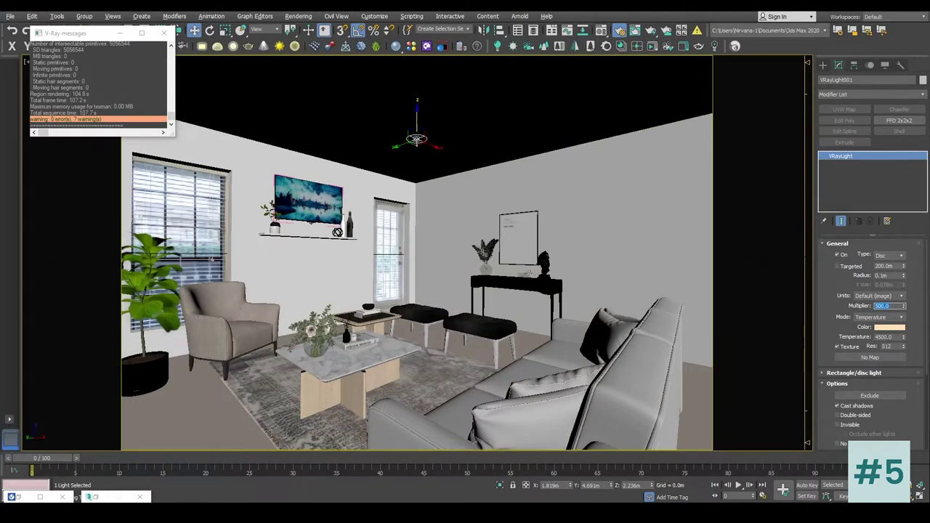
pyautogui.click(894, 419)
pyautogui.scroll(-5, 894, 419)
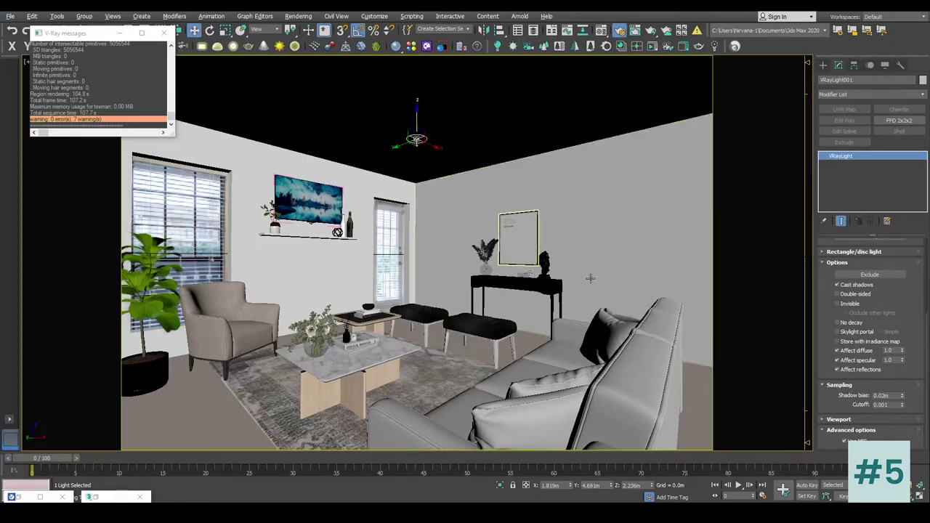
# Reopen the V-Ray Frame Buffer, render the room with the stronger disc light, and save the result to the history
pyautogui.click(472, 130)
pyautogui.rightClick(473, 129)
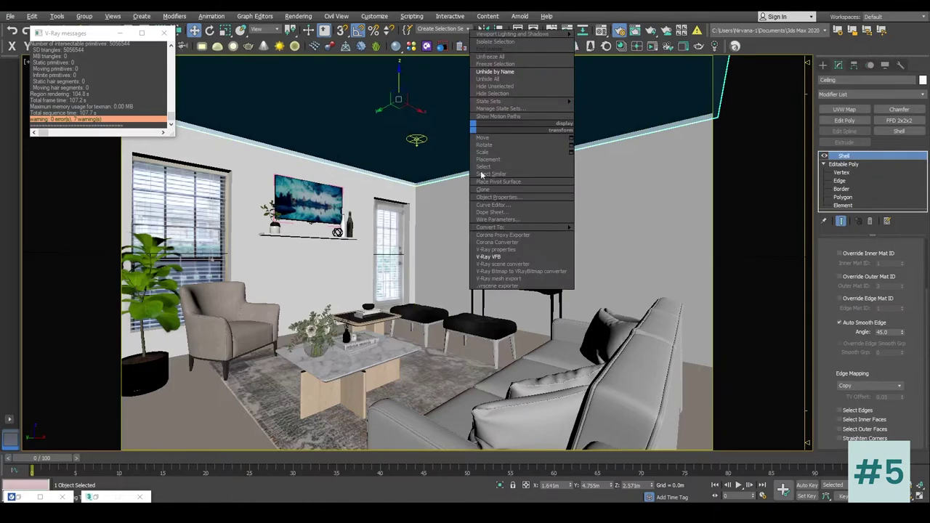
pyautogui.click(482, 263)
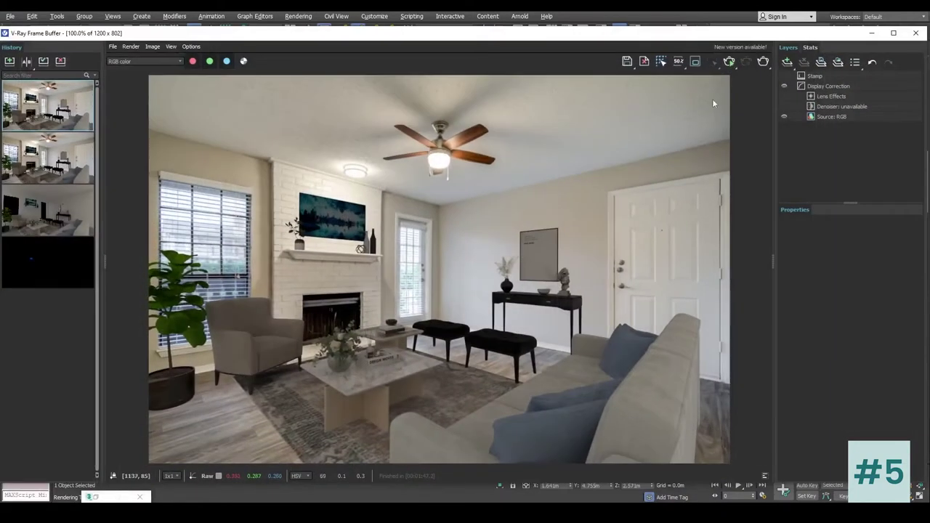
pyautogui.click(763, 61)
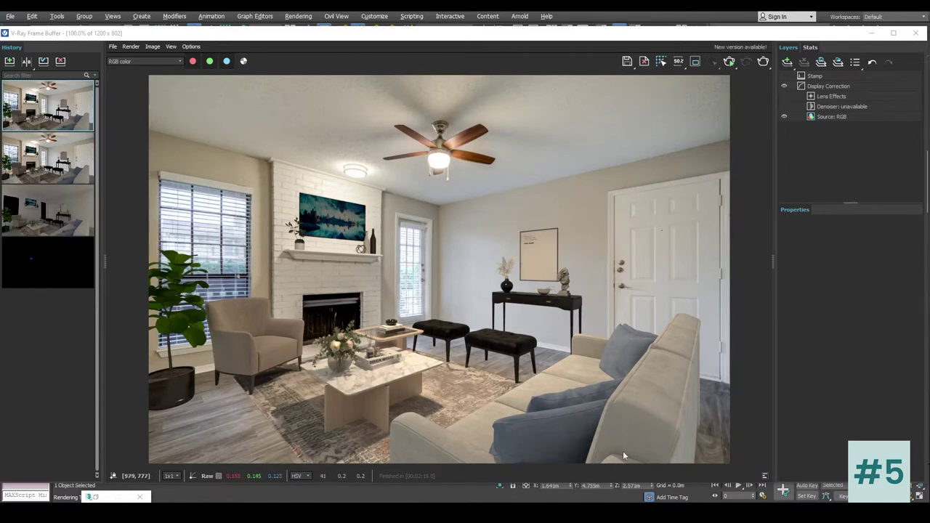
pyautogui.click(9, 62)
# Compare the previous saved render with the newest one from the history
pyautogui.click(47, 158)
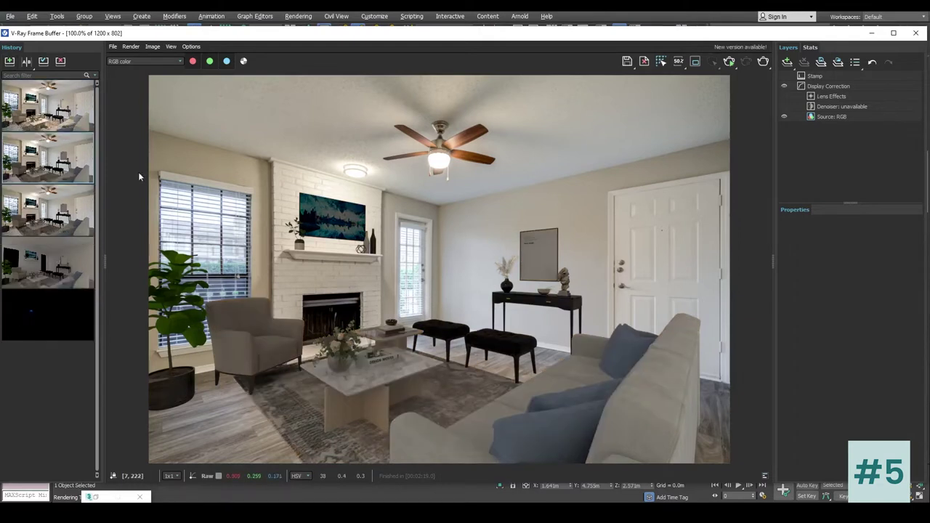
pyautogui.moveTo(65, 112)
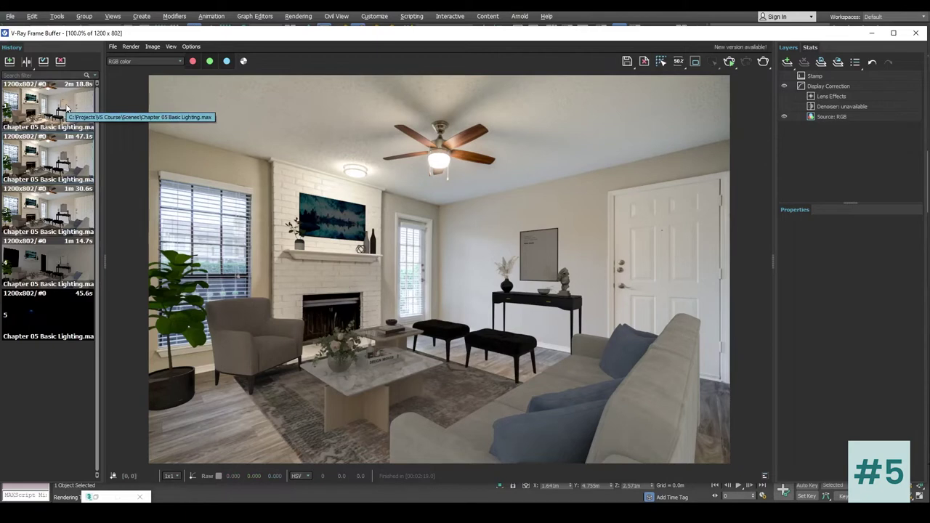
pyautogui.click(66, 107)
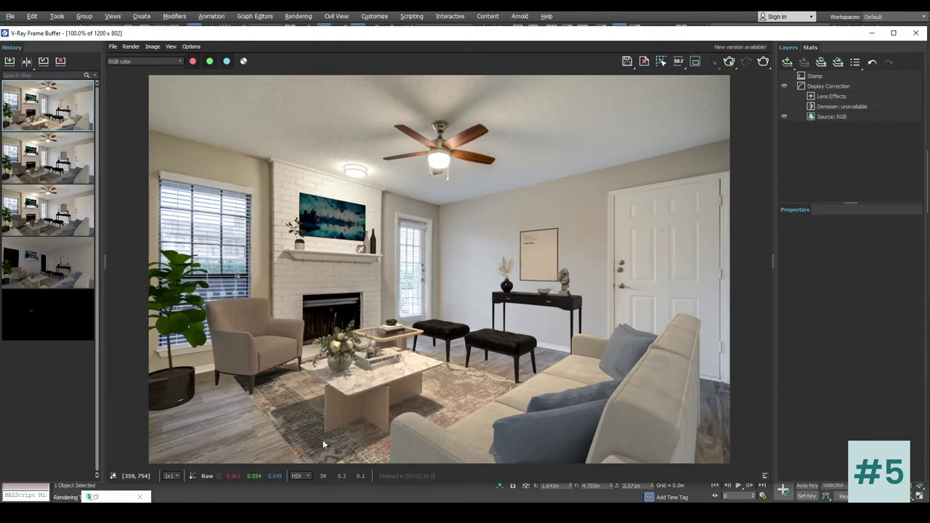
# Examine the newest render up close, checking the light and shadows on the armchair, coffee table, rug, console table and fireplace wall
pyautogui.scroll(6, 289, 374)
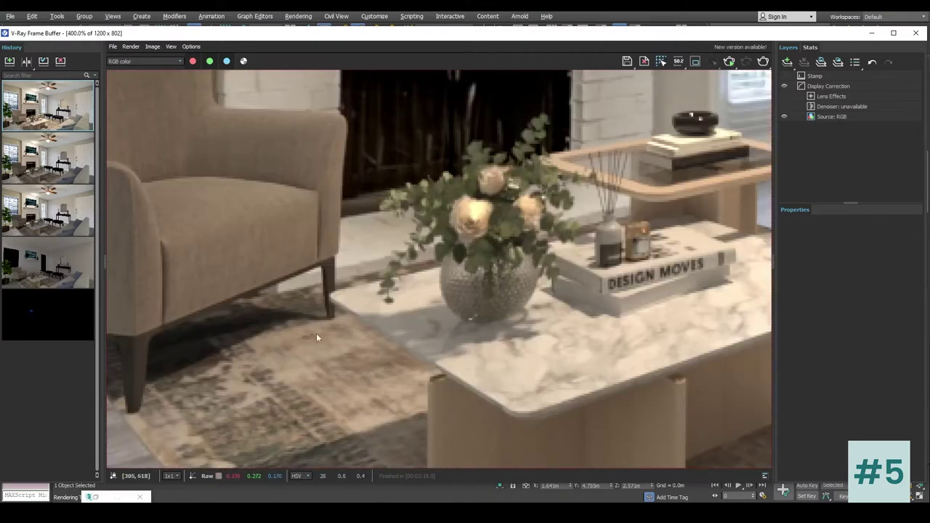
pyautogui.scroll(-3, 316, 334)
pyautogui.scroll(2, 325, 348)
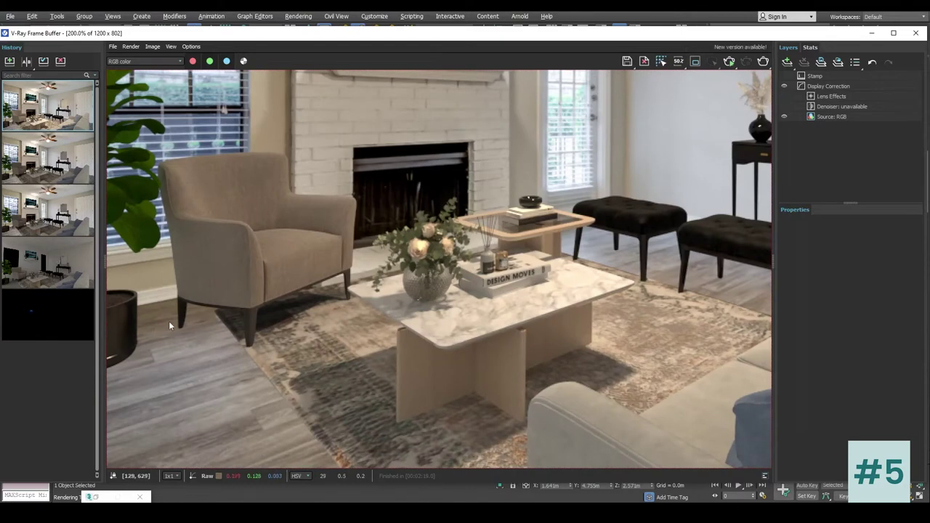
pyautogui.moveTo(169, 326); pyautogui.dragTo(262, 307, button='middle')
pyautogui.scroll(-1, 218, 338)
pyautogui.scroll(1, 363, 344)
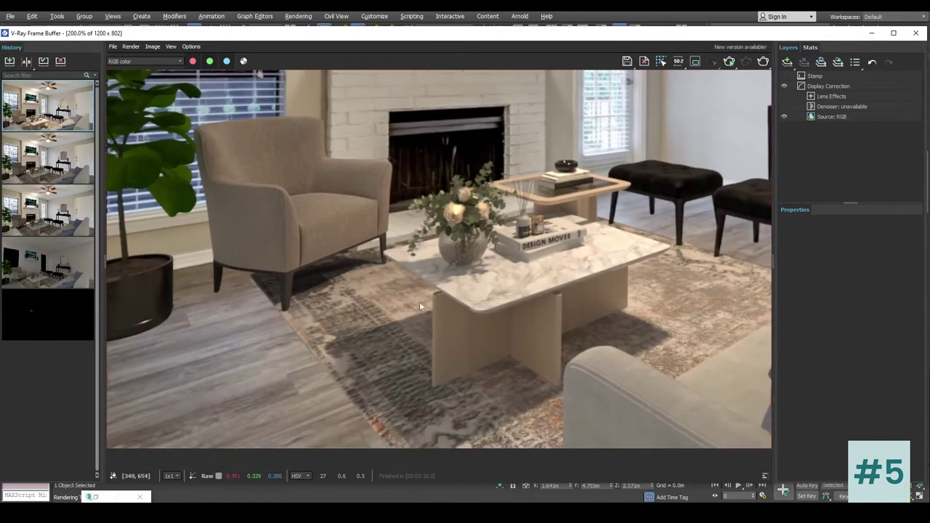
pyautogui.moveTo(514, 334); pyautogui.dragTo(433, 367, button='middle')
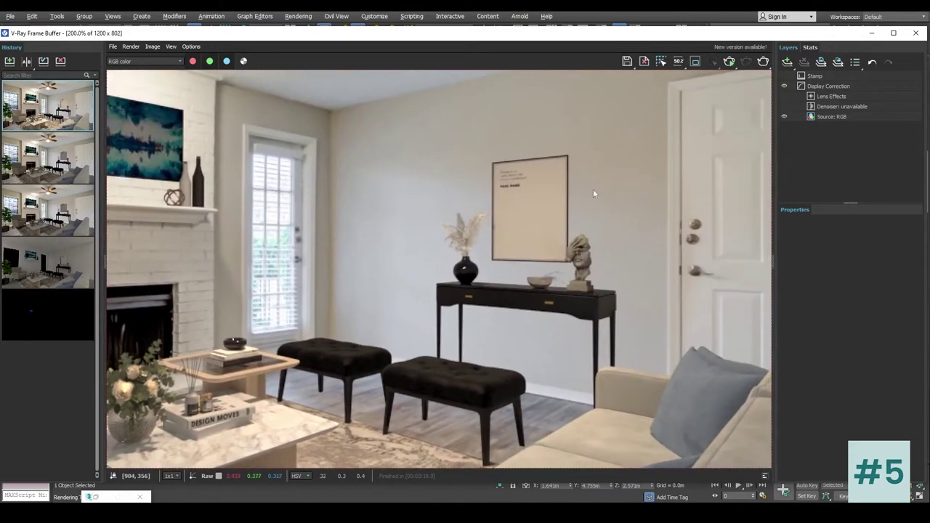
pyautogui.moveTo(591, 252); pyautogui.dragTo(727, 316, button='middle')
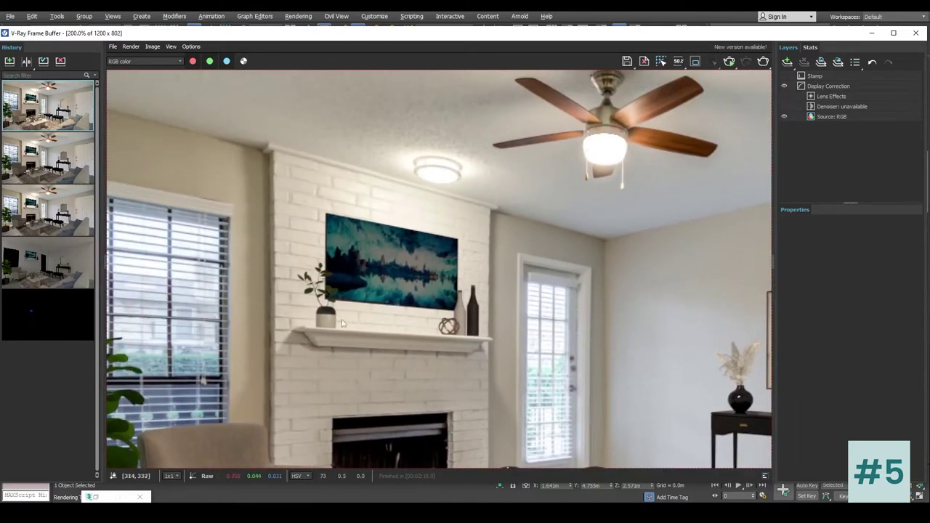
# Return the render to its full view and minimize the V-Ray Frame Buffer
pyautogui.scroll(-1, 346, 327)
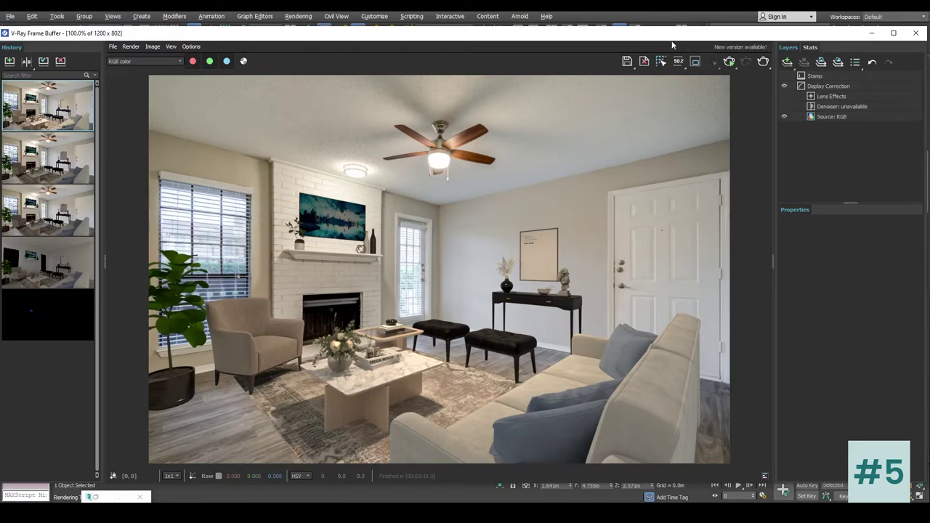
pyautogui.moveTo(666, 38); pyautogui.dragTo(646, 44)
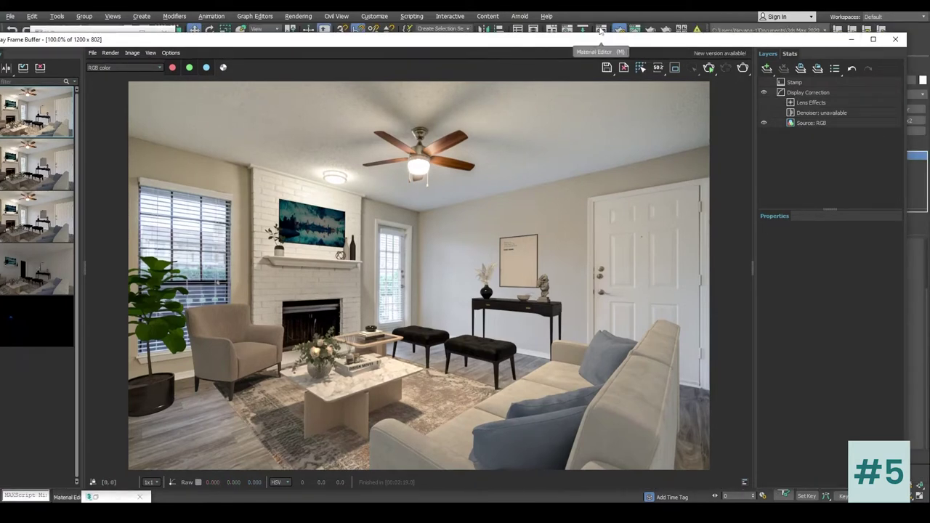
pyautogui.moveTo(660, 42); pyautogui.dragTo(667, 35)
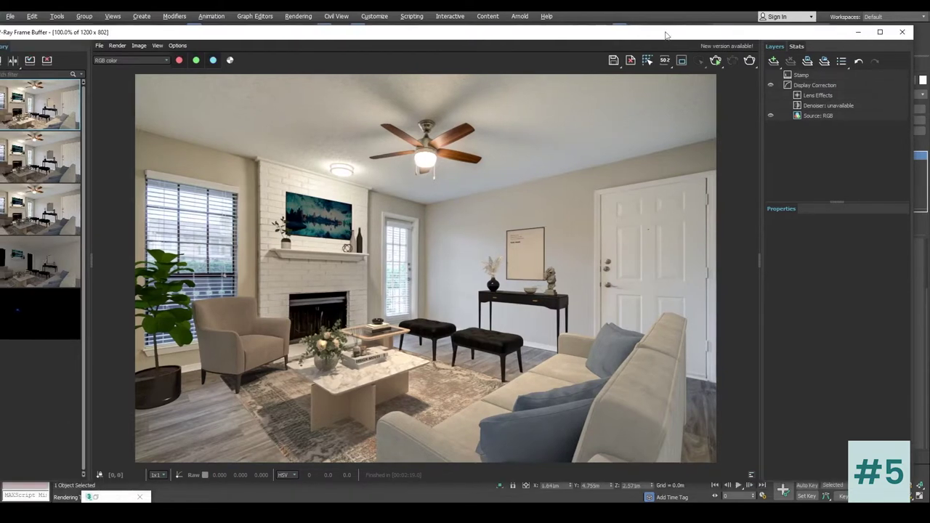
pyautogui.click(858, 32)
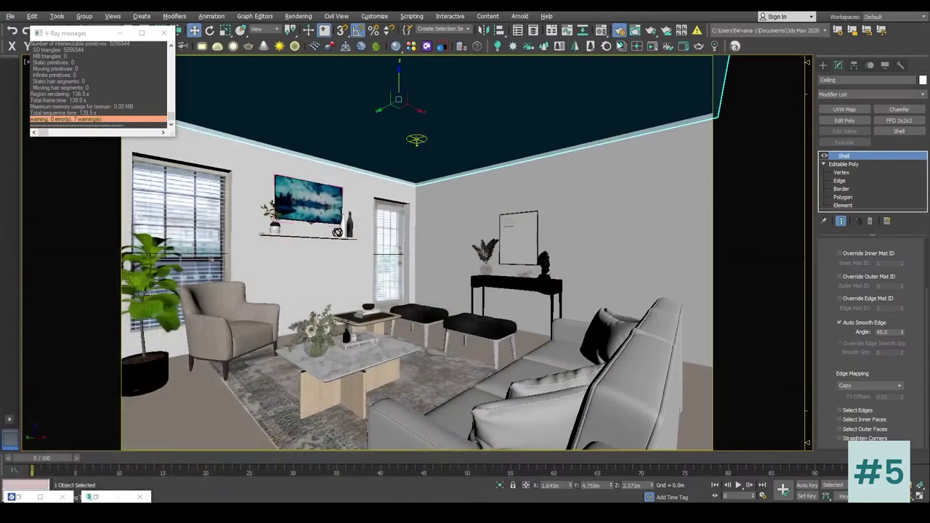
# Enable Shadows in the matte properties of the Walls wrapper material, using the Floor and Ceiling wrappers as reference
pyautogui.click(601, 31)
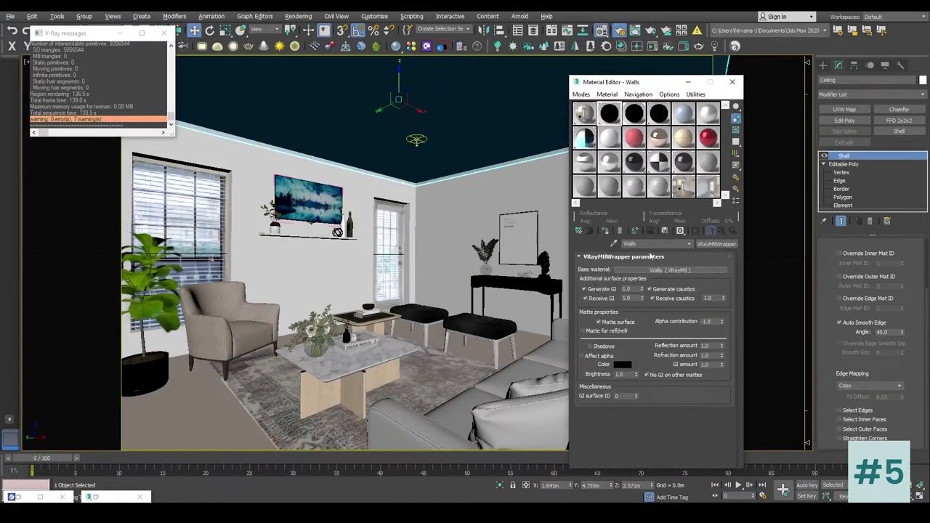
pyautogui.click(660, 116)
pyautogui.click(636, 115)
pyautogui.click(614, 116)
pyautogui.click(590, 347)
# Check the Shadows option of the Ceiling and Floor wrapper materials, and close the Material Editor and V-Ray messages window
pyautogui.click(638, 119)
pyautogui.click(657, 117)
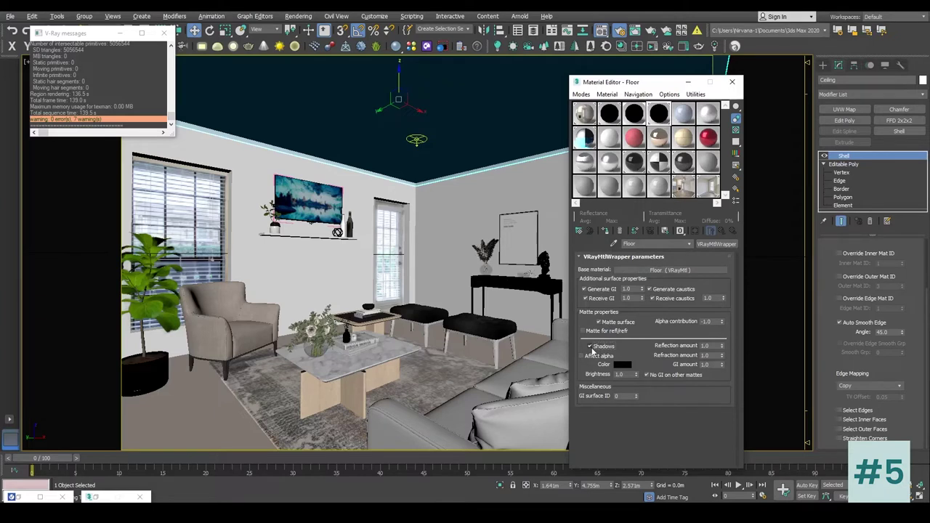
pyautogui.click(634, 120)
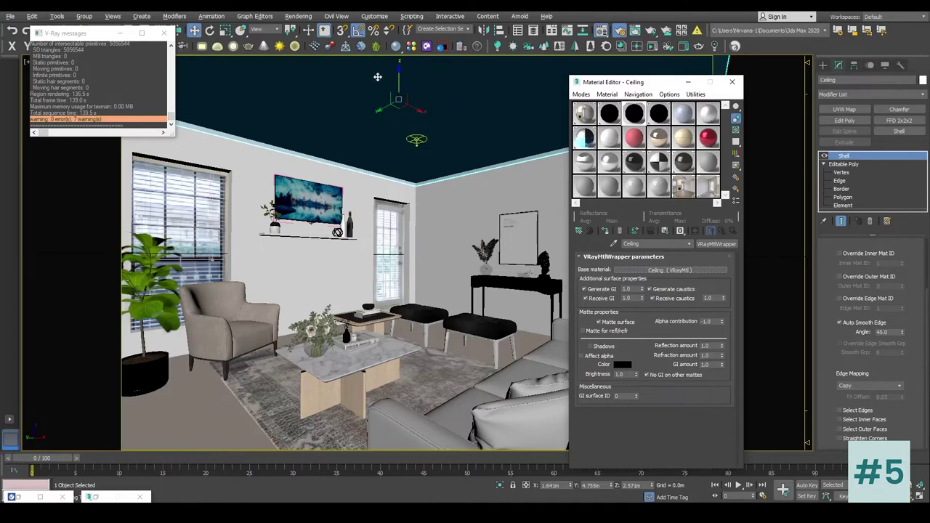
pyautogui.click(731, 82)
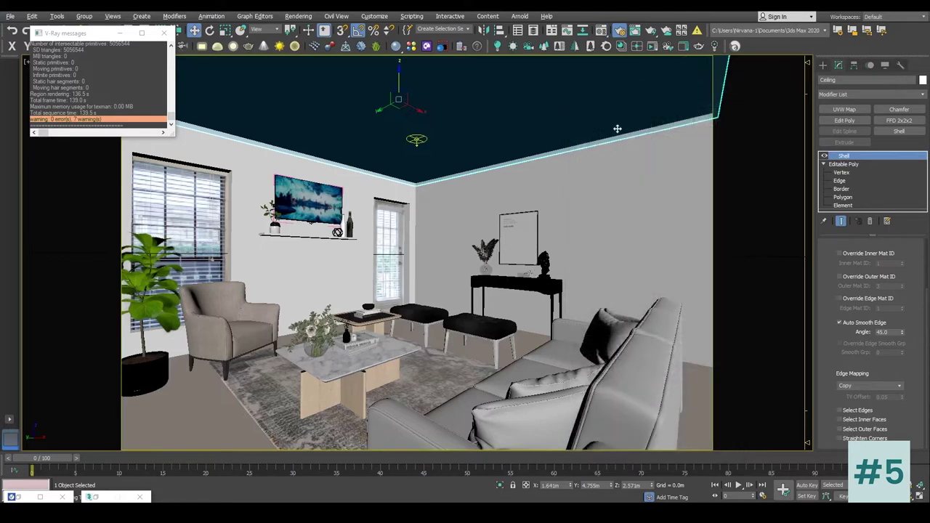
pyautogui.click(164, 33)
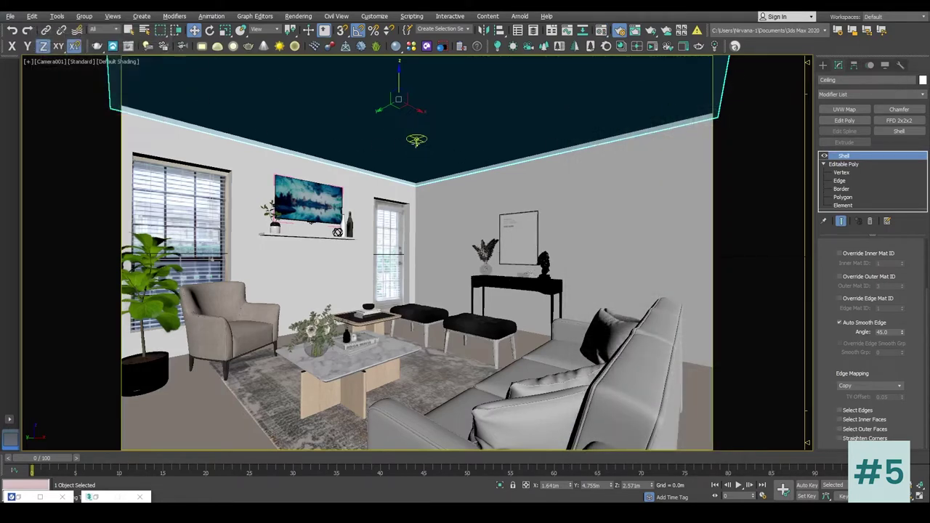
# Set the ceiling disc light's shadow bias to 0.002 m
pyautogui.click(416, 139)
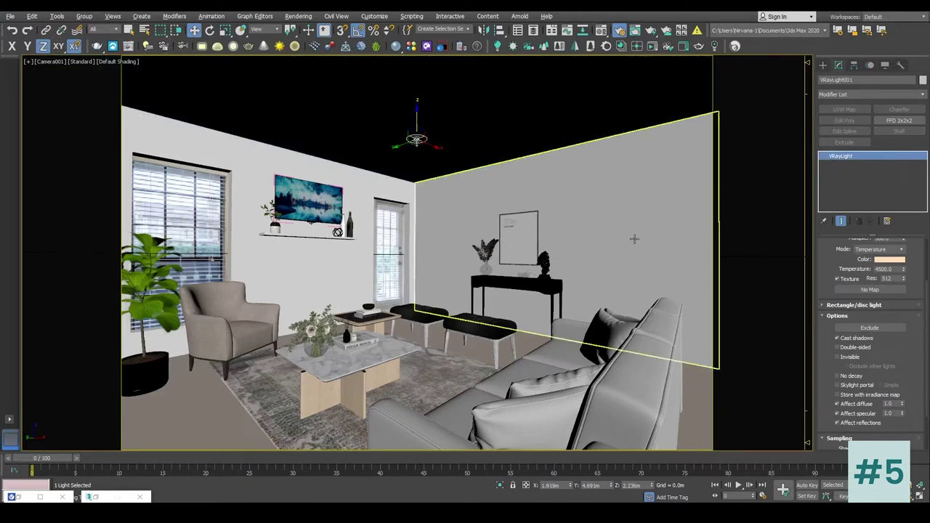
pyautogui.click(832, 317)
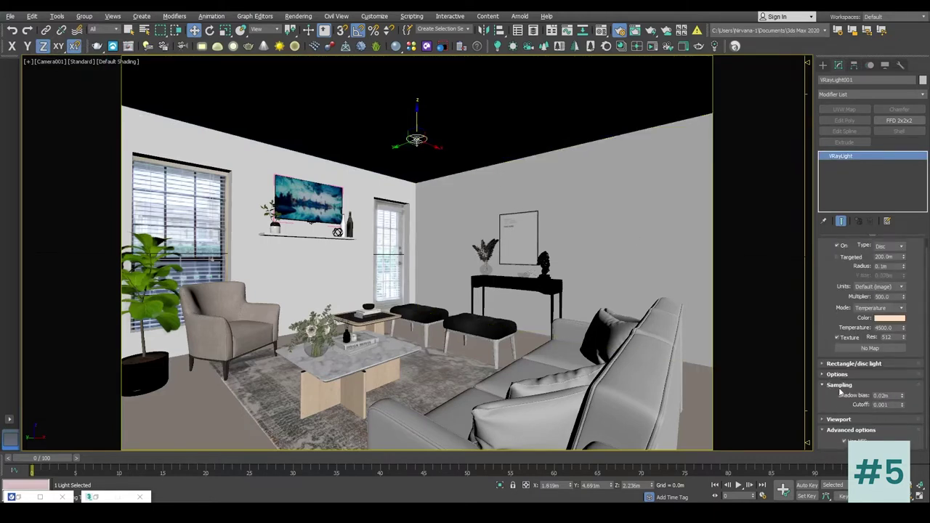
pyautogui.click(881, 395)
pyautogui.write('0')
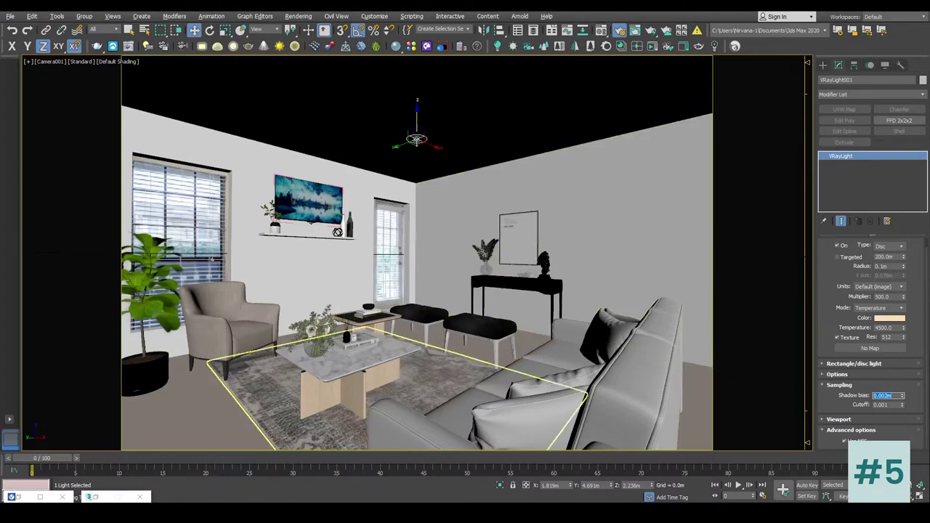
# Reopen the V-Ray Frame Buffer and render the room with the wall shadows enabled
pyautogui.click(311, 265)
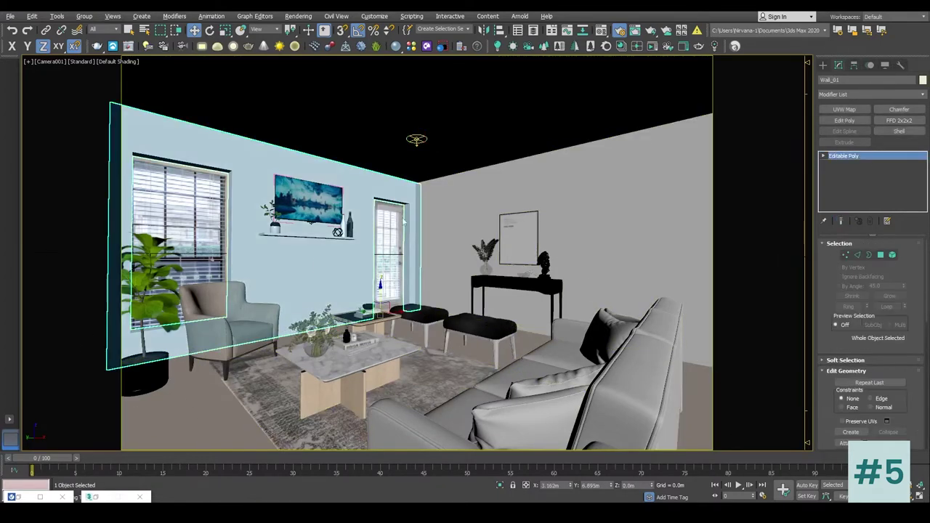
pyautogui.rightClick(454, 108)
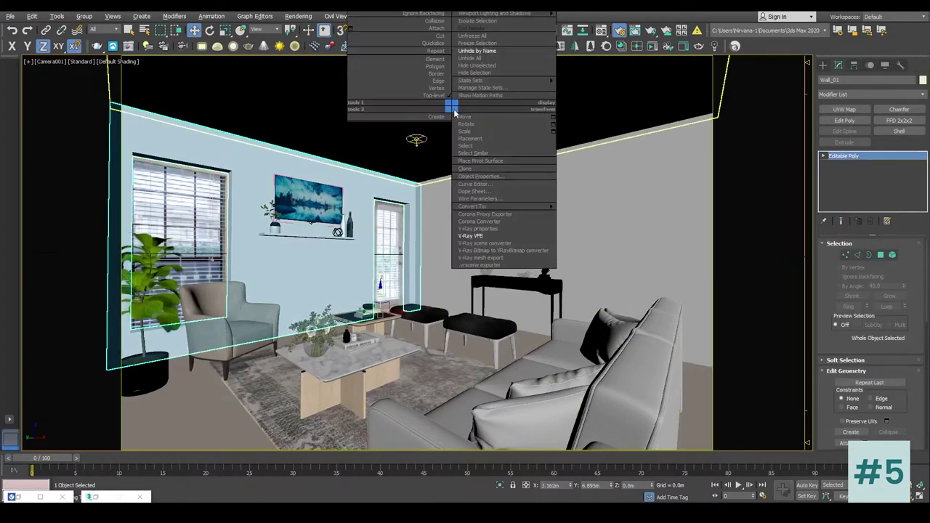
pyautogui.click(462, 237)
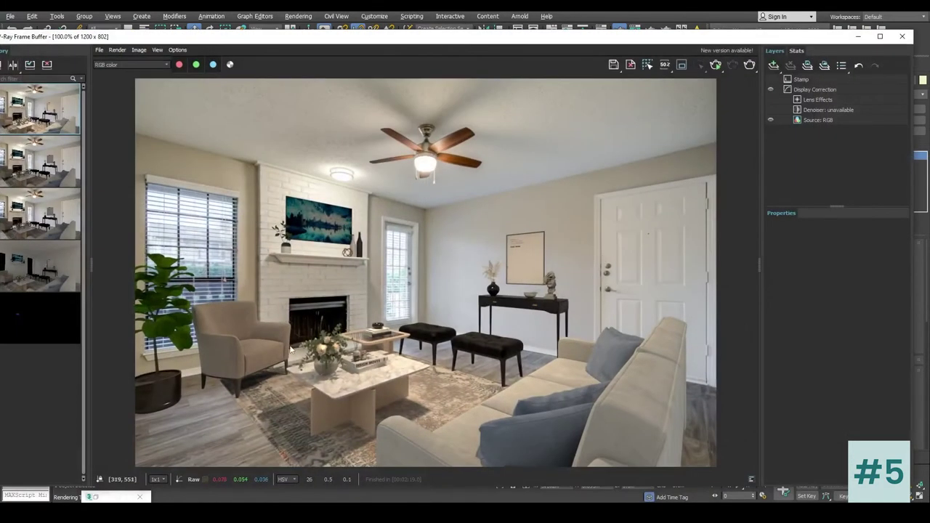
pyautogui.click(750, 64)
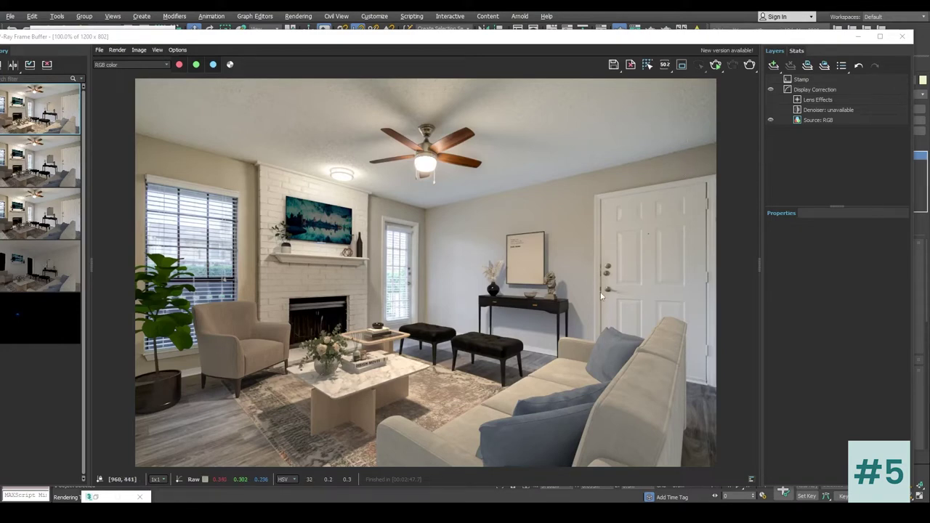
# Examine the new render up close, checking the shadows around the console table, stools, armchair, coffee table and fireplace wall
pyautogui.scroll(2, 575, 296)
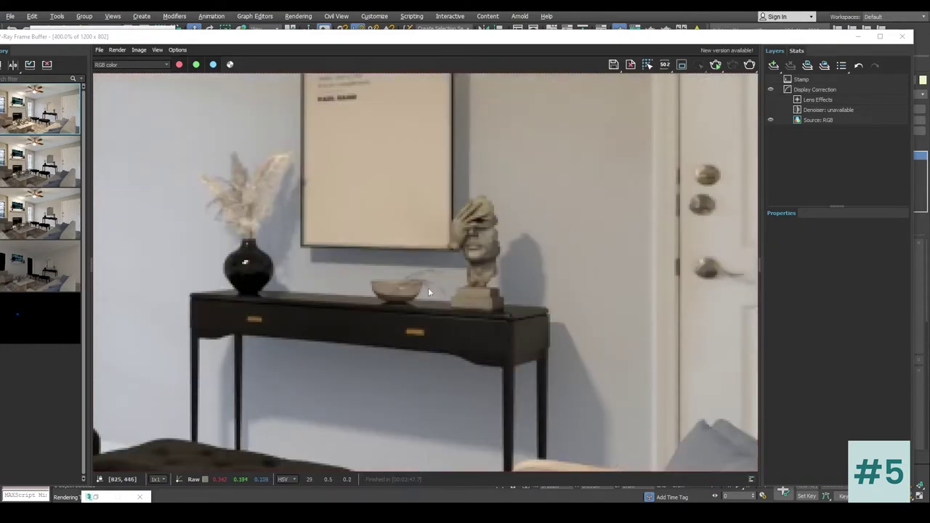
pyautogui.scroll(-2, 458, 259)
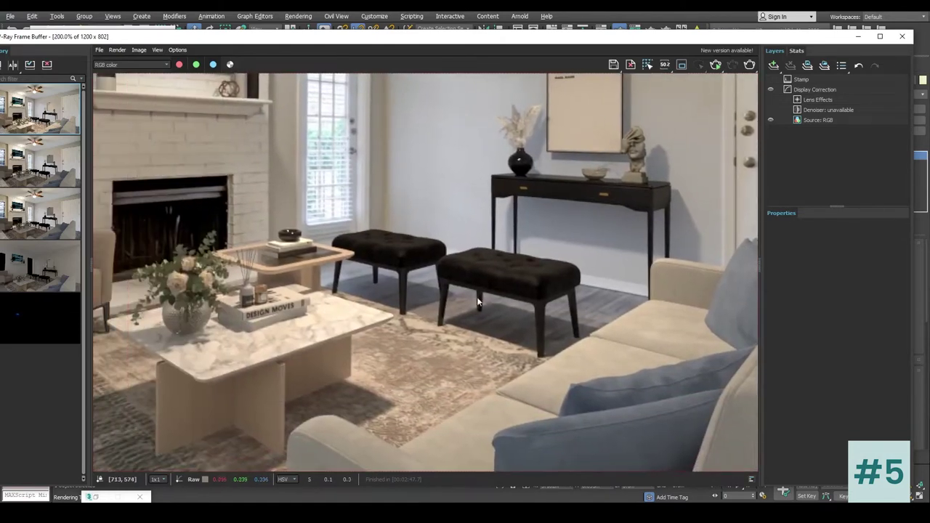
pyautogui.moveTo(477, 297); pyautogui.dragTo(478, 291, button='middle')
pyautogui.moveTo(185, 360); pyautogui.dragTo(311, 253, button='middle')
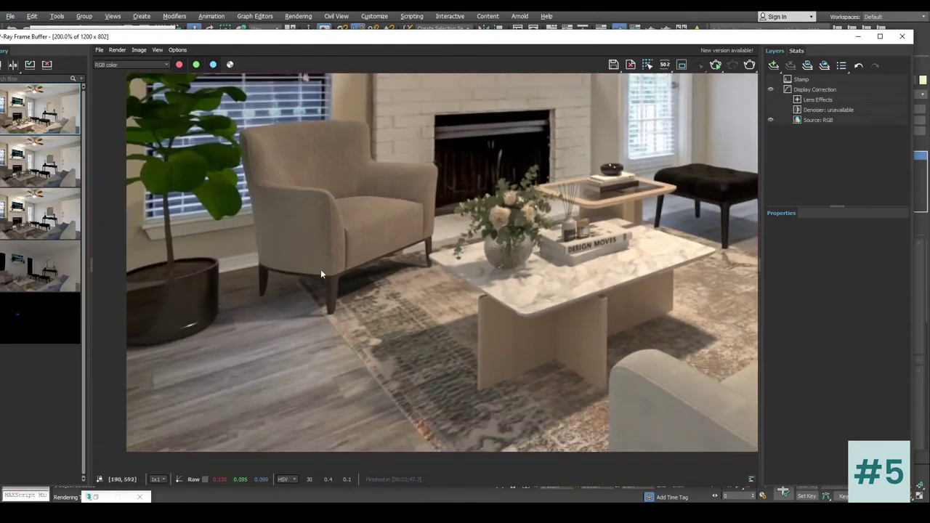
pyautogui.scroll(-1, 386, 295)
pyautogui.scroll(1, 414, 344)
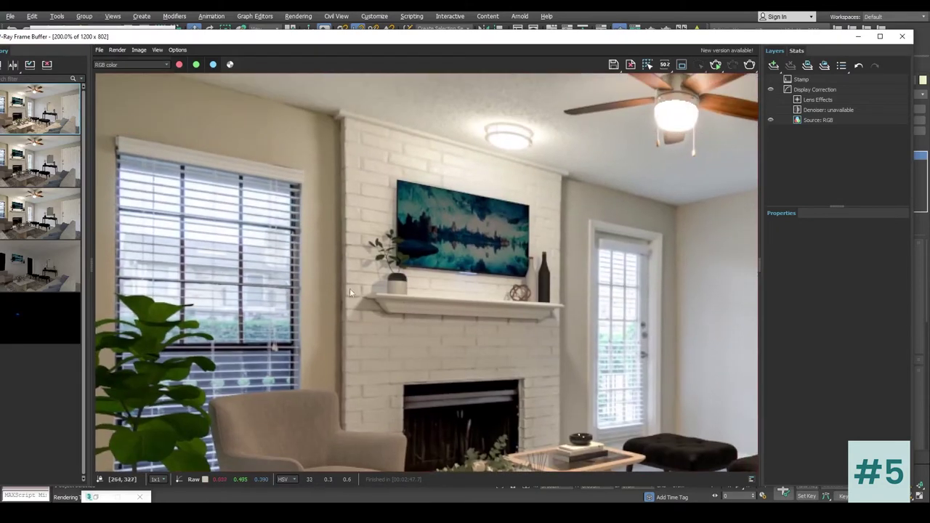
pyautogui.moveTo(555, 270); pyautogui.dragTo(476, 270, button='middle')
pyautogui.scroll(-1, 476, 267)
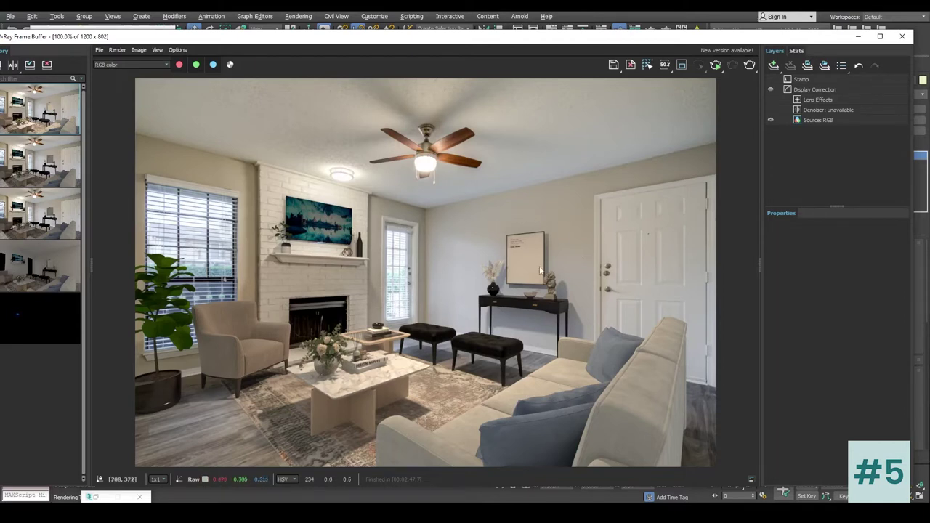
# Inspect the wall shadows behind the picture frame, console table, TV and mantel decor, and minimize the frame buffer
pyautogui.scroll(2, 588, 251)
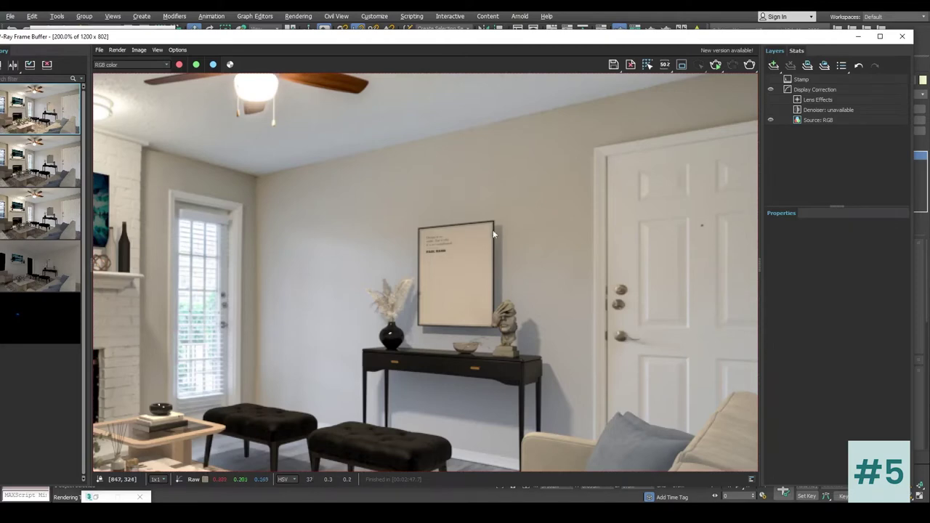
pyautogui.moveTo(518, 249); pyautogui.dragTo(483, 216, button='middle')
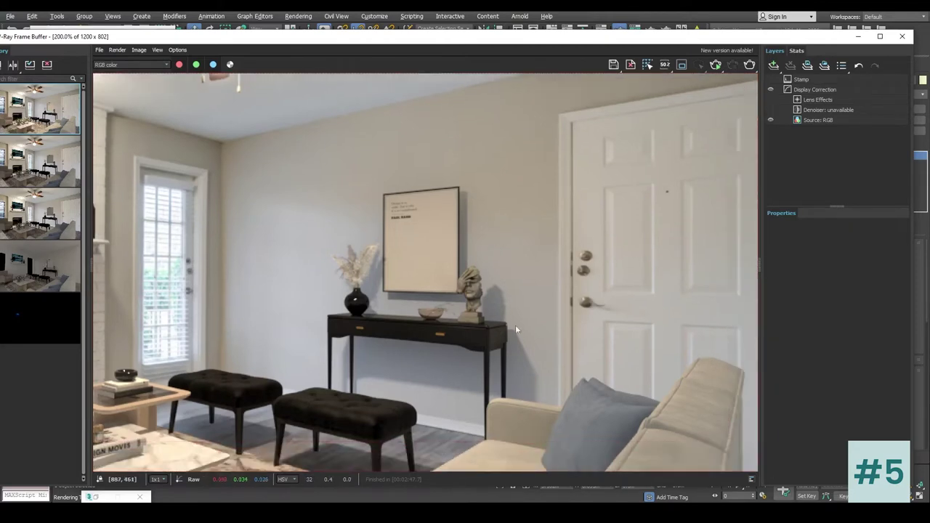
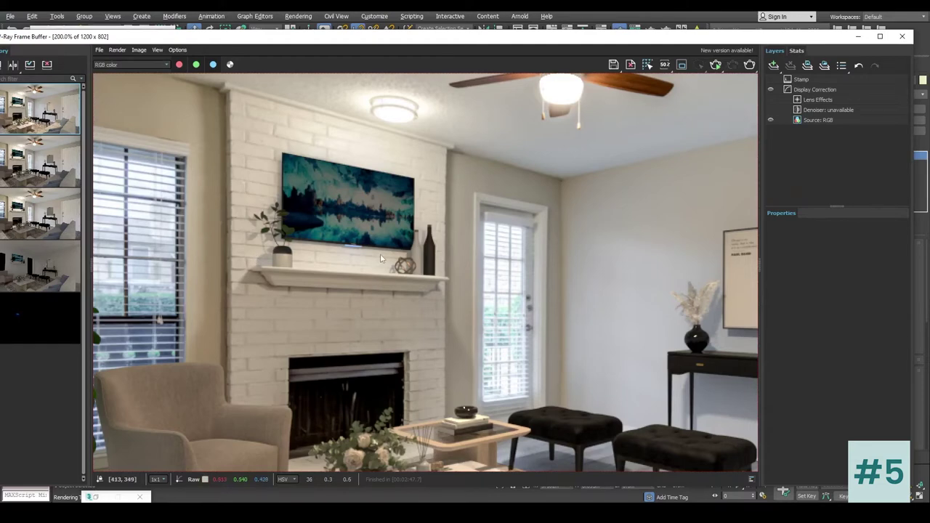
pyautogui.moveTo(405, 258)
pyautogui.mouseDown(button='middle')
pyautogui.moveTo(376, 249)
pyautogui.moveTo(398, 252)
pyautogui.mouseUp(button='middle')
pyautogui.moveTo(458, 257); pyautogui.dragTo(415, 299, button='middle')
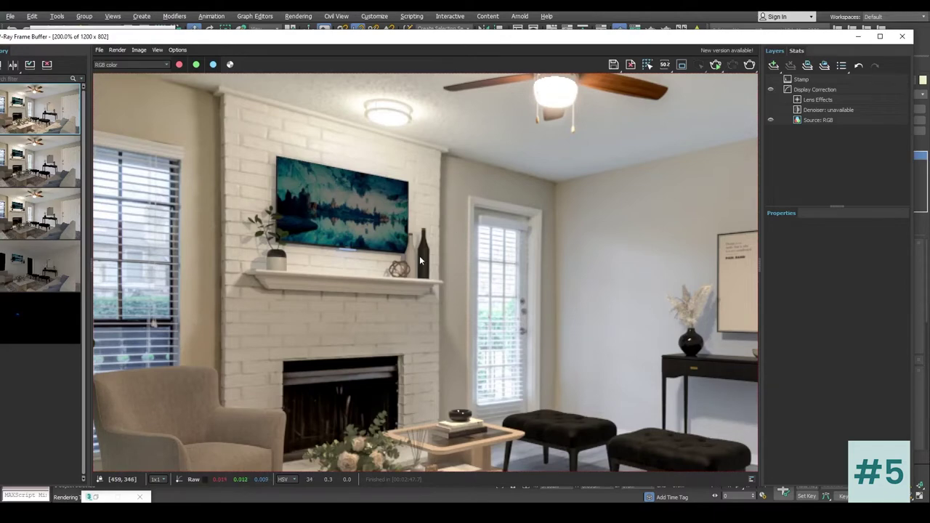
pyautogui.scroll(-3, 420, 256)
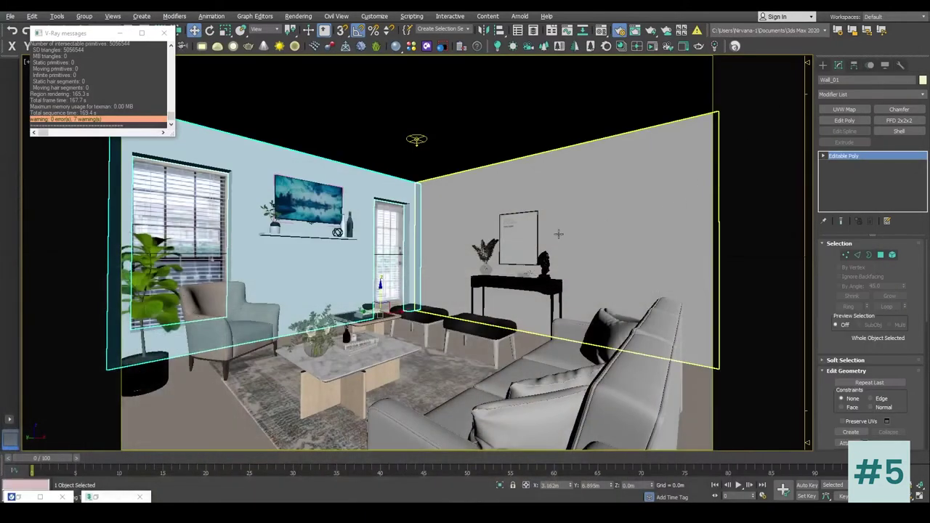
# Move the picture frame above the console table along X in the top view until it sits against the wall
pyautogui.click(520, 238)
pyautogui.hotkey('alt', 'w')
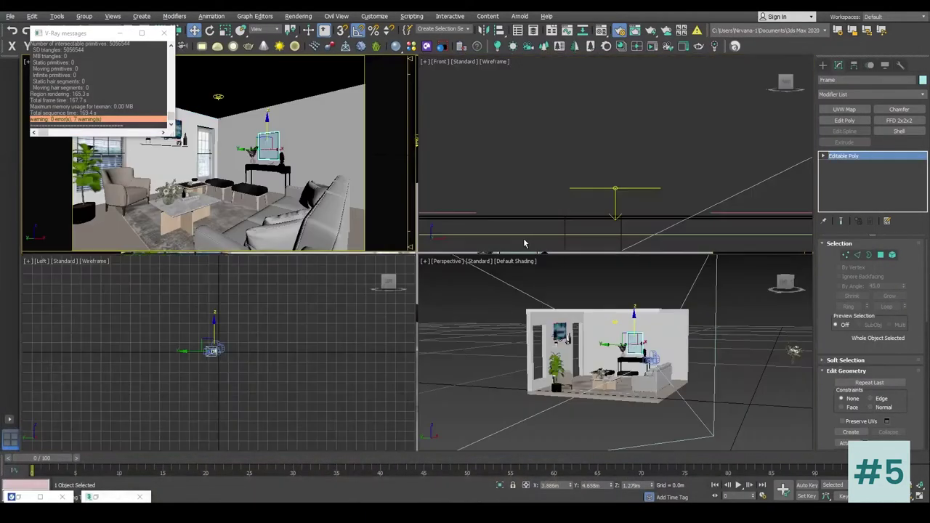
pyautogui.middleClick(612, 327)
pyautogui.hotkey('alt', 'w')
pyautogui.press('t')
pyautogui.press('z')
pyautogui.moveTo(567, 301); pyautogui.dragTo(469, 249, button='middle')
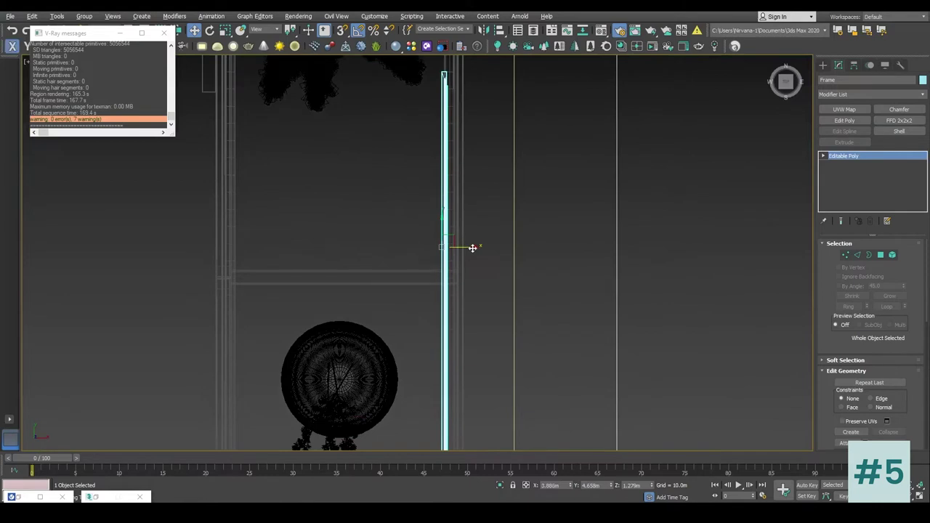
pyautogui.moveTo(472, 247); pyautogui.dragTo(535, 252)
pyautogui.scroll(4, 531, 250)
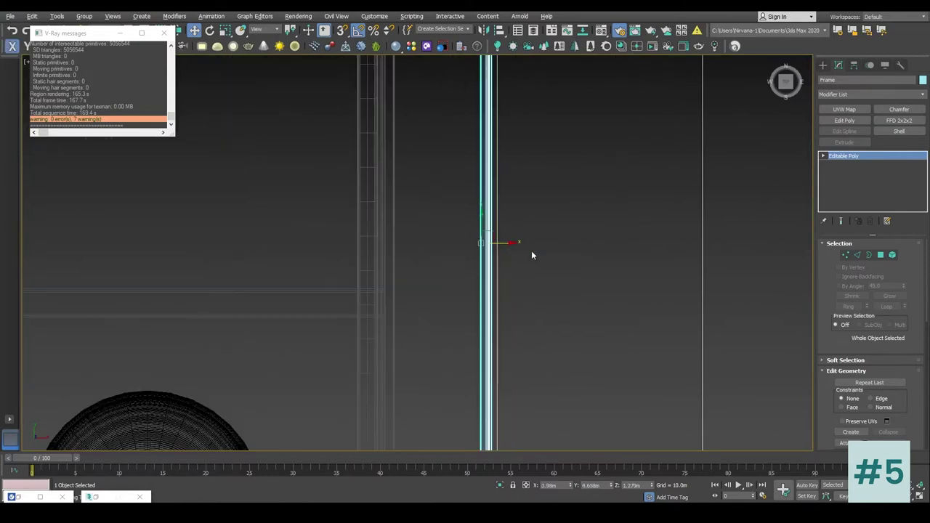
# Select the console table with the decor on it and move them along X up against the wall
pyautogui.scroll(-4, 531, 250)
pyautogui.scroll(-2, 471, 251)
pyautogui.moveTo(472, 251); pyautogui.dragTo(382, 188)
pyautogui.scroll(-4, 410, 231)
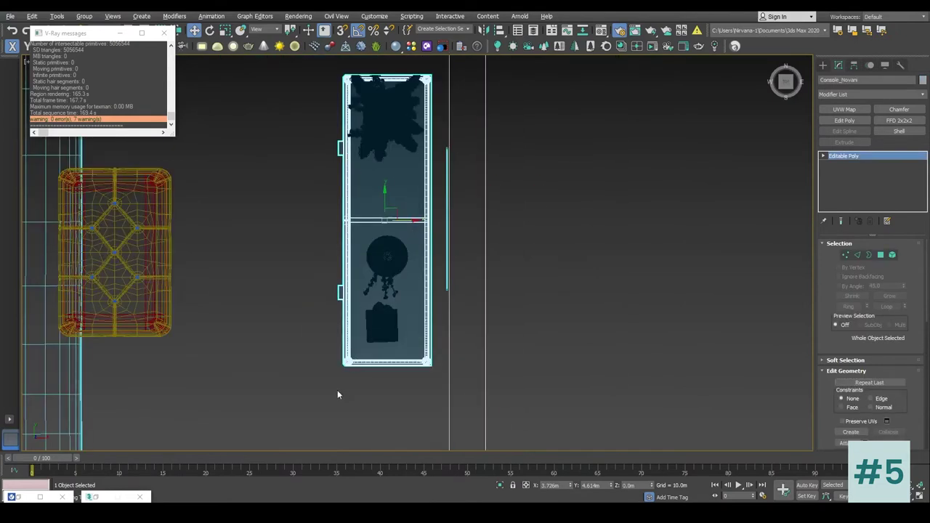
pyautogui.moveTo(407, 72); pyautogui.dragTo(409, 76)
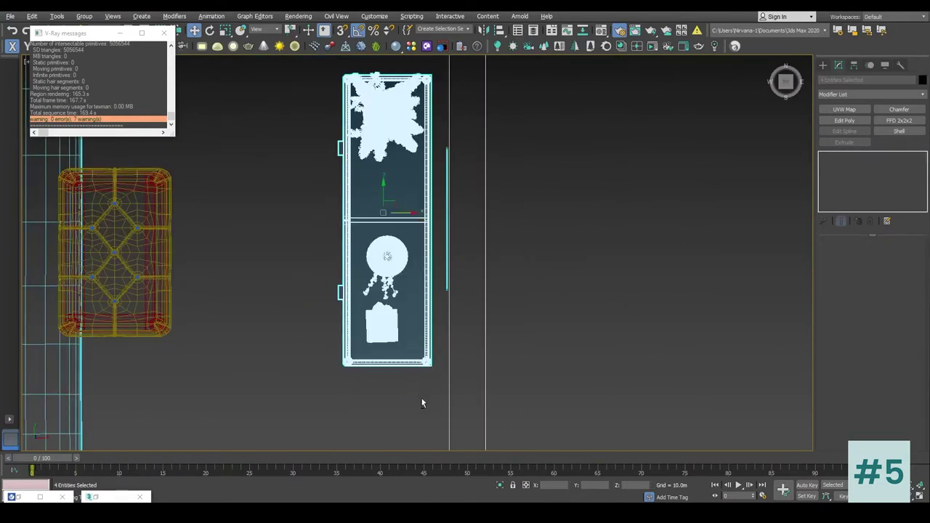
pyautogui.scroll(5, 450, 247)
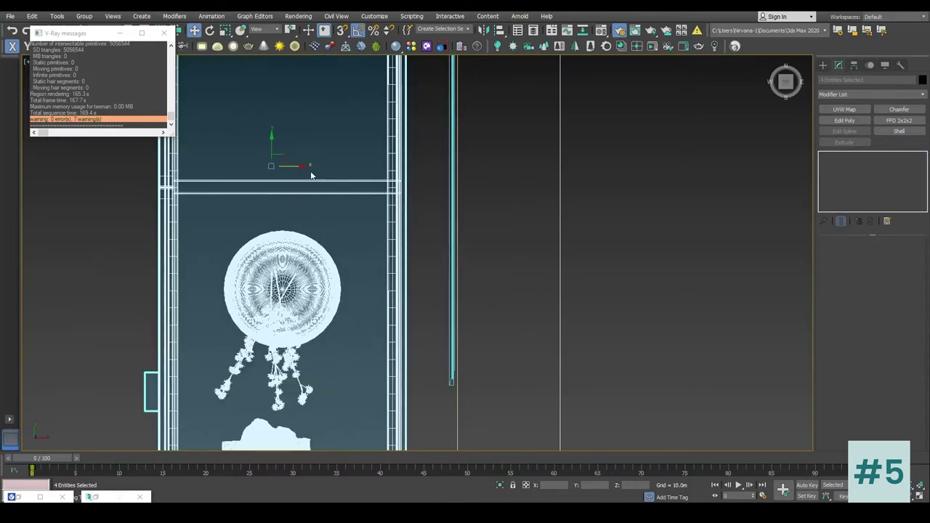
pyautogui.moveTo(299, 167); pyautogui.dragTo(349, 177)
pyautogui.scroll(-10, 320, 170)
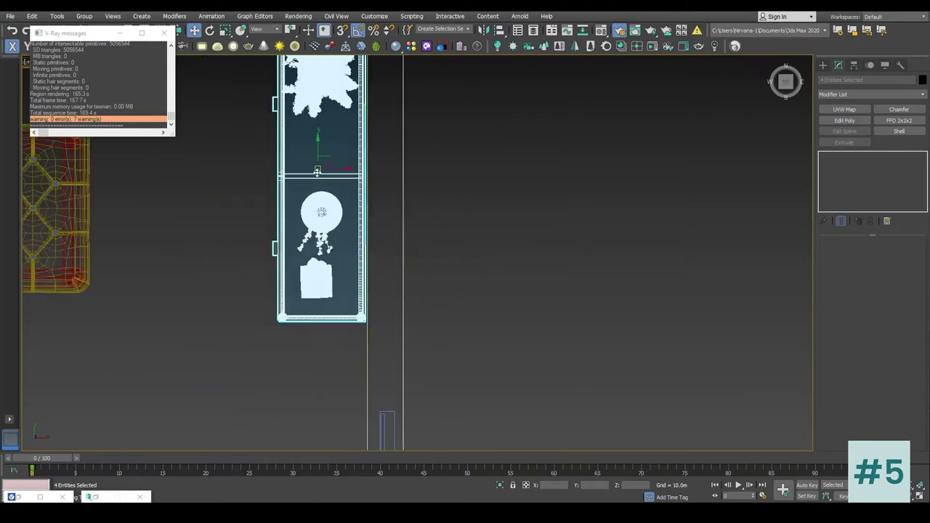
# Create a box along the fireplace wall behind the TV, about 2.0 m wide, 0.088 m deep and 0.536 m high
pyautogui.scroll(10, 405, 184)
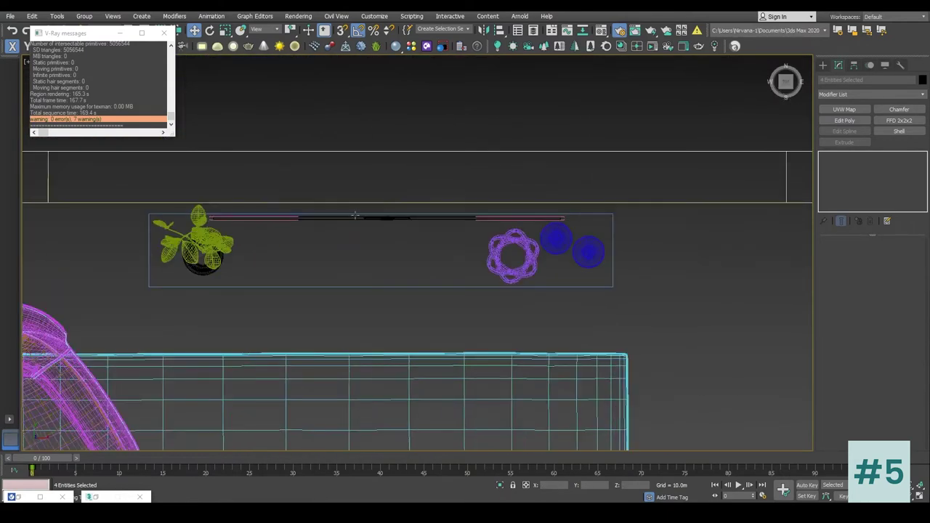
pyautogui.click(823, 65)
pyautogui.click(823, 79)
pyautogui.click(851, 124)
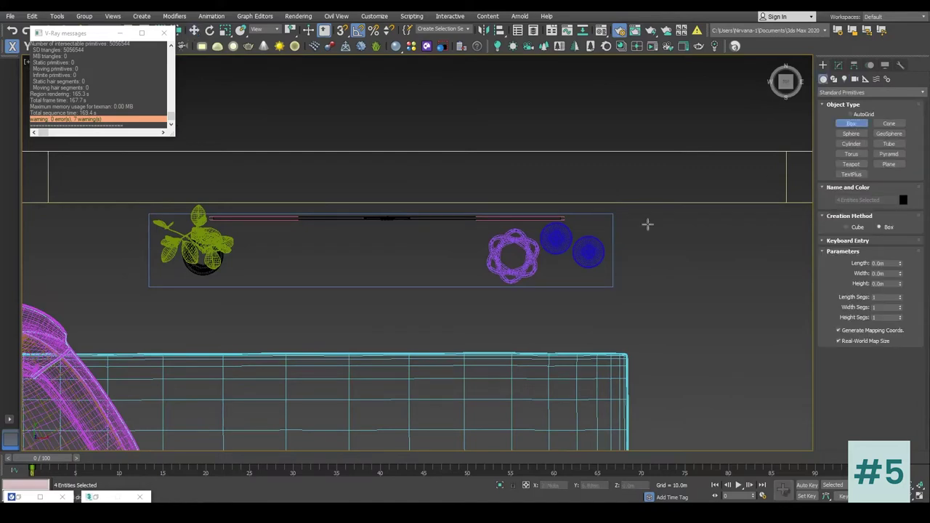
pyautogui.moveTo(648, 222); pyautogui.dragTo(666, 241, button='middle')
pyautogui.moveTo(122, 233); pyautogui.dragTo(143, 218, button='middle')
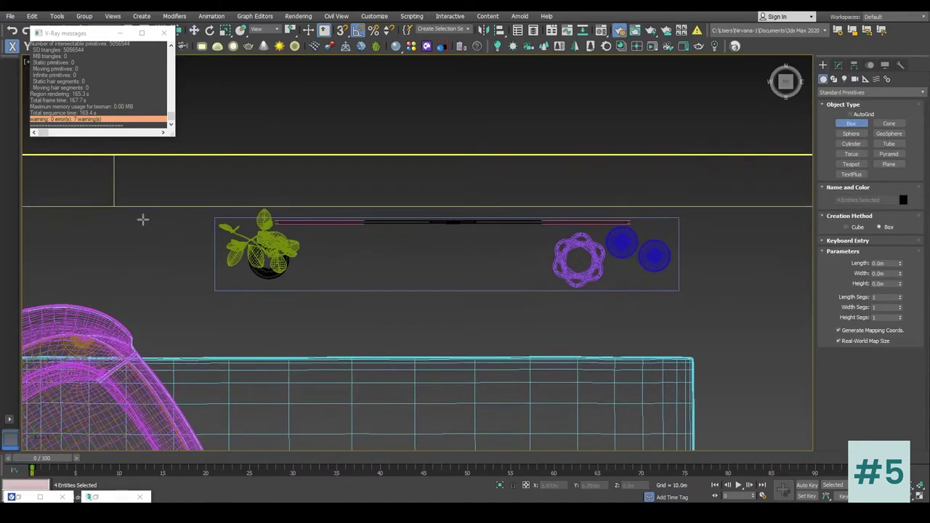
pyautogui.scroll(-2, 127, 214)
pyautogui.moveTo(145, 210); pyautogui.dragTo(629, 232)
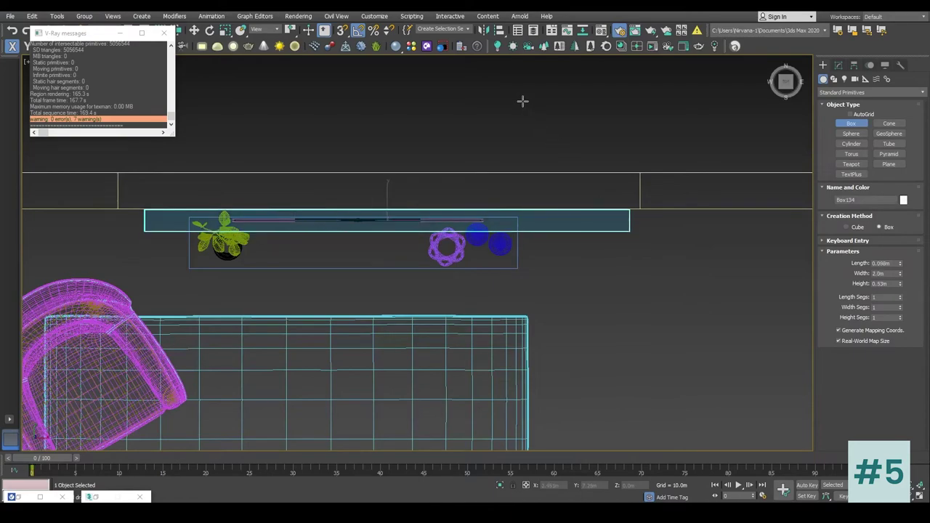
pyautogui.rightClick(523, 145)
# Rename the new box FireBlock and convert it to an Editable Poly
pyautogui.press('p')
pyautogui.keyDown('alt'); pyautogui.moveTo(527, 149); pyautogui.dragTo(475, 238, button='middle'); pyautogui.keyUp('alt')
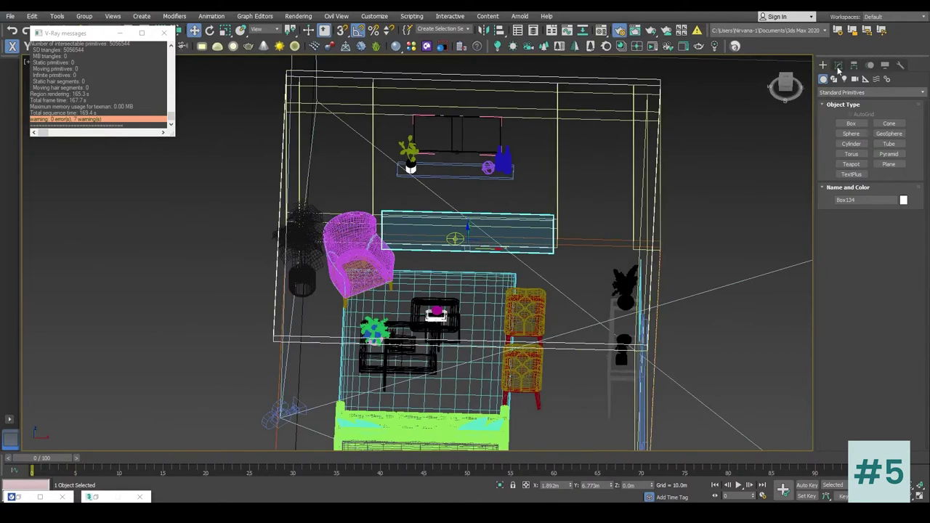
pyautogui.click(838, 65)
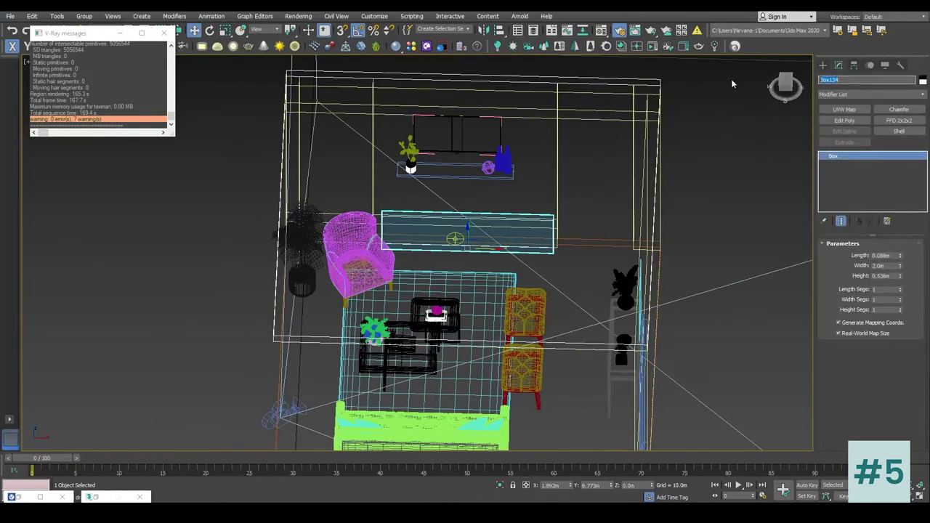
pyautogui.write('Fl')
pyautogui.press('Return')
pyautogui.rightClick(565, 252)
pyautogui.moveTo(614, 330)
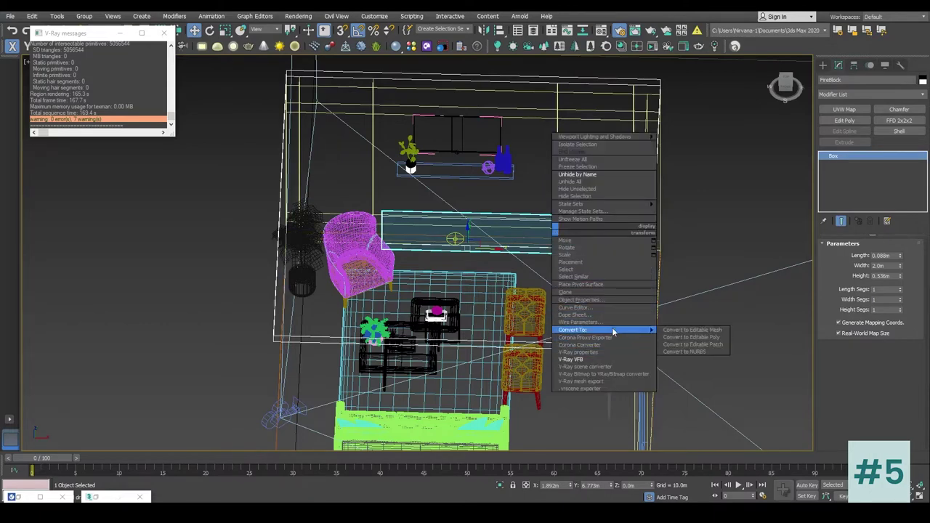
pyautogui.click(690, 337)
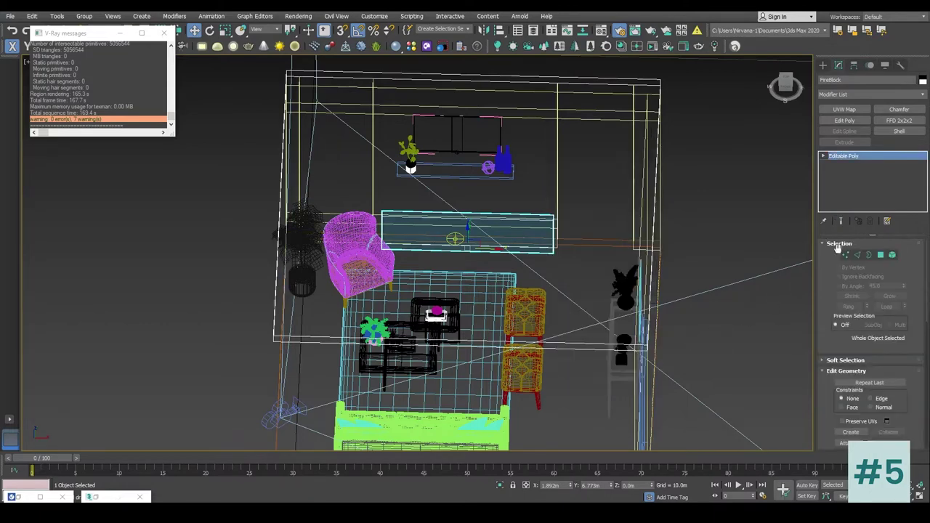
# Raise FireBlock's four top vertices with snapping, to a height of 2.571 m at the top of the wall
pyautogui.press('1')
pyautogui.keyDown('alt'); pyautogui.moveTo(614, 243); pyautogui.dragTo(534, 208, button='middle'); pyautogui.keyUp('alt')
pyautogui.moveTo(354, 219); pyautogui.dragTo(517, 216)
pyautogui.keyDown('alt'); pyautogui.moveTo(409, 216); pyautogui.dragTo(439, 285, button='middle'); pyautogui.keyUp('alt')
pyautogui.press('s')
pyautogui.moveTo(460, 265); pyautogui.dragTo(609, 102)
pyautogui.keyDown('alt'); pyautogui.moveTo(581, 182); pyautogui.dragTo(559, 205, button='middle'); pyautogui.keyUp('alt')
pyautogui.hotkey('alt', 'w')
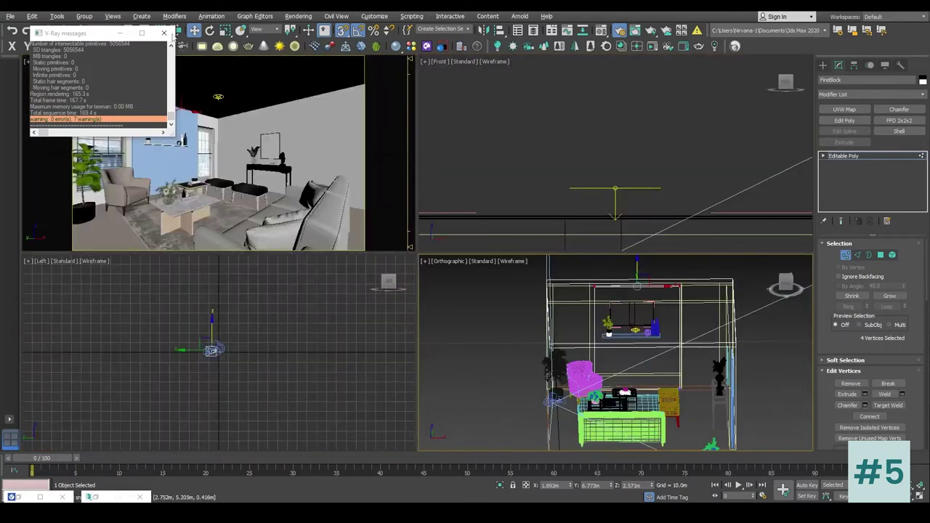
# Close the V-Ray messages window and hide Wall_01
pyautogui.click(163, 33)
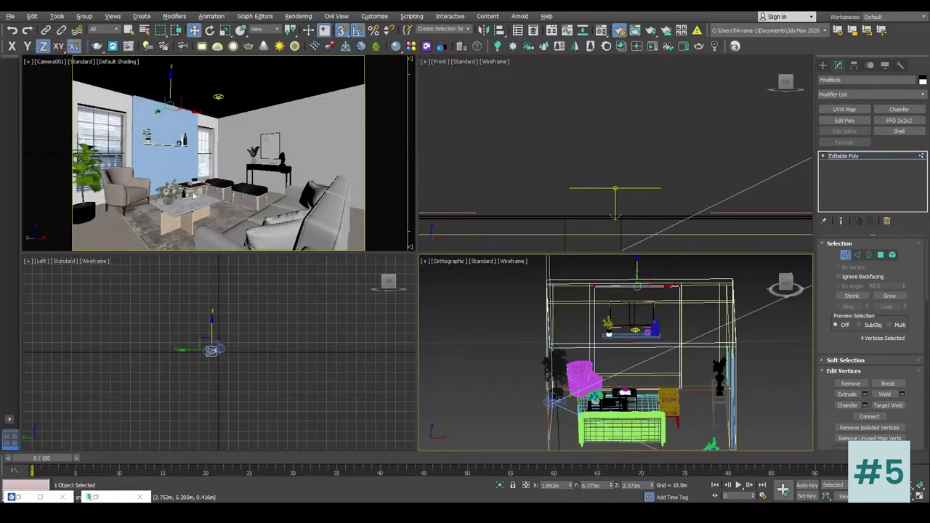
pyautogui.click(823, 64)
pyautogui.click(94, 106)
pyautogui.rightClick(106, 104)
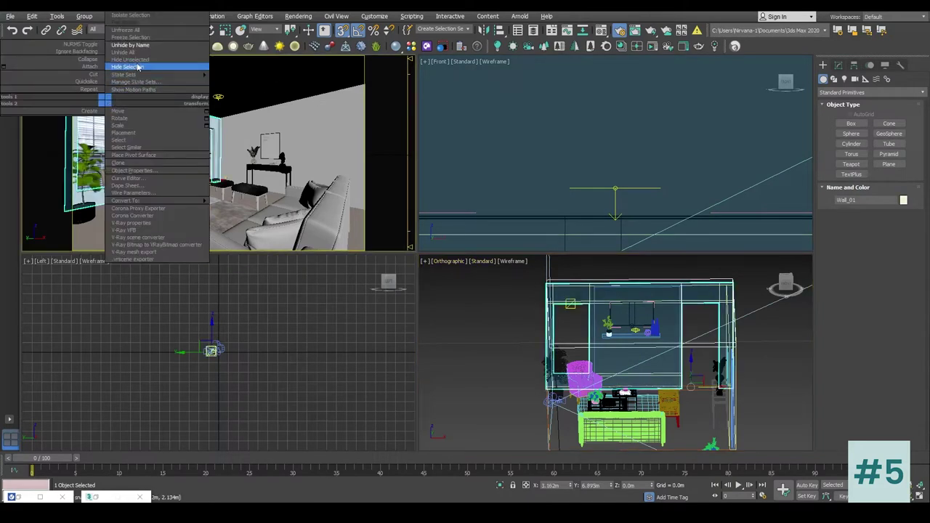
# Set FireBlock's display properties to By Object and make it see-through
pyautogui.click(656, 314)
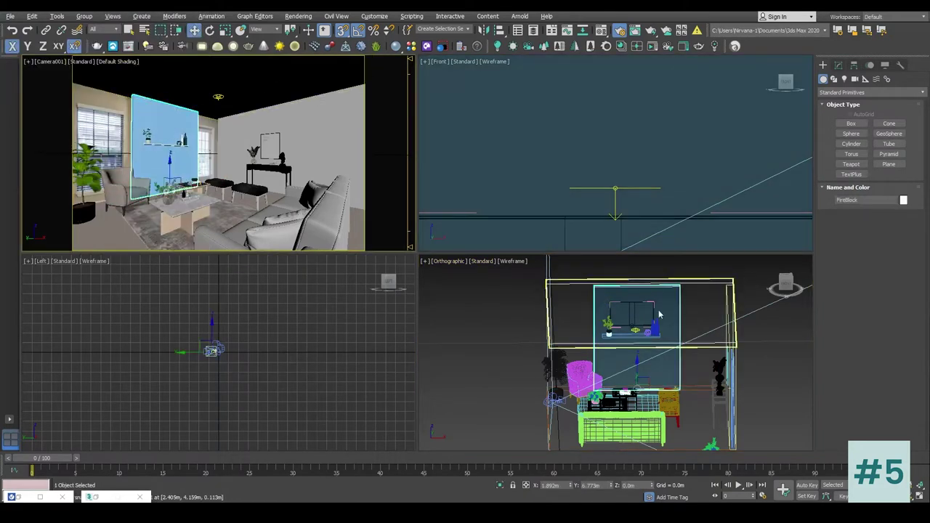
pyautogui.click(839, 64)
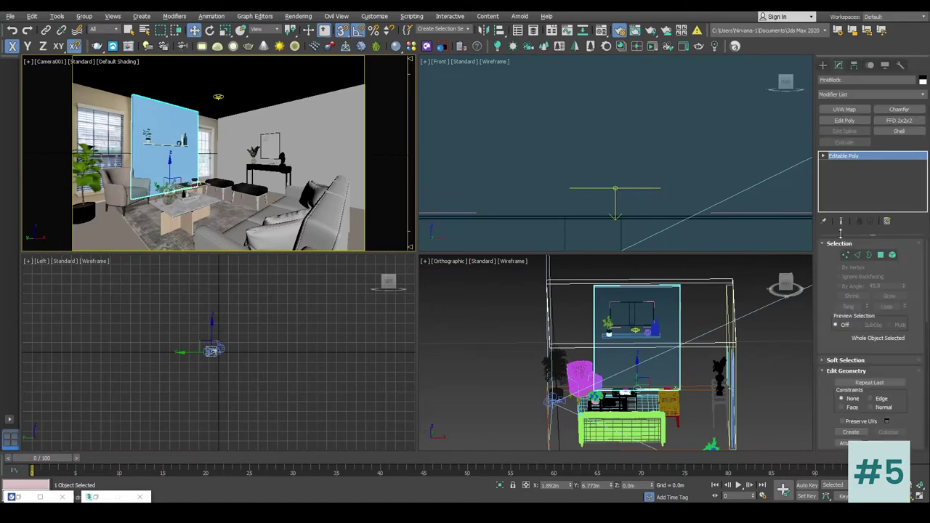
pyautogui.rightClick(670, 303)
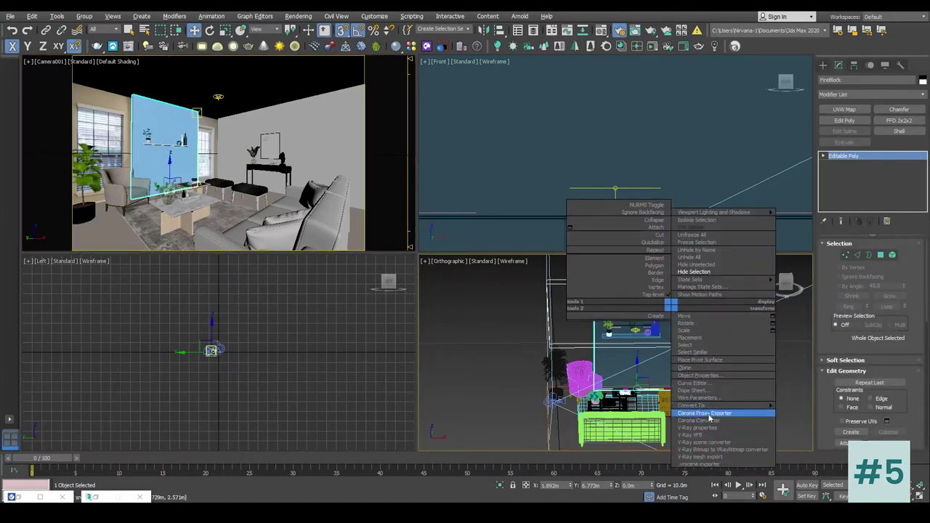
pyautogui.click(699, 376)
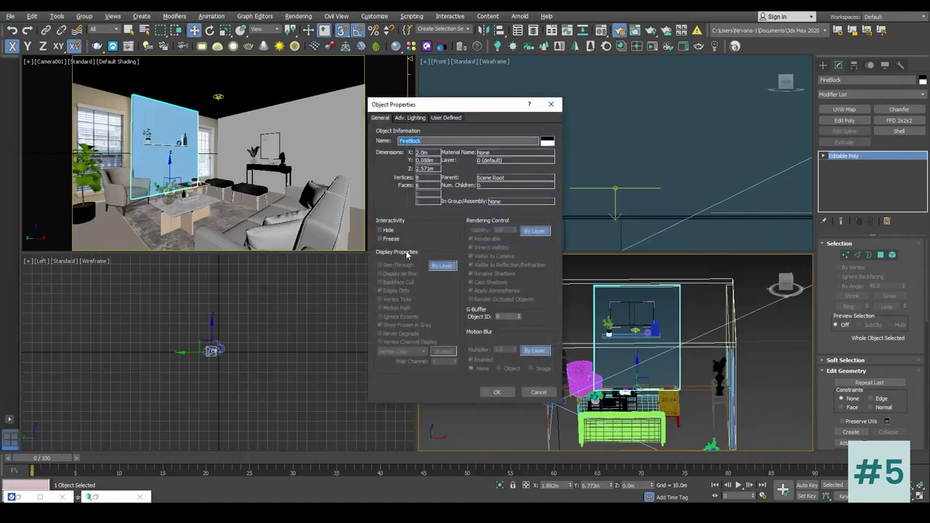
pyautogui.click(443, 266)
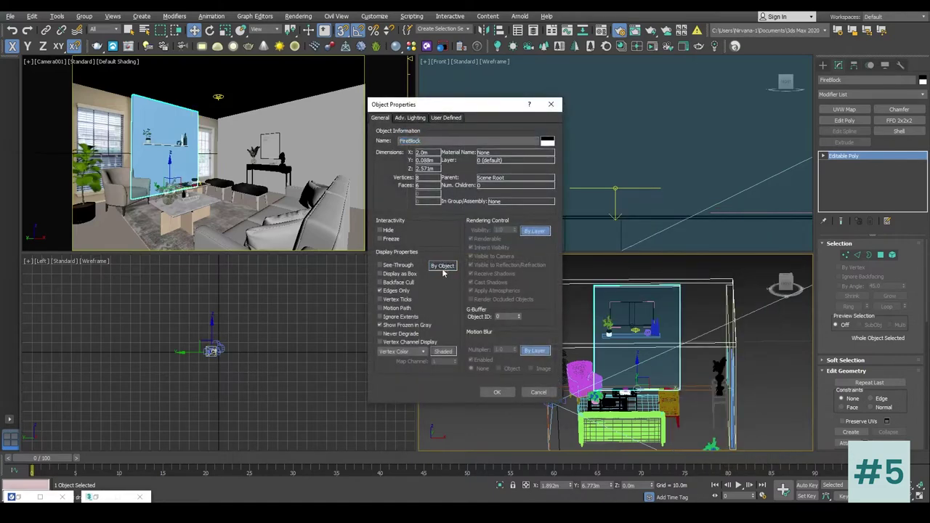
pyautogui.click(497, 393)
pyautogui.click(459, 360)
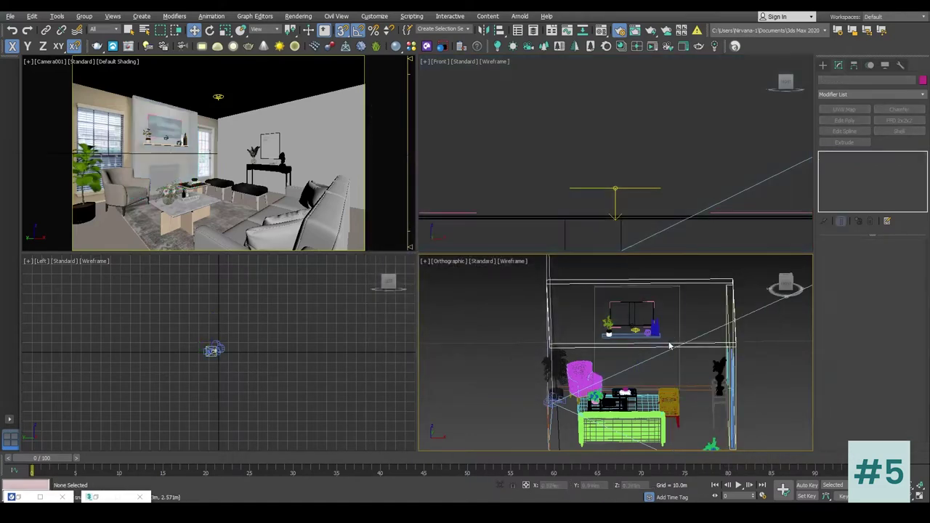
# Move FireBlock's four right-side vertices inward along X to about 2.55 m to match the fireplace edge in the photo
pyautogui.click(679, 311)
pyautogui.click(847, 258)
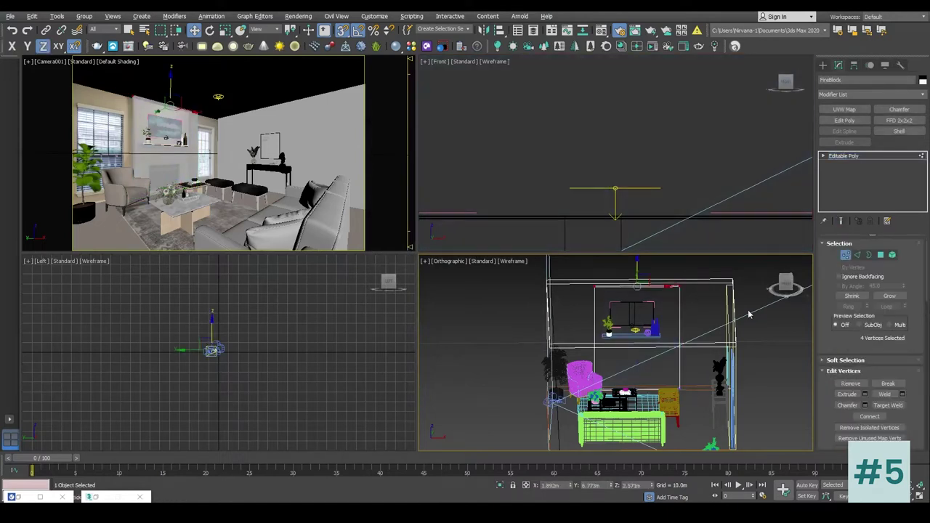
pyautogui.moveTo(693, 281); pyautogui.dragTo(661, 439)
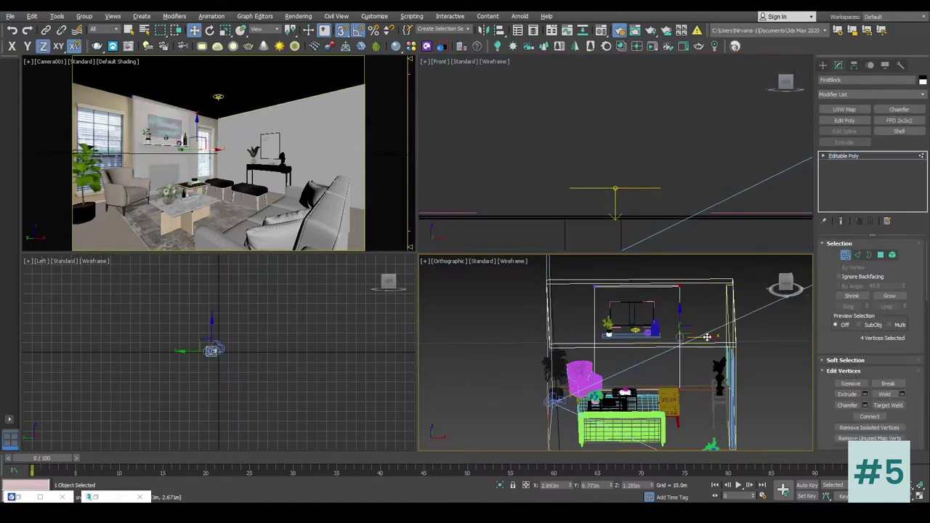
pyautogui.press('F5')
pyautogui.moveTo(705, 338); pyautogui.dragTo(689, 338)
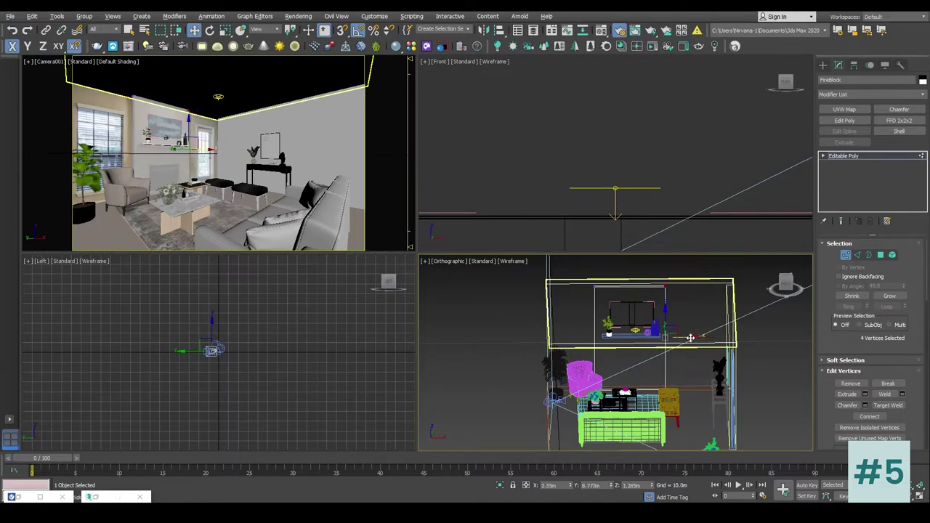
pyautogui.keyDown('alt'); pyautogui.moveTo(609, 343); pyautogui.dragTo(653, 363, button='middle'); pyautogui.keyUp('alt')
pyautogui.scroll(4, 650, 344)
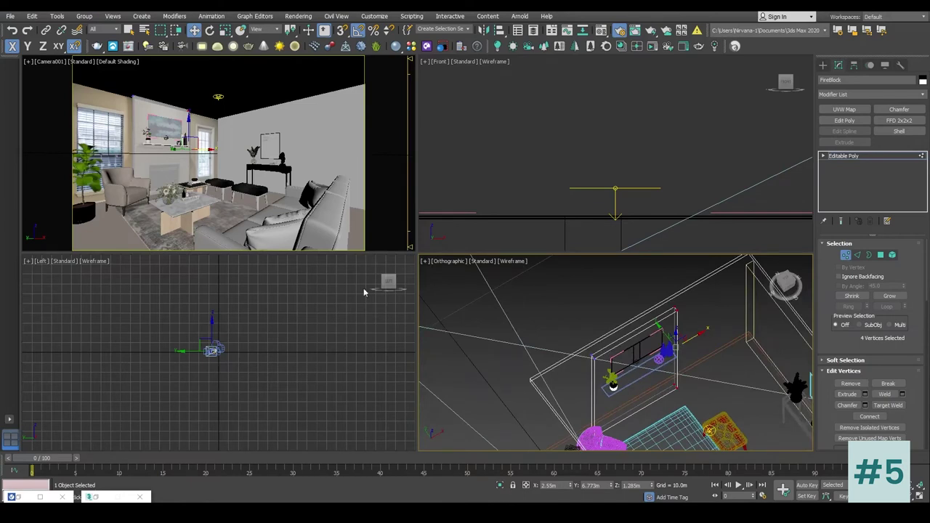
# Move FireBlock's left-side vertices inward along X in the camera view to align with the chimney's left edge
pyautogui.click(880, 255)
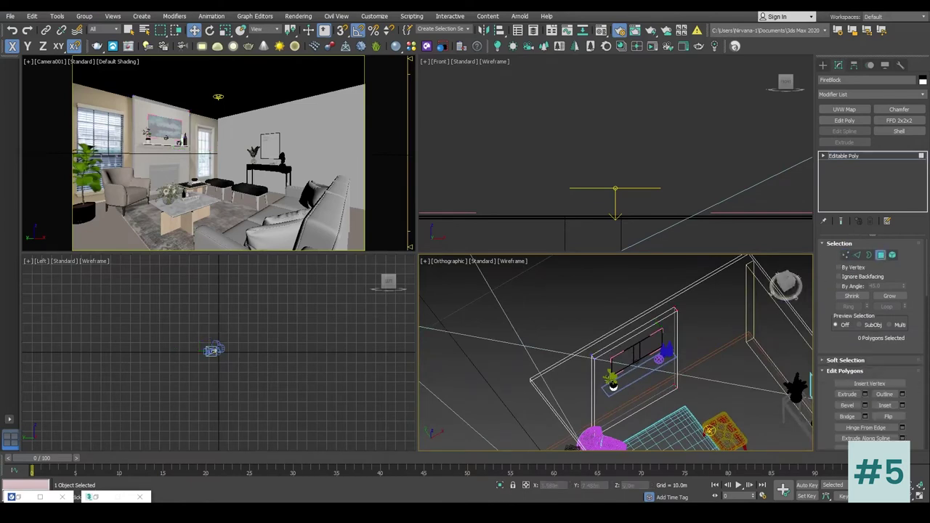
pyautogui.rightClick(316, 236)
pyautogui.hotkey('alt', 'w')
pyautogui.click(400, 219)
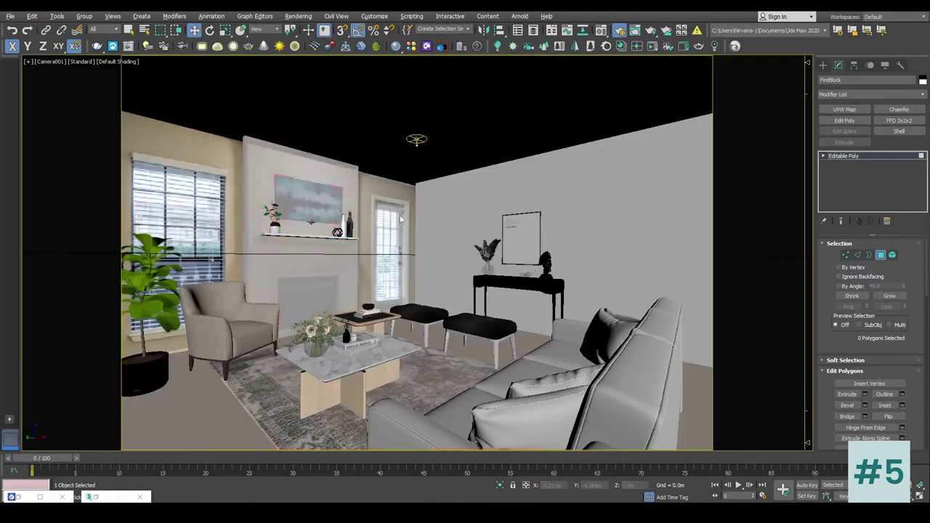
pyautogui.click(277, 167)
pyautogui.click(411, 186)
pyautogui.press('1')
pyautogui.moveTo(276, 151); pyautogui.dragTo(262, 340)
pyautogui.moveTo(269, 242)
pyautogui.mouseDown()
pyautogui.moveTo(289, 243)
pyautogui.moveTo(272, 244)
pyautogui.mouseUp()
# Move FireBlock's front polygon along Y to match the chimney depth in the photo, and leave polygon editing
pyautogui.click(880, 255)
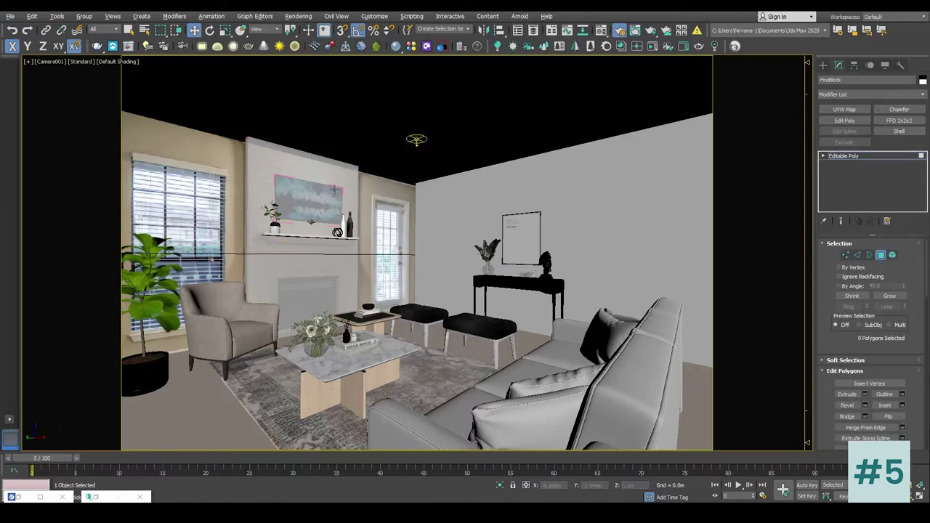
pyautogui.click(337, 179)
pyautogui.press('F6')
pyautogui.moveTo(298, 244); pyautogui.dragTo(301, 244)
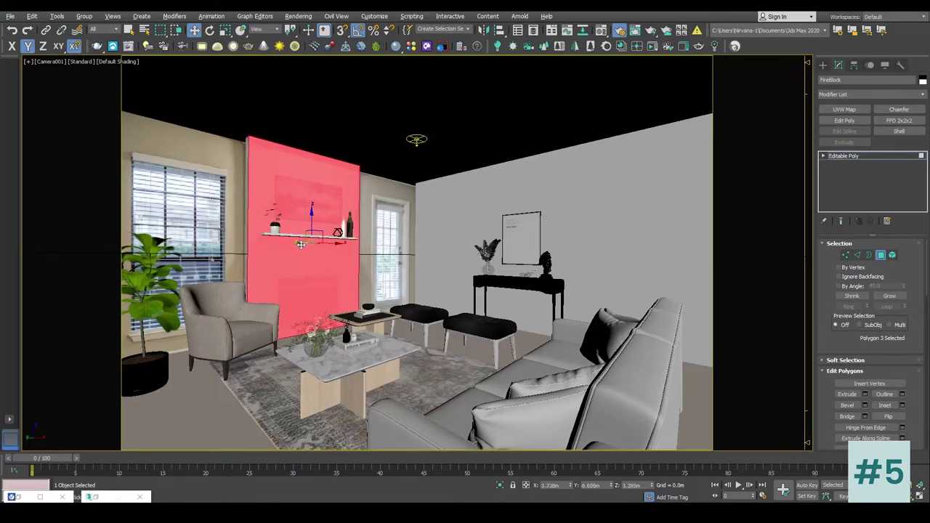
pyautogui.click(852, 155)
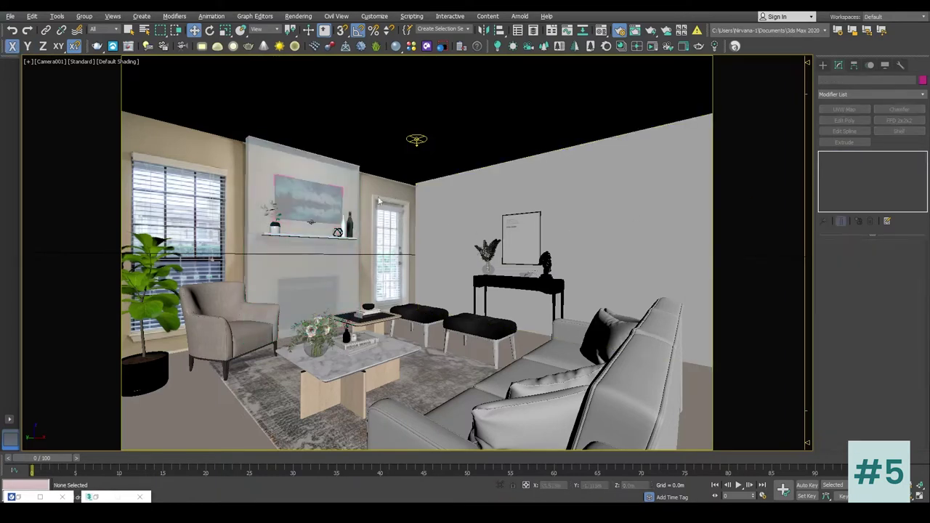
pyautogui.click(824, 66)
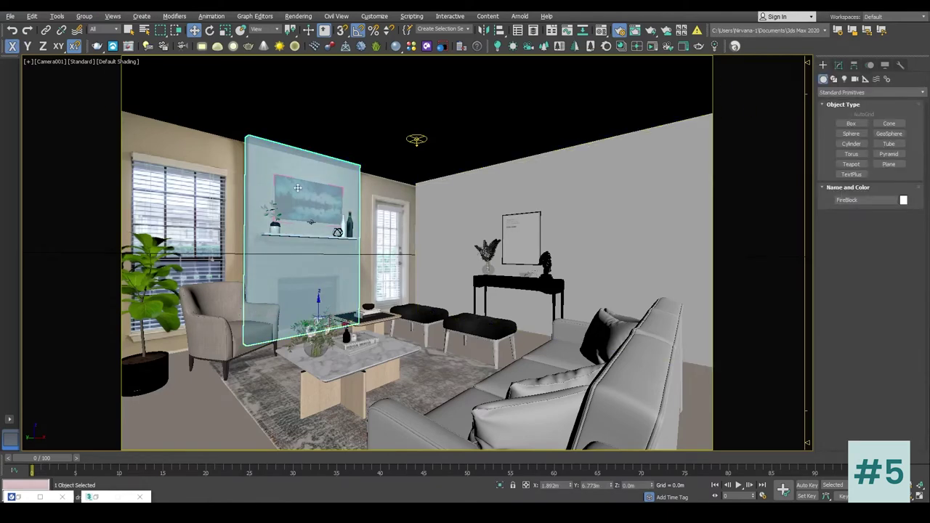
# Unhide Wall_01 by name while working in the top view around the TV
pyautogui.click(298, 187)
pyautogui.press('t')
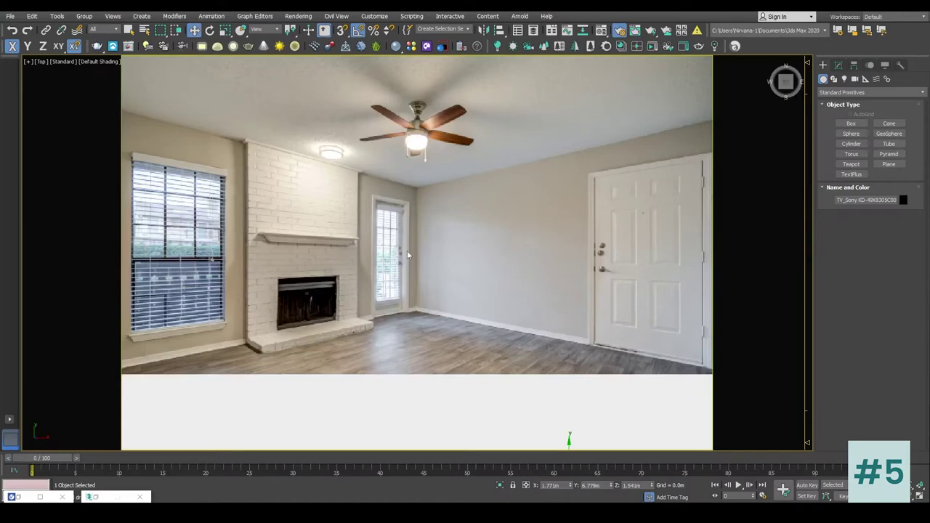
pyautogui.hotkey('alt', 'w')
pyautogui.press('c')
pyautogui.rightClick(555, 311)
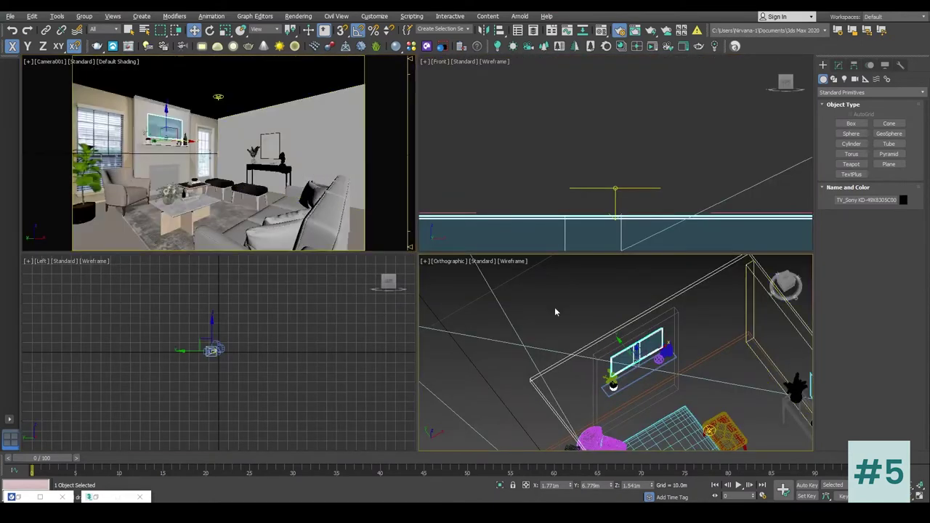
pyautogui.hotkey('alt', 'w')
pyautogui.press('t')
pyautogui.moveTo(554, 309); pyautogui.dragTo(527, 153, button='middle')
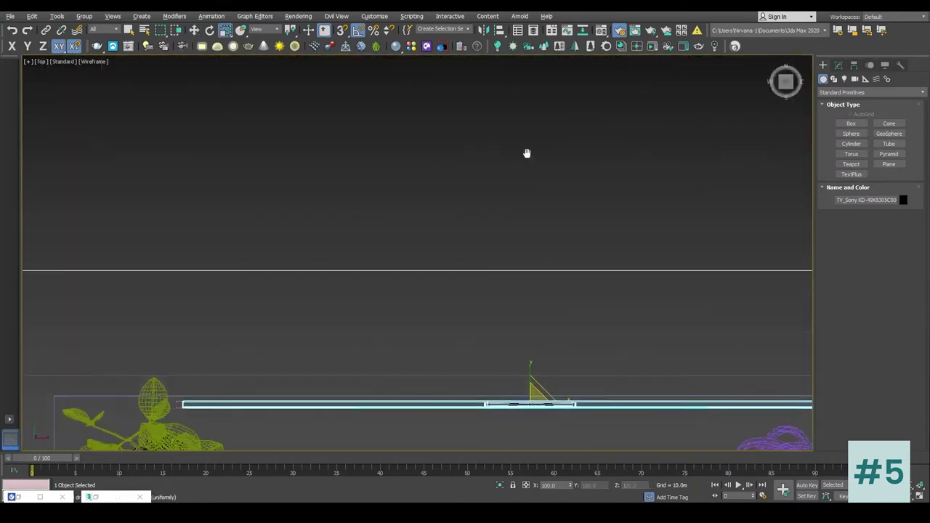
pyautogui.scroll(-3, 527, 154)
pyautogui.click(229, 244)
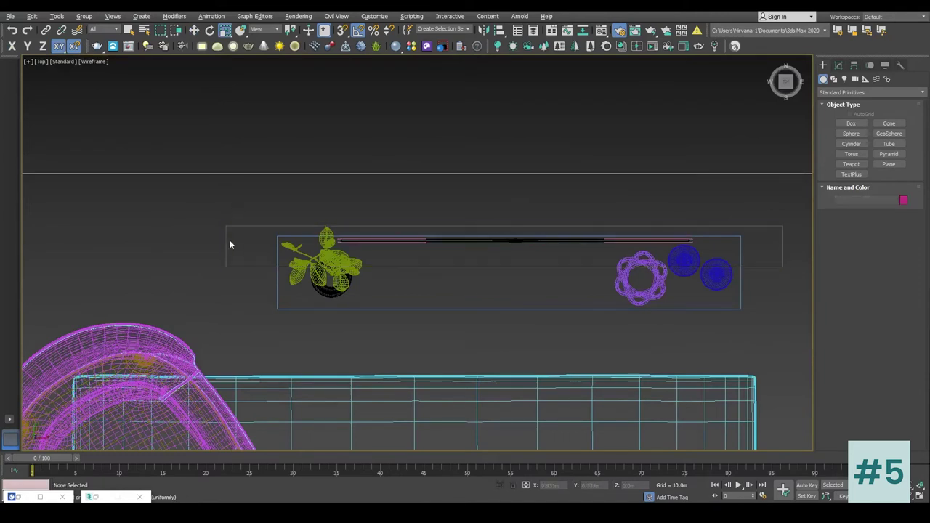
pyautogui.rightClick(242, 221)
pyautogui.click(284, 165)
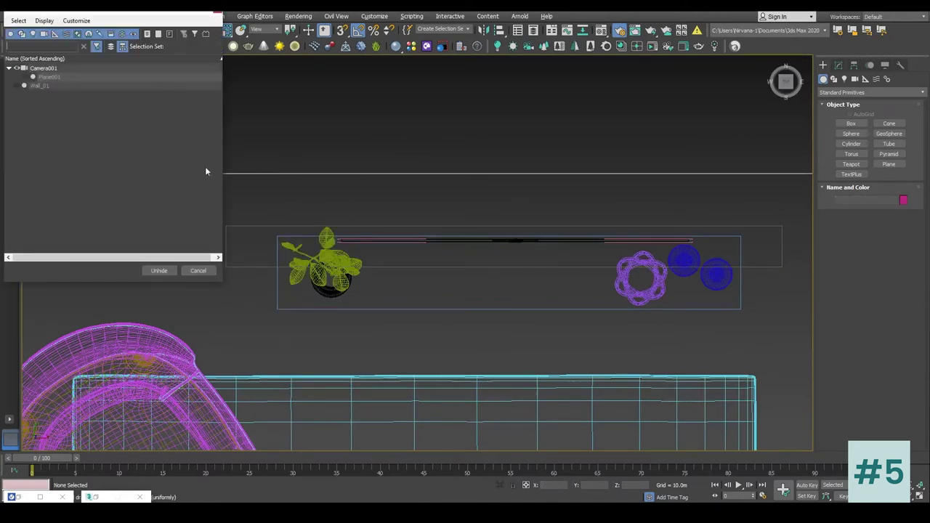
pyautogui.doubleClick(43, 85)
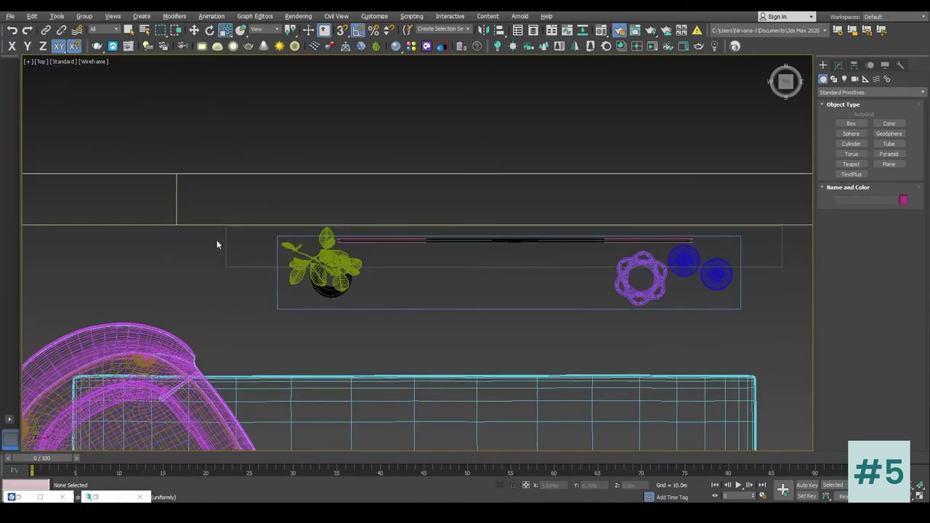
# Snap FireBlock along Y in the top view so its back sits flush against the face of Wall_01
pyautogui.click(240, 262)
pyautogui.press('w')
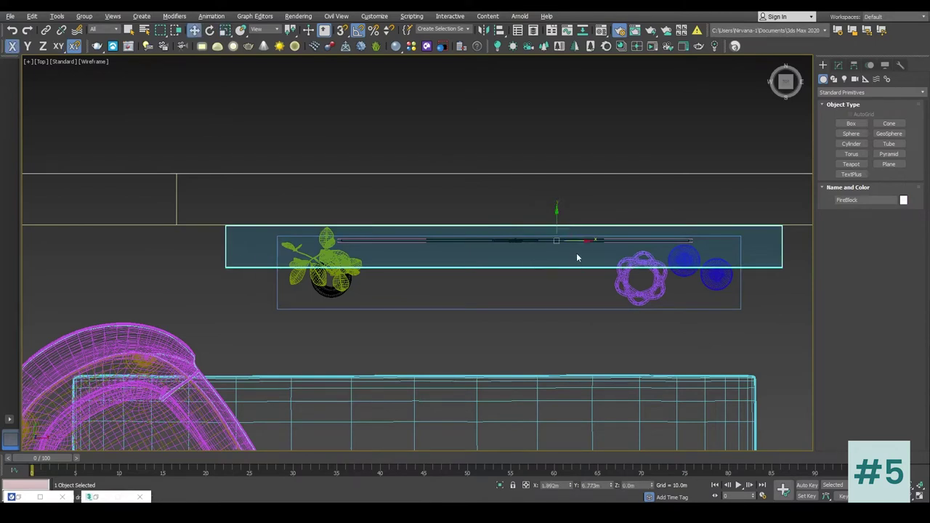
pyautogui.press('s')
pyautogui.press('space')
pyautogui.scroll(5, 222, 231)
pyautogui.moveTo(229, 222); pyautogui.dragTo(131, 219)
pyautogui.rightClick(131, 220)
pyautogui.moveTo(739, 258); pyautogui.dragTo(441, 261, button='middle')
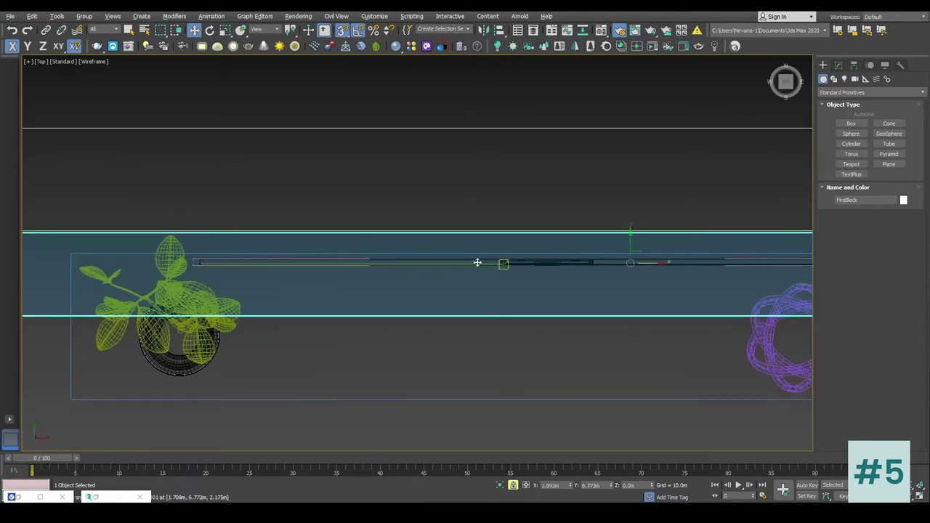
pyautogui.moveTo(380, 255); pyautogui.dragTo(284, 281, button='middle')
pyautogui.moveTo(371, 274); pyautogui.dragTo(269, 270)
# Select the mantel shelf with its plant and ornaments, and move them together along Y onto FireBlock's front face
pyautogui.click(328, 332)
pyautogui.moveTo(509, 359); pyautogui.dragTo(310, 311, button='middle')
pyautogui.moveTo(277, 376); pyautogui.dragTo(474, 354)
pyautogui.moveTo(474, 354); pyautogui.dragTo(320, 317, button='middle')
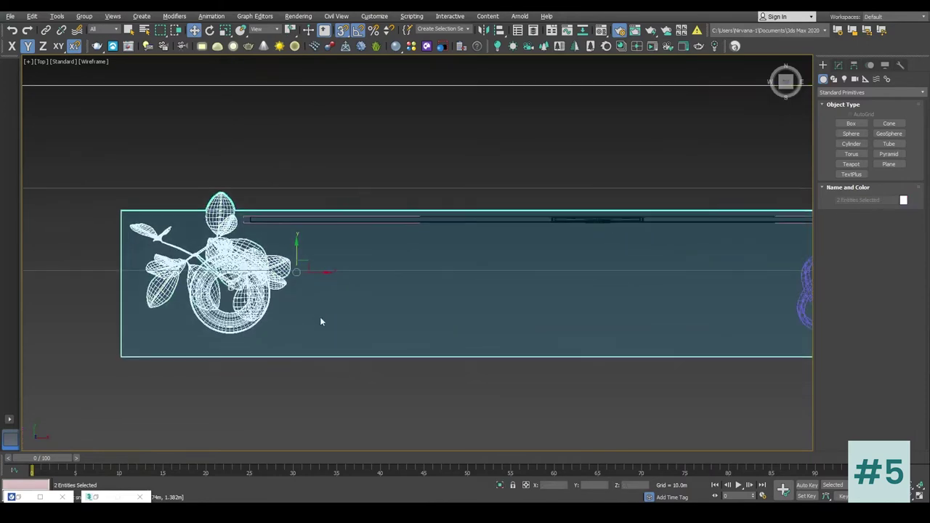
pyautogui.scroll(-4, 544, 346)
pyautogui.keyDown('ctrl'); pyautogui.moveTo(772, 326); pyautogui.dragTo(773, 318); pyautogui.keyUp('ctrl')
pyautogui.moveTo(598, 294); pyautogui.dragTo(598, 325)
# Close the TV's open group and move TV_SONY along Y to rest against FireBlock's front face
pyautogui.click(550, 283)
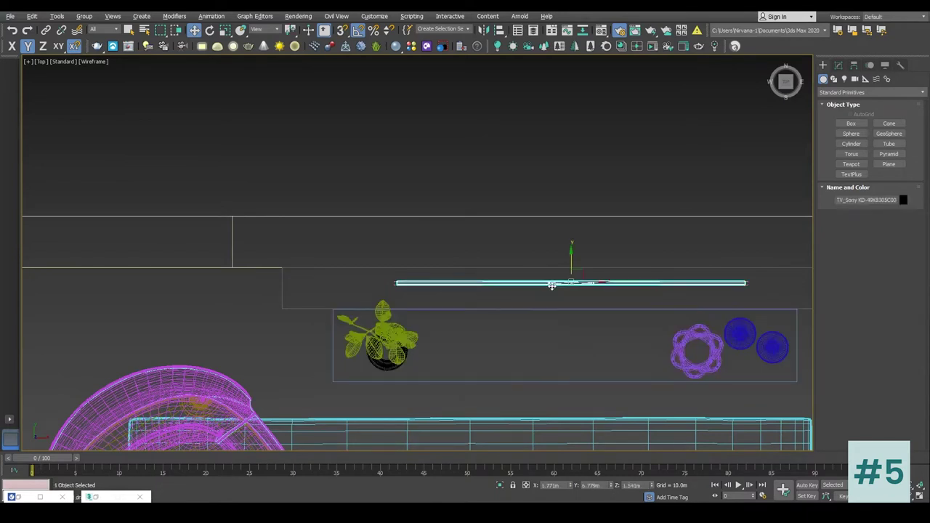
pyautogui.scroll(4, 566, 298)
pyautogui.click(84, 16)
pyautogui.click(102, 78)
pyautogui.moveTo(578, 253); pyautogui.dragTo(576, 303)
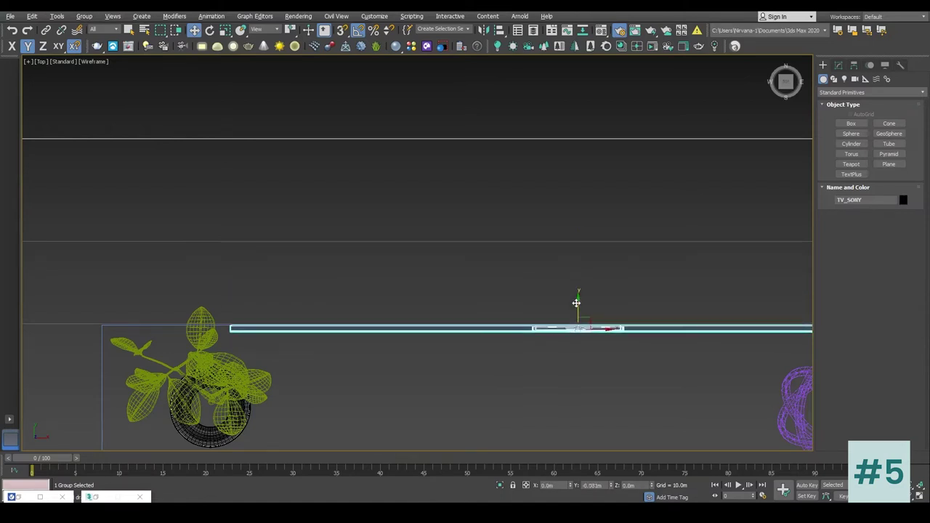
pyautogui.scroll(-4, 576, 303)
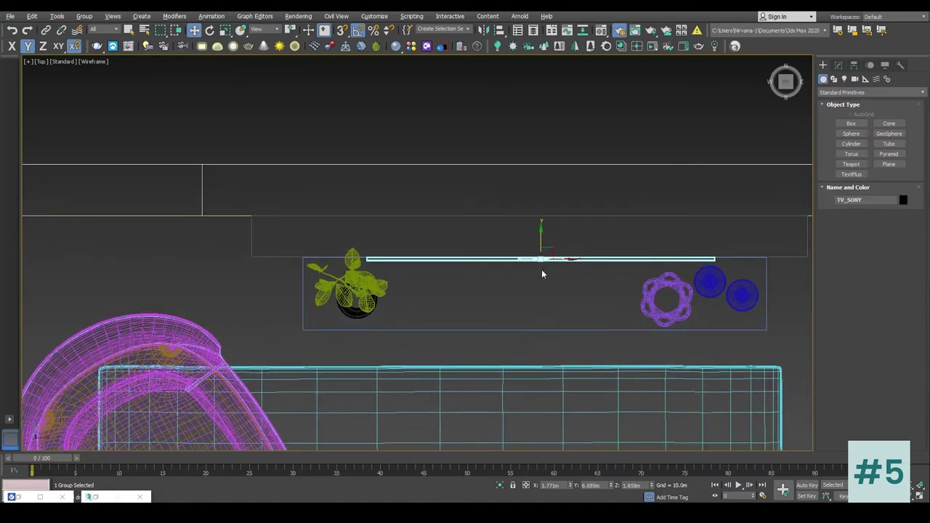
# Hide FireBlock and Wall_01 from the camera view to reveal the fireplace wall in the background photo
pyautogui.click(664, 301)
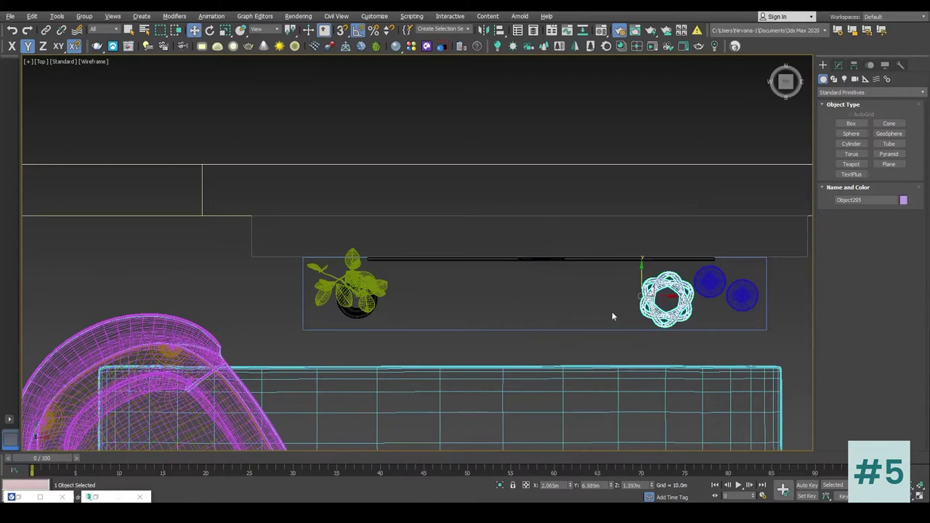
pyautogui.hotkey('alt', 'w')
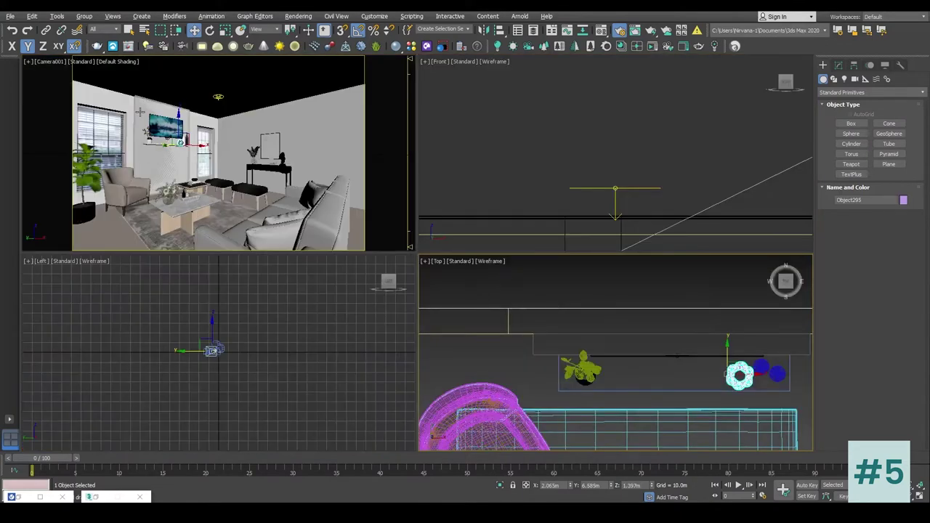
pyautogui.click(140, 111)
pyautogui.rightClick(138, 98)
pyautogui.click(157, 86)
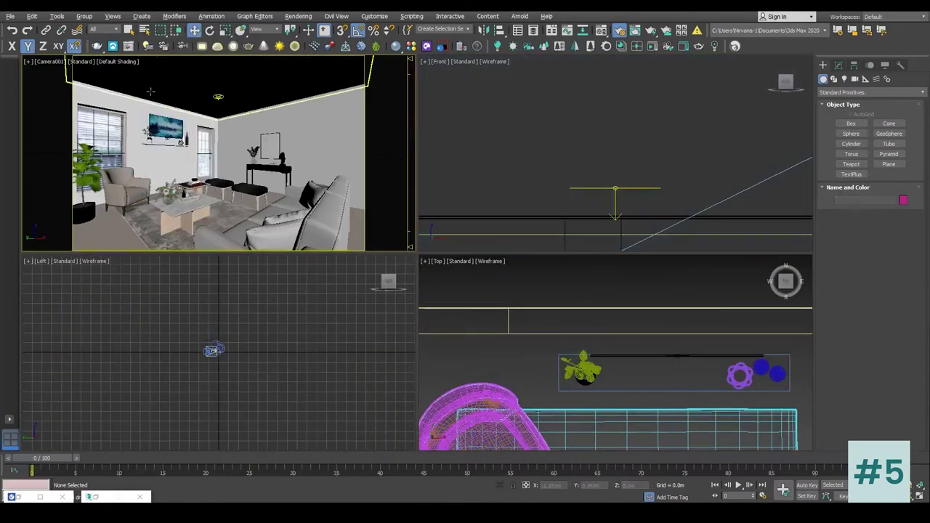
pyautogui.rightClick(138, 88)
pyautogui.click(177, 93)
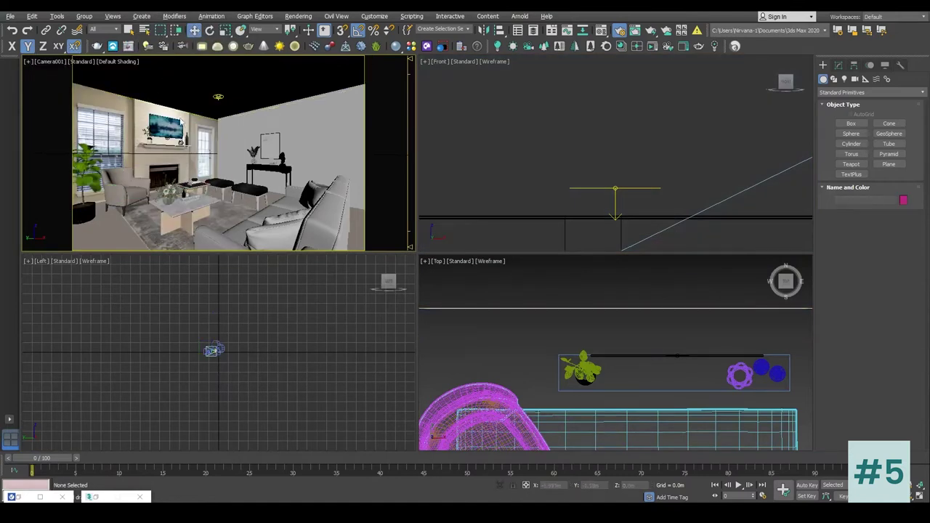
# Move TV_SONY slightly along X in the camera view to centre it above the photo's fireplace
pyautogui.click(177, 122)
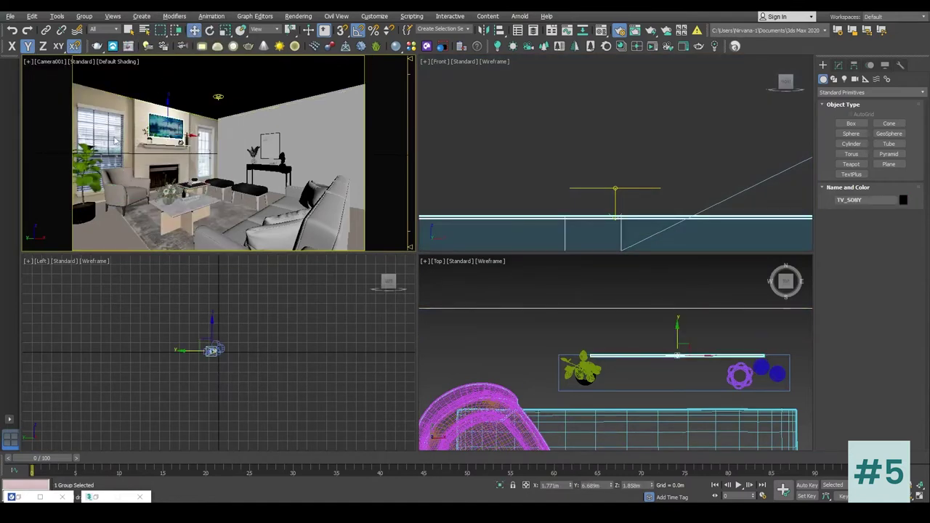
pyautogui.moveTo(194, 136); pyautogui.dragTo(191, 136)
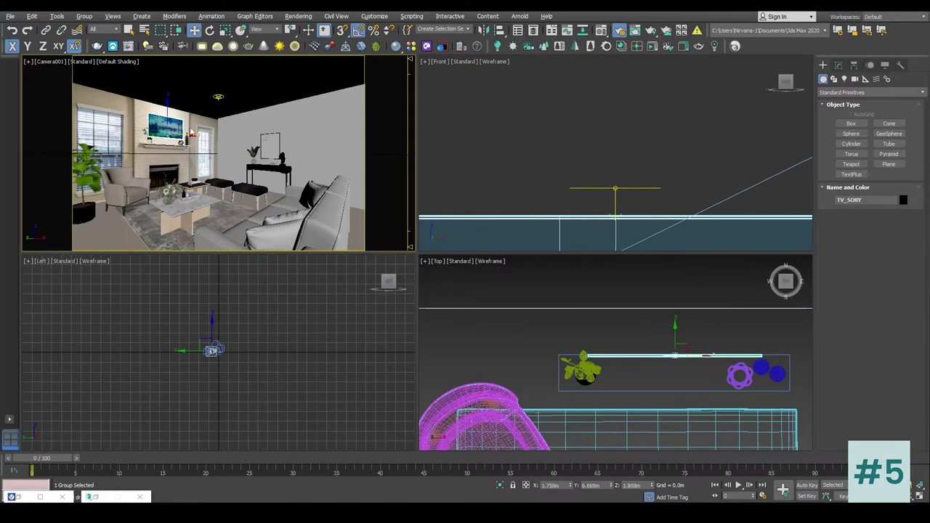
# Open the Unhide by Name list of hidden objects from the camera view
pyautogui.click(194, 109)
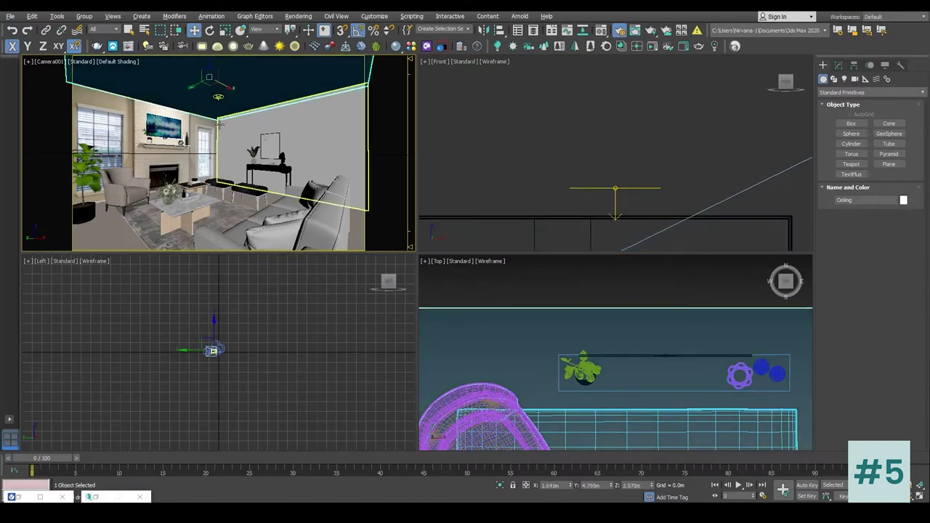
pyautogui.rightClick(219, 122)
pyautogui.click(266, 67)
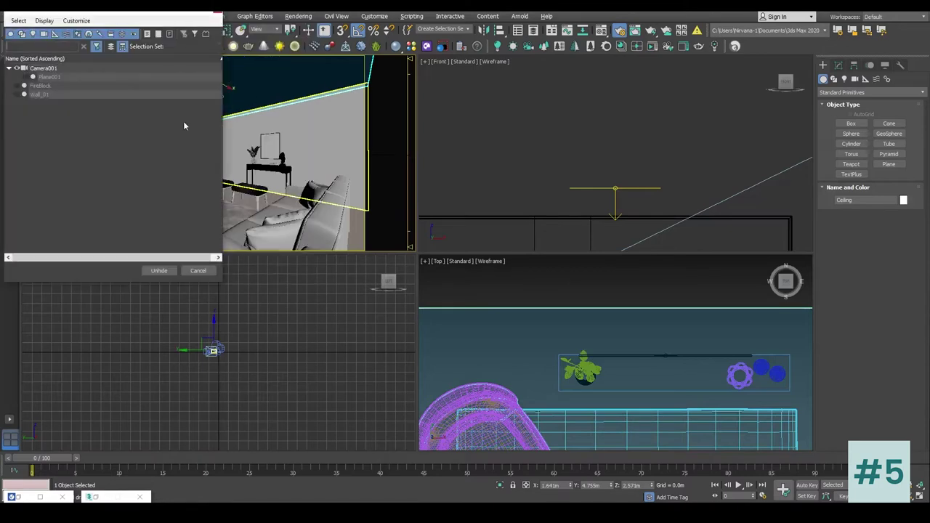
# Unhide the FireBlock object, select it and show the Walls material in the Material Editor
pyautogui.doubleClick(44, 86)
pyautogui.click(146, 117)
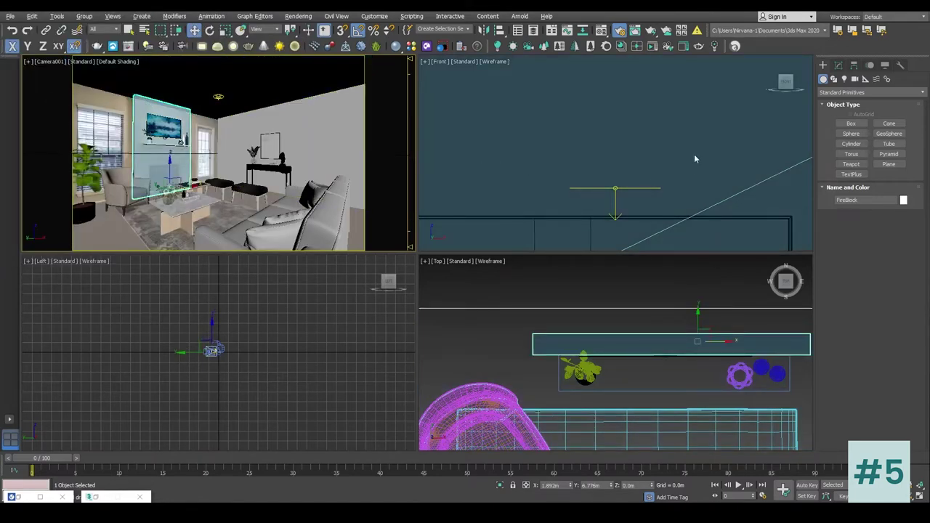
pyautogui.click(618, 30)
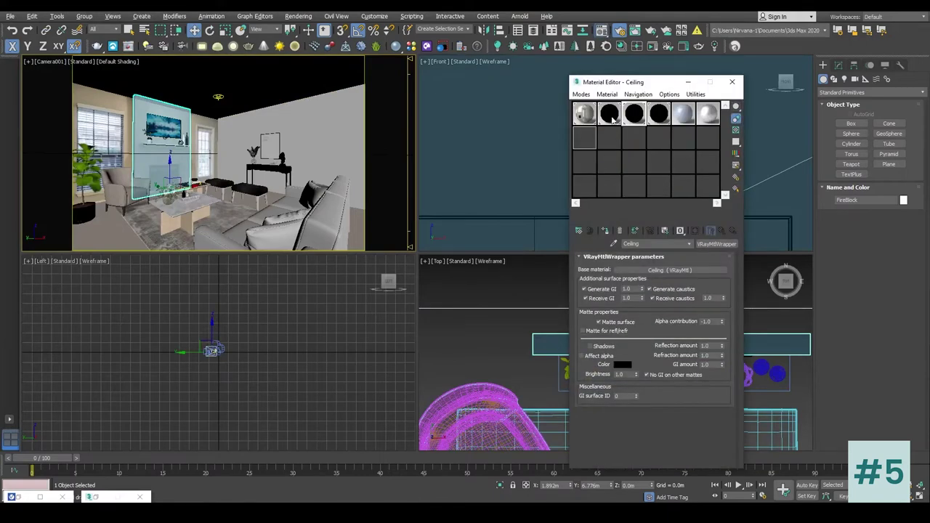
pyautogui.click(609, 134)
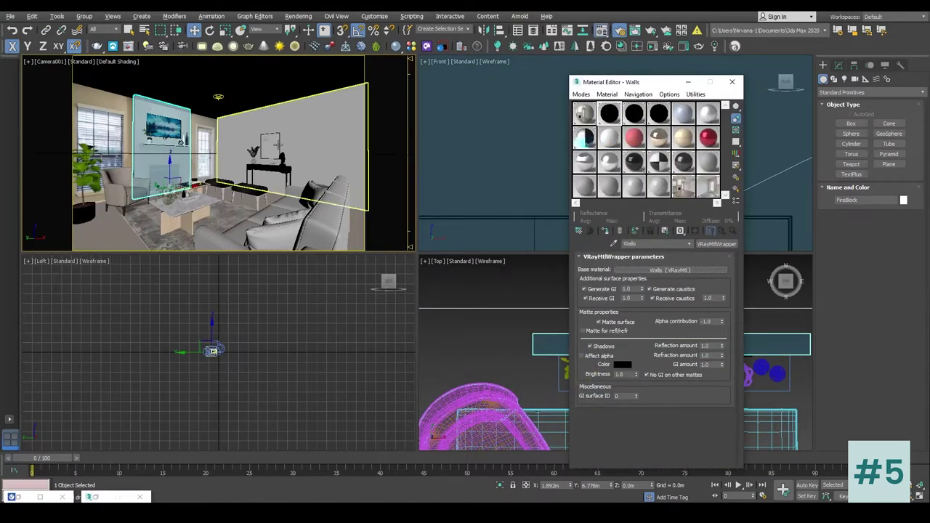
pyautogui.rightClick(488, 341)
pyautogui.click(488, 342)
pyautogui.click(732, 81)
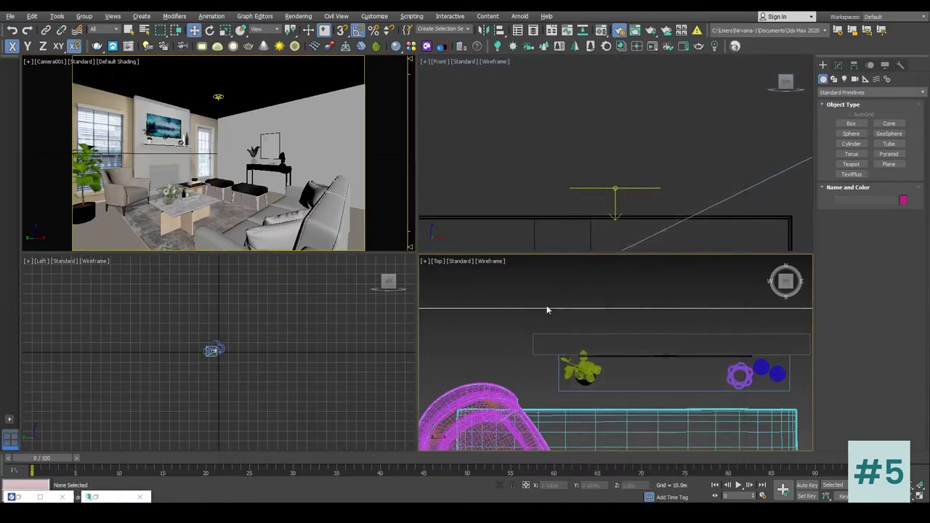
# Unhide all remaining hidden objects in the scene
pyautogui.rightClick(514, 321)
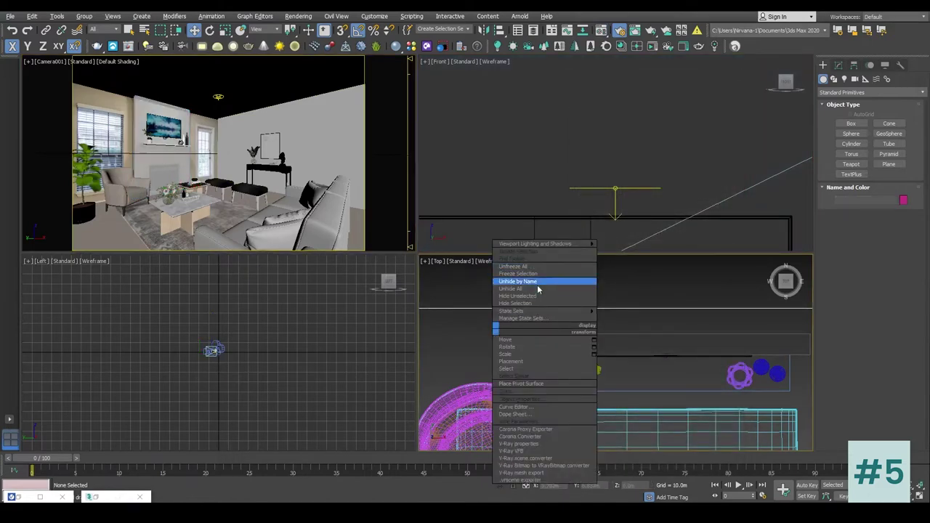
pyautogui.click(537, 288)
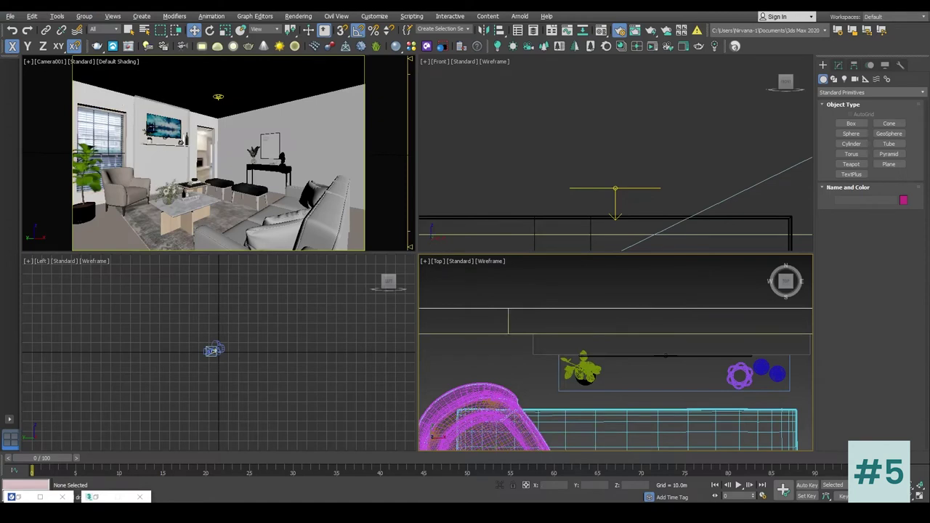
pyautogui.click(152, 161)
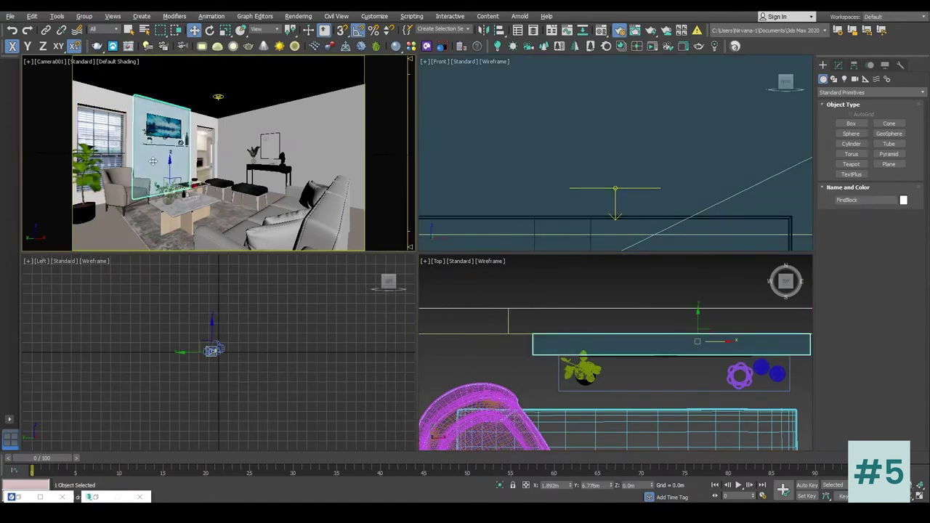
pyautogui.click(485, 285)
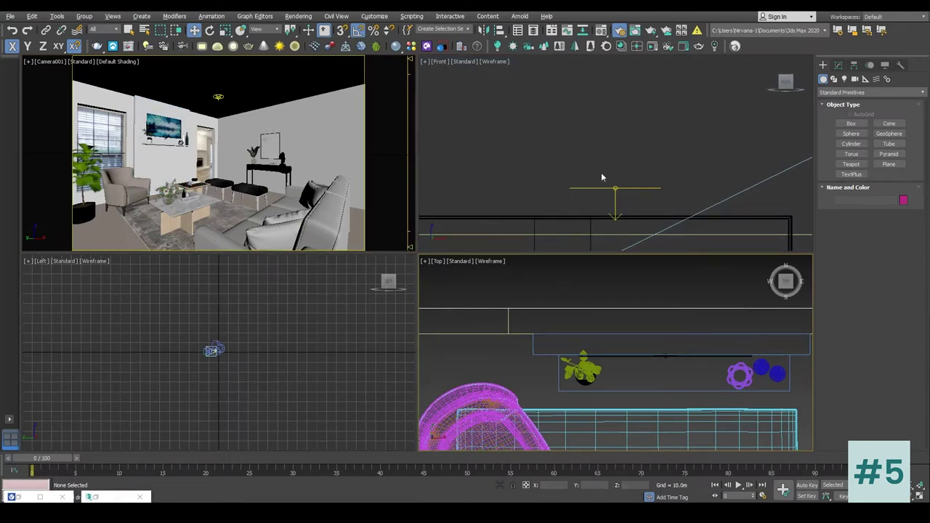
# Hide the Ceiling object so the photo's ceiling and fan show behind the room
pyautogui.click(618, 195)
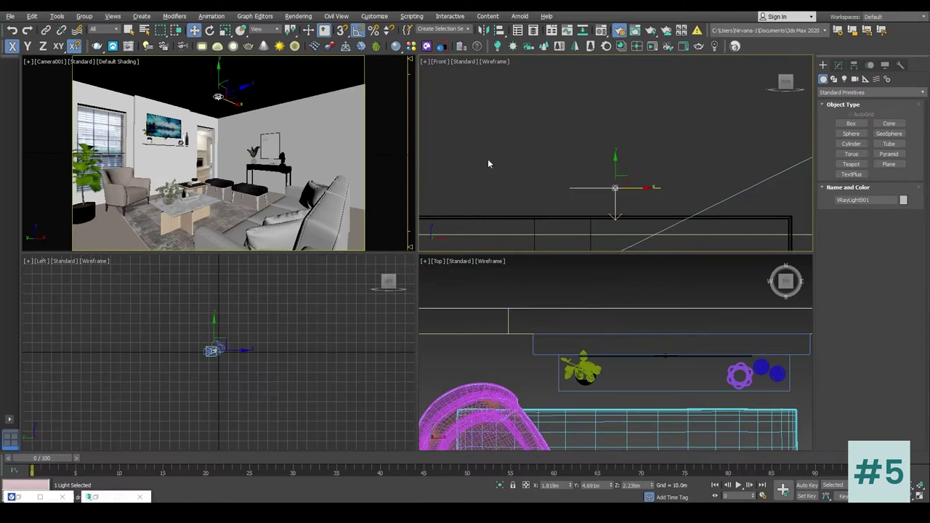
pyautogui.click(277, 76)
pyautogui.rightClick(276, 95)
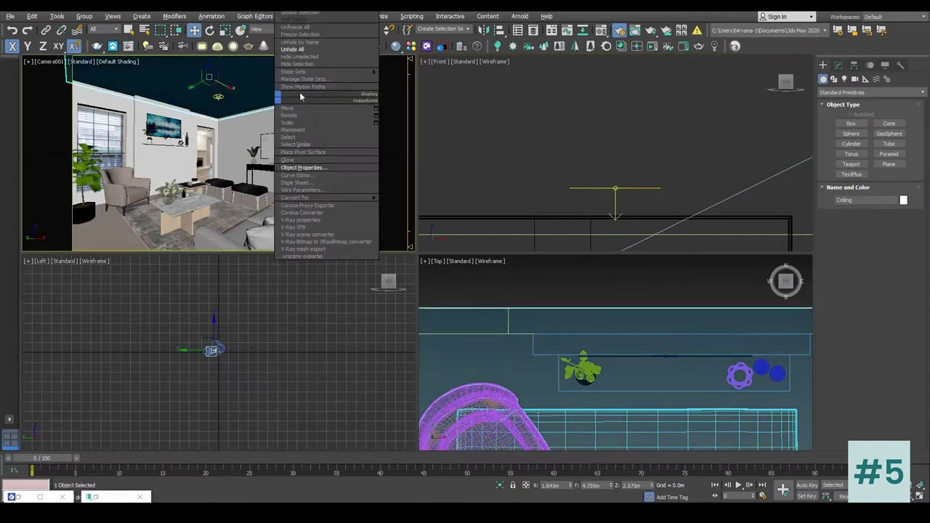
pyautogui.click(308, 64)
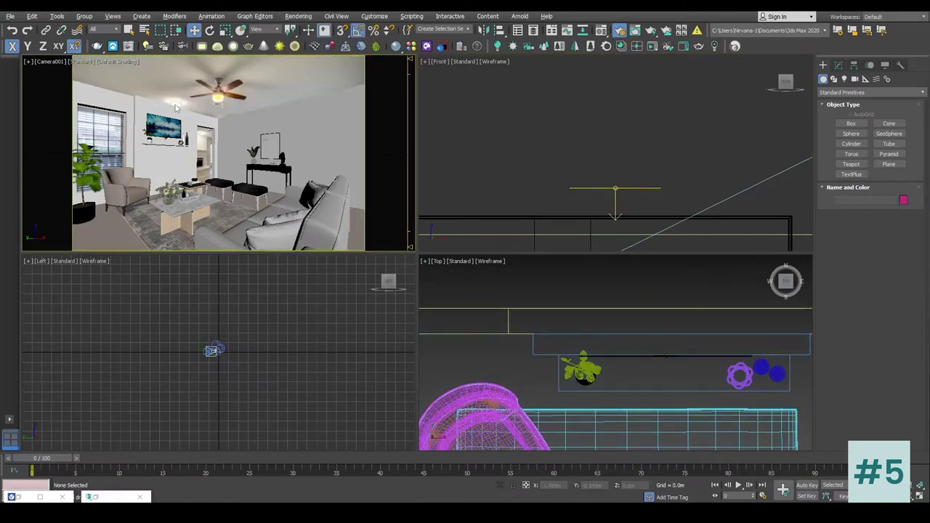
# Clone the ceiling fan's V-Ray light as one independent copy, about 0.95 m along Y towards the TV wall
pyautogui.click(615, 187)
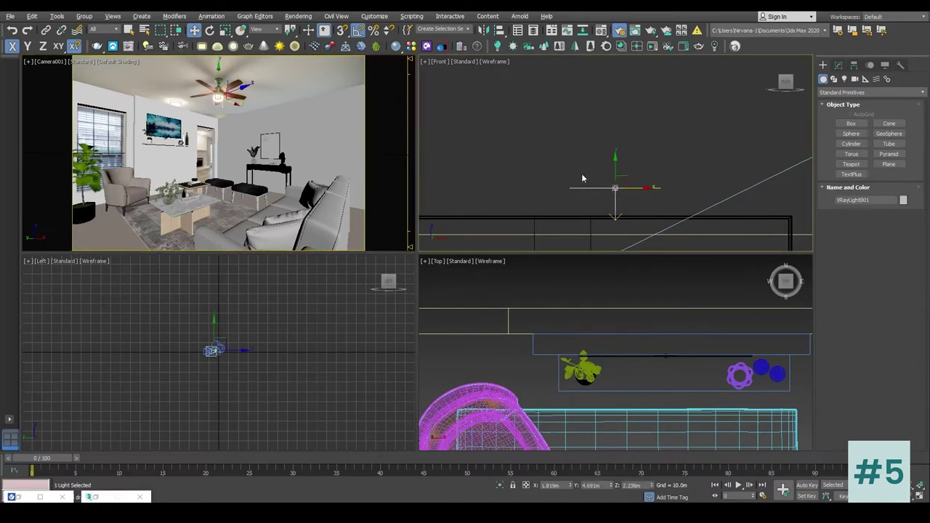
pyautogui.press('t')
pyautogui.press('z')
pyautogui.scroll(-8, 582, 179)
pyautogui.moveTo(614, 180); pyautogui.dragTo(569, 213, button='middle')
pyautogui.keyDown('shift'); pyautogui.moveTo(558, 193); pyautogui.dragTo(556, 126); pyautogui.keyUp('shift')
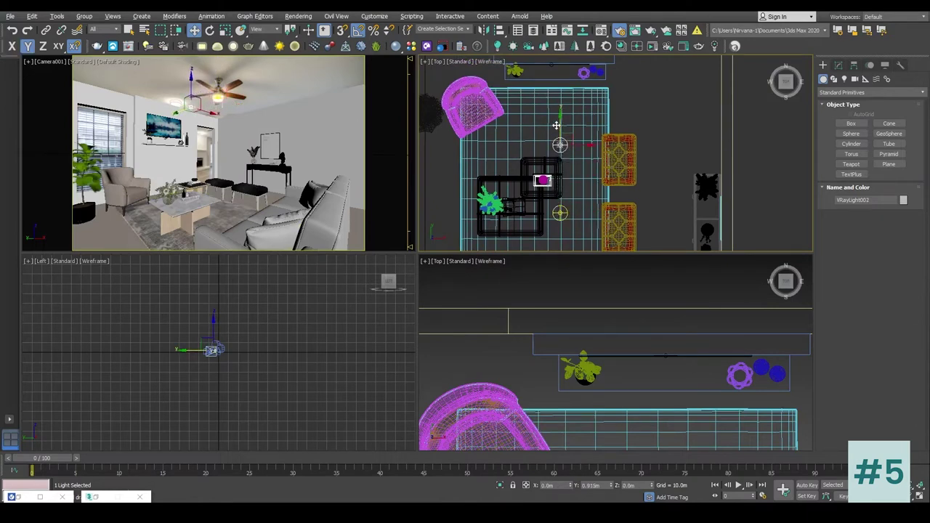
pyautogui.keyDown('shift'); pyautogui.moveTo(556, 125); pyautogui.dragTo(556, 124); pyautogui.keyUp('shift')
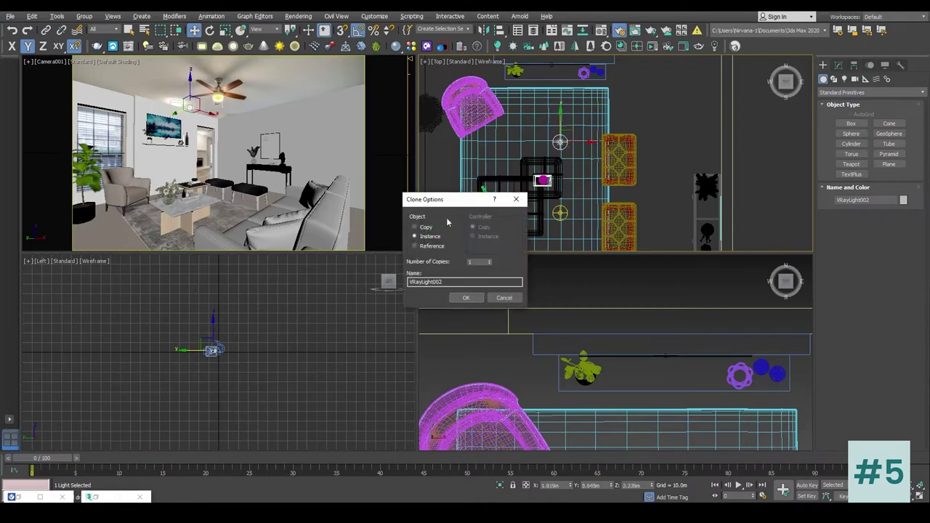
pyautogui.click(466, 297)
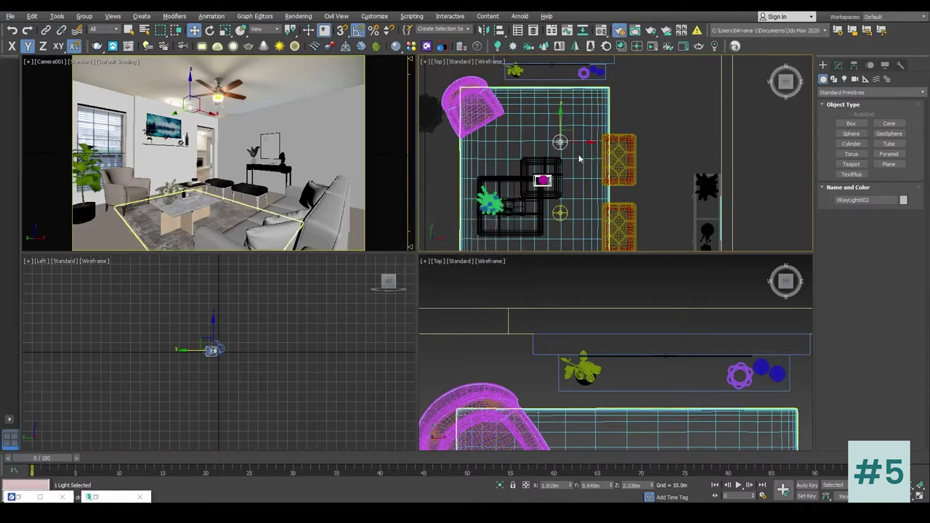
pyautogui.scroll(3, 564, 153)
pyautogui.moveTo(564, 153); pyautogui.dragTo(631, 180, button='middle')
pyautogui.moveTo(637, 166); pyautogui.dragTo(582, 166)
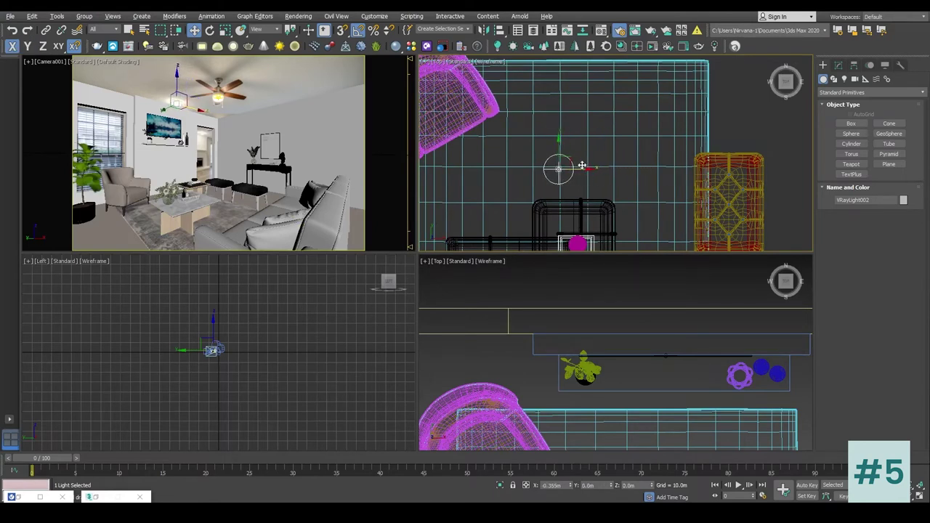
# Raise the copied light to the height of the wall's upper edge with snapping, at Z 2.571 m
pyautogui.scroll(-3, 582, 166)
pyautogui.keyDown('alt'); pyautogui.moveTo(582, 165); pyautogui.dragTo(649, 135, button='middle'); pyautogui.keyUp('alt')
pyautogui.press('s')
pyautogui.hotkey('alt', 'w')
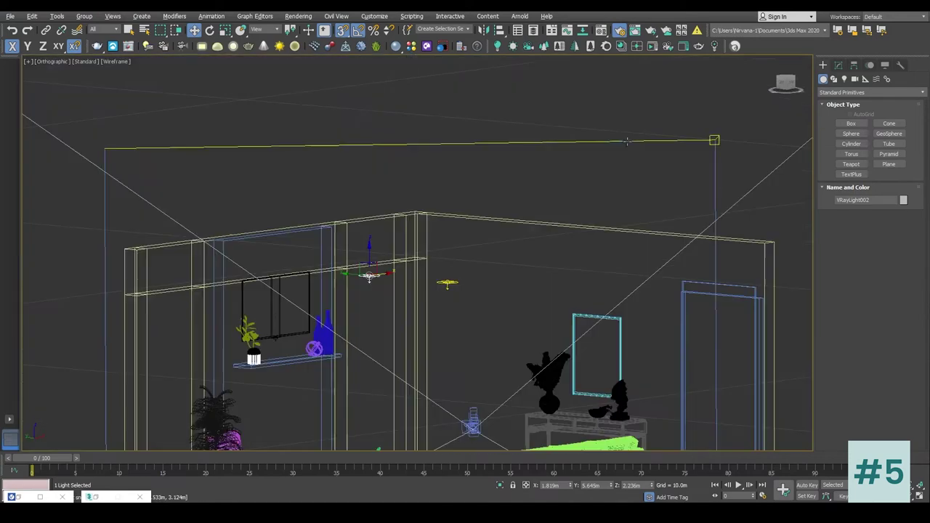
pyautogui.moveTo(544, 218)
pyautogui.keyDown('alt'); pyautogui.mouseDown(button='middle')
pyautogui.moveTo(554, 203)
pyautogui.moveTo(553, 216)
pyautogui.mouseUp(button='middle'); pyautogui.keyUp('alt')
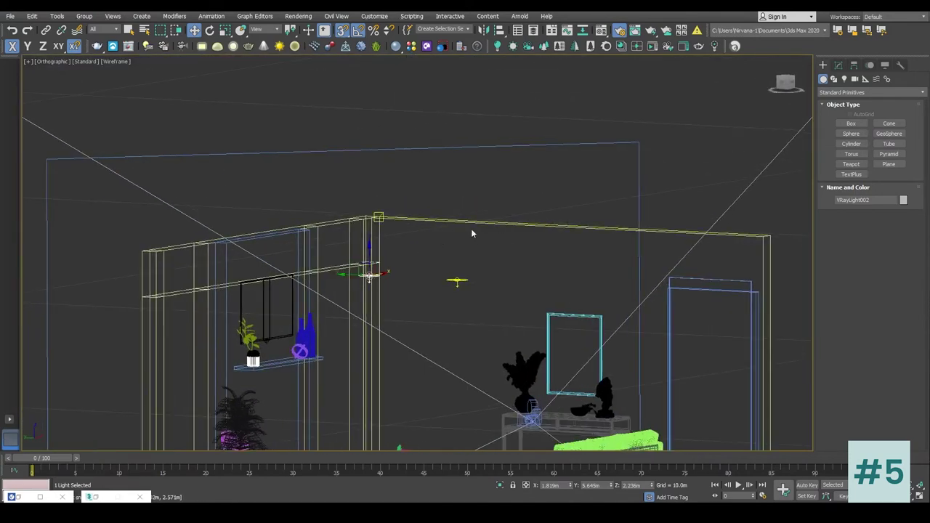
pyautogui.moveTo(369, 260); pyautogui.dragTo(352, 226)
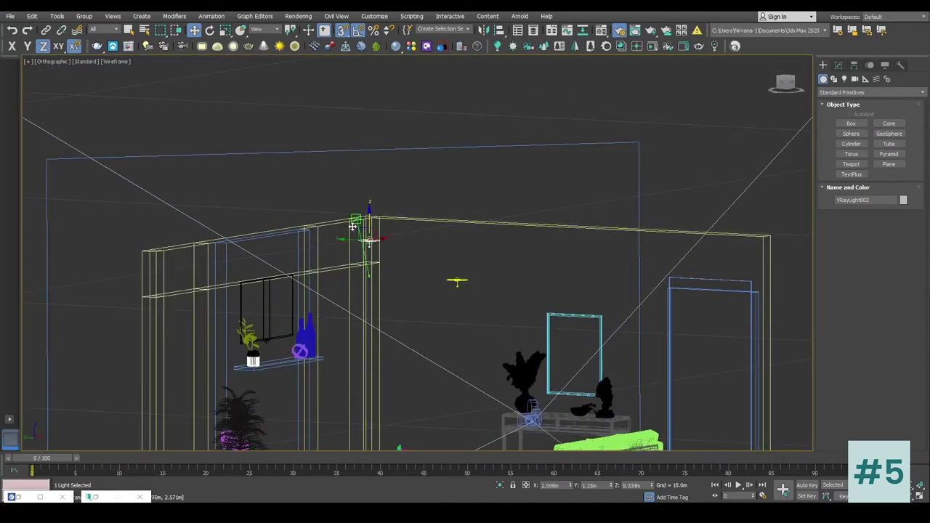
pyautogui.moveTo(444, 245)
pyautogui.keyDown('alt'); pyautogui.mouseDown(button='middle')
pyautogui.moveTo(421, 228)
pyautogui.moveTo(438, 222)
pyautogui.moveTo(428, 242)
pyautogui.mouseUp(button='middle'); pyautogui.keyUp('alt')
pyautogui.hotkey('alt', 'w')
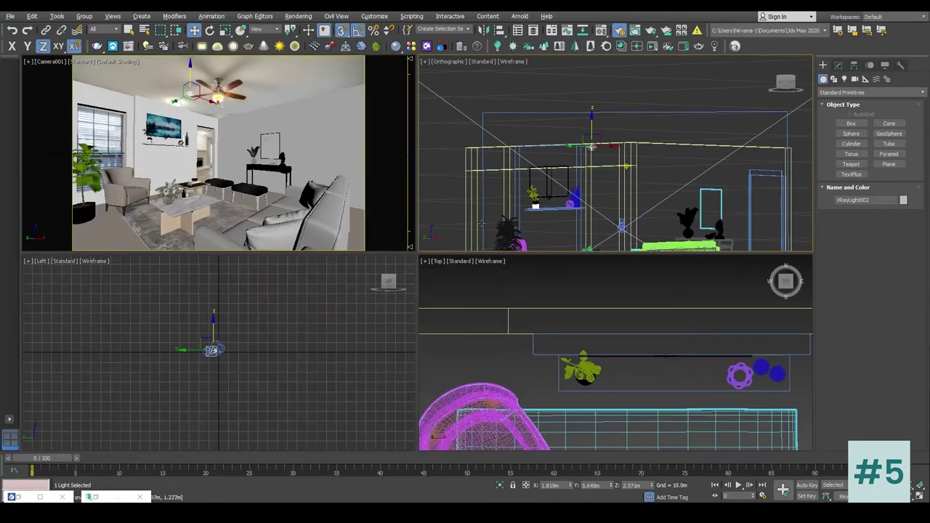
# Move the copied light to the fixture near the TV wall at X 1.792 m, Y 6.241 m, and lower it to Z 2.518 m
pyautogui.press('t')
pyautogui.press('z')
pyautogui.scroll(-3, 599, 179)
pyautogui.moveTo(629, 171); pyautogui.dragTo(565, 21)
pyautogui.scroll(-4, 598, 139)
pyautogui.moveTo(598, 138); pyautogui.dragTo(606, 288, button='middle')
pyautogui.moveTo(589, 209); pyautogui.dragTo(614, 161)
pyautogui.keyDown('alt'); pyautogui.moveTo(635, 187); pyautogui.dragTo(683, 126, button='middle'); pyautogui.keyUp('alt')
pyautogui.moveTo(617, 150); pyautogui.dragTo(617, 154)
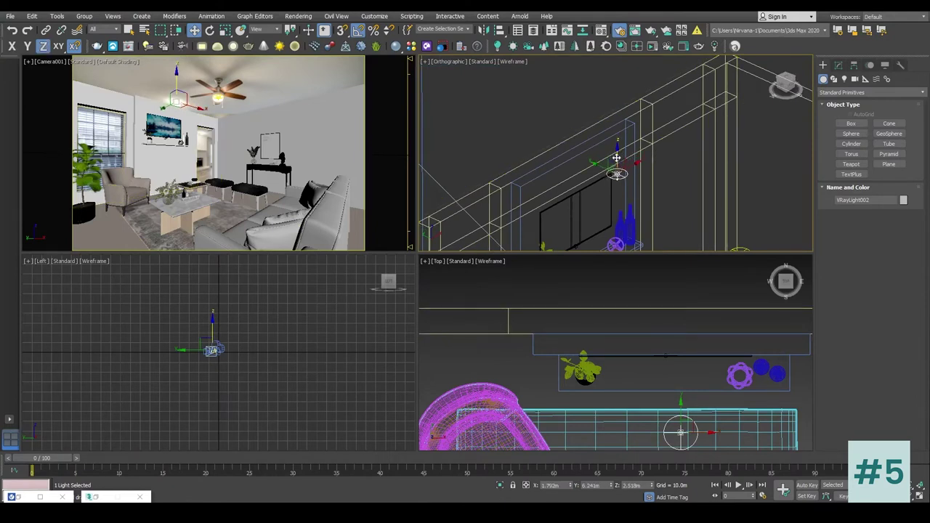
# Set the copied light's radius to 0.2 m
pyautogui.click(839, 65)
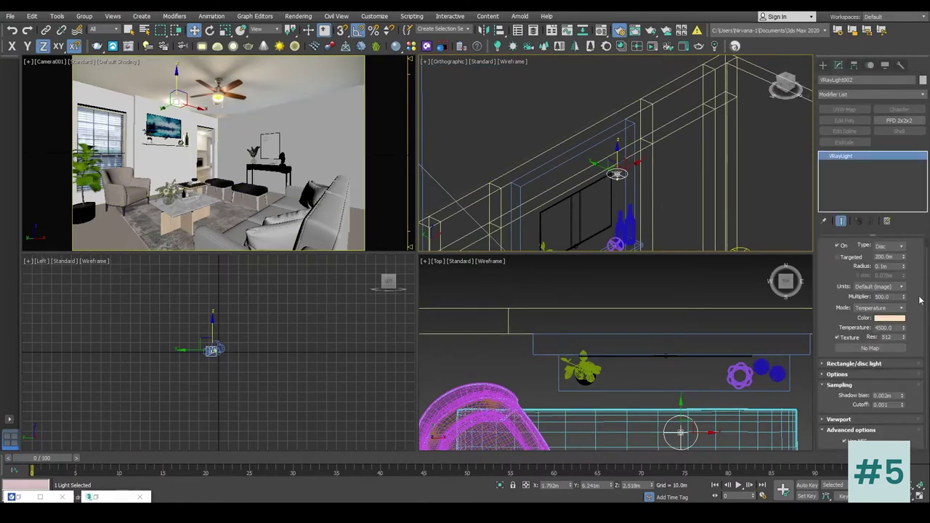
pyautogui.press('Return')
pyautogui.click(278, 82)
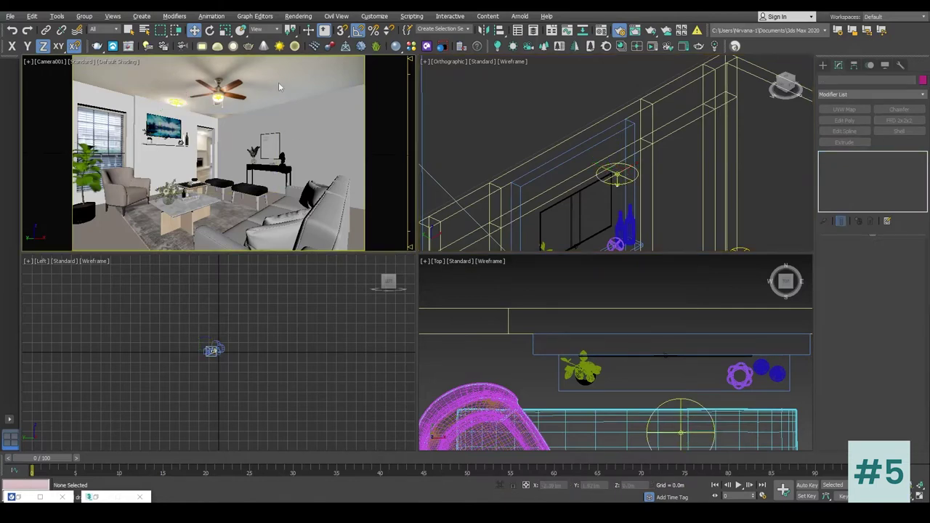
pyautogui.hotkey('alt', 'w')
# Set the radius of the disc light near the TV wall to 0.15 m
pyautogui.click(344, 147)
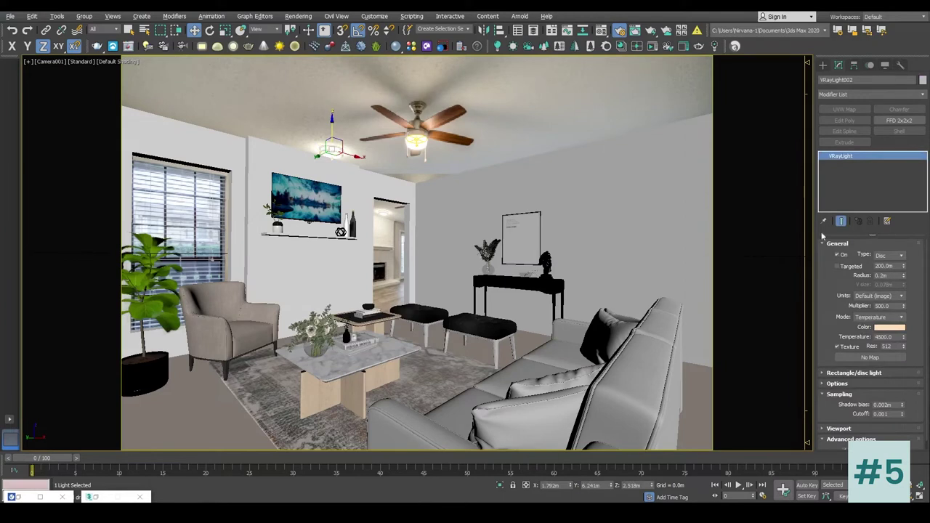
pyautogui.doubleClick(883, 276)
pyautogui.write('0.15')
pyautogui.press('Return')
# Compare with the fan light's settings, and lower the light near the TV wall to Z 2.466 m
pyautogui.click(418, 135)
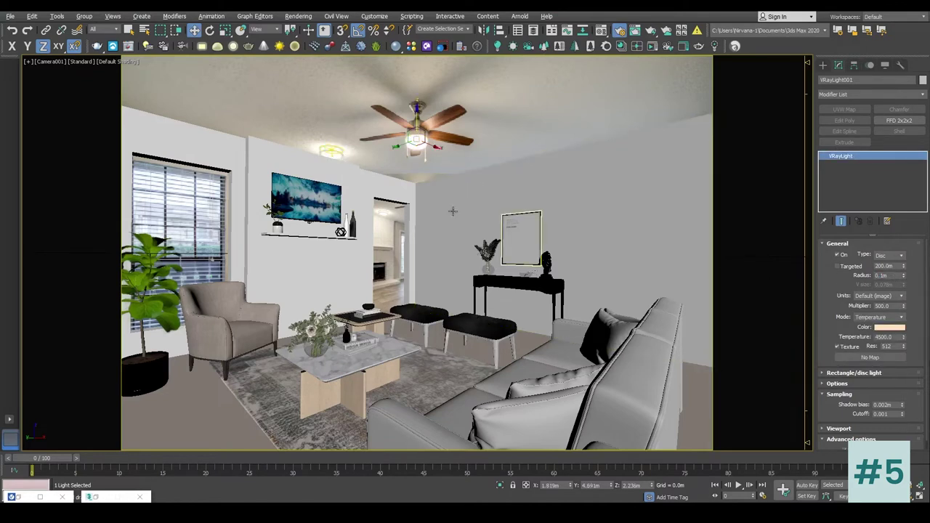
pyautogui.click(333, 147)
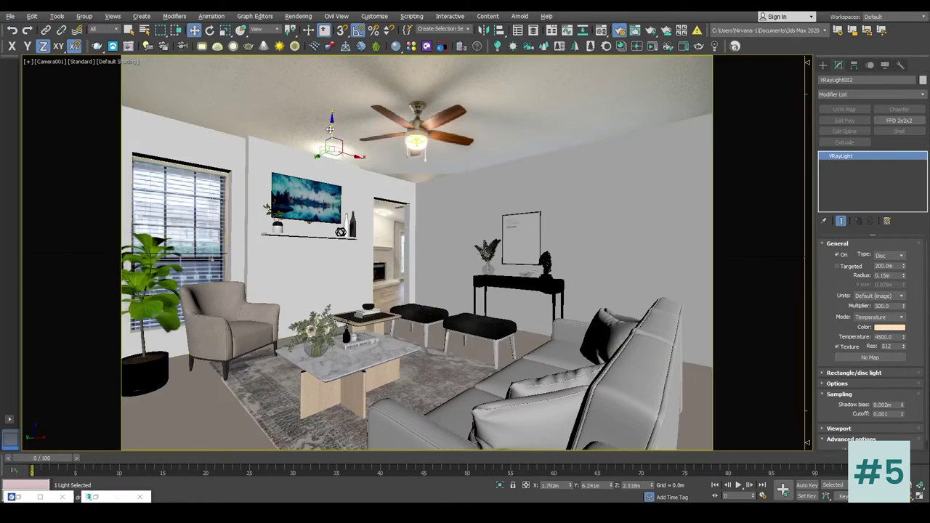
pyautogui.moveTo(332, 129); pyautogui.dragTo(332, 135)
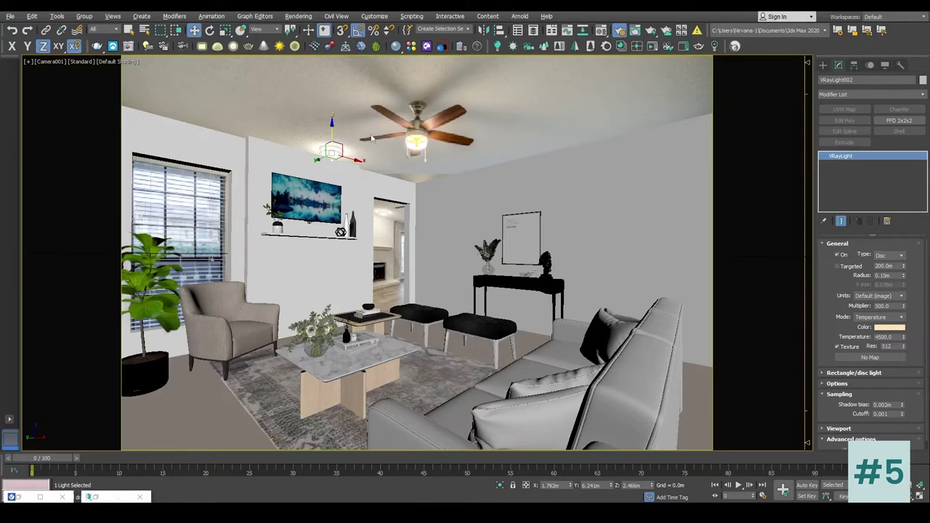
pyautogui.click(498, 150)
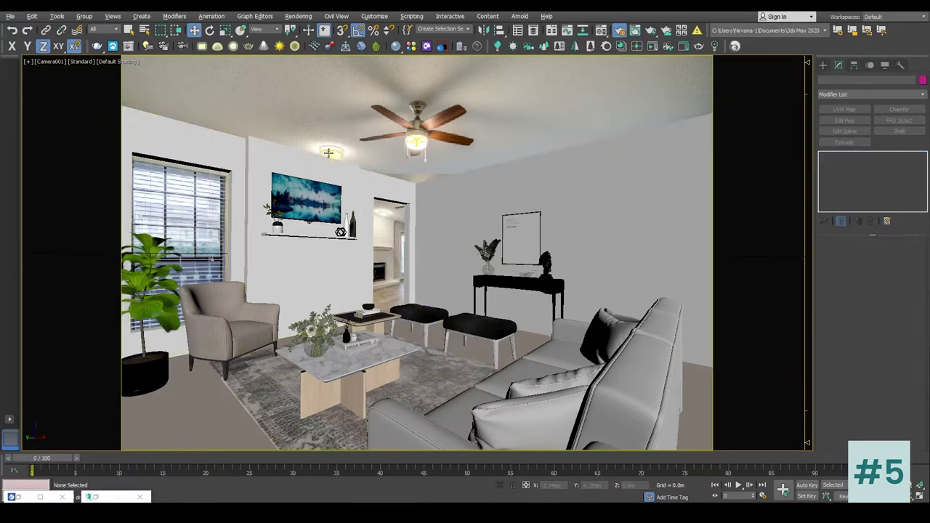
pyautogui.click(328, 153)
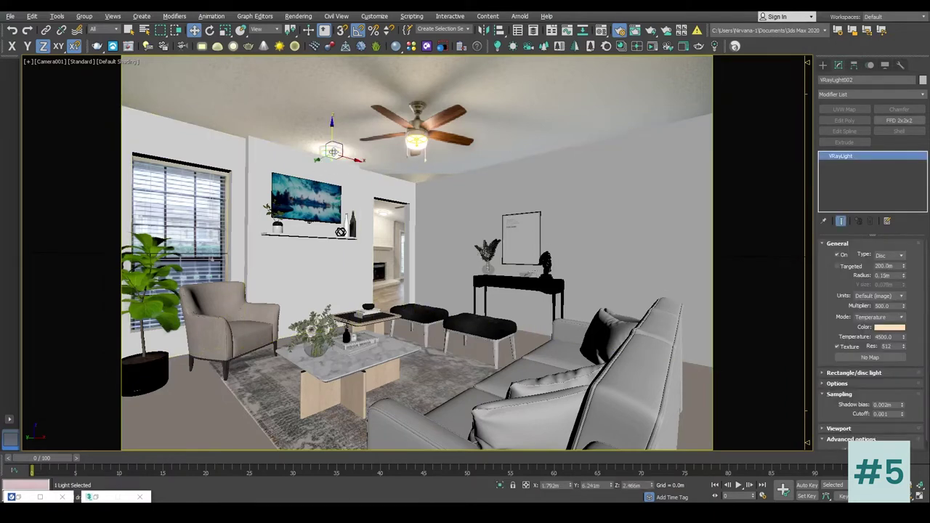
pyautogui.click(498, 137)
# Unhide the Ceiling object by name
pyautogui.rightClick(499, 124)
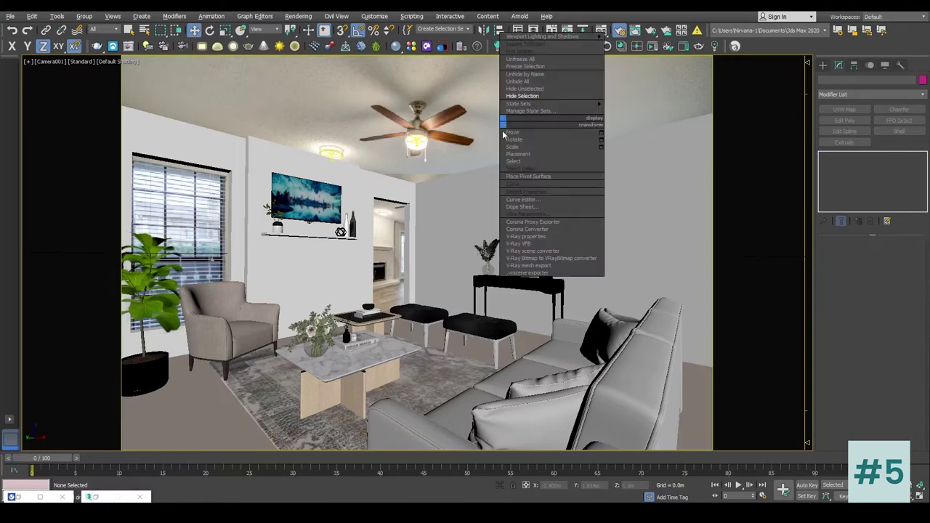
pyautogui.click(546, 75)
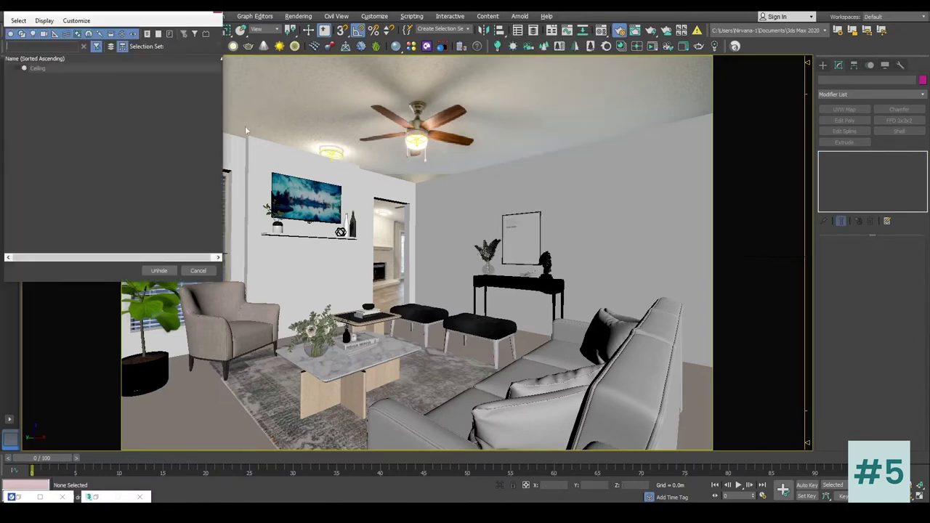
pyautogui.doubleClick(37, 69)
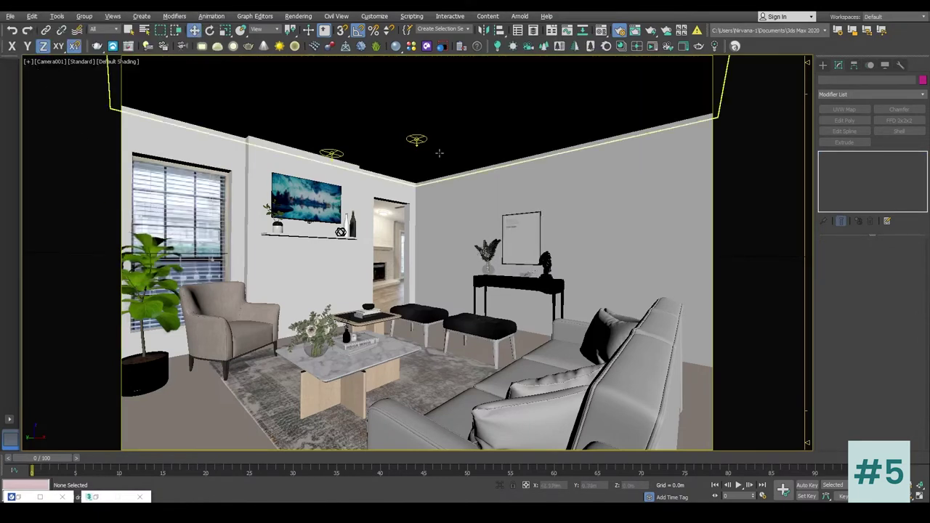
# Hide the image plane visible through the door opening in the back wall
pyautogui.click(483, 118)
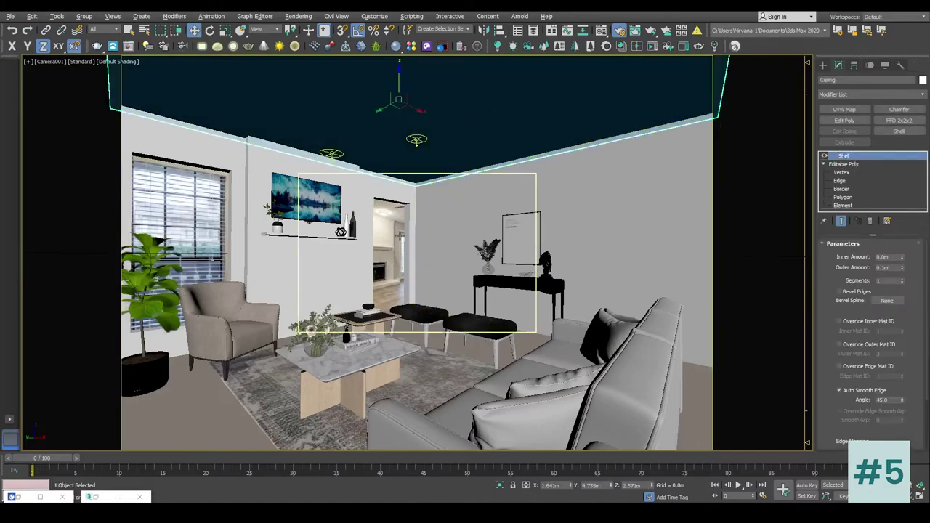
pyautogui.click(396, 244)
pyautogui.rightClick(396, 243)
pyautogui.click(429, 216)
# Open the V-Ray Frame Buffer to view the camera render
pyautogui.rightClick(454, 119)
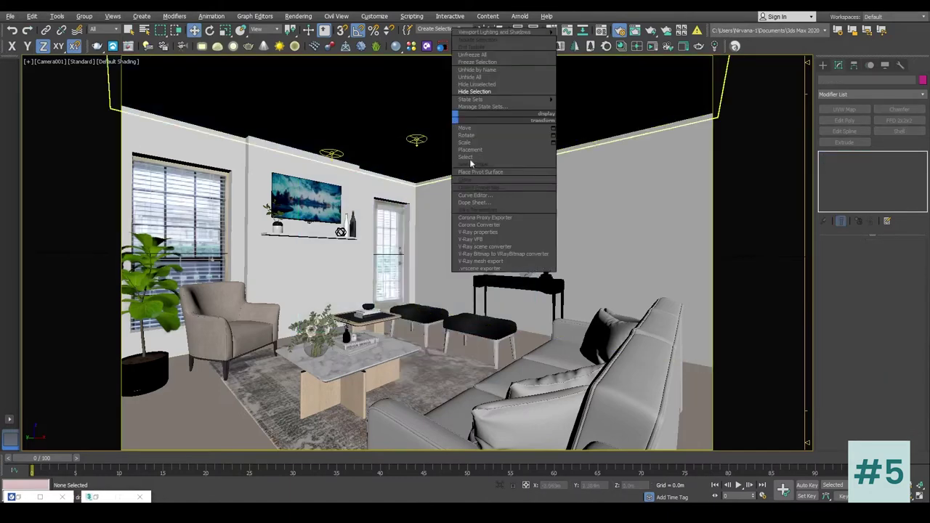
pyautogui.click(482, 239)
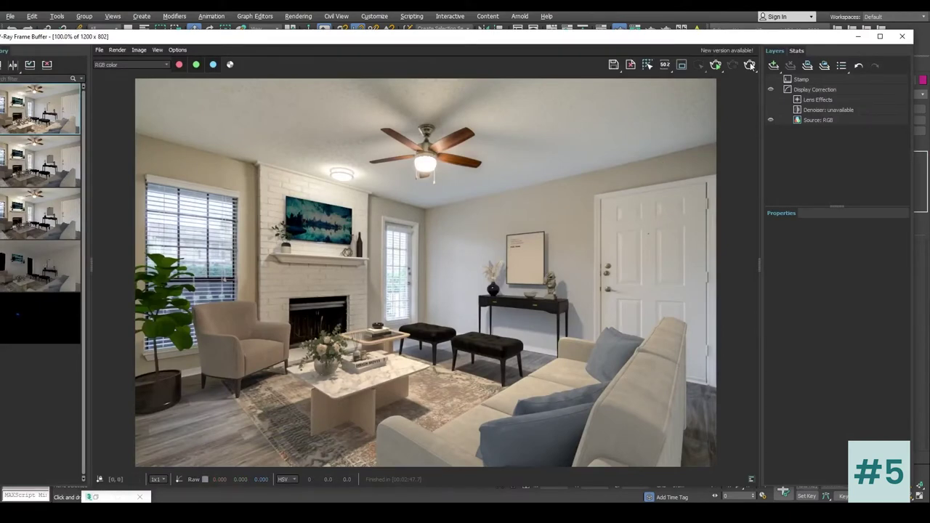
# Check the settings of the fan light and the TV-wall light, and render the camera view again
pyautogui.moveTo(530, 41); pyautogui.dragTo(469, 308)
pyautogui.click(416, 139)
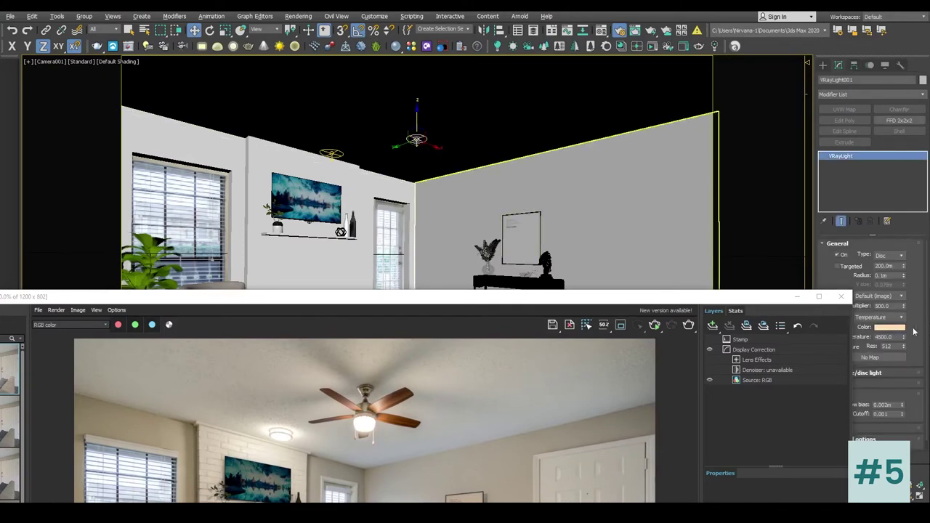
pyautogui.click(332, 153)
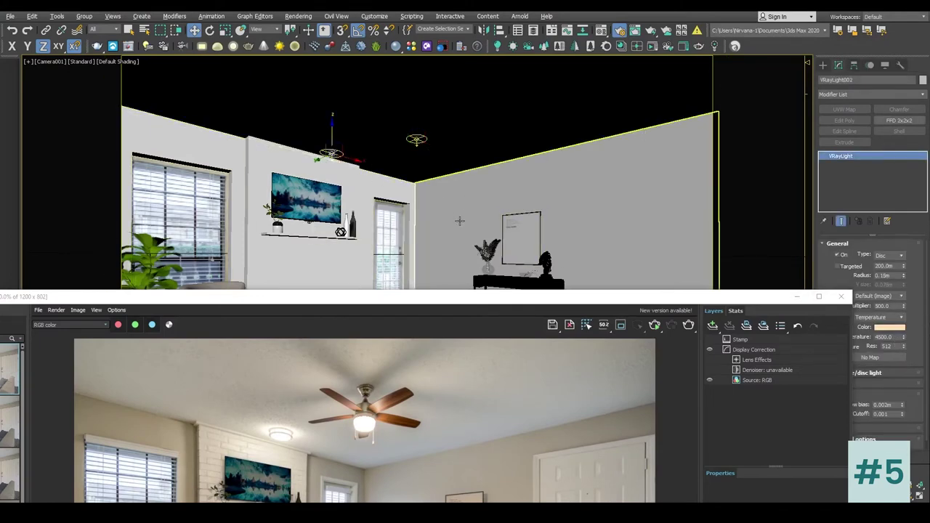
pyautogui.moveTo(605, 298); pyautogui.dragTo(628, 103)
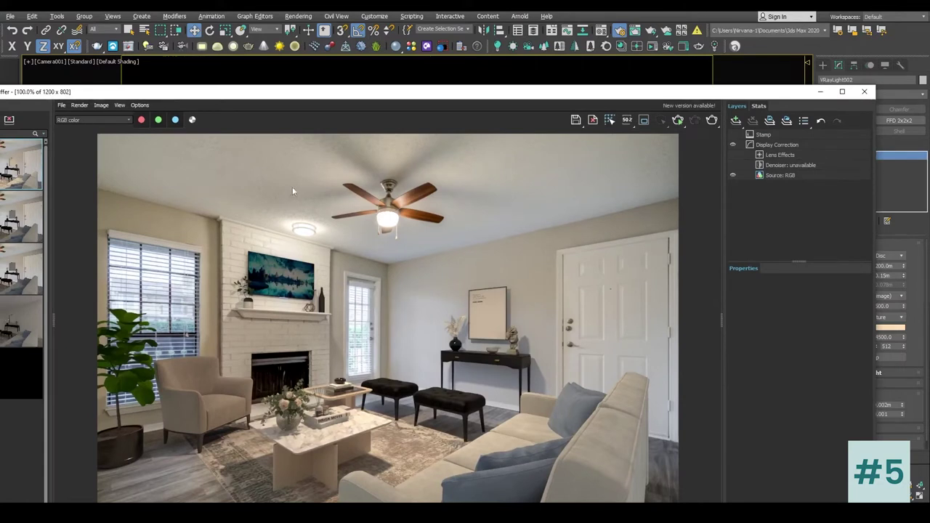
pyautogui.moveTo(460, 93); pyautogui.dragTo(477, 85)
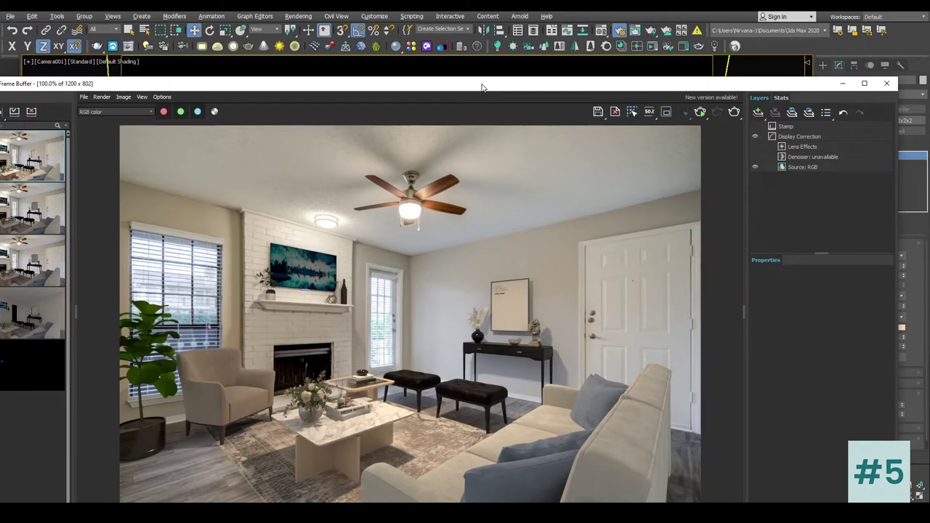
pyautogui.moveTo(357, 90); pyautogui.dragTo(399, 55)
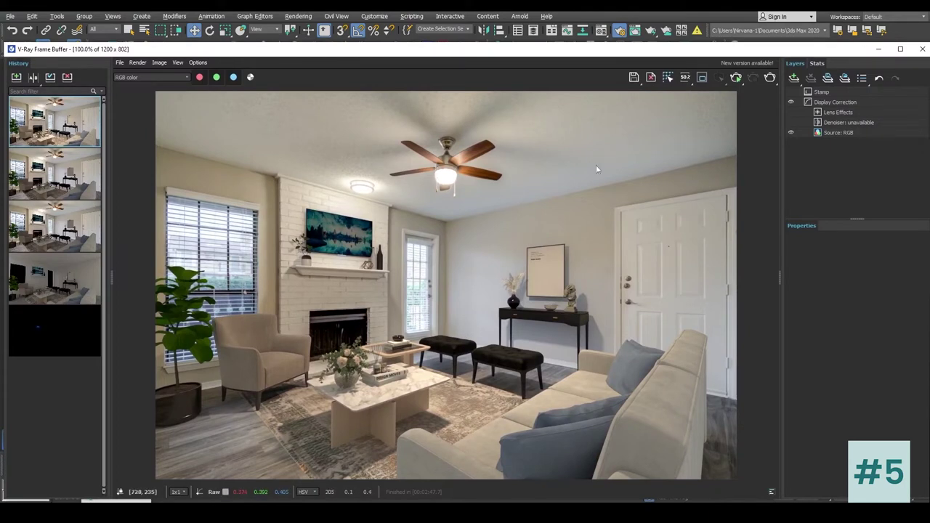
pyautogui.click(770, 77)
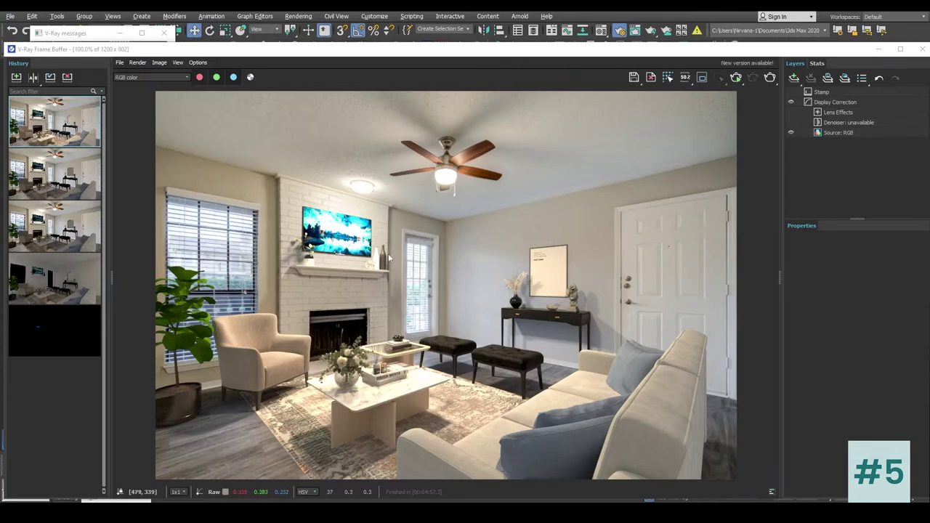
# Examine the new render up close around the TV, mantel bottles, coffee table and console for overexposed areas
pyautogui.scroll(3, 388, 255)
pyautogui.scroll(3, 388, 256)
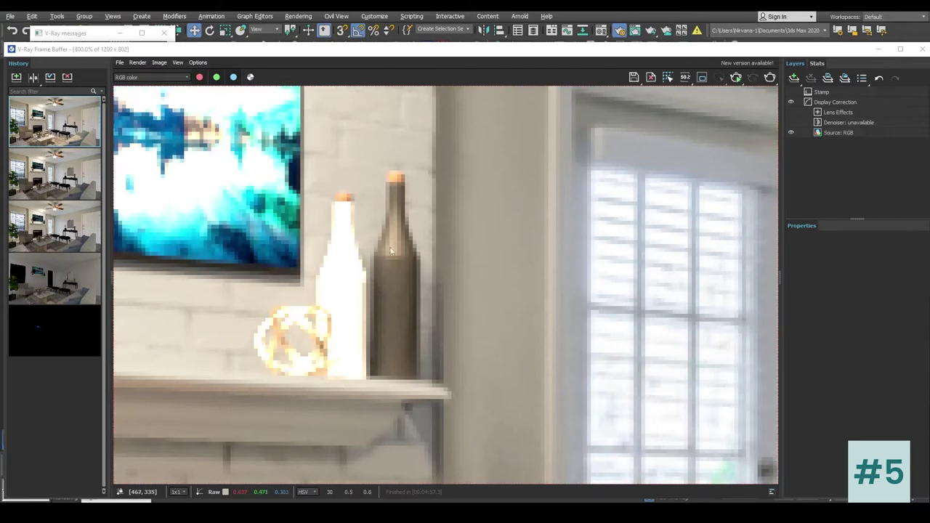
pyautogui.scroll(-3, 301, 258)
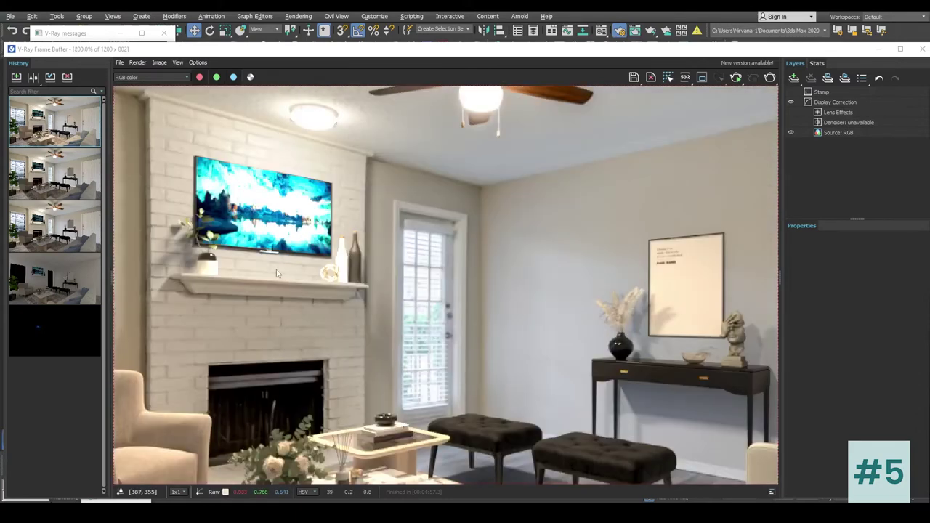
pyautogui.scroll(1, 298, 251)
pyautogui.scroll(-1, 295, 242)
pyautogui.scroll(-1, 296, 228)
pyautogui.scroll(1, 392, 208)
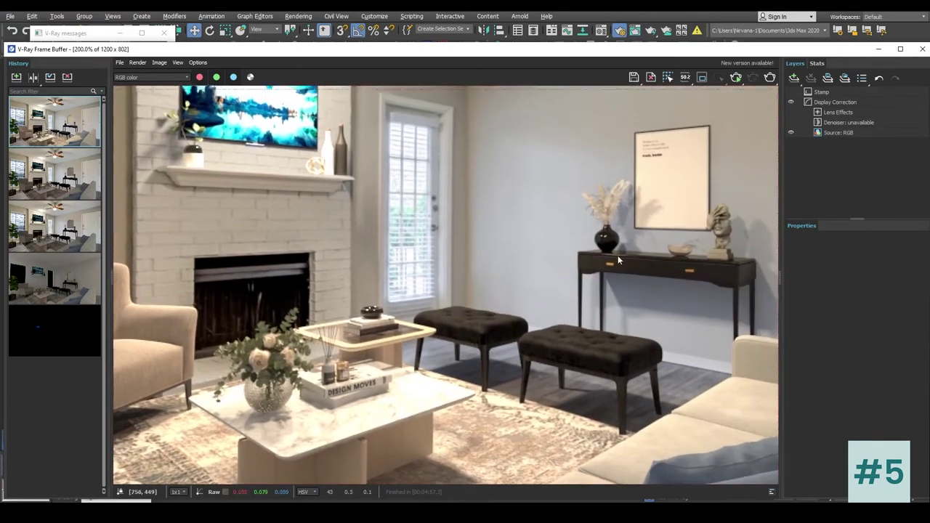
pyautogui.scroll(-2, 612, 277)
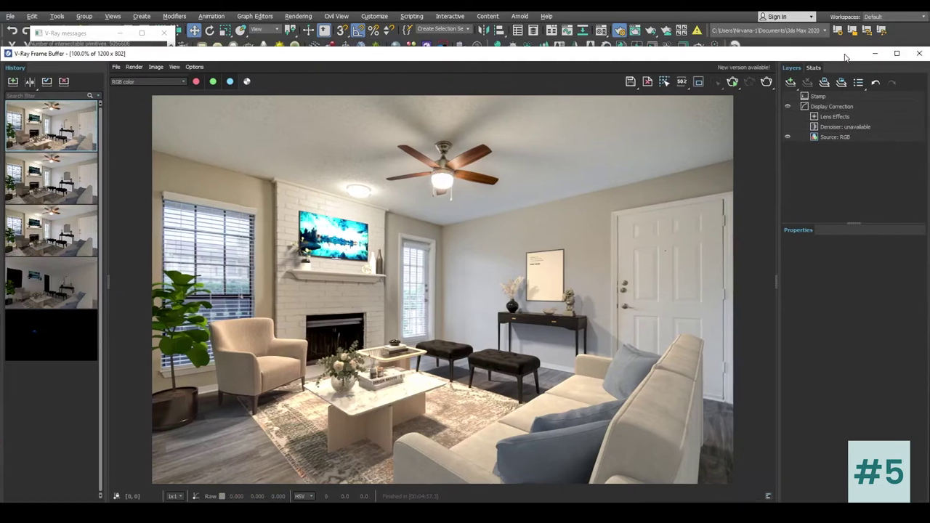
# Set the multiplier of the TV-wall disc light to 200 and of the fan disc light to 300
pyautogui.moveTo(849, 53); pyautogui.dragTo(644, 225)
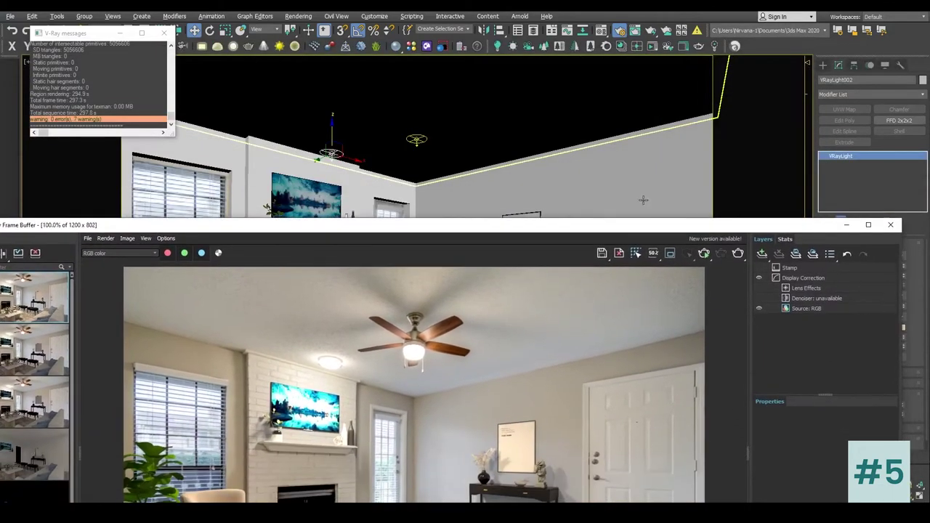
pyautogui.click(847, 225)
pyautogui.doubleClick(895, 307)
pyautogui.write('200.0')
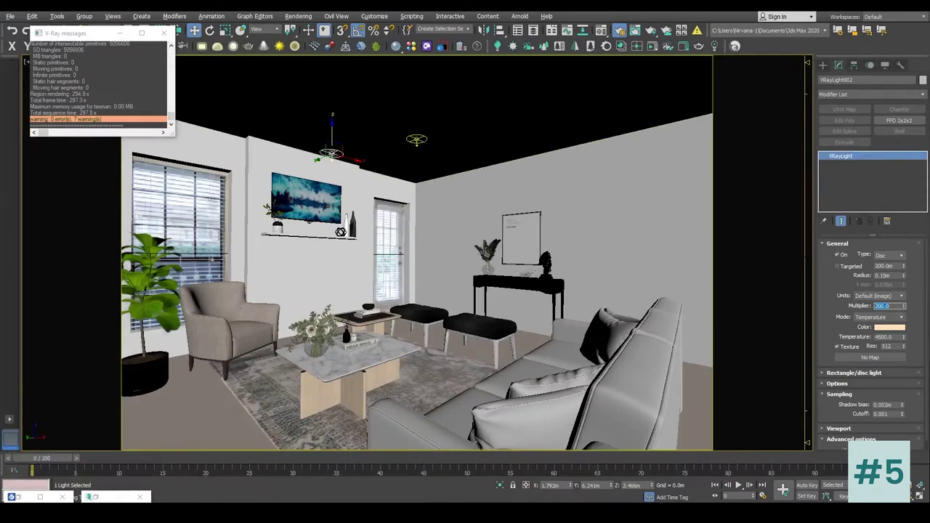
pyautogui.click(416, 139)
pyautogui.doubleClick(890, 306)
pyautogui.write('3')
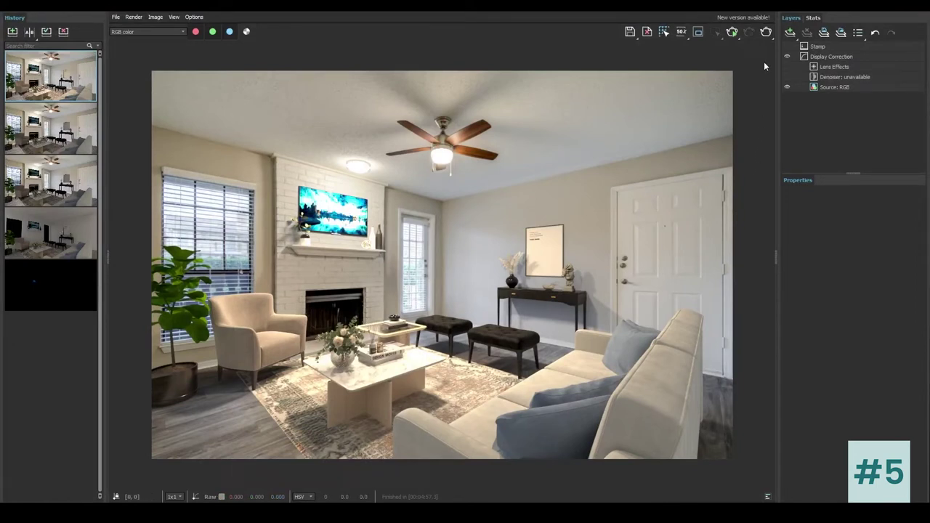
# Save the current render to the frame buffer history and render the camera view with the reduced light intensities
pyautogui.click(12, 32)
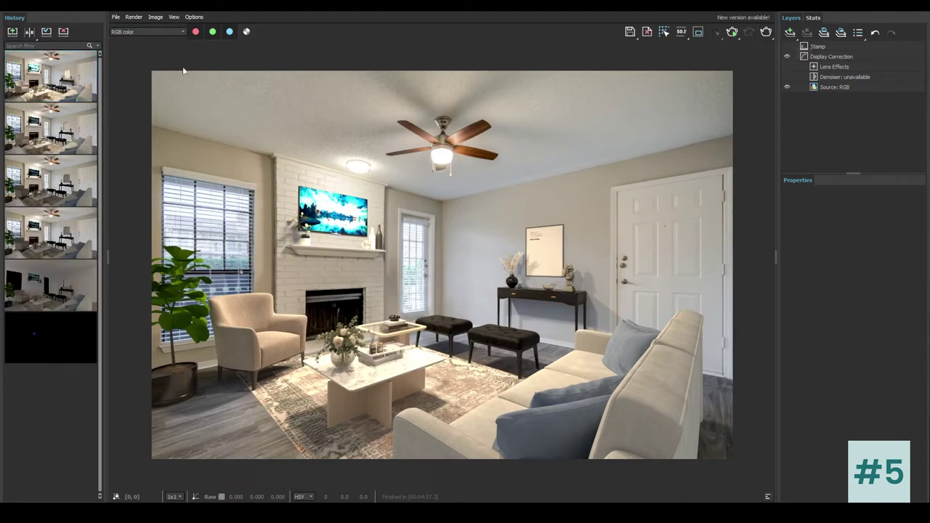
pyautogui.click(766, 31)
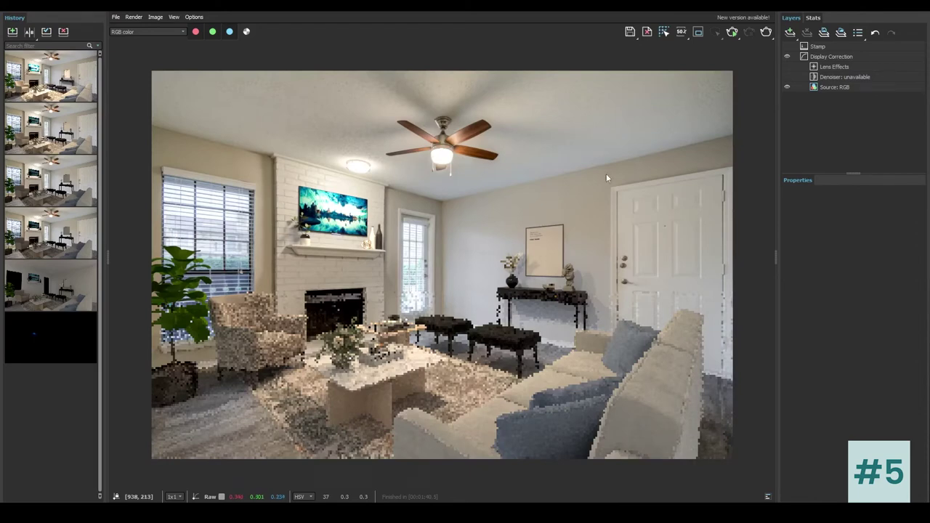
pyautogui.scroll(2, 350, 269)
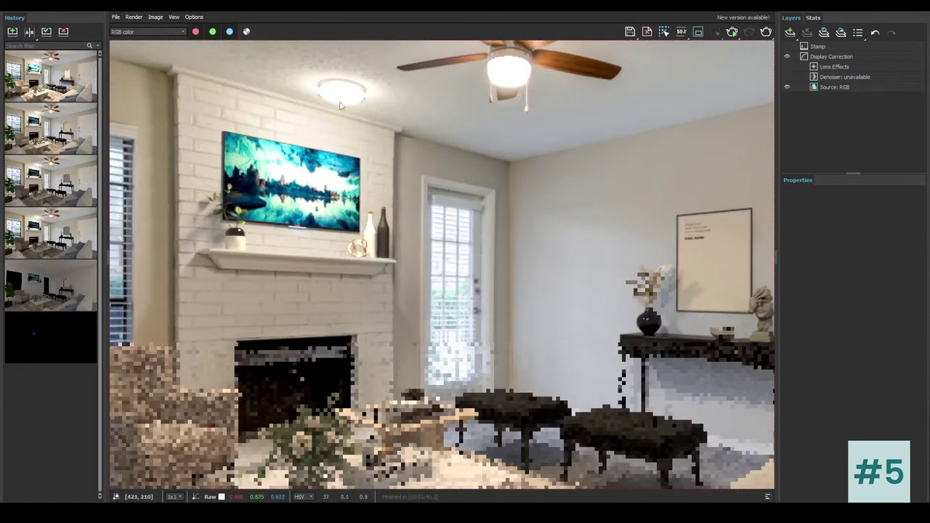
# Set the multiplier of the disc light near the TV wall to 100
pyautogui.click(870, 10)
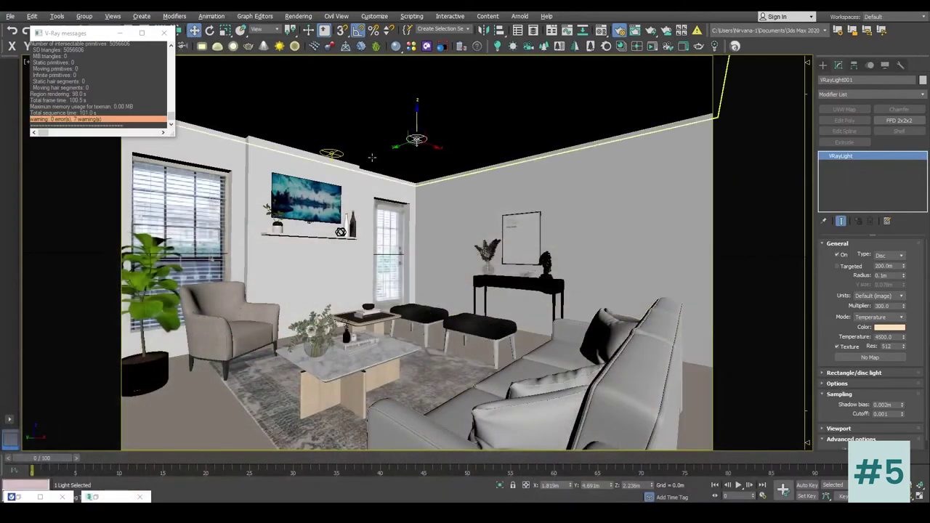
pyautogui.doubleClick(896, 306)
pyautogui.write('100')
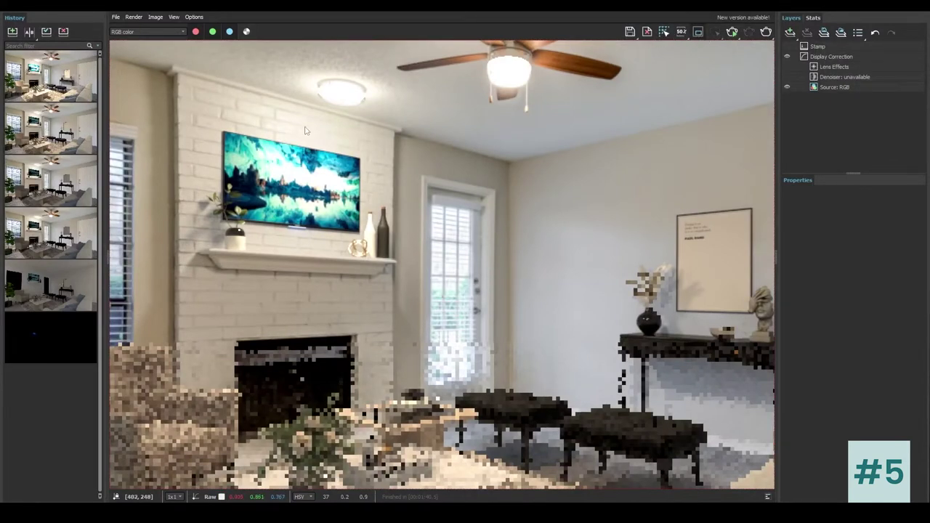
# Render a region around the TV and mantel, and render the full frame with region rendering turned off
pyautogui.moveTo(188, 80); pyautogui.dragTo(416, 315)
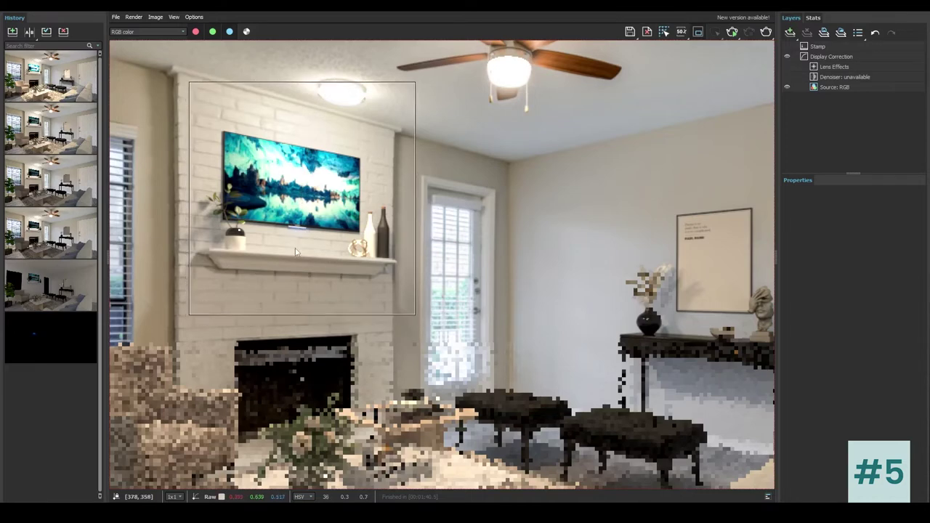
pyautogui.click(766, 33)
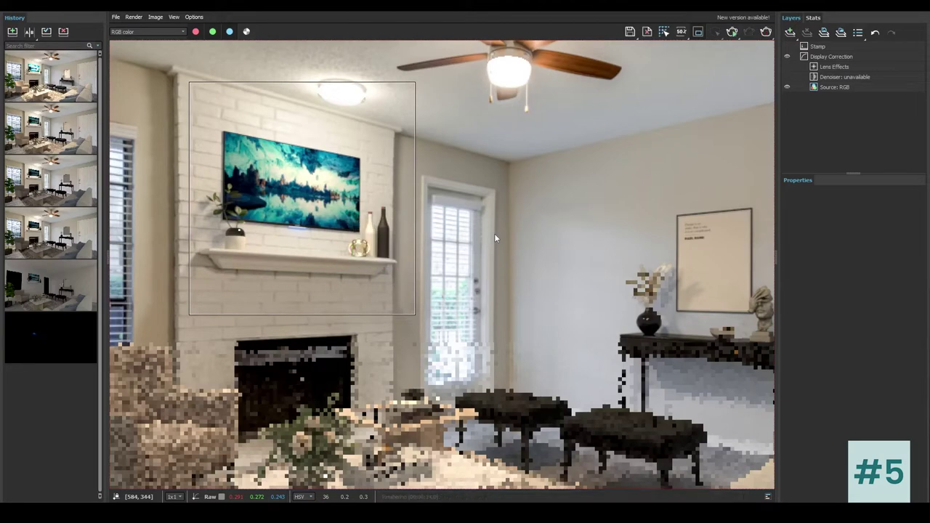
pyautogui.scroll(-1, 435, 225)
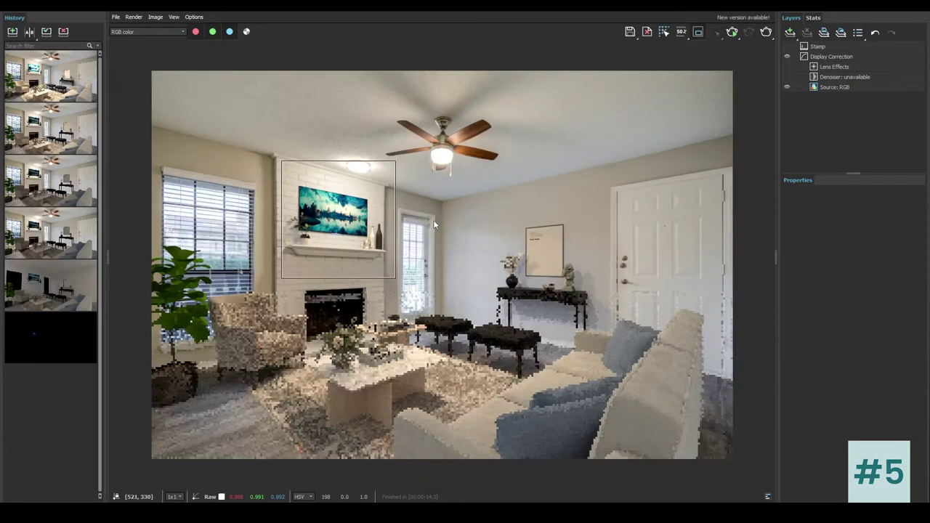
pyautogui.click(698, 32)
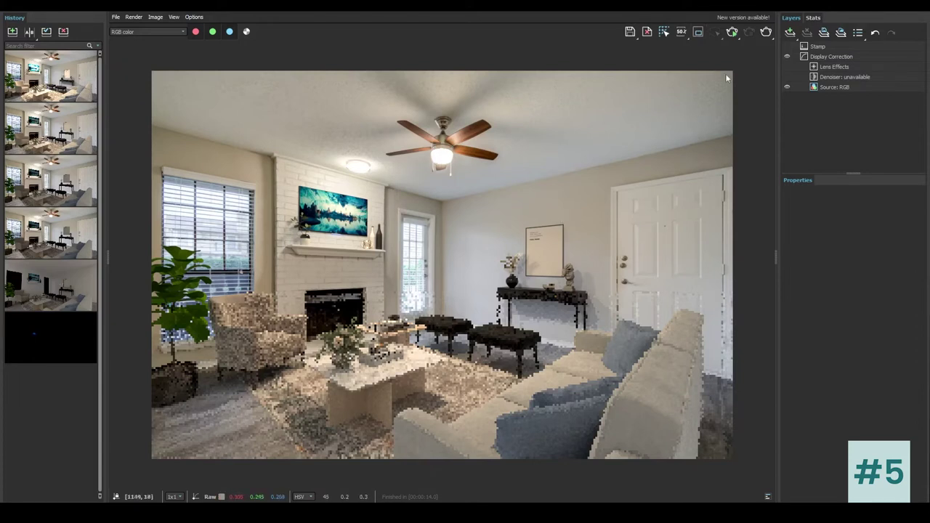
pyautogui.click(766, 32)
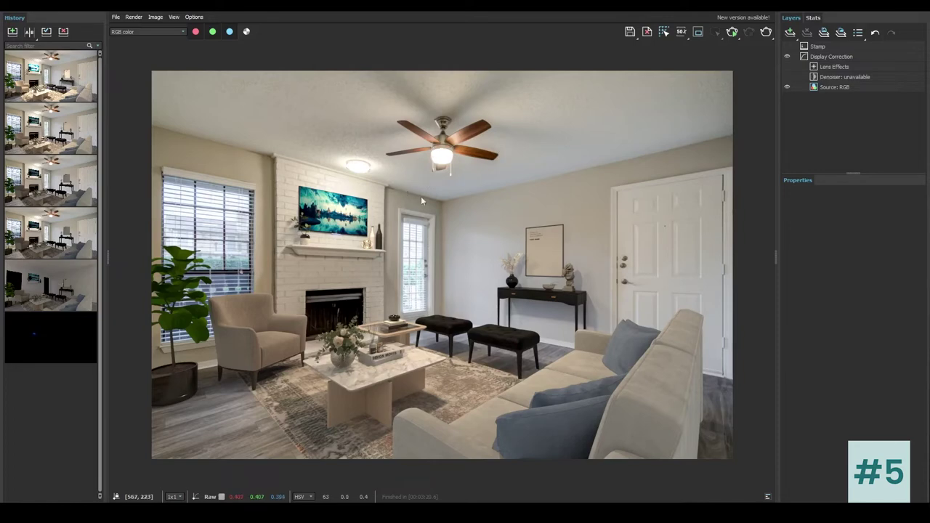
# Inspect the finished render's lighting on the TV wall, coffee table, benches, console and window side
pyautogui.scroll(3, 353, 317)
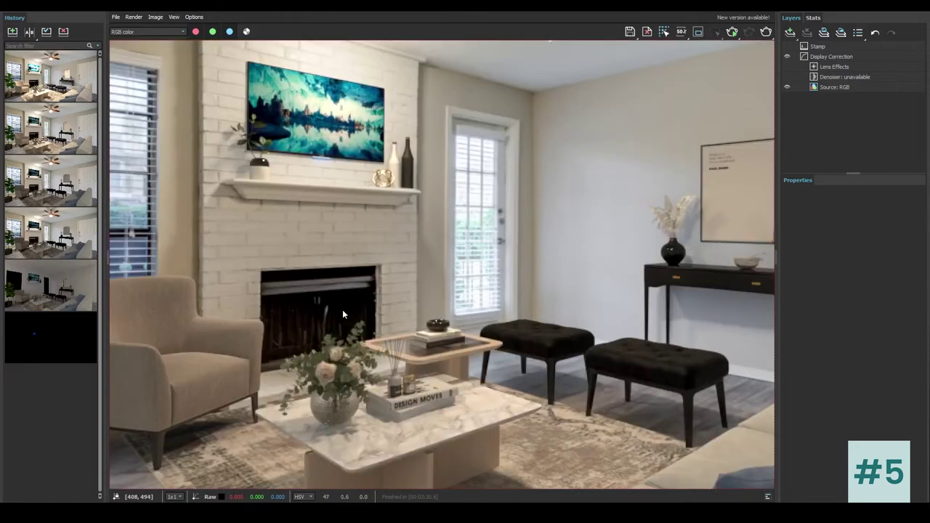
pyautogui.moveTo(371, 288); pyautogui.dragTo(532, 282)
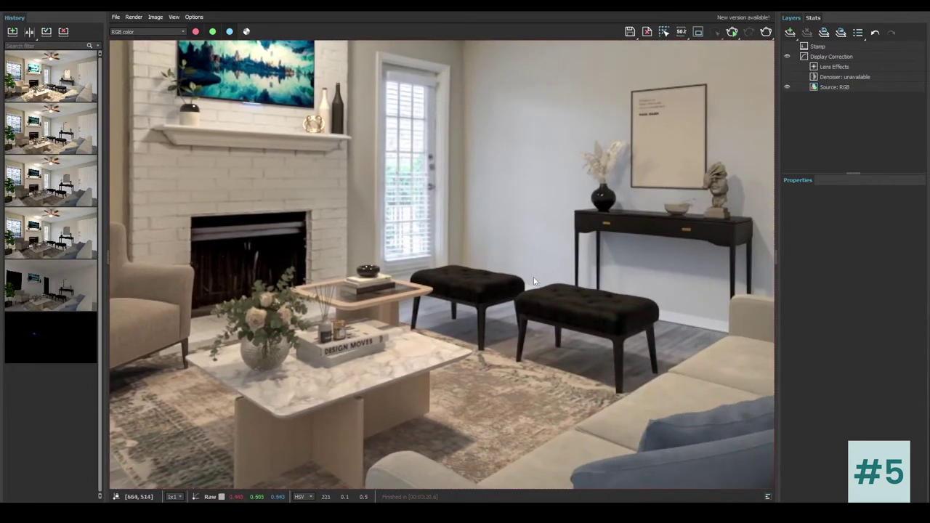
pyautogui.moveTo(421, 333); pyautogui.dragTo(389, 362)
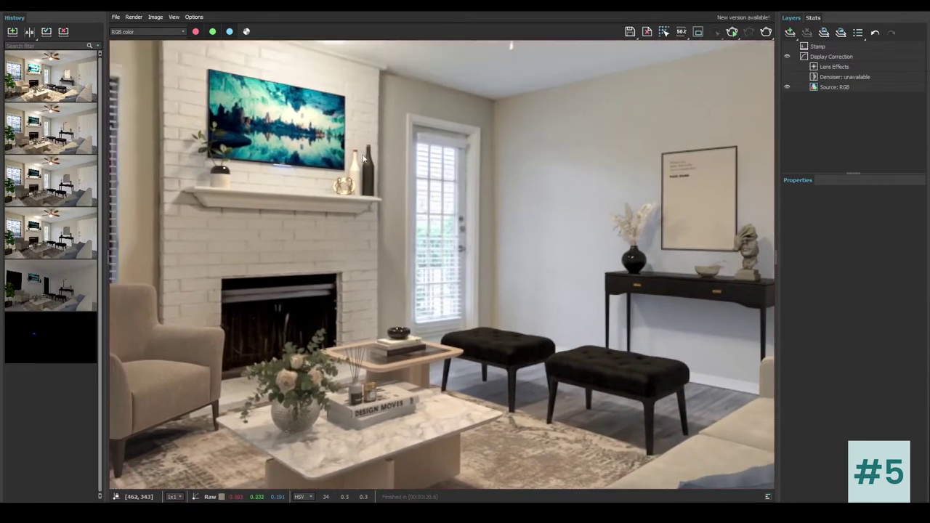
pyautogui.scroll(-5, 203, 163)
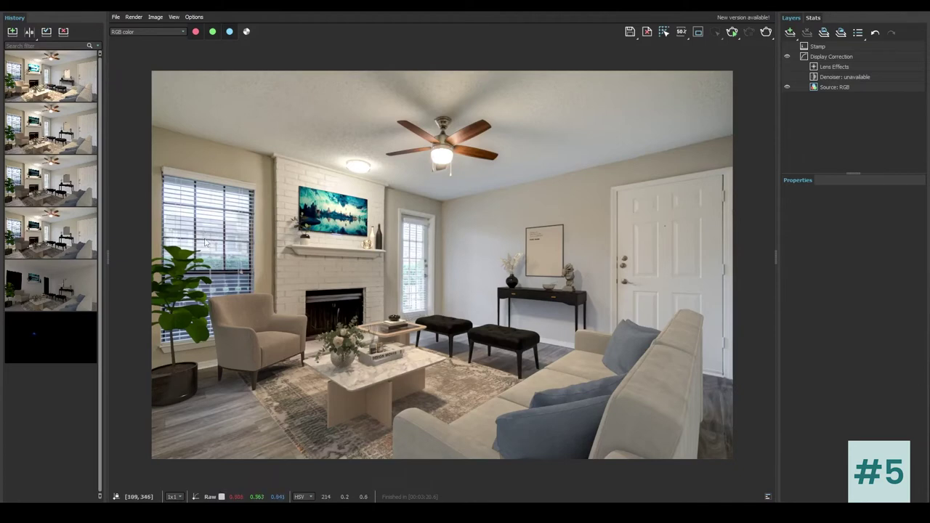
pyautogui.scroll(2, 217, 244)
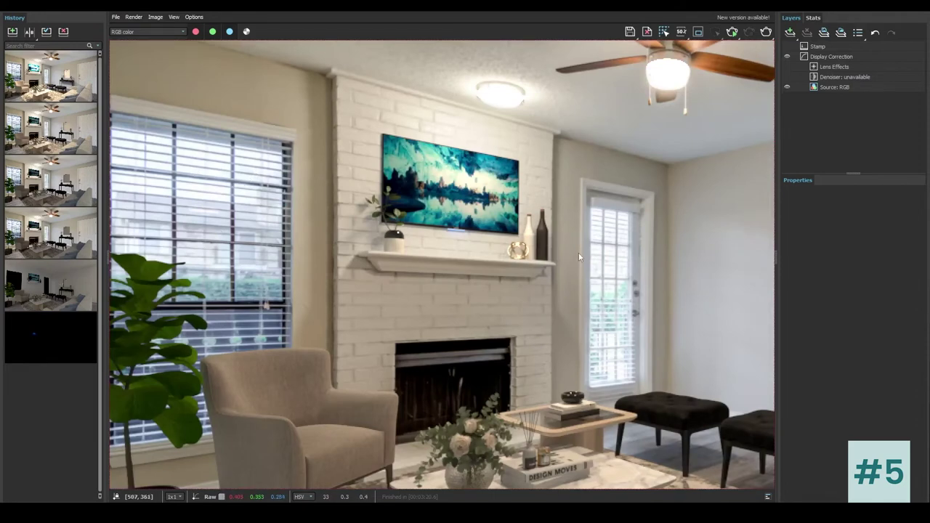
pyautogui.scroll(-2, 578, 252)
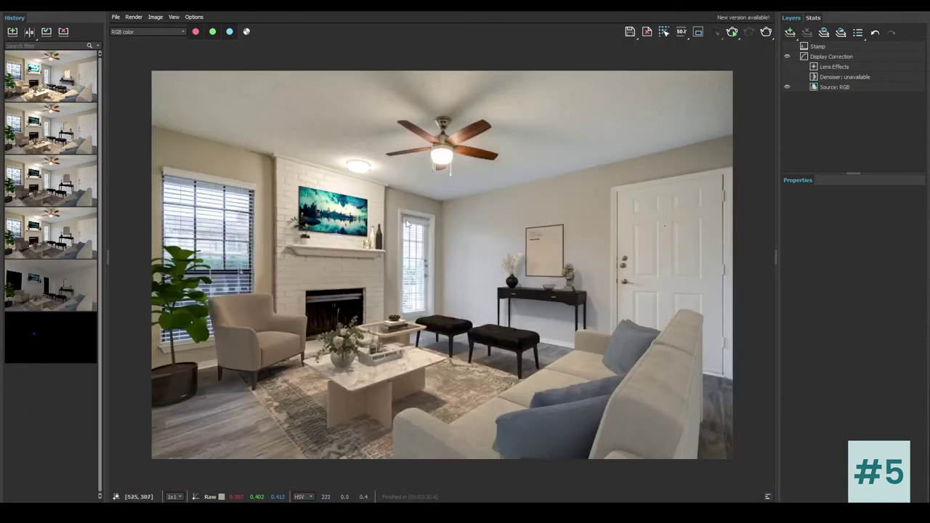
# Create a V-Ray plane light about 0.85 m by 1.98 m over the glass door opening in the Front view
pyautogui.click(875, 13)
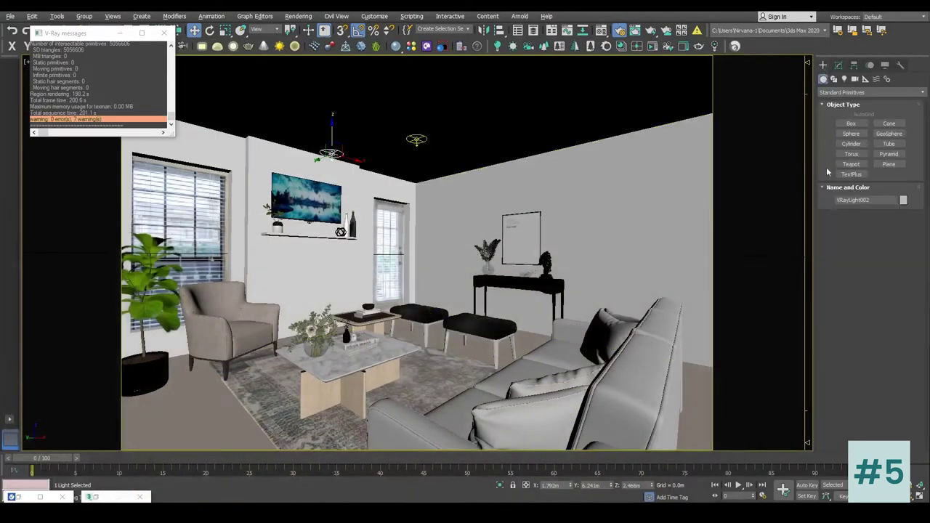
pyautogui.click(845, 78)
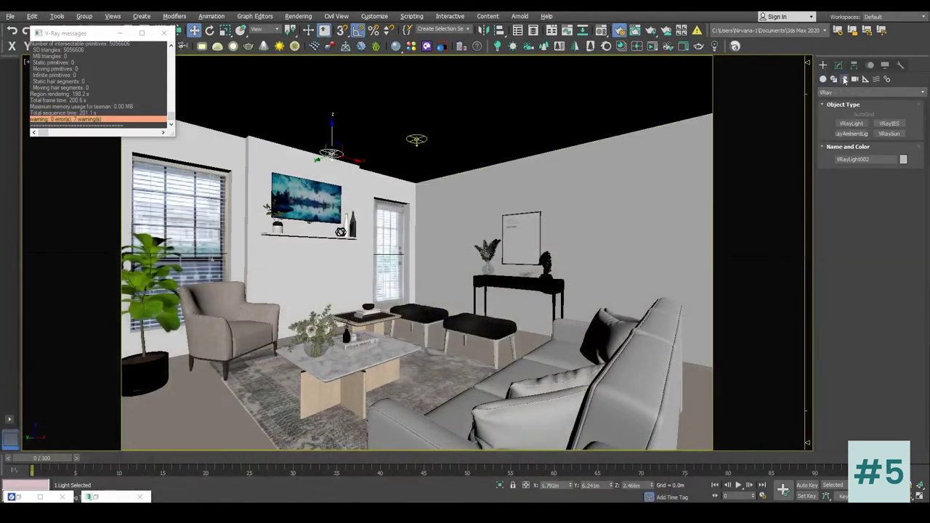
pyautogui.click(851, 124)
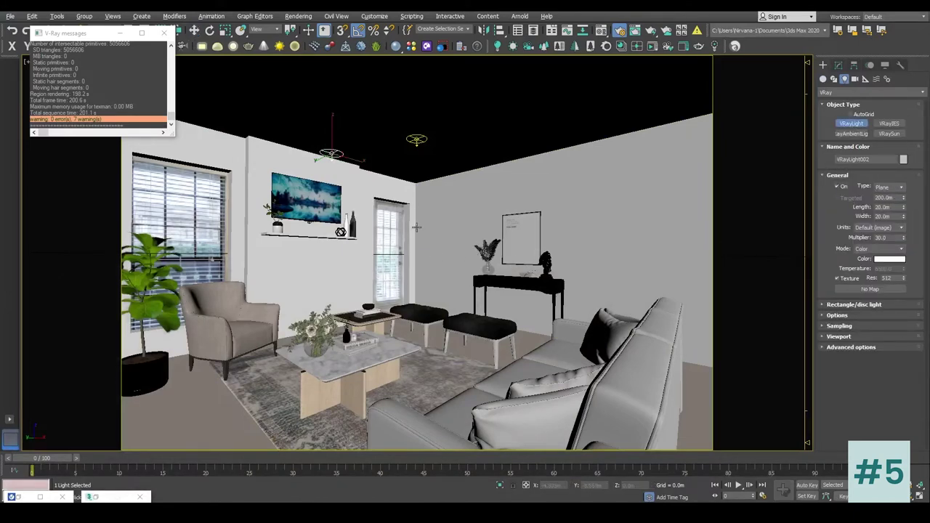
pyautogui.hotkey('alt', 'w')
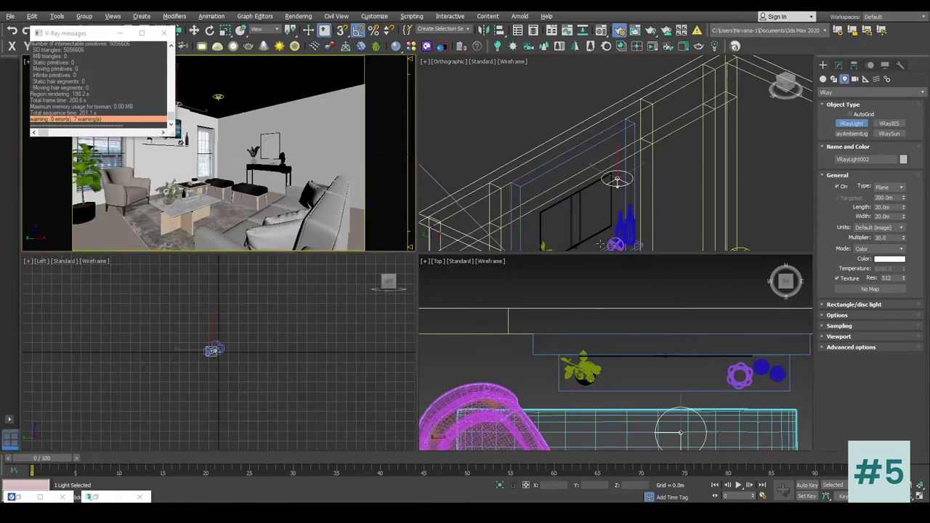
pyautogui.press('f')
pyautogui.click(601, 215)
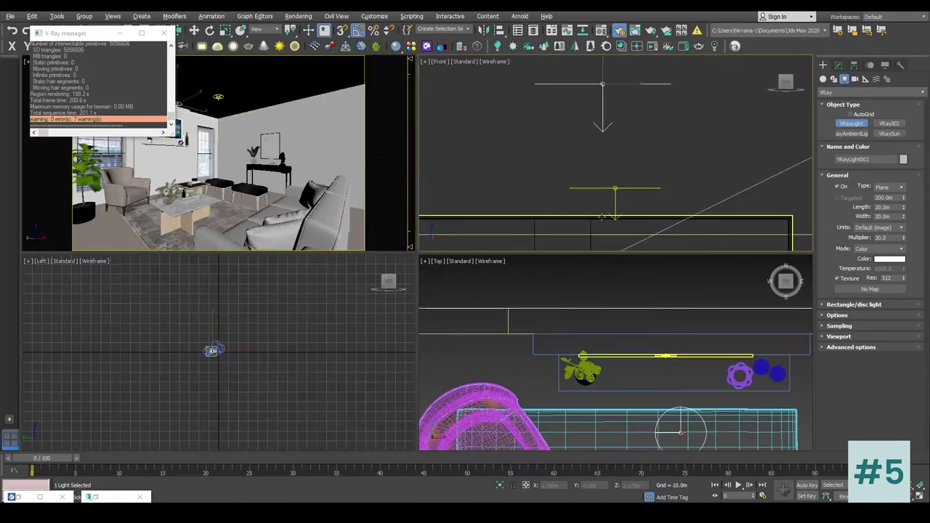
pyautogui.hotkey('alt', 'w')
pyautogui.scroll(5, 591, 188)
pyautogui.moveTo(643, 242); pyautogui.dragTo(494, 129, button='middle')
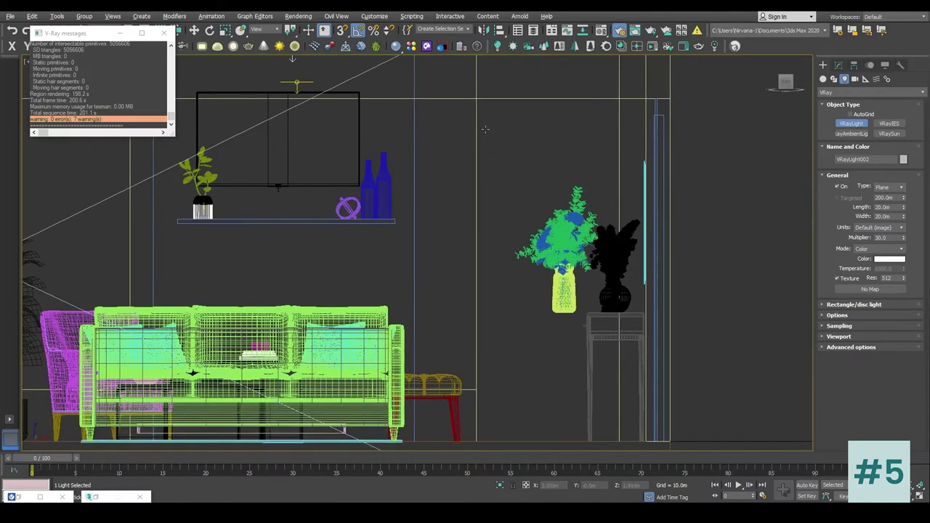
pyautogui.scroll(-2, 493, 154)
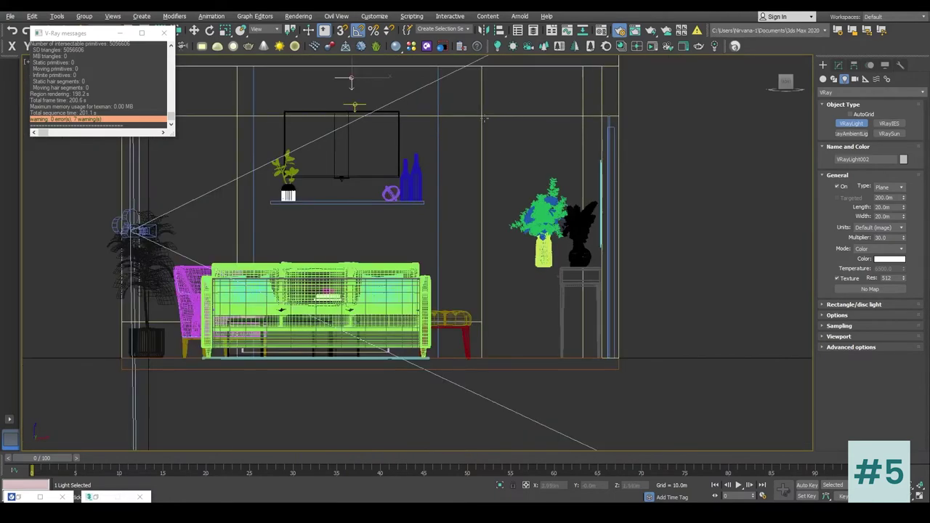
pyautogui.moveTo(484, 117); pyautogui.dragTo(582, 341)
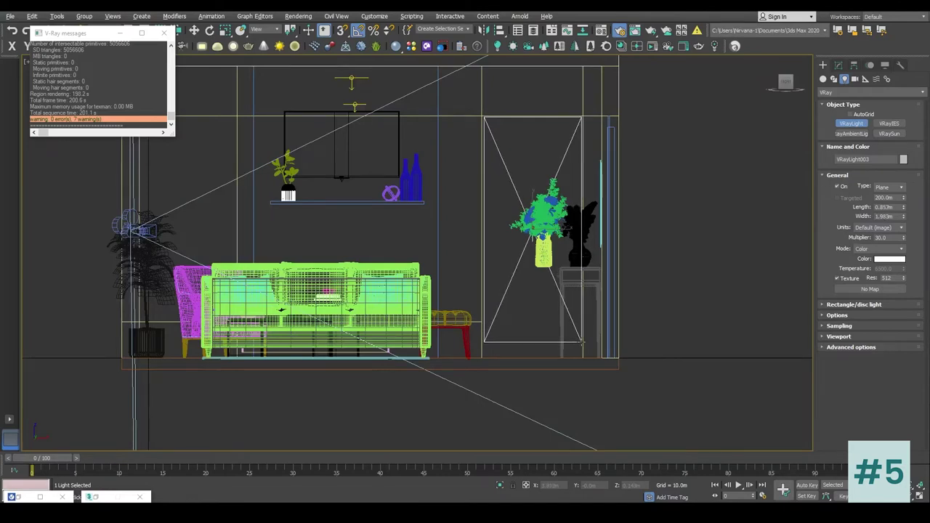
# In the Top view, move the plane light to the outer edge of the glass door opening and rotate it to face the room
pyautogui.rightClick(678, 206)
pyautogui.press('t')
pyautogui.hotkey('alt', 'q')
pyautogui.scroll(-4, 589, 237)
pyautogui.hotkey('alt', 'q')
pyautogui.scroll(-5, 552, 291)
pyautogui.moveTo(543, 308); pyautogui.dragTo(546, 128)
pyautogui.scroll(10, 507, 133)
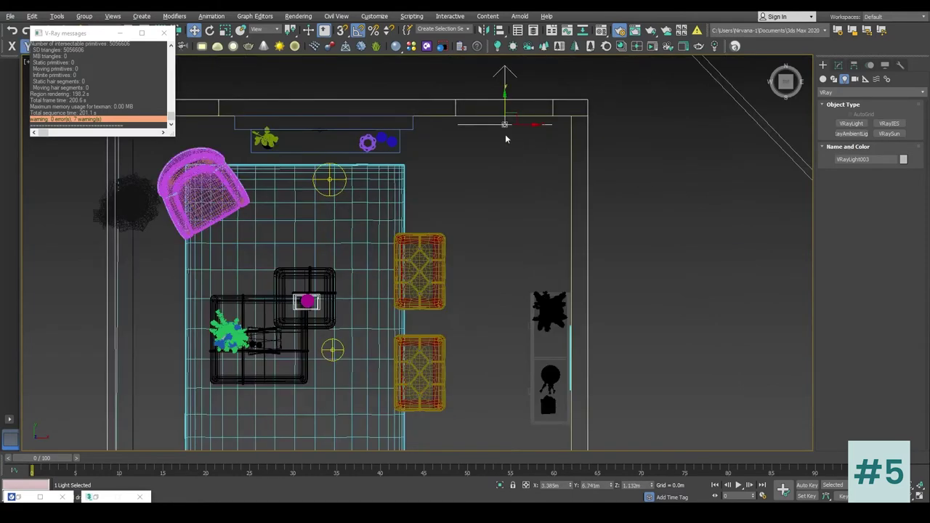
pyautogui.press('e')
pyautogui.moveTo(521, 264); pyautogui.dragTo(602, 284)
pyautogui.press('w')
pyautogui.moveTo(514, 266); pyautogui.dragTo(513, 222)
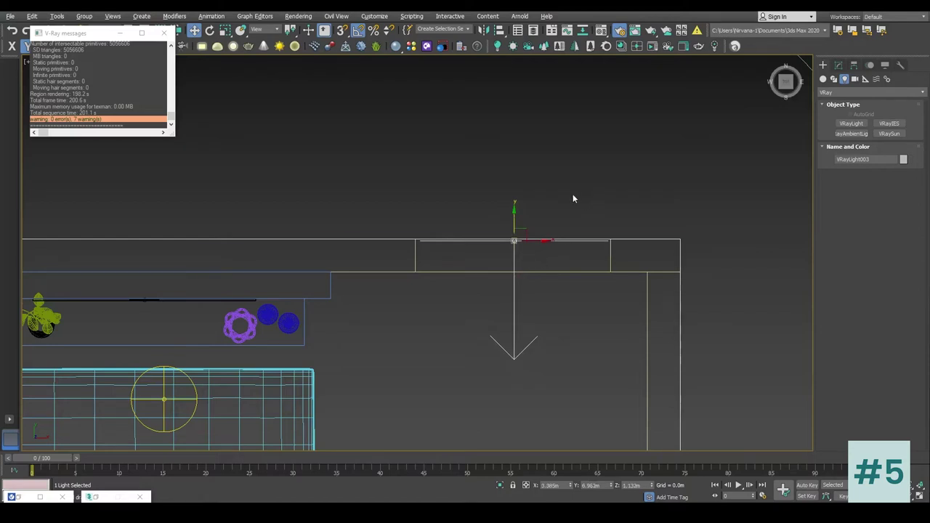
# Fit the plane light to the glass door in the camera view, with length 0.567 m and width 1.604 m, and adjust its position
pyautogui.hotkey('alt', 'w')
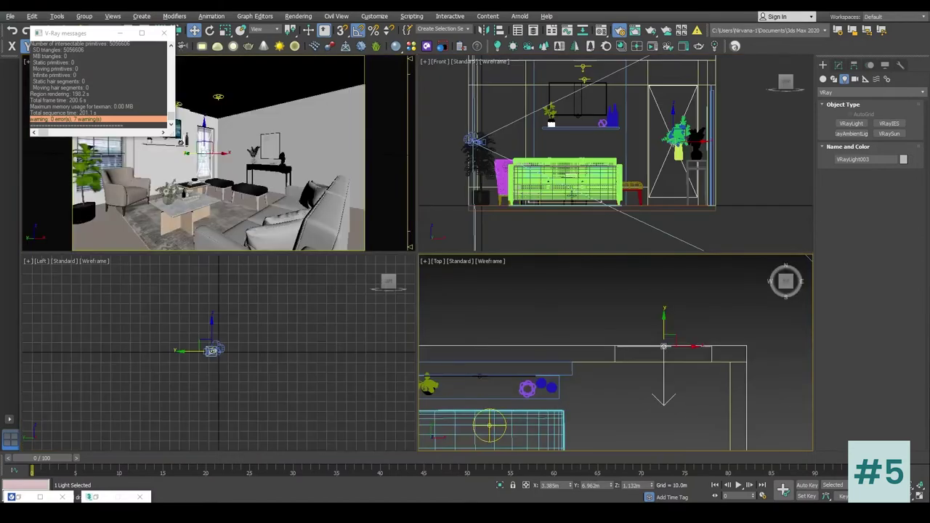
pyautogui.hotkey('alt', 'w')
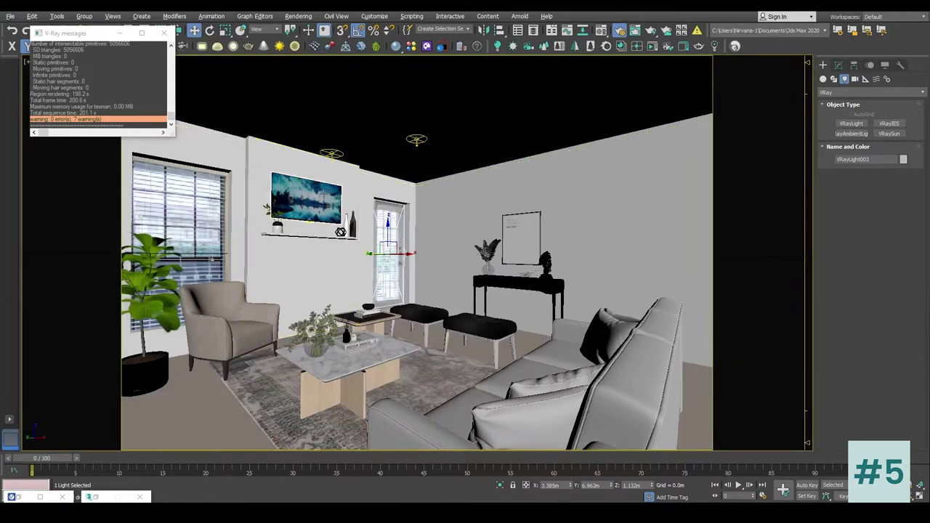
pyautogui.click(838, 66)
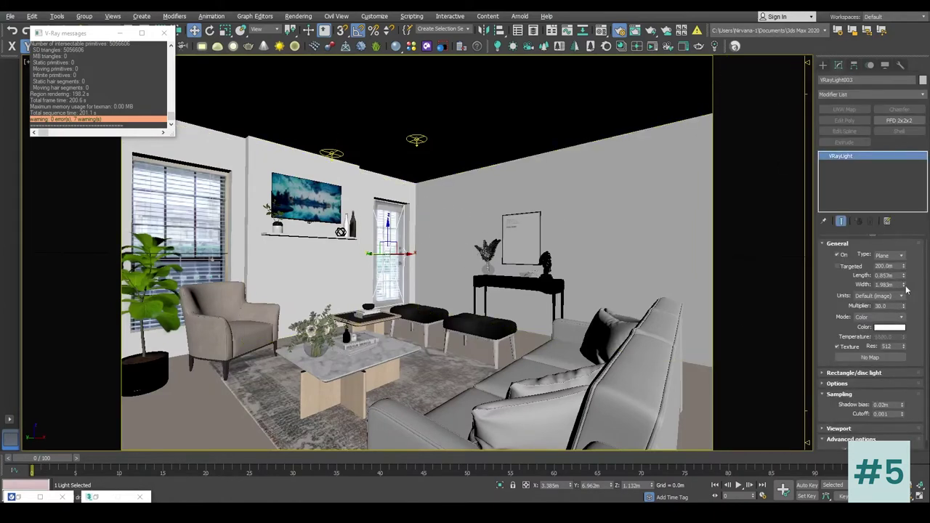
pyautogui.moveTo(905, 290)
pyautogui.mouseDown()
pyautogui.moveTo(905, 281)
pyautogui.moveTo(905, 291)
pyautogui.mouseUp()
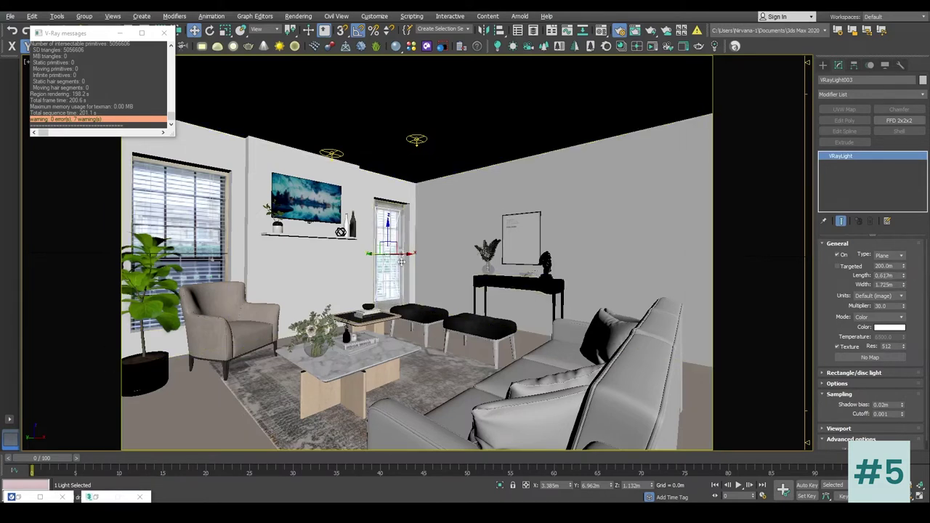
pyautogui.moveTo(404, 259); pyautogui.dragTo(408, 255)
pyautogui.moveTo(905, 282); pyautogui.dragTo(904, 288)
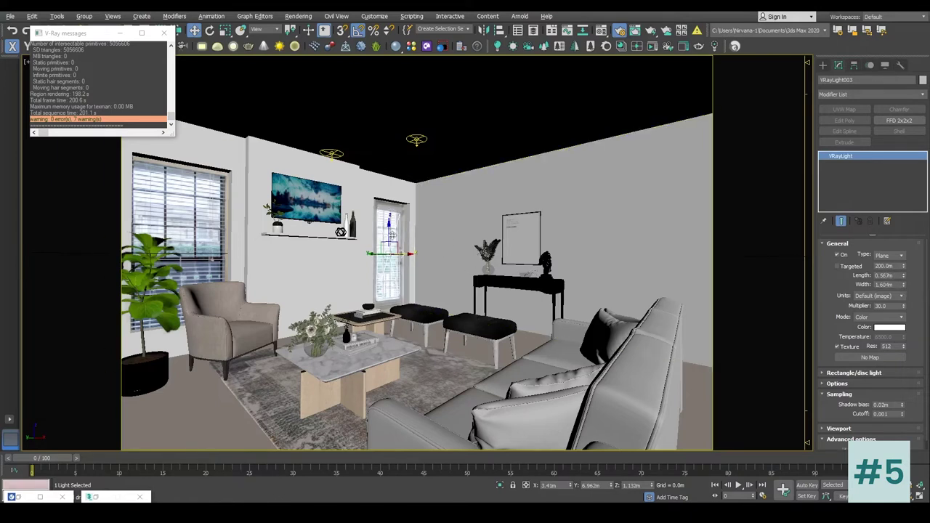
pyautogui.moveTo(389, 227); pyautogui.dragTo(388, 230)
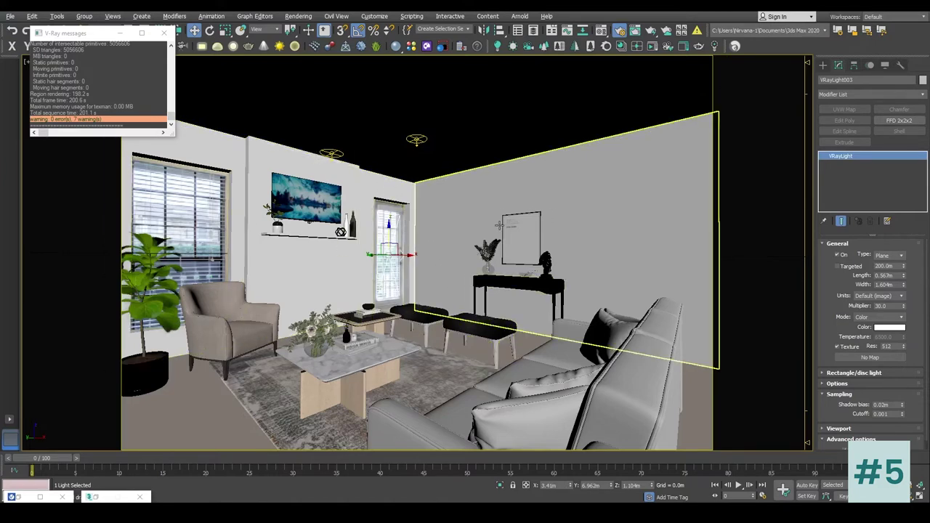
# Set the door plane light's color mode to Temperature with a value of 6500
pyautogui.click(880, 318)
pyautogui.click(872, 333)
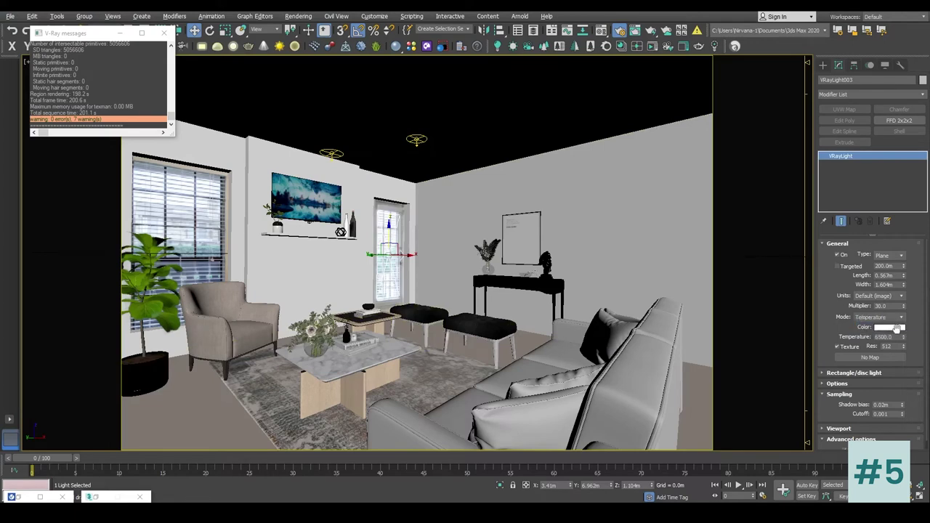
pyautogui.write('5500')
pyautogui.press('Return')
pyautogui.write('5500')
pyautogui.press('Return')
pyautogui.click(893, 306)
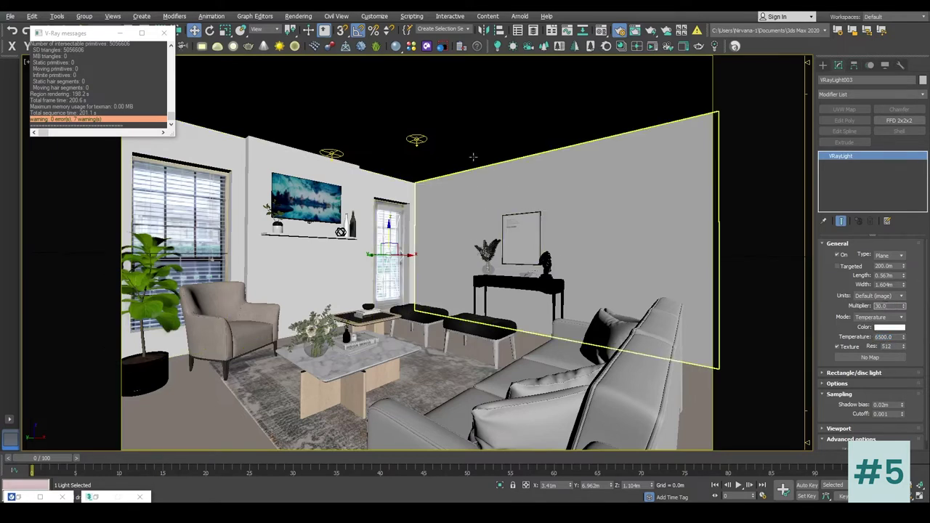
# Open the V-Ray frame buffer and render the camera view with the new door light
pyautogui.rightClick(476, 172)
pyautogui.click(495, 298)
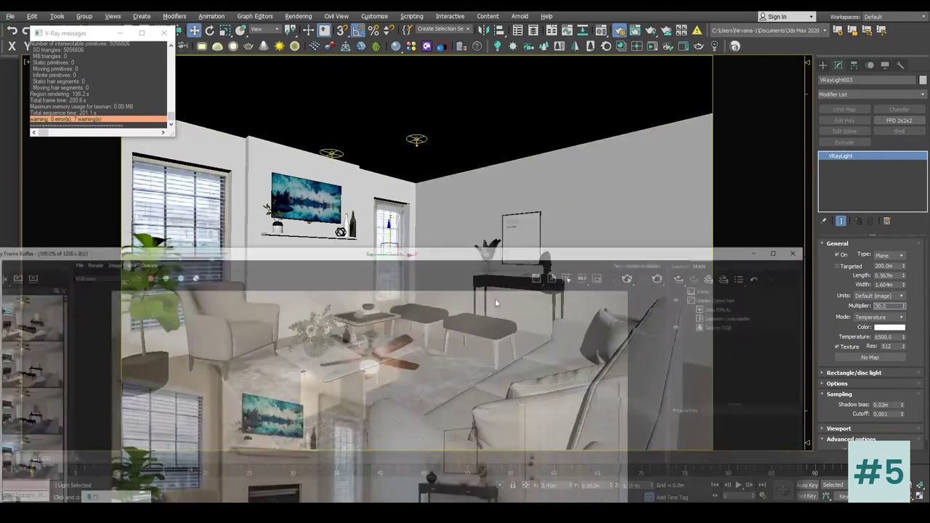
pyautogui.moveTo(530, 234); pyautogui.dragTo(521, 64)
pyautogui.click(729, 83)
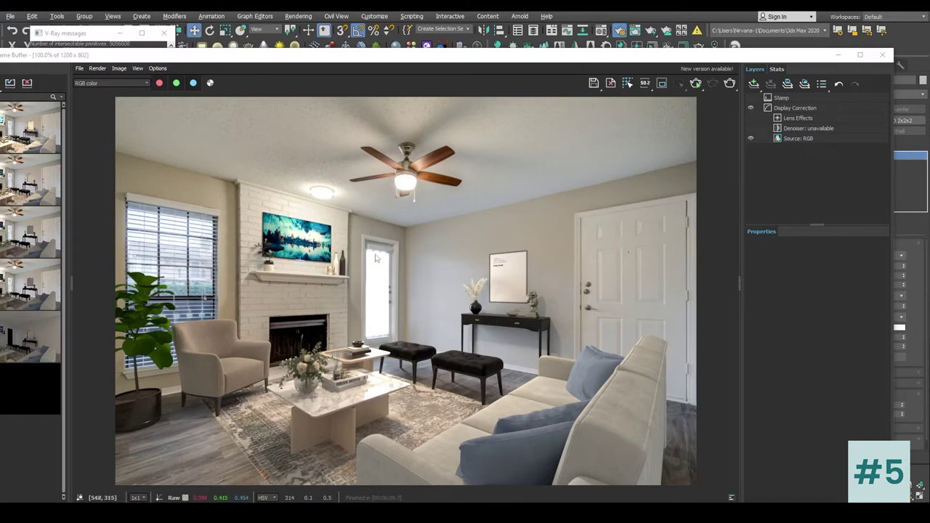
# Inspect the render around the glass door, side wall, console, benches and coffee table for the door light's brightness and shadows
pyautogui.scroll(2, 444, 333)
pyautogui.moveTo(436, 331)
pyautogui.mouseDown(button='middle')
pyautogui.moveTo(396, 304)
pyautogui.moveTo(446, 306)
pyautogui.moveTo(394, 314)
pyautogui.moveTo(470, 381)
pyautogui.mouseUp(button='middle')
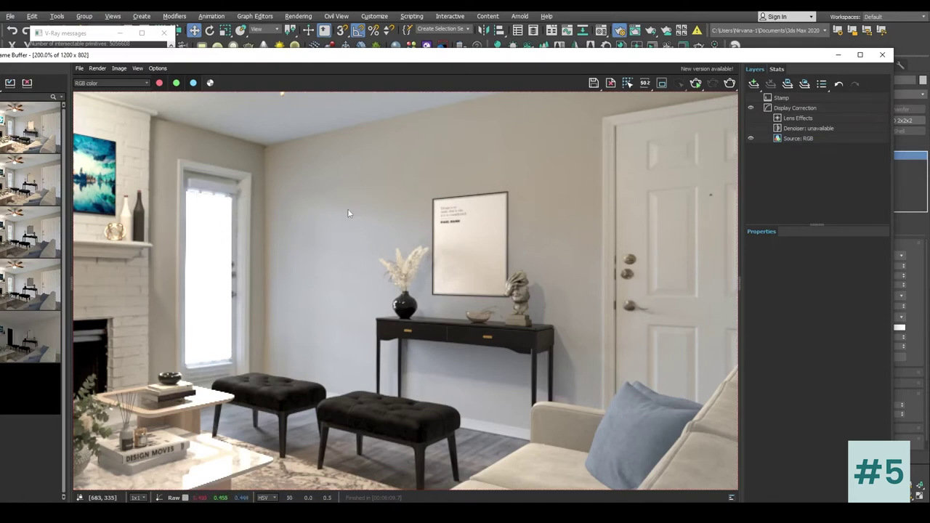
pyautogui.moveTo(350, 213); pyautogui.dragTo(368, 201, button='middle')
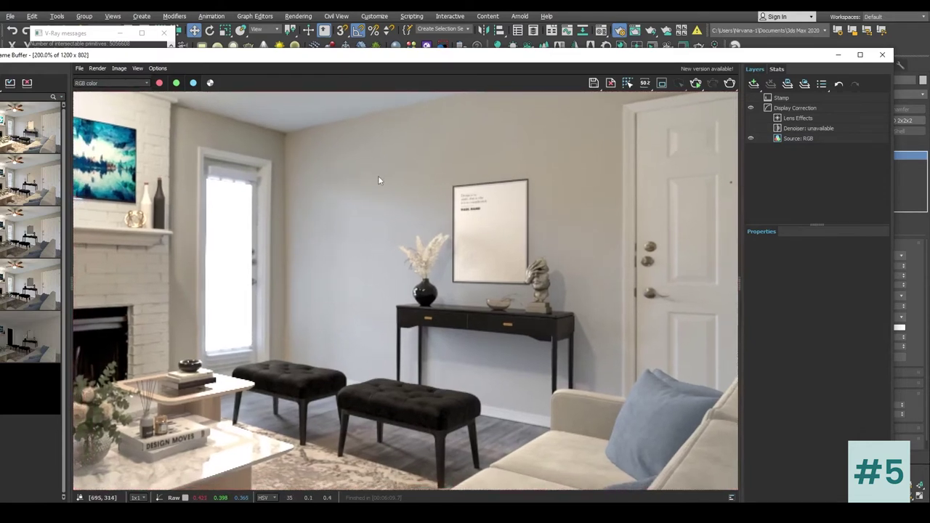
pyautogui.moveTo(388, 207); pyautogui.dragTo(406, 178, button='middle')
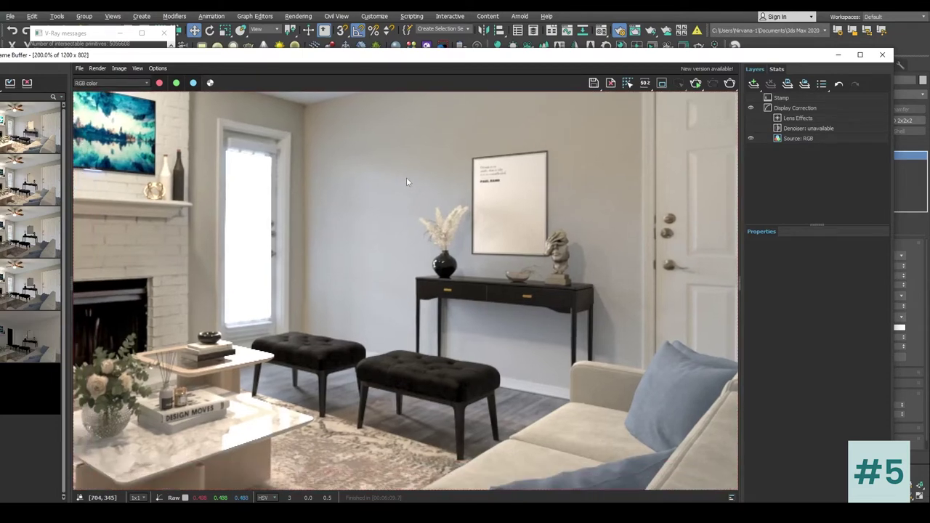
pyautogui.moveTo(352, 372); pyautogui.dragTo(378, 313, button='middle')
pyautogui.scroll(2, 377, 313)
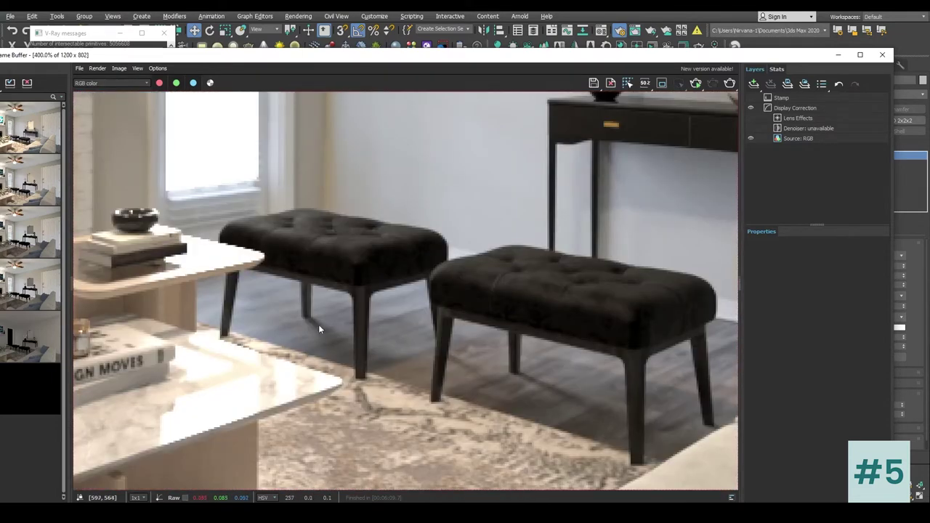
pyautogui.scroll(-2, 314, 324)
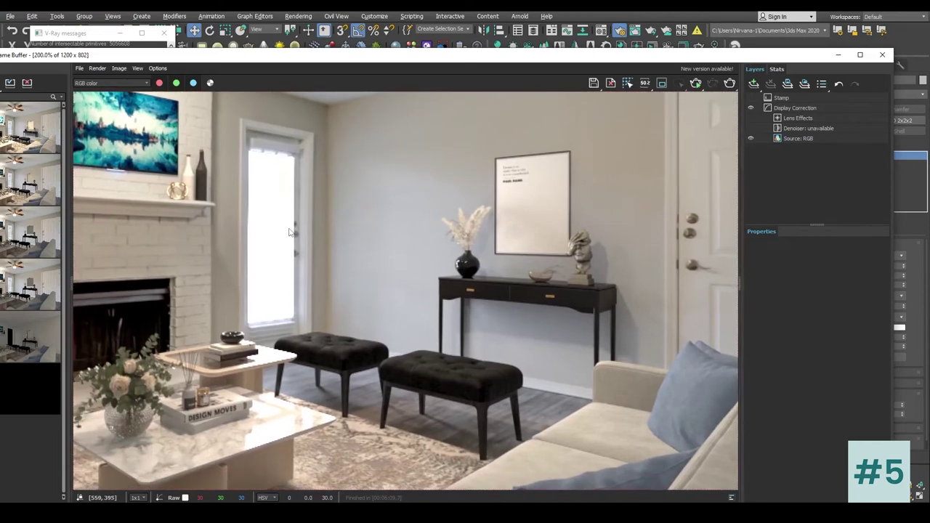
pyautogui.scroll(-3, 258, 242)
pyautogui.scroll(3, 398, 379)
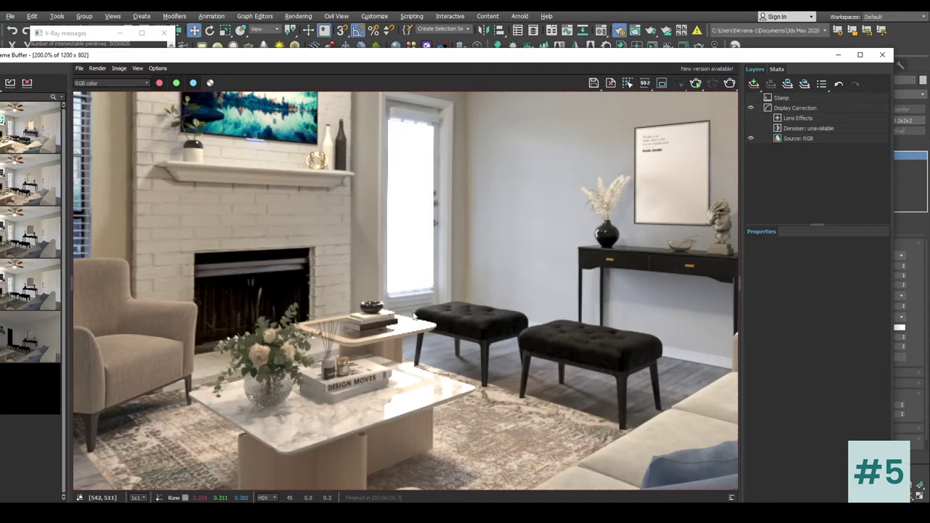
pyautogui.scroll(-2, 426, 323)
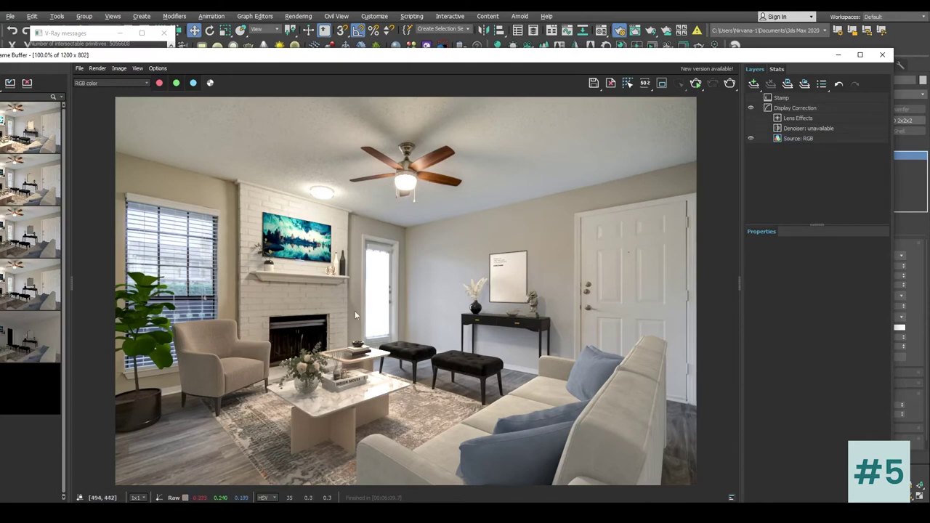
# Set the multiplier of the plane light at the glass door to 15
pyautogui.click(838, 54)
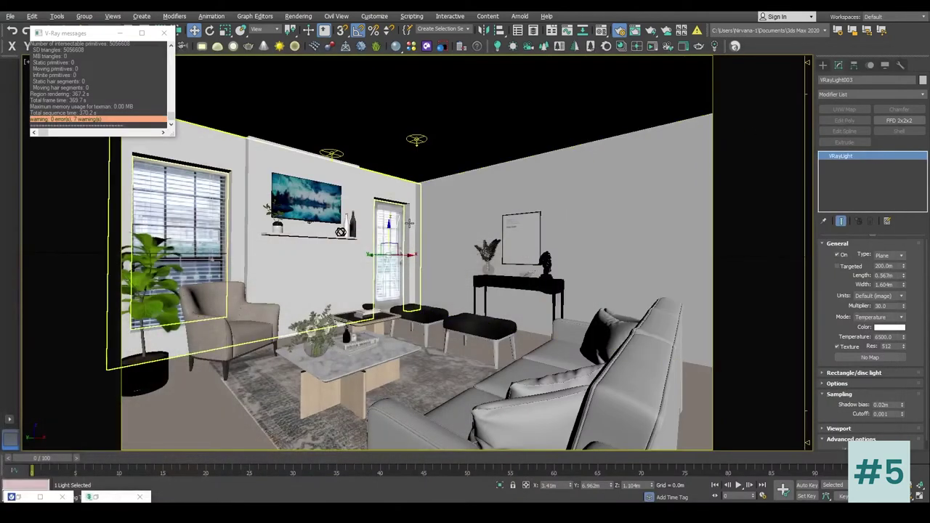
pyautogui.doubleClick(888, 307)
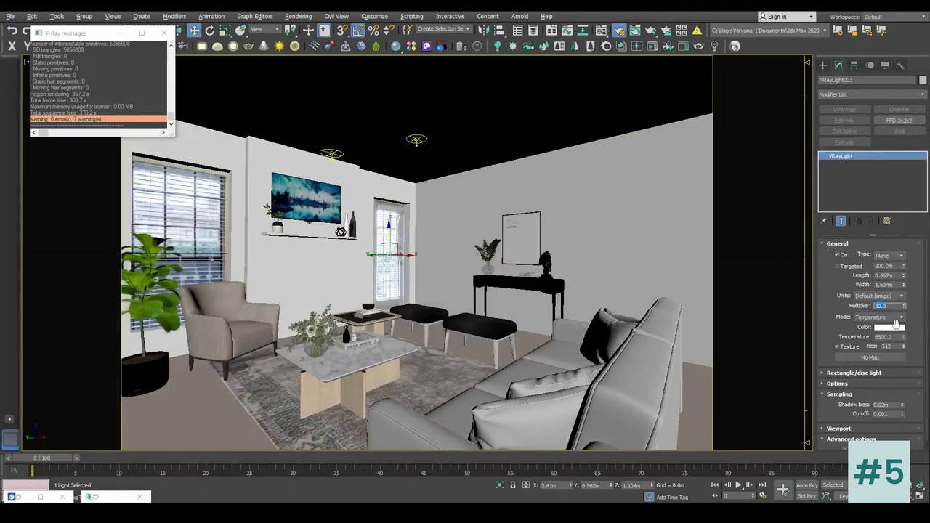
pyautogui.write('1')
# Clone the door light as a copy at the window behind the armchair and fit it with length 0.747 m and width 1.733 m
pyautogui.keyDown('shift'); pyautogui.moveTo(407, 256); pyautogui.dragTo(196, 259); pyautogui.keyUp('shift')
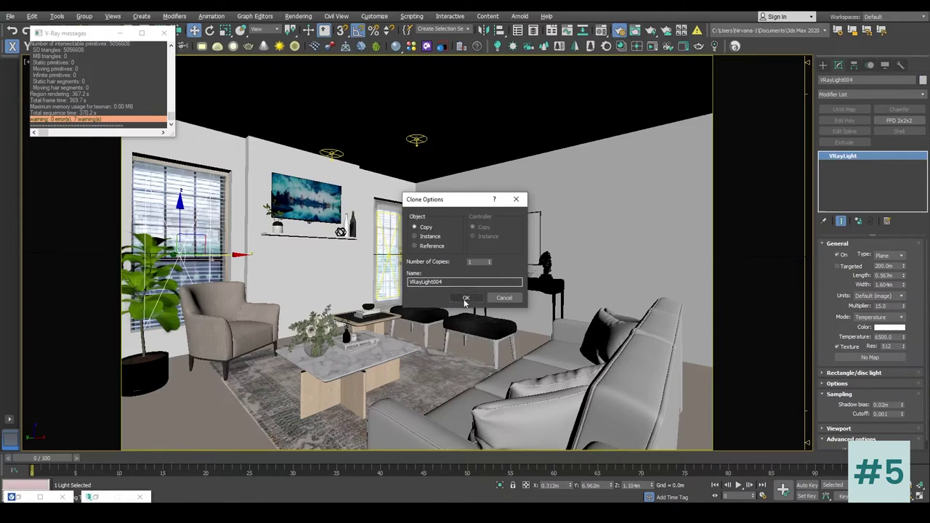
pyautogui.click(465, 298)
pyautogui.moveTo(180, 230); pyautogui.dragTo(179, 220)
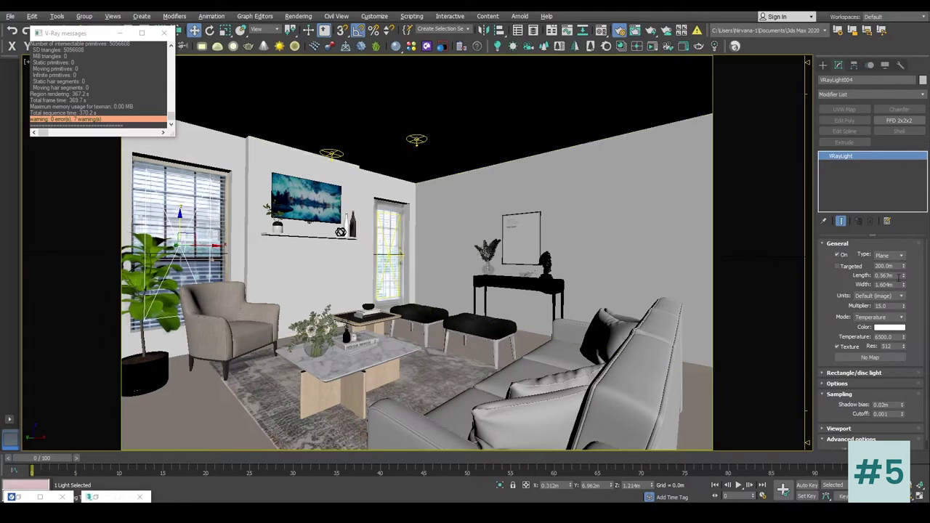
pyautogui.moveTo(904, 277)
pyautogui.mouseDown()
pyautogui.moveTo(902, 266)
pyautogui.moveTo(903, 280)
pyautogui.mouseUp()
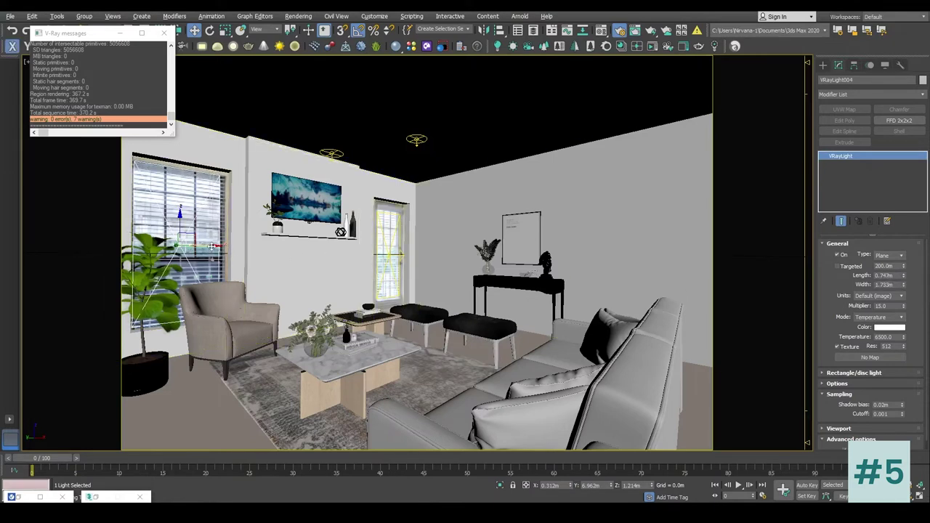
pyautogui.moveTo(213, 245); pyautogui.dragTo(210, 245)
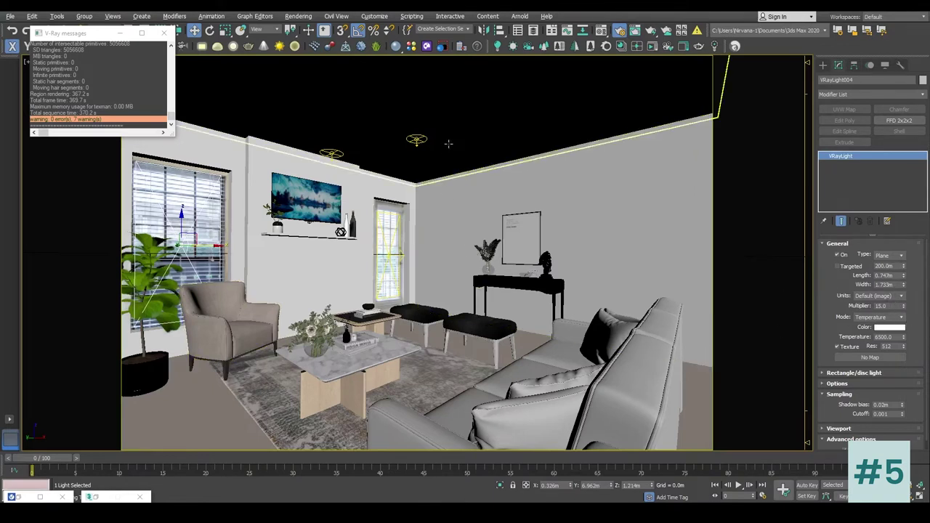
# Region-render the area around the glass door, side wall, console and benches in the V-Ray frame buffer
pyautogui.rightClick(478, 139)
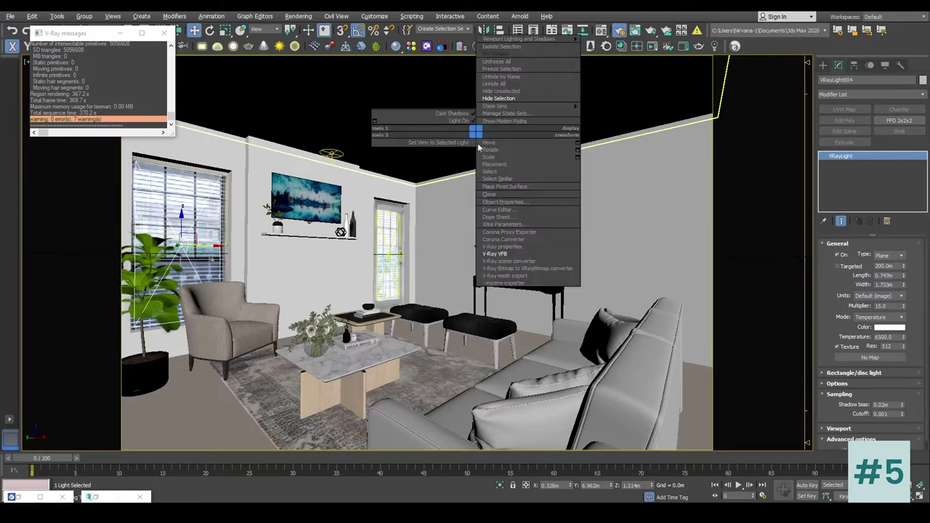
pyautogui.click(501, 256)
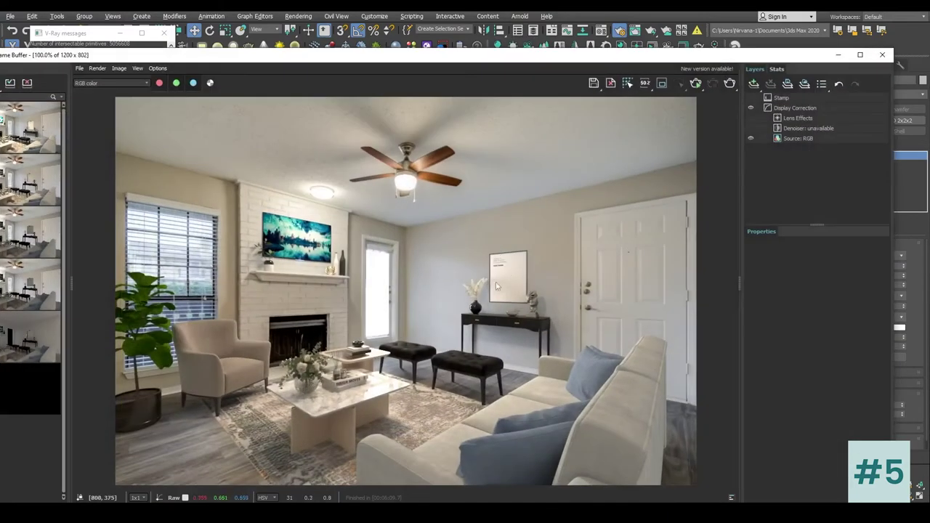
pyautogui.click(661, 83)
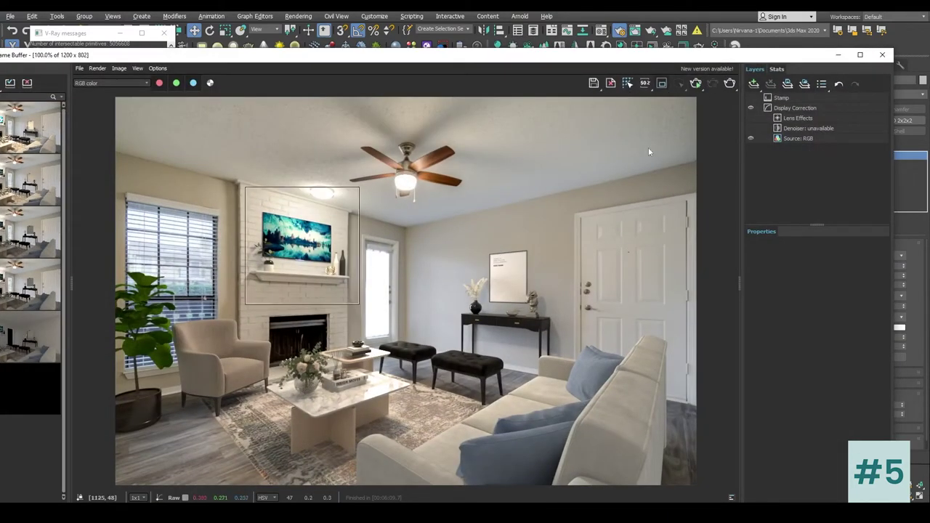
pyautogui.moveTo(279, 241); pyautogui.dragTo(378, 268)
pyautogui.moveTo(423, 218); pyautogui.dragTo(520, 356)
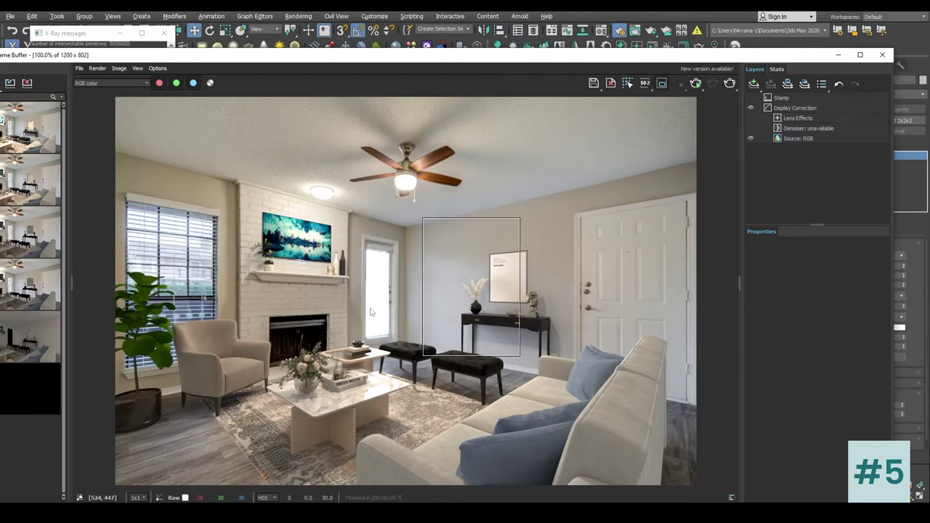
pyautogui.moveTo(361, 237); pyautogui.dragTo(485, 396)
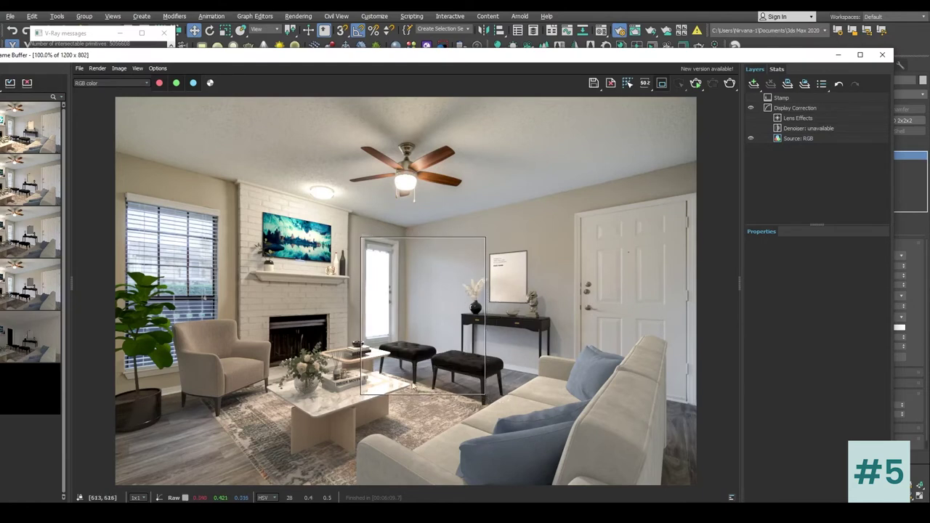
pyautogui.moveTo(363, 411); pyautogui.dragTo(505, 229)
pyautogui.hotkey('shift', 'q')
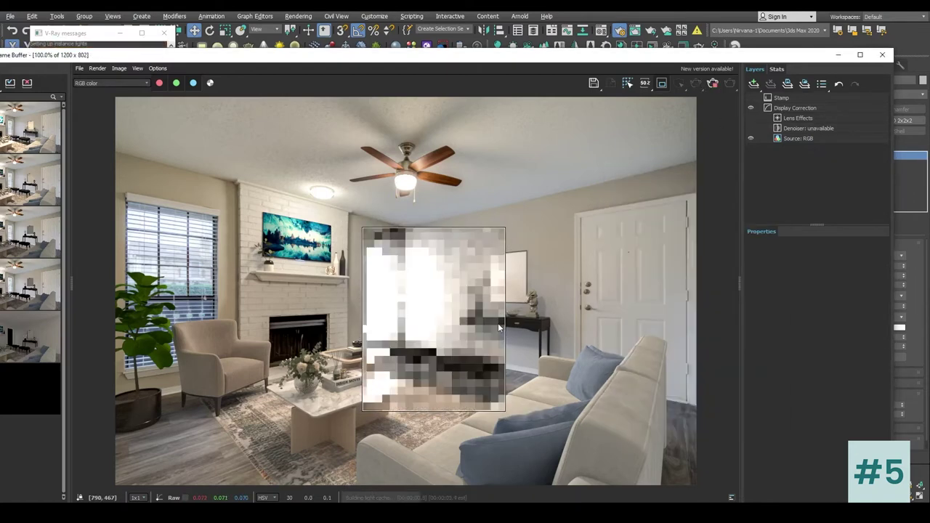
# Examine the region render's light on the side wall, benches and coffee table, and turn off the render region
pyautogui.scroll(1, 482, 196)
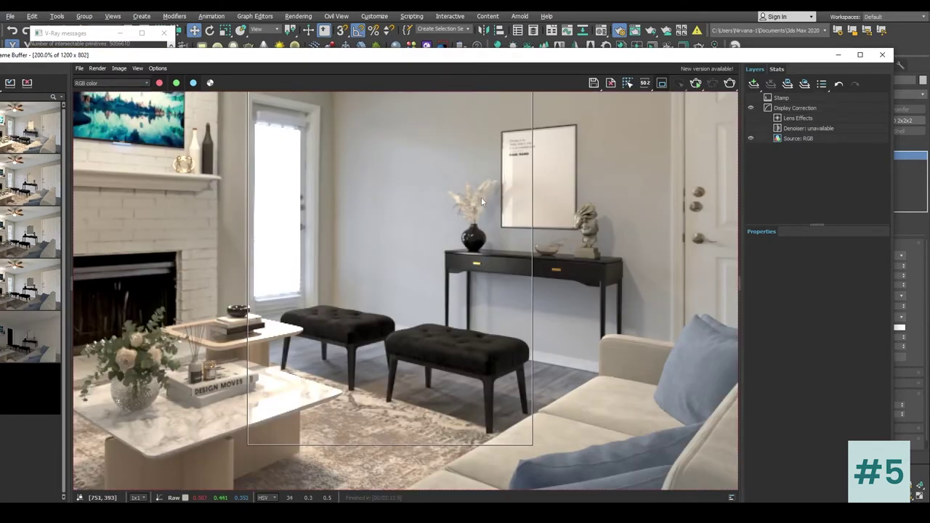
pyautogui.moveTo(482, 199); pyautogui.dragTo(490, 222, button='middle')
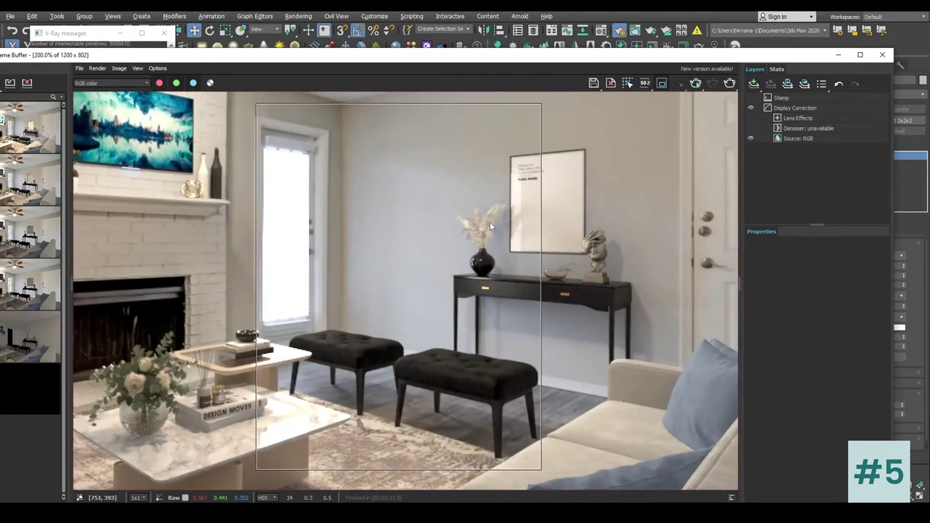
pyautogui.click(662, 83)
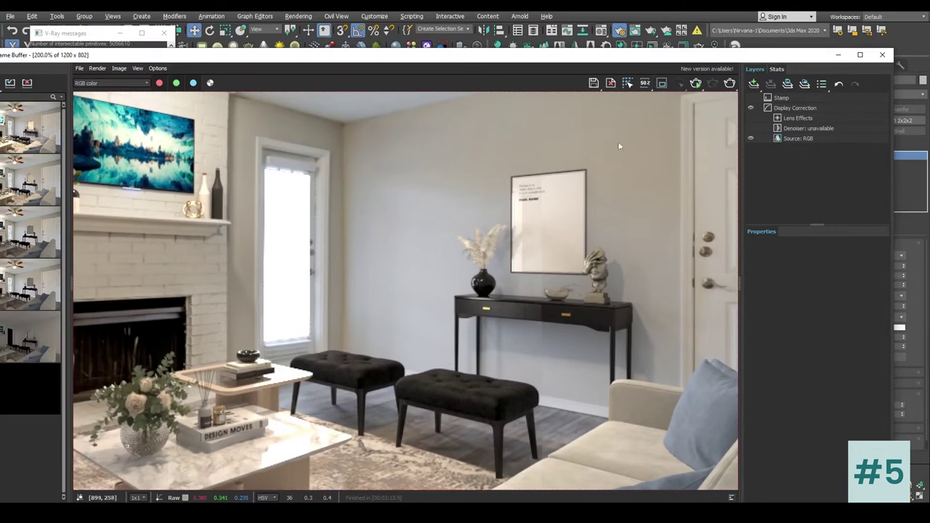
pyautogui.scroll(-1, 545, 257)
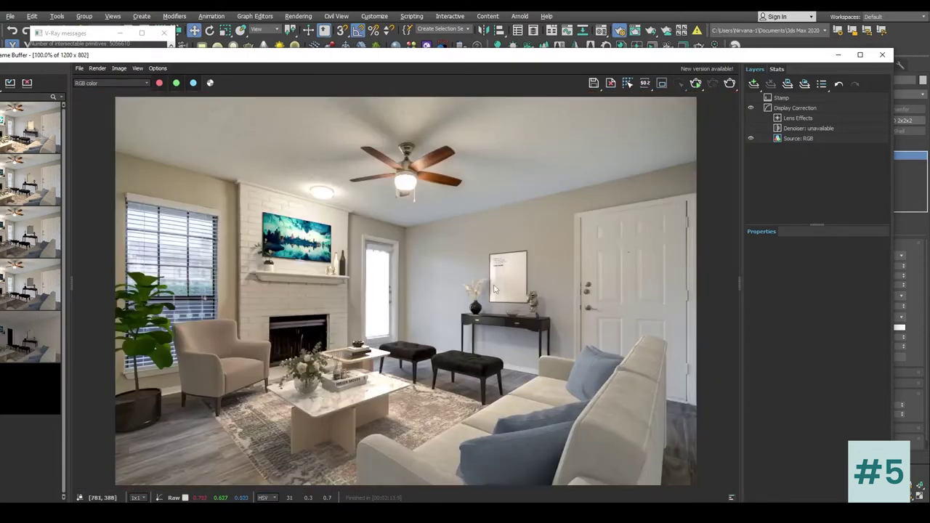
pyautogui.scroll(1, 430, 345)
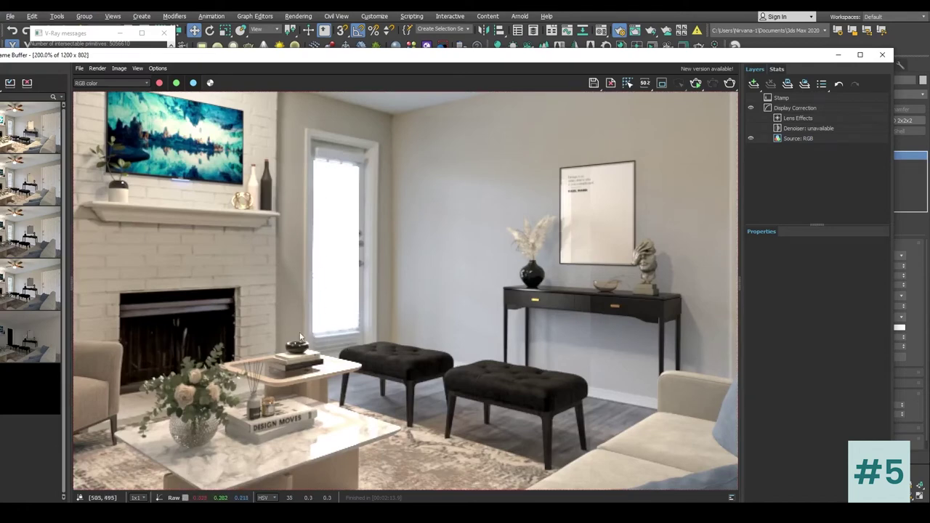
pyautogui.moveTo(267, 241); pyautogui.dragTo(418, 283, button='middle')
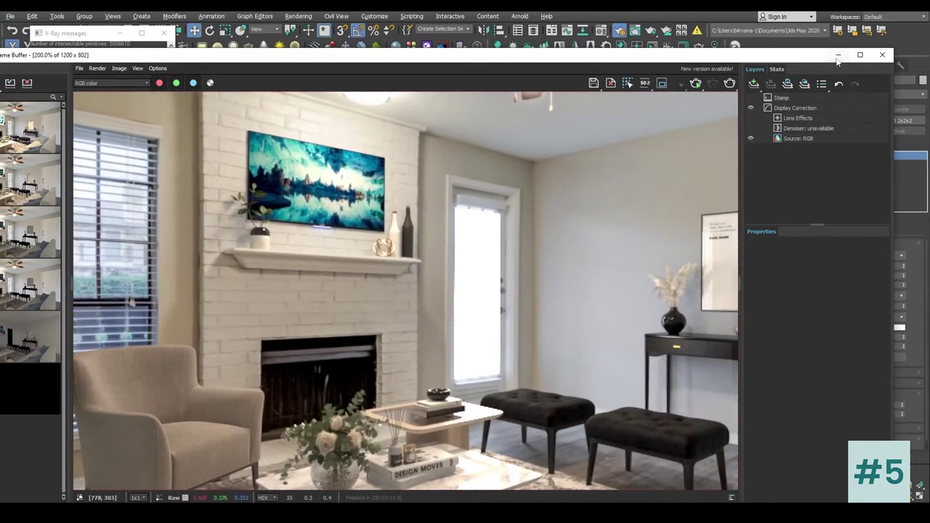
# Set the multiplier of the plane lights at the glass door and the window to 10
pyautogui.click(838, 54)
pyautogui.click(404, 249)
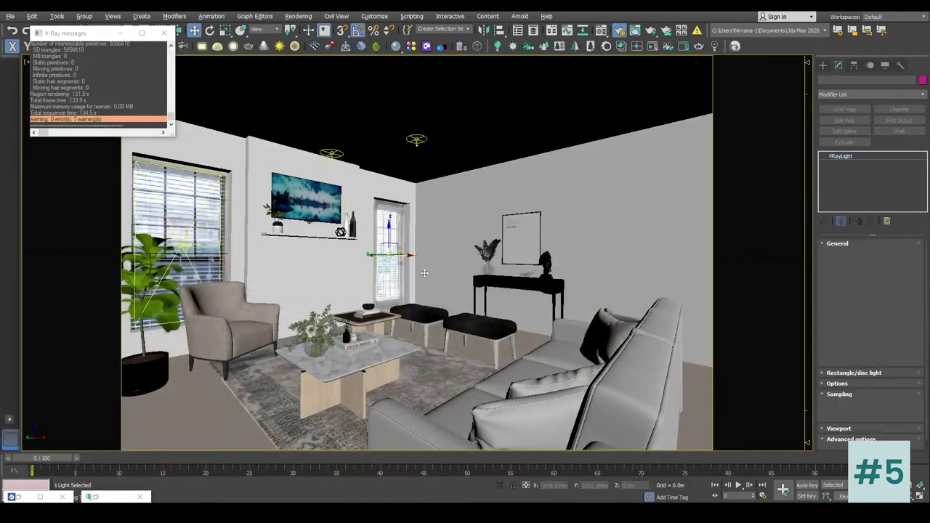
pyautogui.doubleClick(892, 306)
pyautogui.write('10.0')
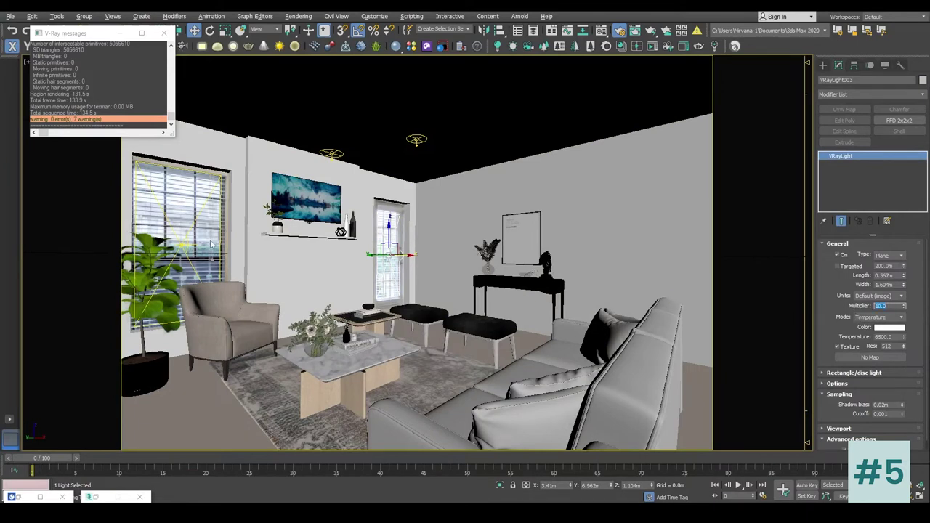
pyautogui.click(182, 239)
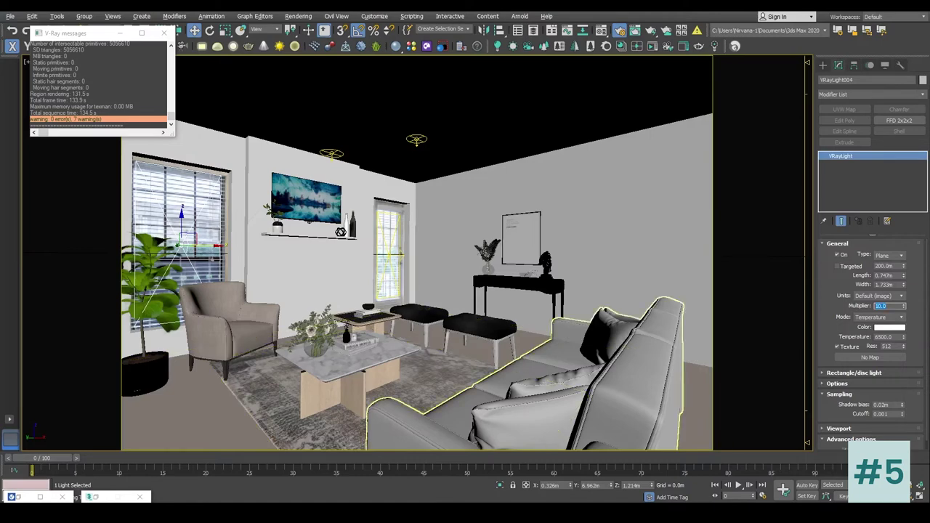
pyautogui.click(22, 497)
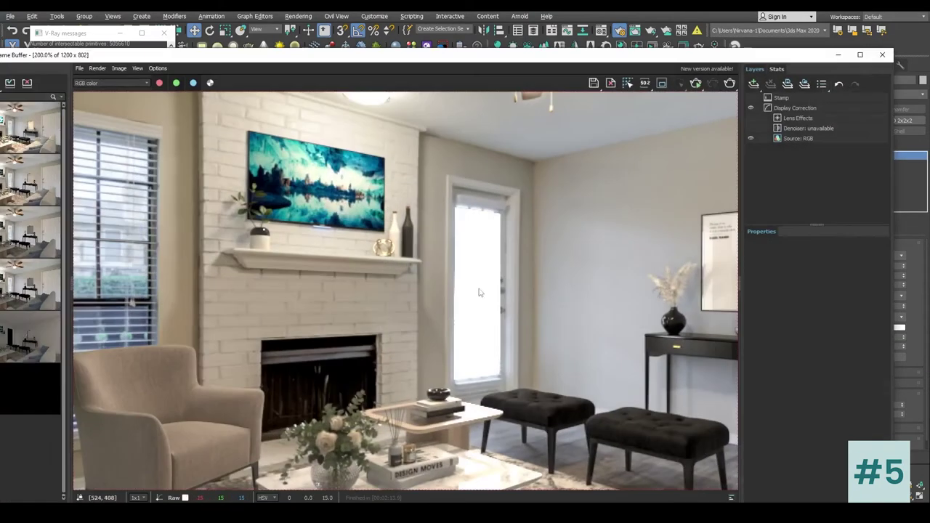
pyautogui.scroll(-2, 479, 292)
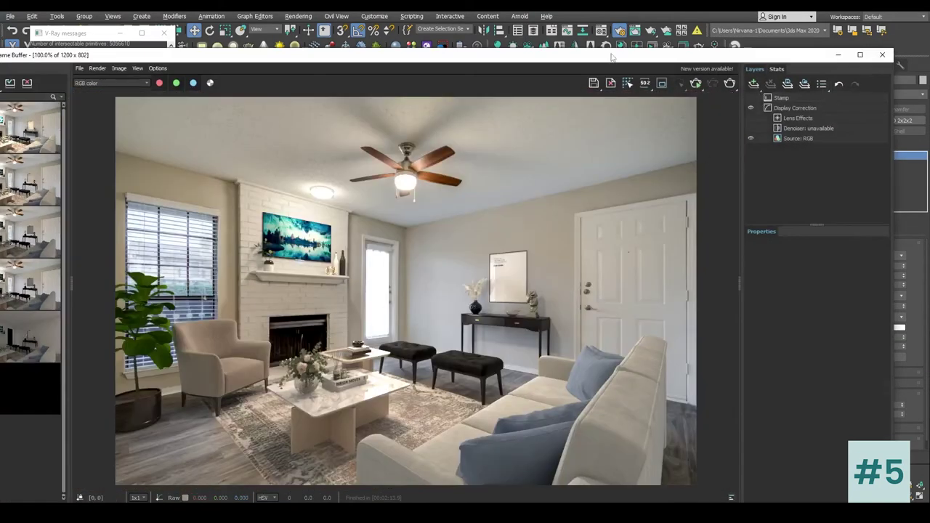
pyautogui.doubleClick(612, 56)
pyautogui.click(772, 50)
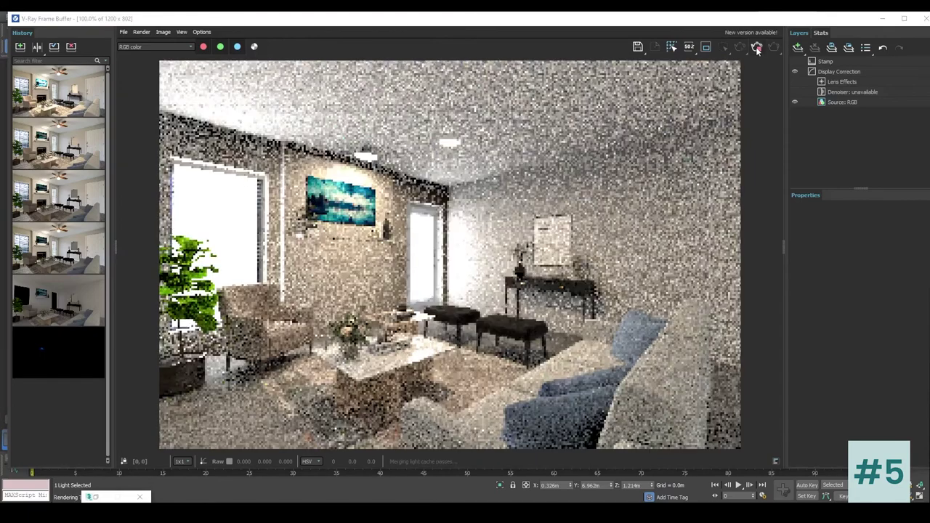
pyautogui.click(757, 50)
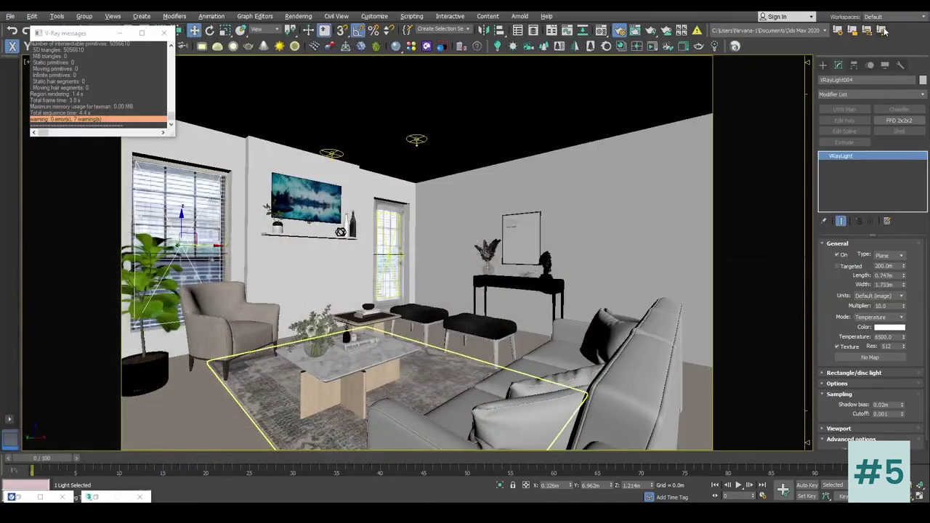
pyautogui.click(882, 18)
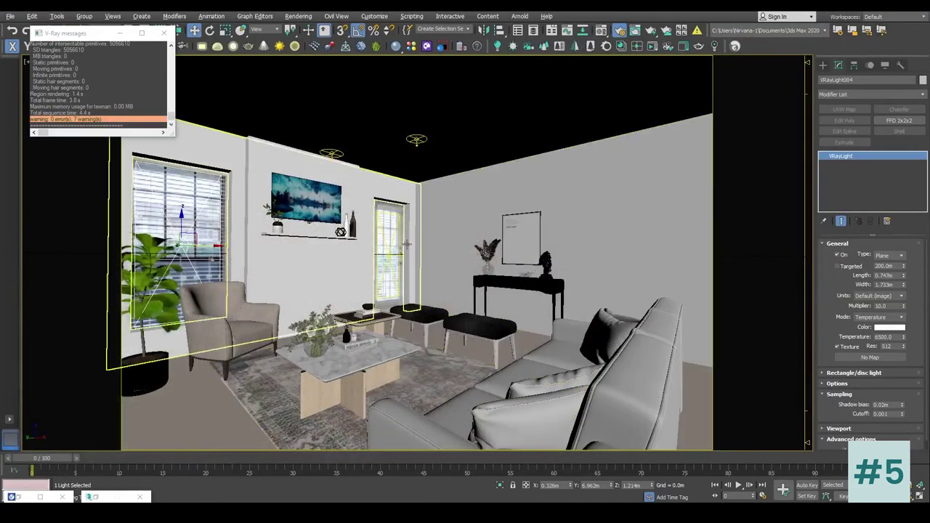
# Enable the Invisible option for the plane lights at the glass door and the window
pyautogui.click(413, 240)
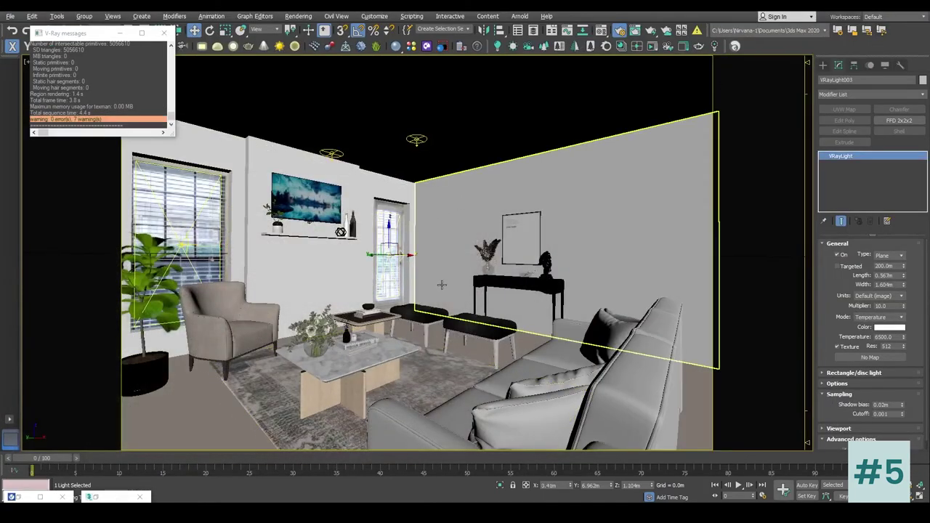
pyautogui.scroll(-1, 826, 361)
pyautogui.click(837, 364)
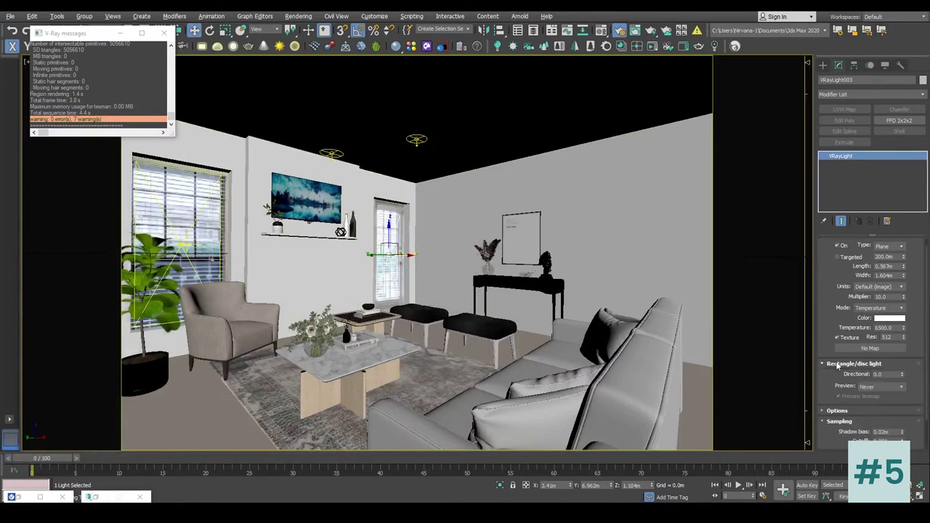
pyautogui.click(838, 364)
pyautogui.click(836, 412)
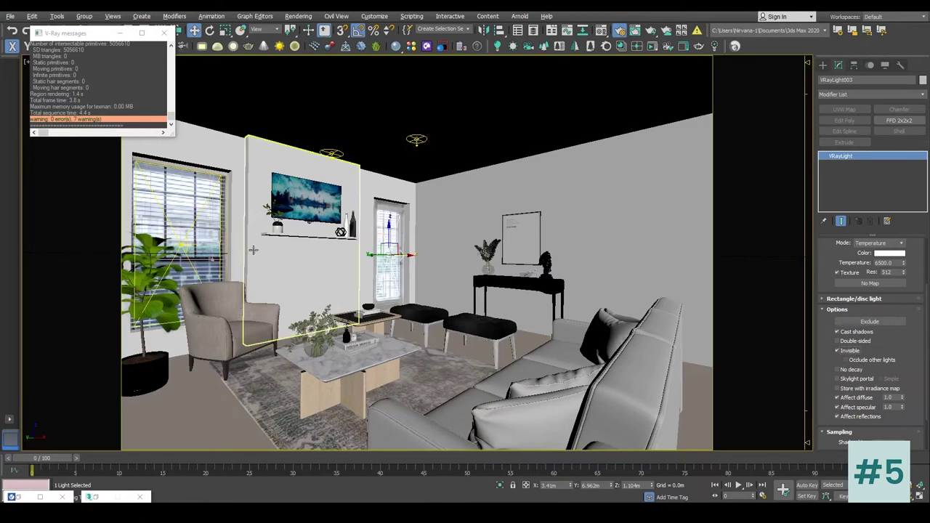
pyautogui.click(194, 231)
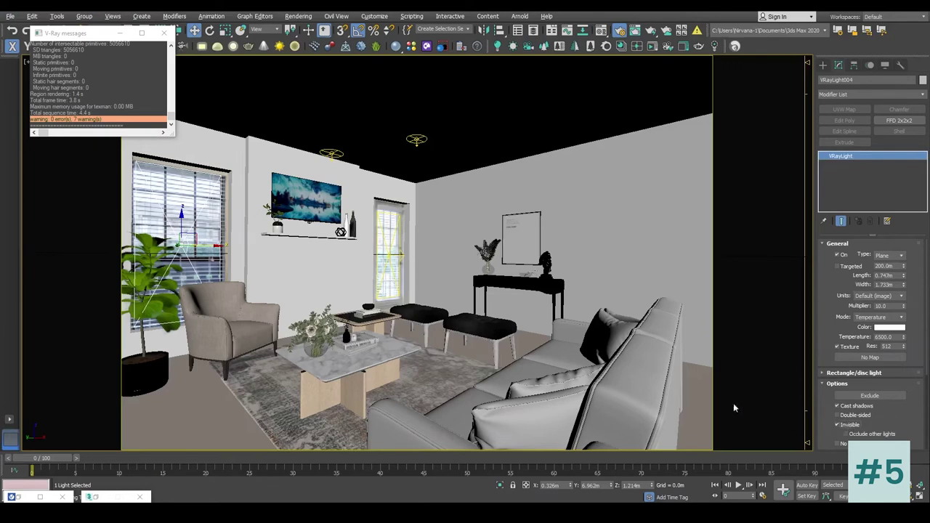
# Enable the Invisible option for both ceiling disc lights
pyautogui.click(426, 143)
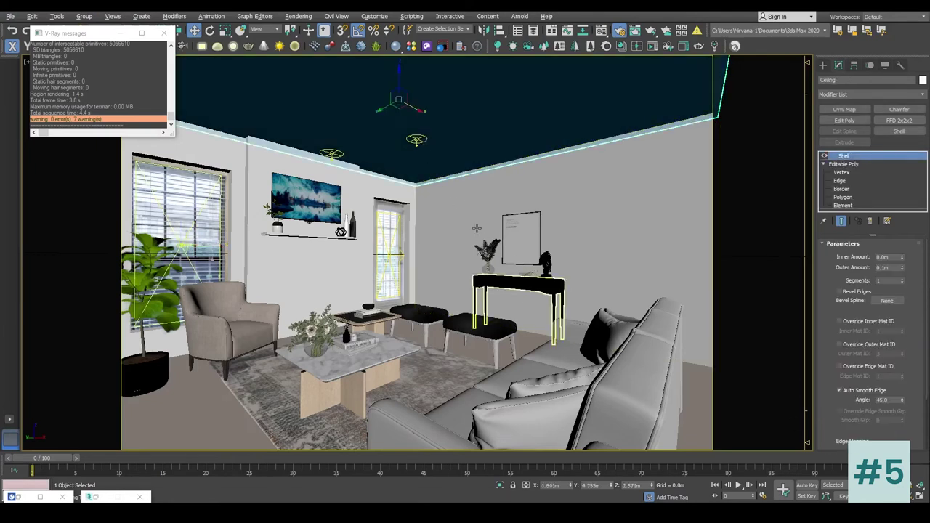
pyautogui.click(416, 141)
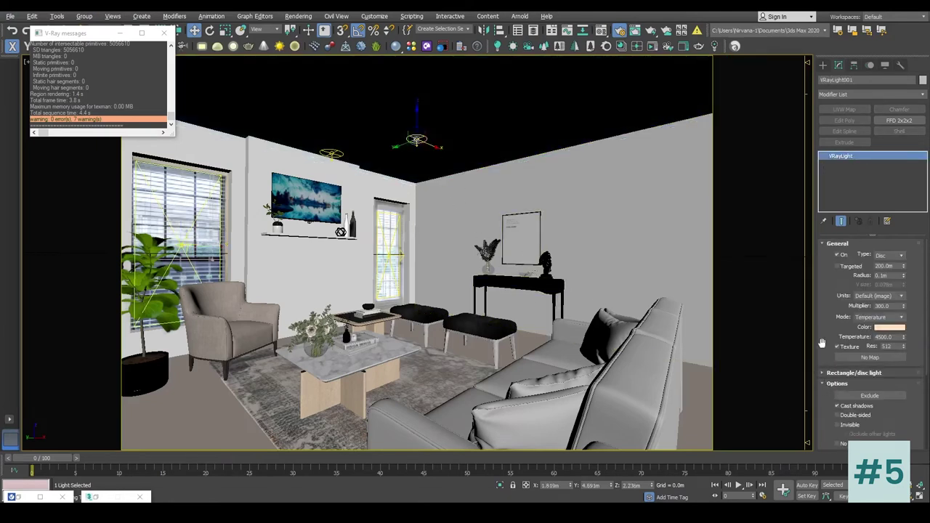
pyautogui.scroll(-2, 828, 376)
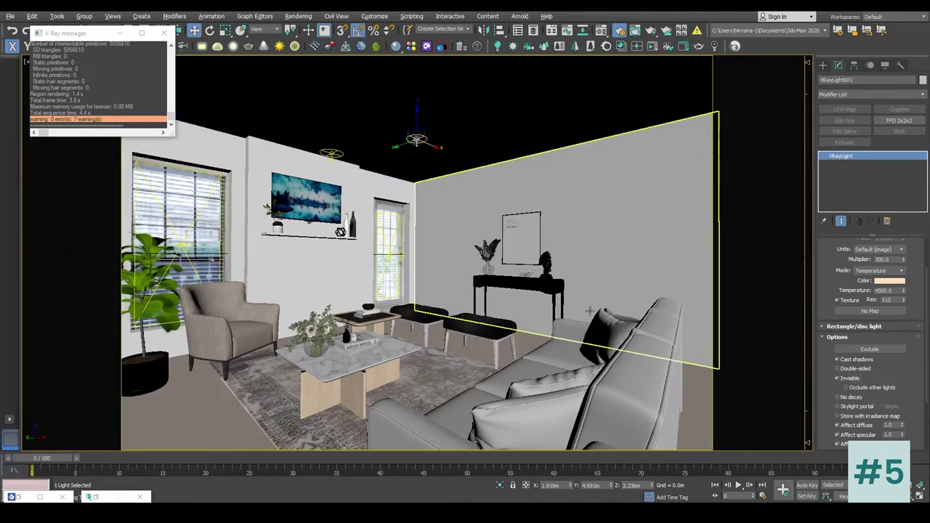
pyautogui.click(331, 154)
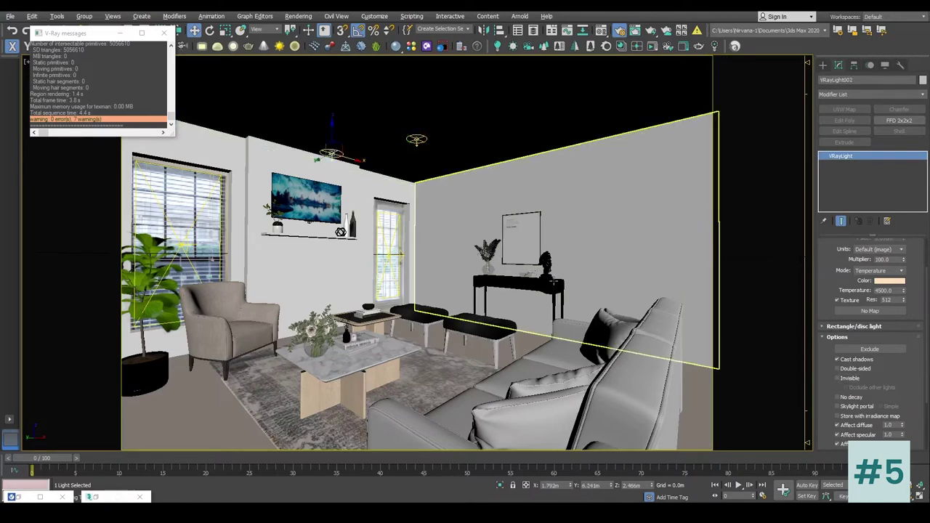
pyautogui.click(837, 378)
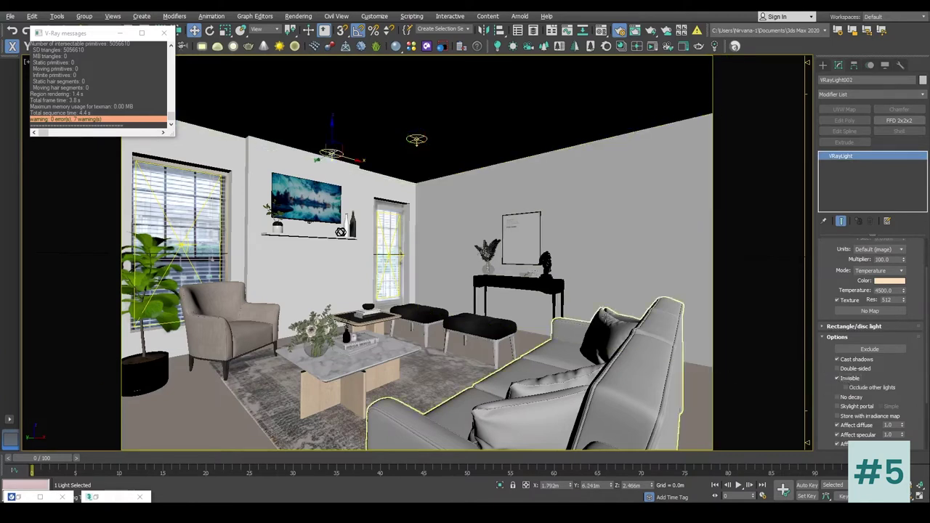
# Render the full camera view in the V-Ray frame buffer with all four lights invisible
pyautogui.click(479, 130)
pyautogui.rightClick(479, 130)
pyautogui.click(491, 257)
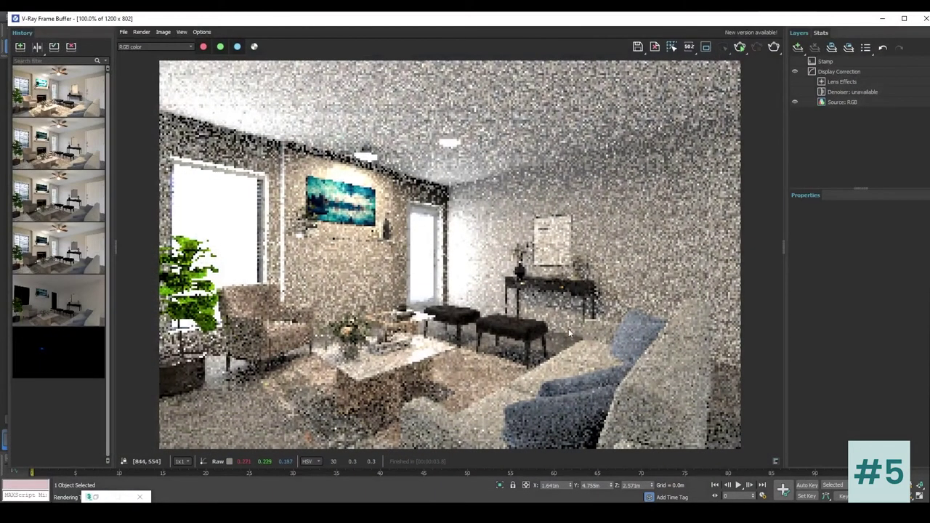
pyautogui.click(773, 48)
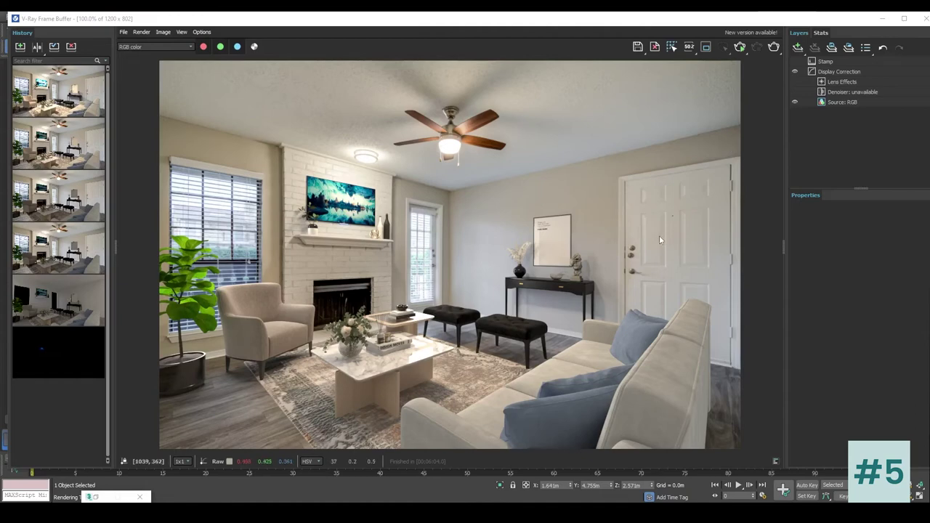
# Inspect the full render around the ceiling lamps, glass door, window, plant and armchair for lighting and hidden light shapes
pyautogui.scroll(2, 368, 168)
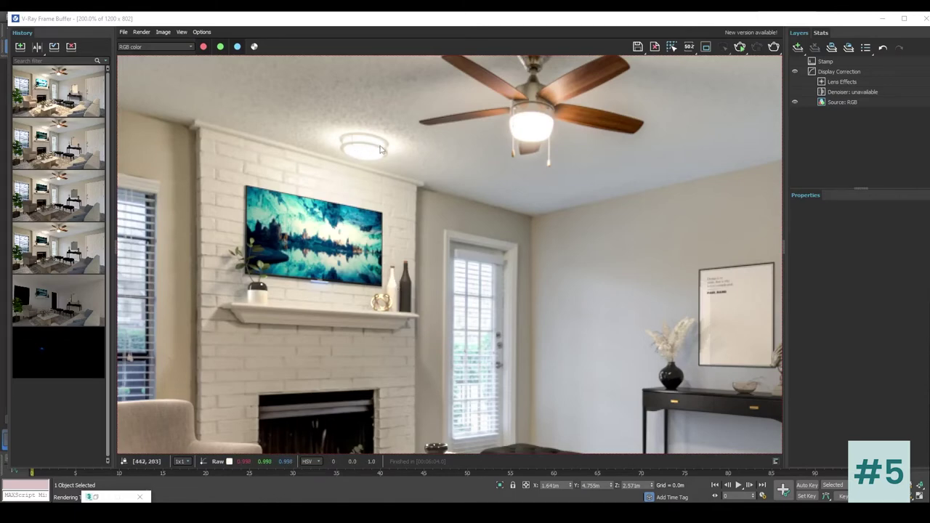
pyautogui.scroll(-2, 356, 229)
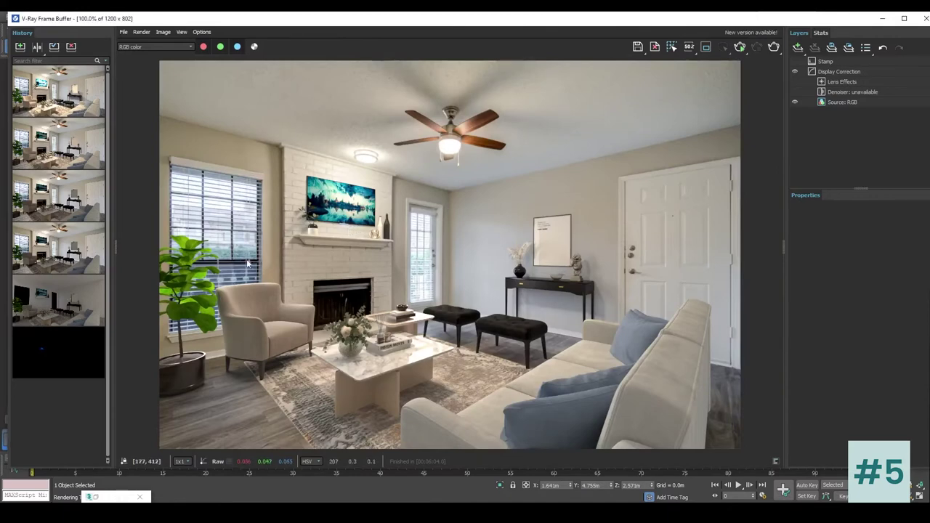
pyautogui.scroll(2, 229, 305)
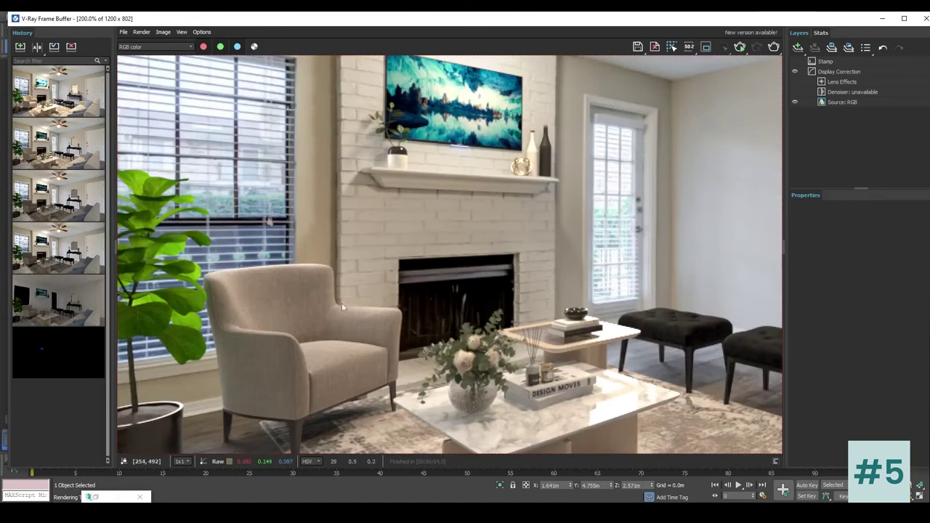
pyautogui.moveTo(326, 293); pyautogui.dragTo(388, 306, button='middle')
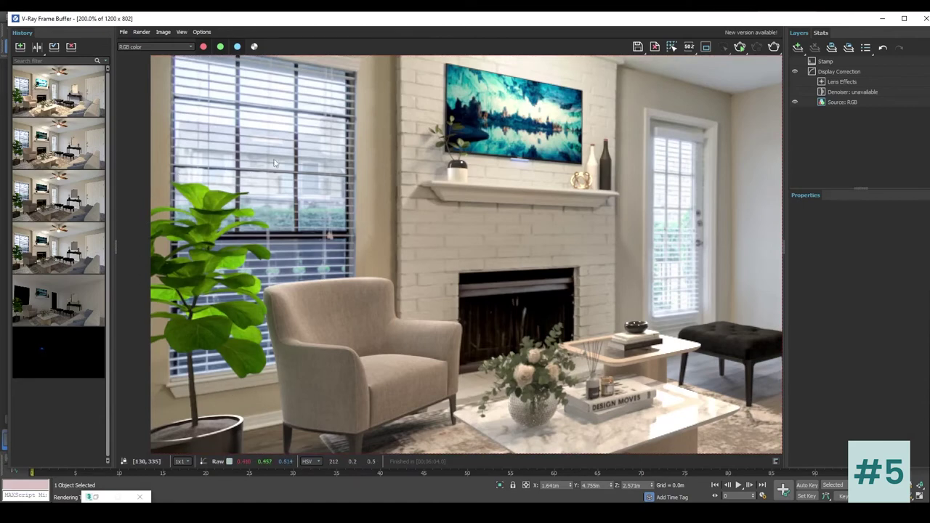
# Save the current full render to the frame buffer history and load the previously saved brighter render from it
pyautogui.doubleClick(289, 203)
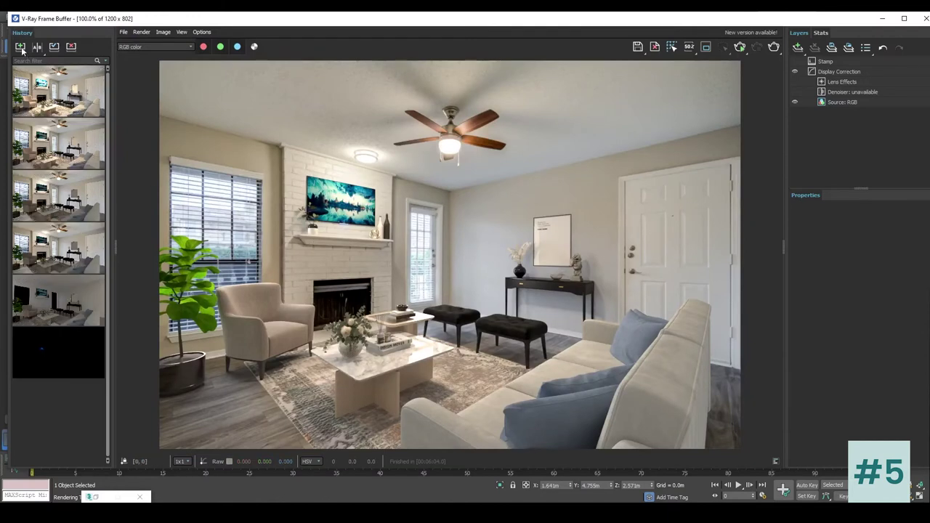
pyautogui.moveTo(60, 147)
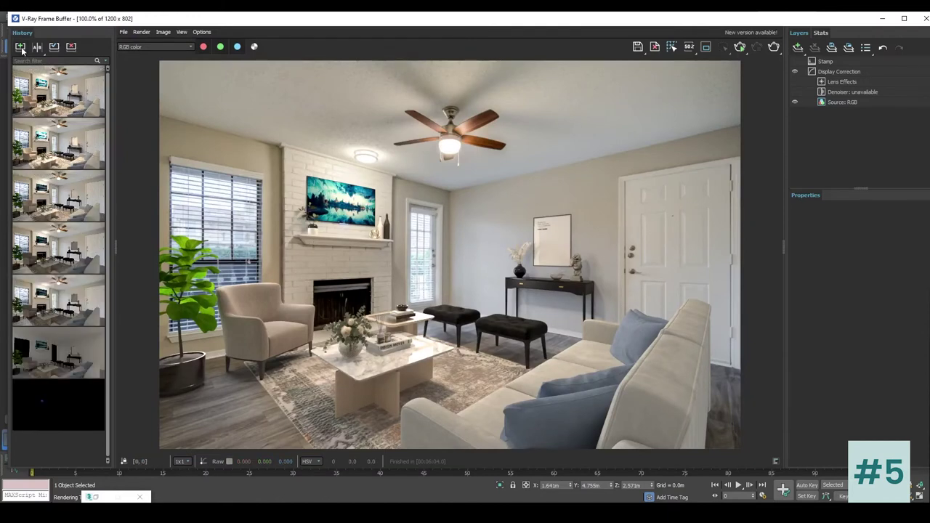
pyautogui.doubleClick(61, 147)
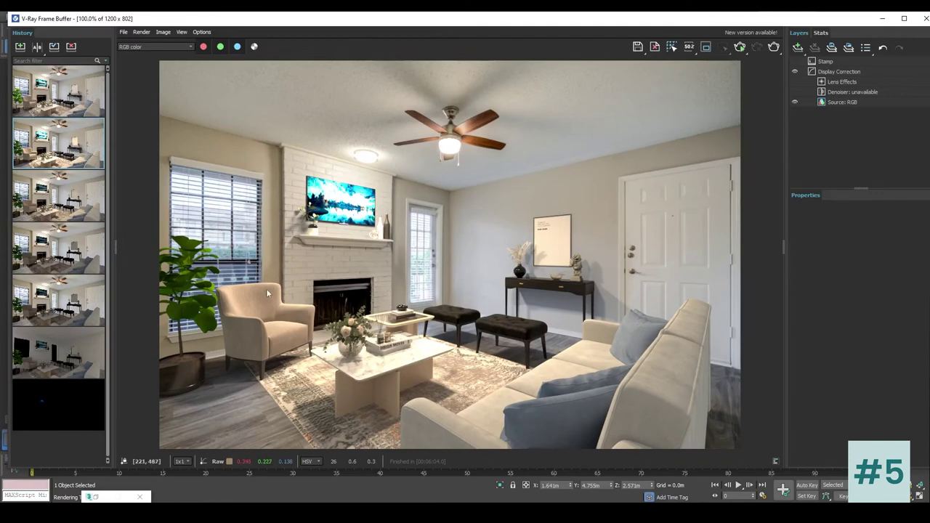
# Compare the brighter saved render with the latest one around the TV, armchair, plant, fireplace and coffee table
pyautogui.scroll(2, 267, 295)
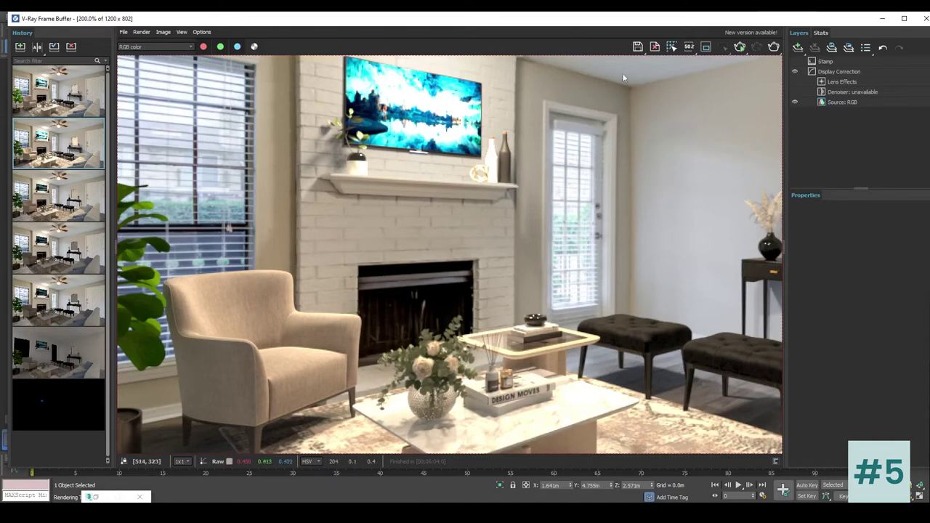
pyautogui.scroll(-2, 403, 260)
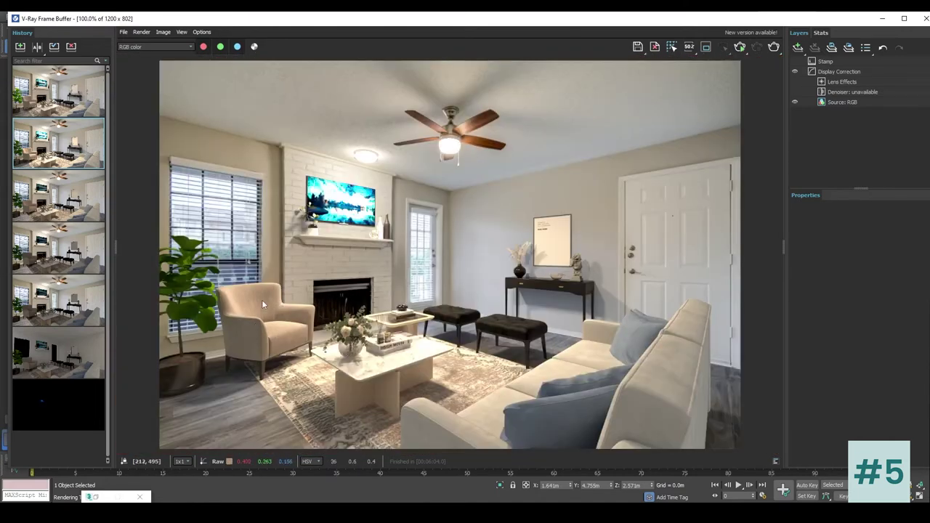
pyautogui.scroll(2, 262, 300)
pyautogui.moveTo(263, 298); pyautogui.dragTo(290, 320, button='middle')
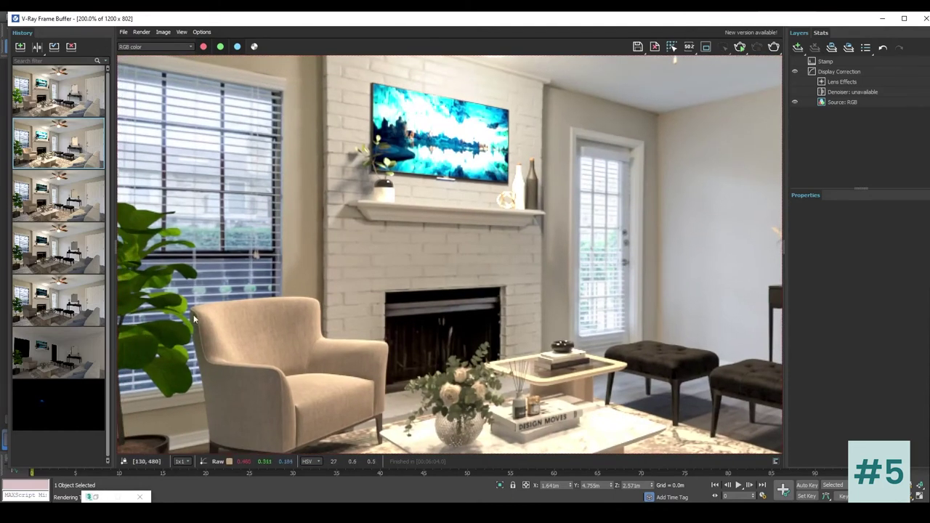
pyautogui.moveTo(314, 291); pyautogui.dragTo(386, 289, button='middle')
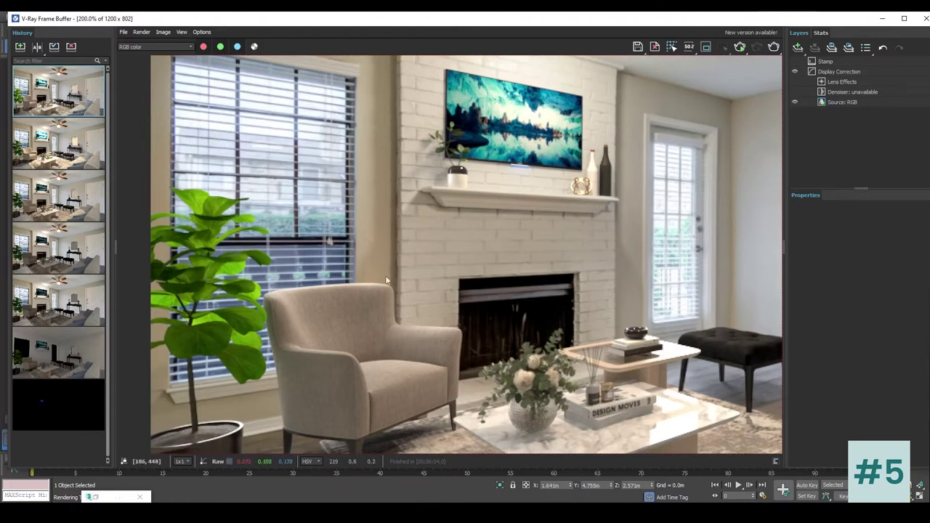
pyautogui.scroll(-3, 391, 349)
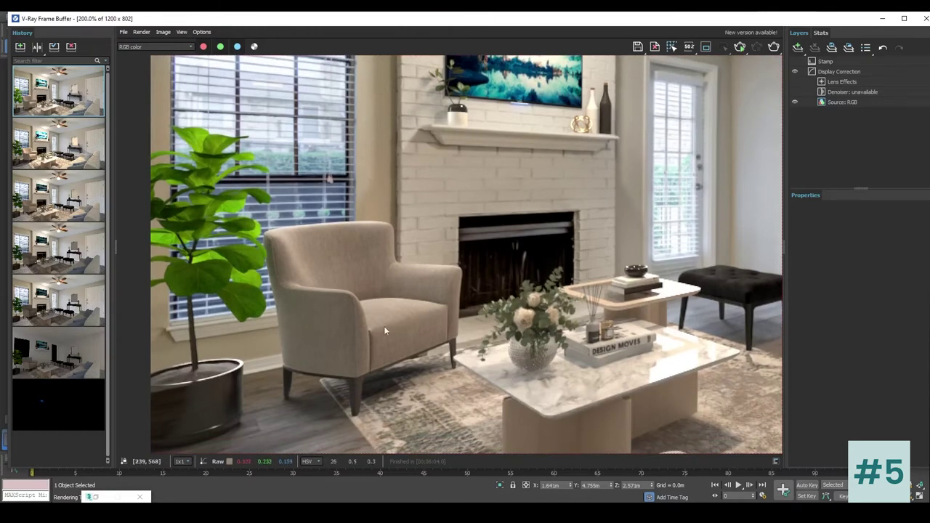
pyautogui.moveTo(441, 281); pyautogui.dragTo(393, 272, button='middle')
pyautogui.moveTo(477, 374); pyautogui.dragTo(441, 382, button='middle')
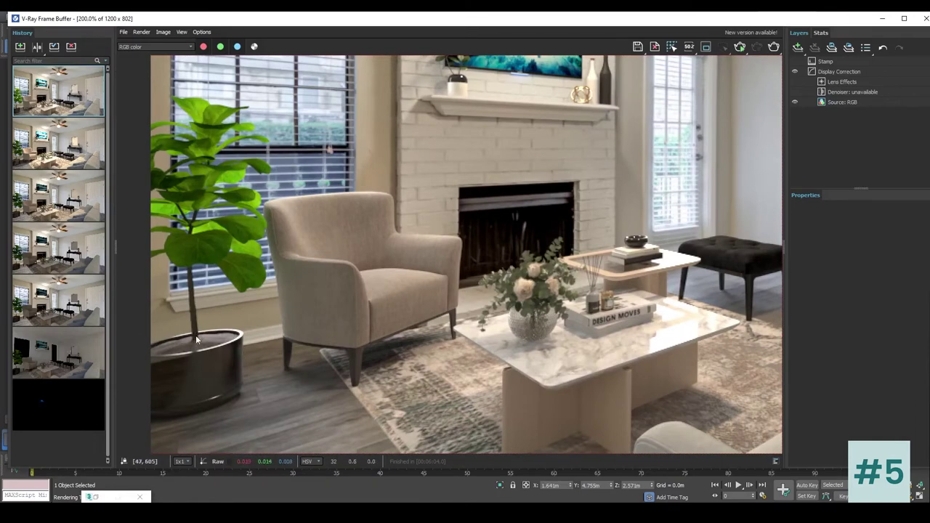
pyautogui.moveTo(369, 291); pyautogui.dragTo(330, 288, button='middle')
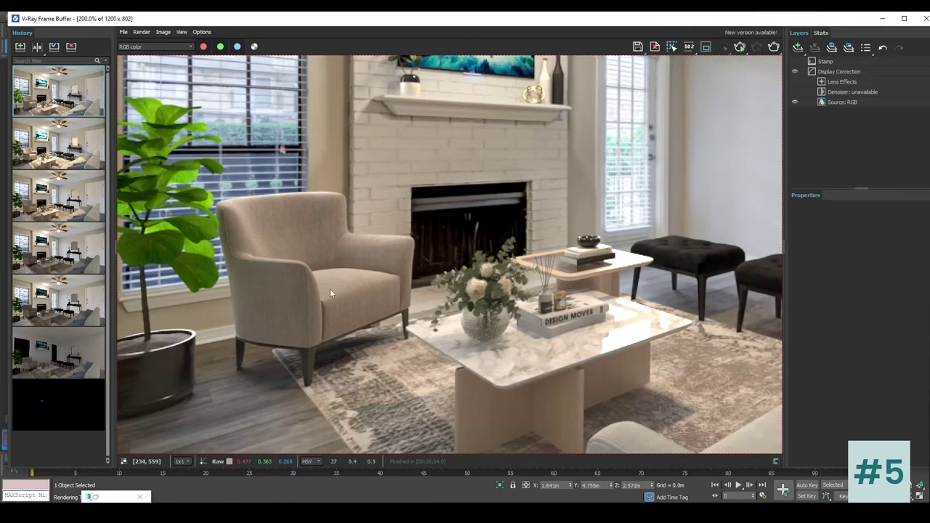
pyautogui.scroll(-3, 345, 289)
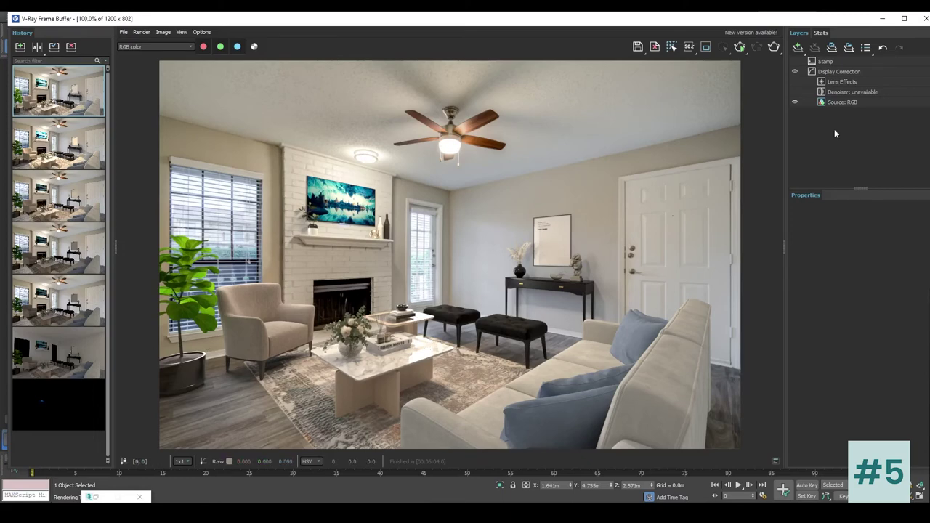
# Set the multiplier of the ceiling disc light near the fireplace wall to 50
pyautogui.click(883, 18)
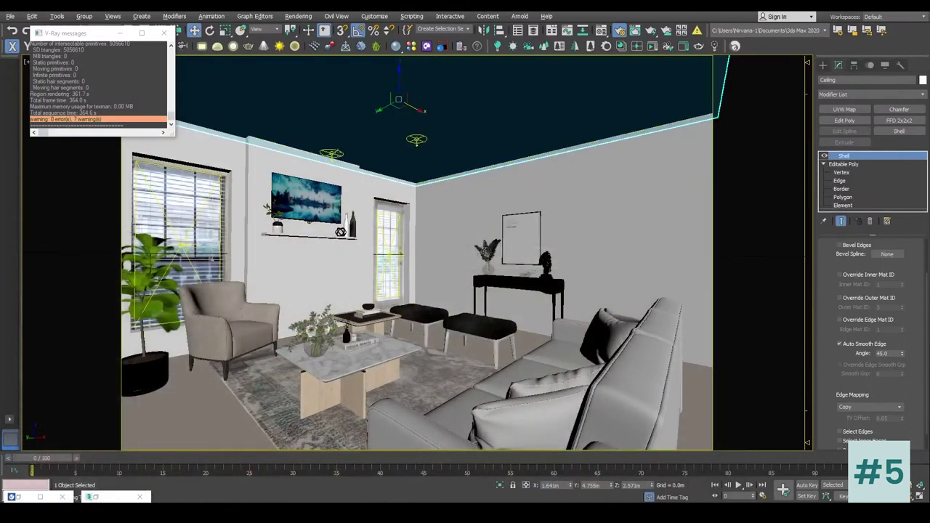
pyautogui.click(332, 153)
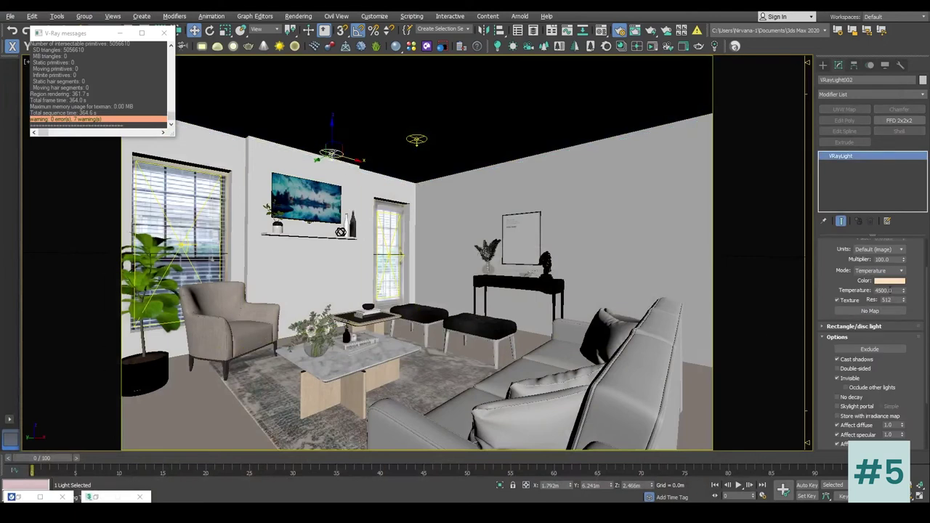
pyautogui.doubleClick(891, 259)
pyautogui.write('5')
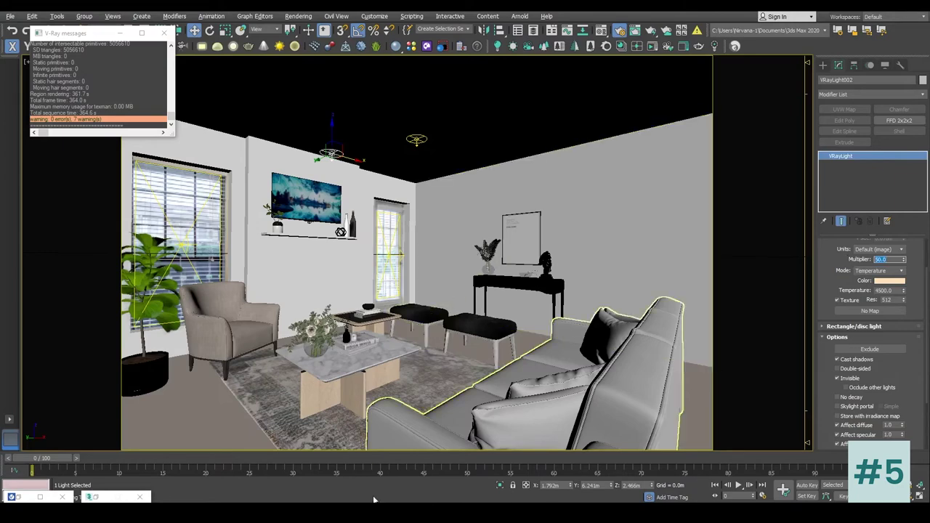
# Define a render region around the TV and mantel shelf and test-render it in the V-Ray frame buffer
pyautogui.rightClick(409, 226)
pyautogui.click(378, 228)
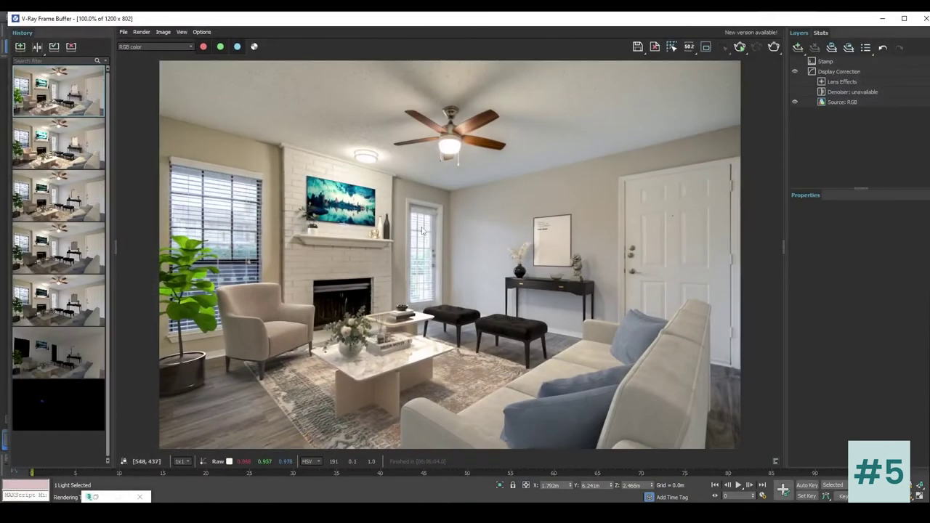
pyautogui.click(705, 46)
pyautogui.moveTo(414, 256); pyautogui.dragTo(342, 192)
pyautogui.moveTo(303, 169); pyautogui.dragTo(398, 253)
pyautogui.click(774, 47)
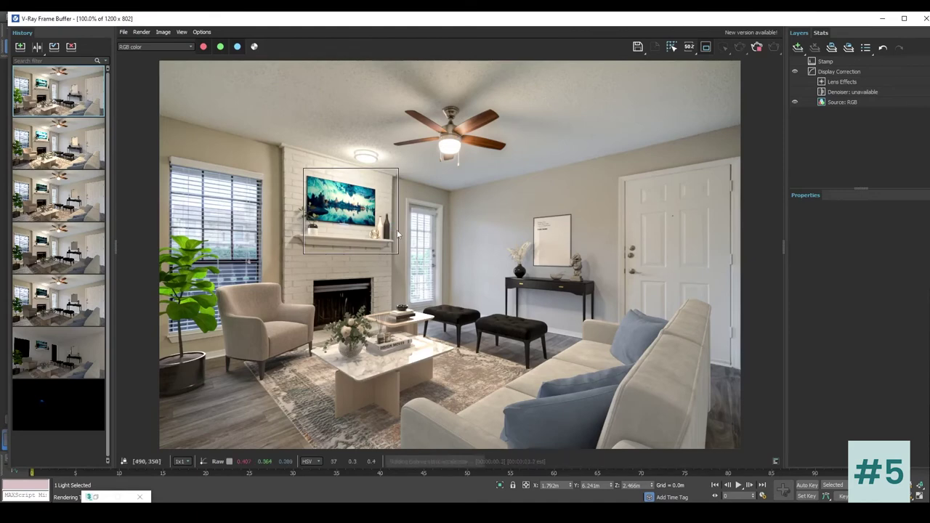
pyautogui.scroll(2, 397, 234)
pyautogui.scroll(-2, 397, 230)
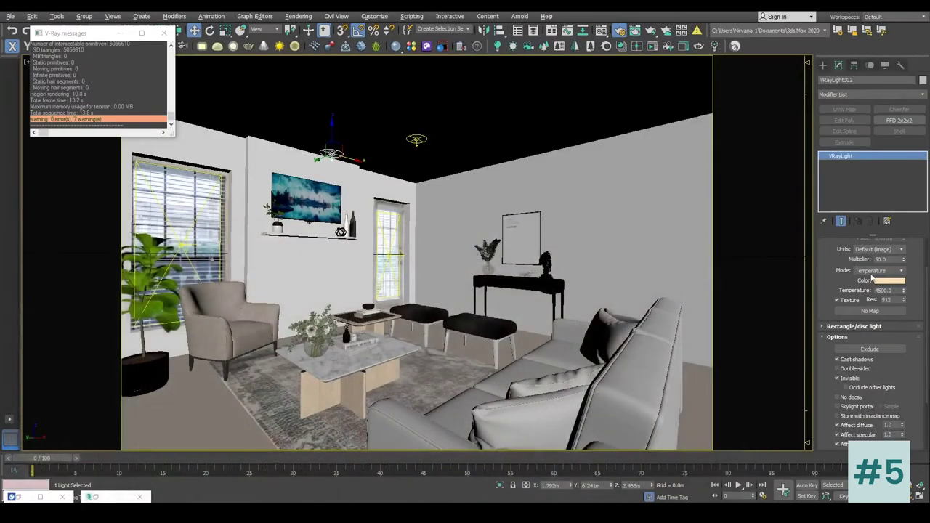
# Raise the multiplier of the disc light near the fireplace and re-render the TV and mantel region to check it
pyautogui.doubleClick(890, 259)
pyautogui.write('7')
pyautogui.rightClick(397, 259)
pyautogui.click(430, 382)
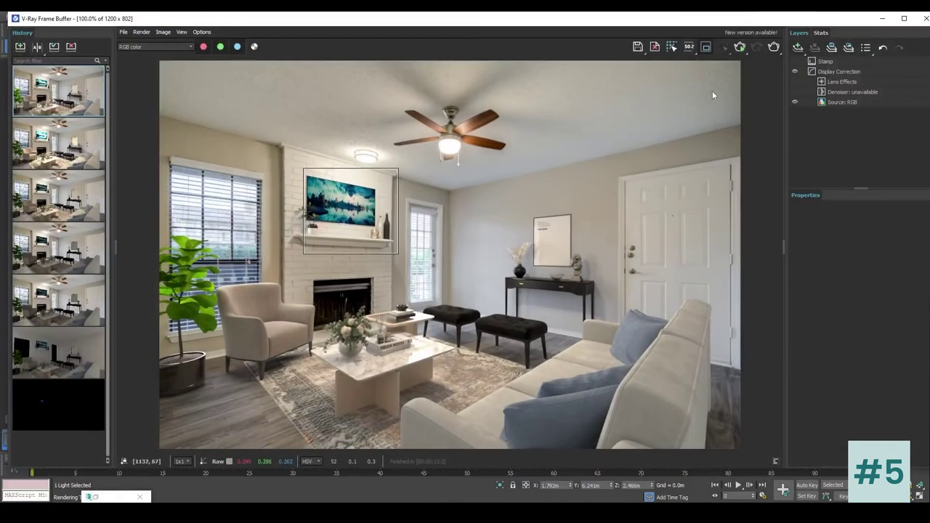
pyautogui.click(773, 46)
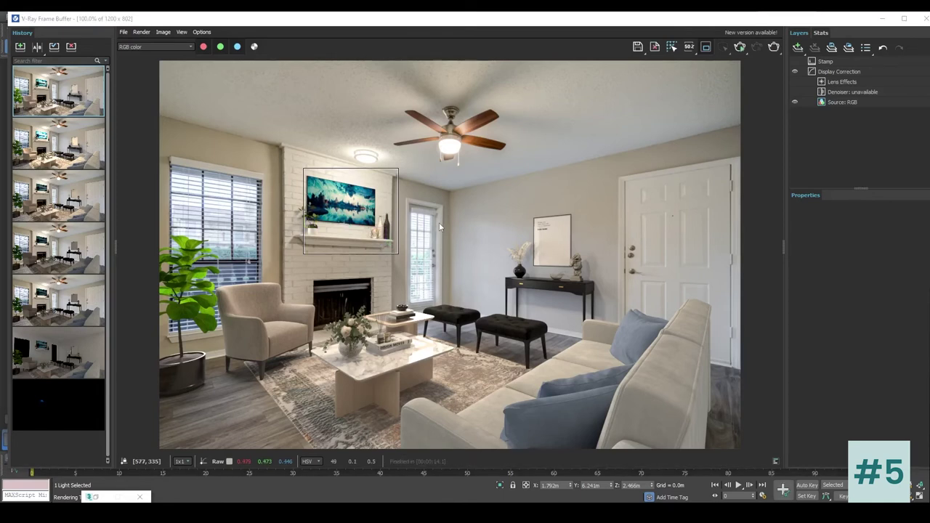
pyautogui.scroll(2, 403, 228)
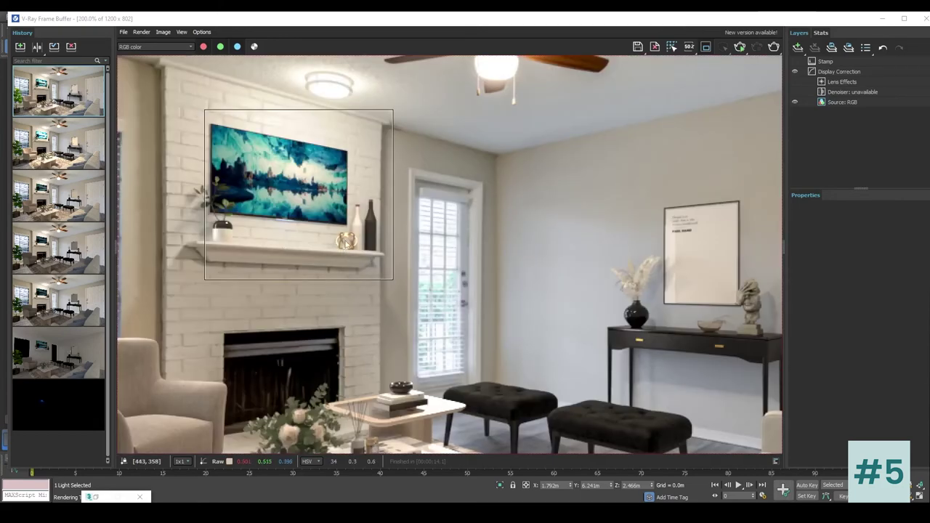
pyautogui.moveTo(344, 238); pyautogui.dragTo(366, 259, button='middle')
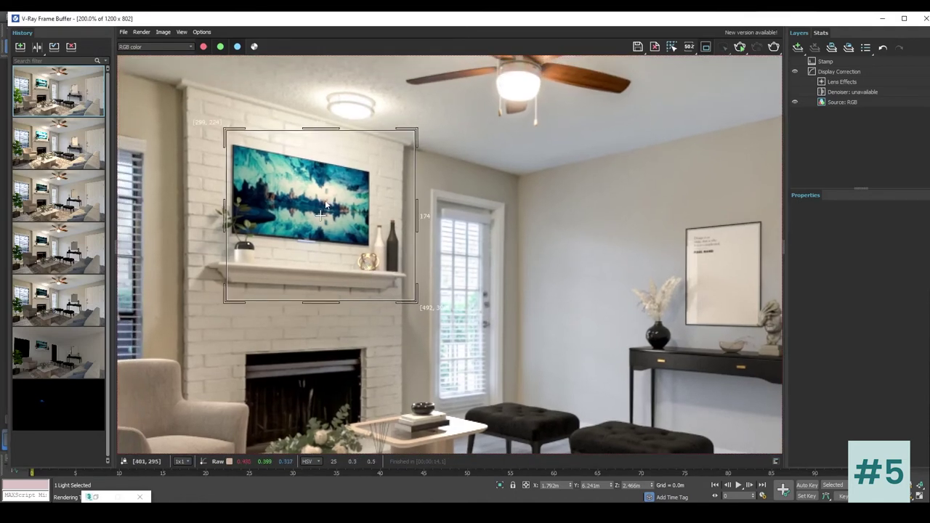
pyautogui.scroll(-1, 327, 204)
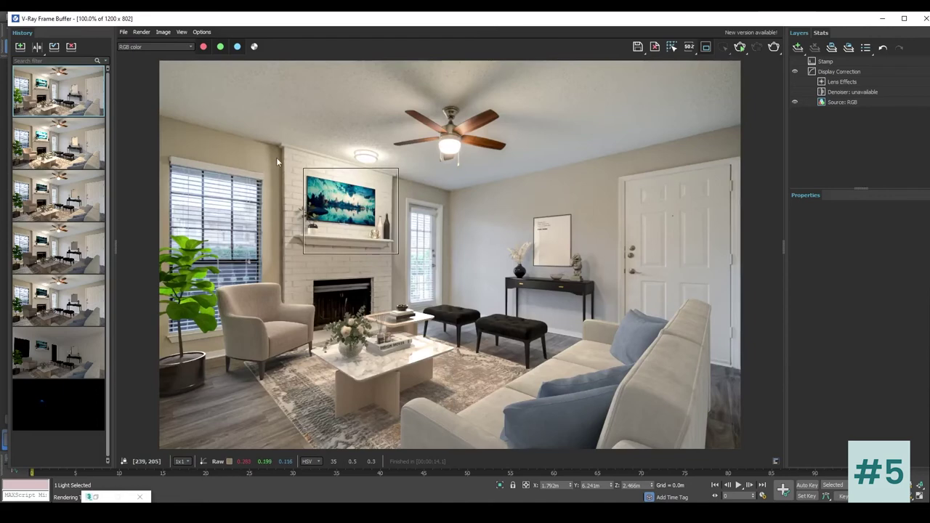
# Redraw the render region around the window, plant and armchair, and give the window light a multiplier of 5 and a cooler temperature
pyautogui.moveTo(163, 150)
pyautogui.mouseDown()
pyautogui.moveTo(277, 375)
pyautogui.moveTo(314, 391)
pyautogui.moveTo(282, 388)
pyautogui.mouseUp()
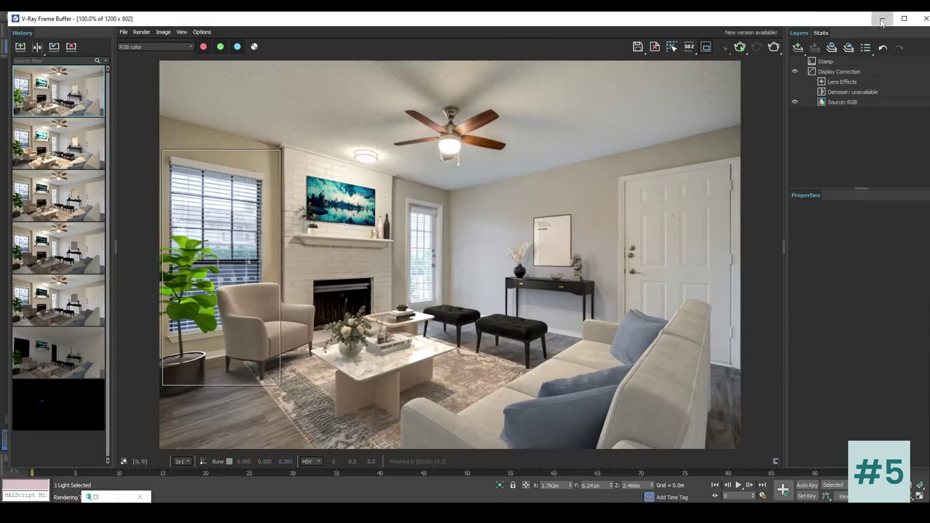
pyautogui.click(882, 18)
pyautogui.click(195, 222)
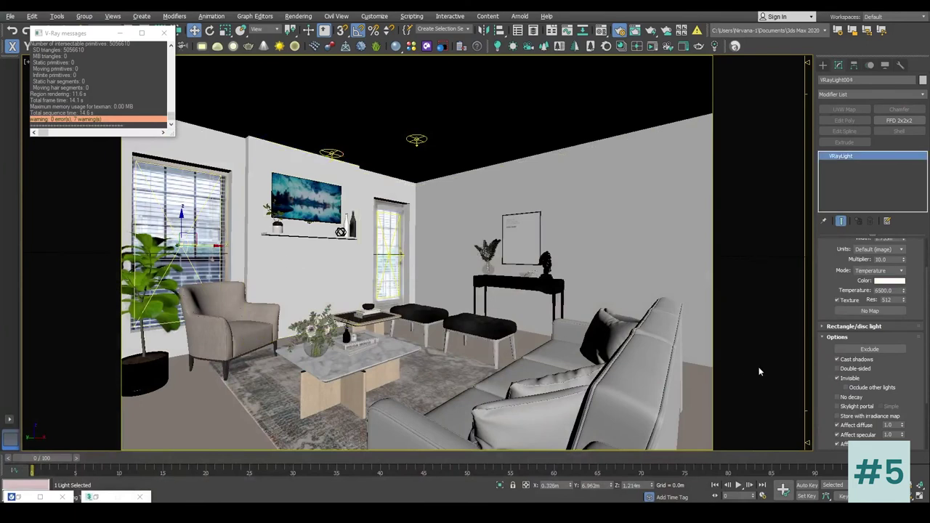
pyautogui.doubleClick(888, 259)
pyautogui.write('10')
pyautogui.press('Return')
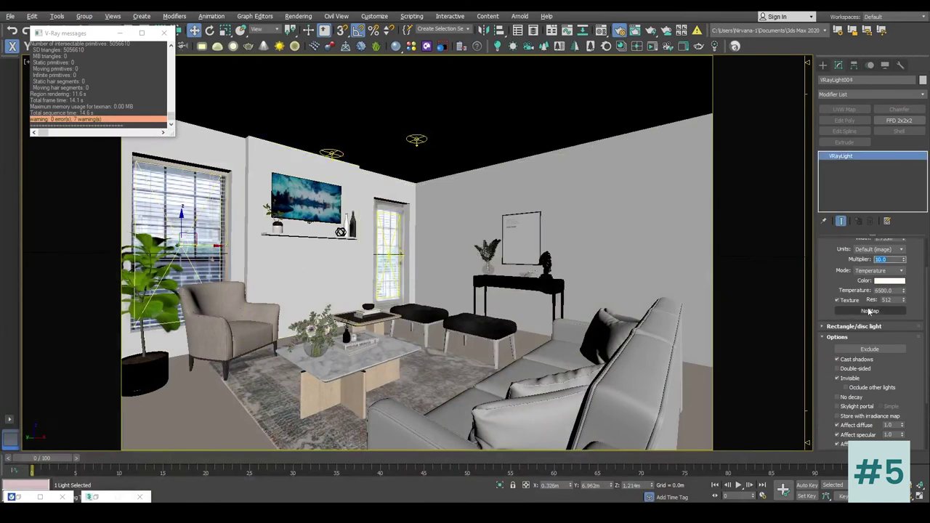
pyautogui.press('Tab')
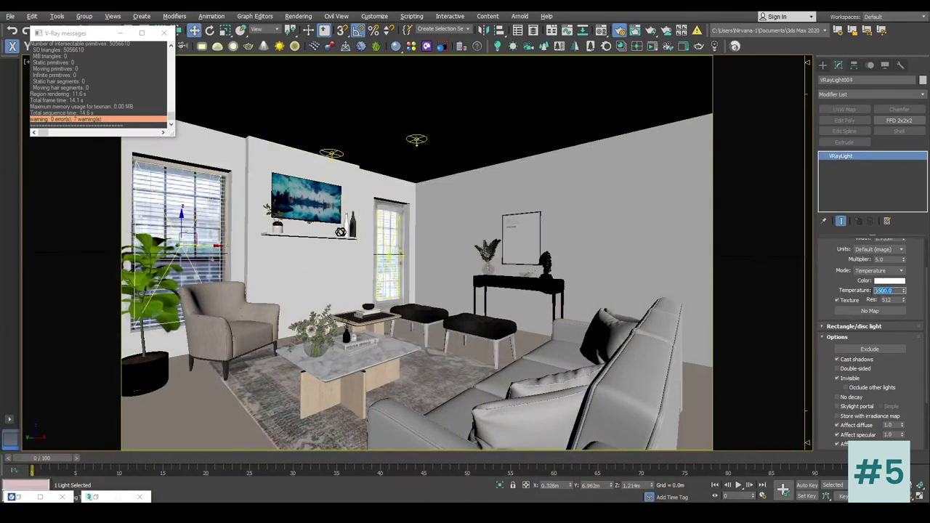
pyautogui.write('70')
# Re-render the window, plant and armchair region to check the changed window light, and turn region rendering off
pyautogui.rightClick(362, 302)
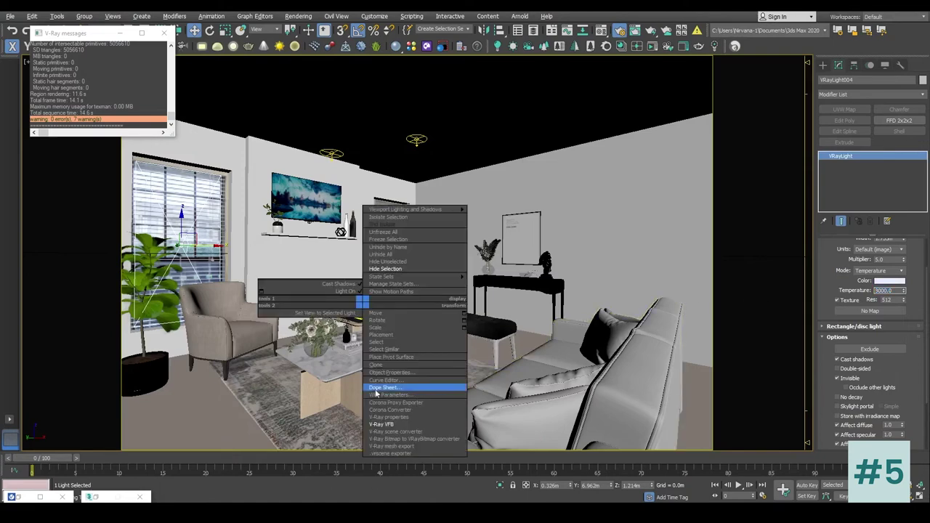
pyautogui.click(382, 424)
pyautogui.click(773, 47)
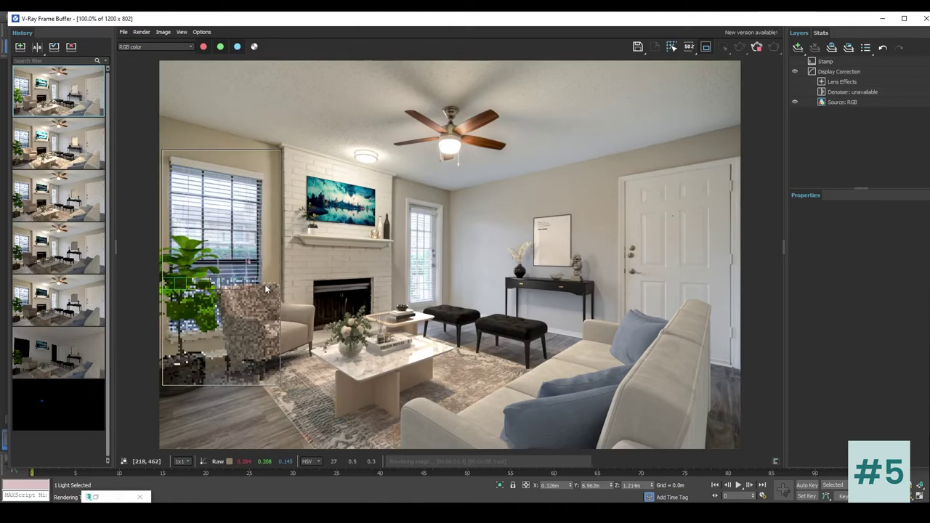
pyautogui.scroll(2, 268, 288)
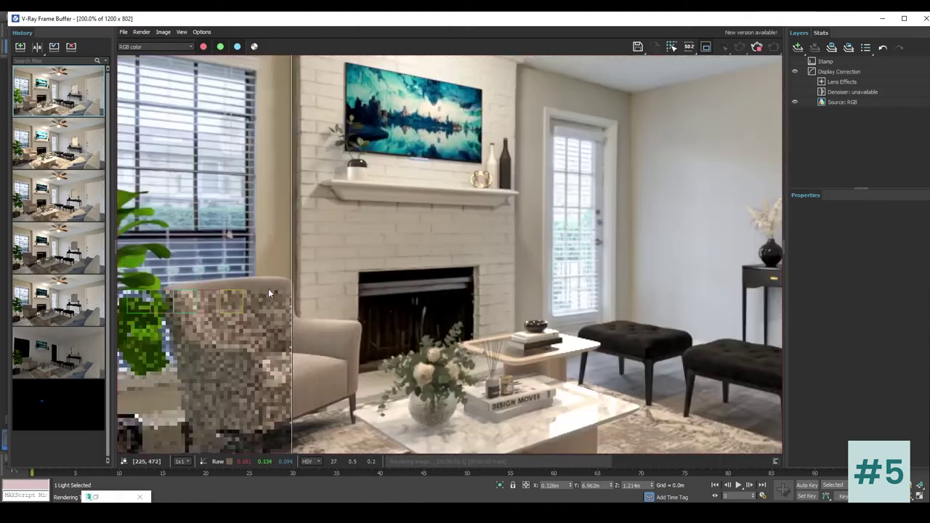
pyautogui.moveTo(268, 288); pyautogui.dragTo(289, 230, button='middle')
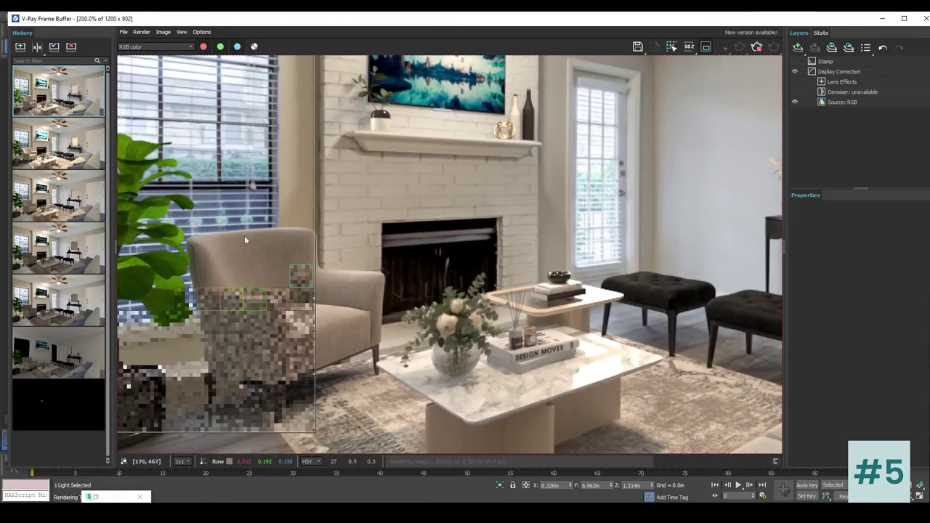
pyautogui.moveTo(244, 235); pyautogui.dragTo(285, 232, button='middle')
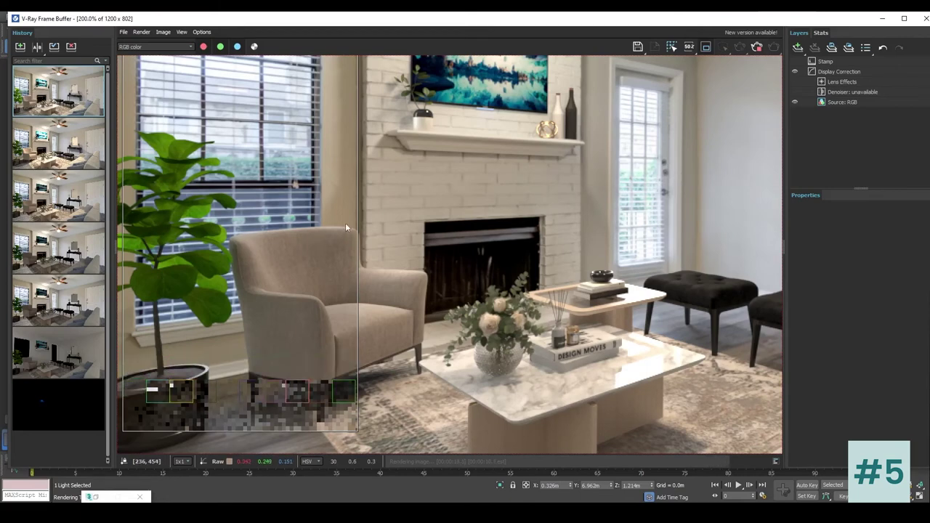
pyautogui.moveTo(260, 235); pyautogui.dragTo(295, 245, button='middle')
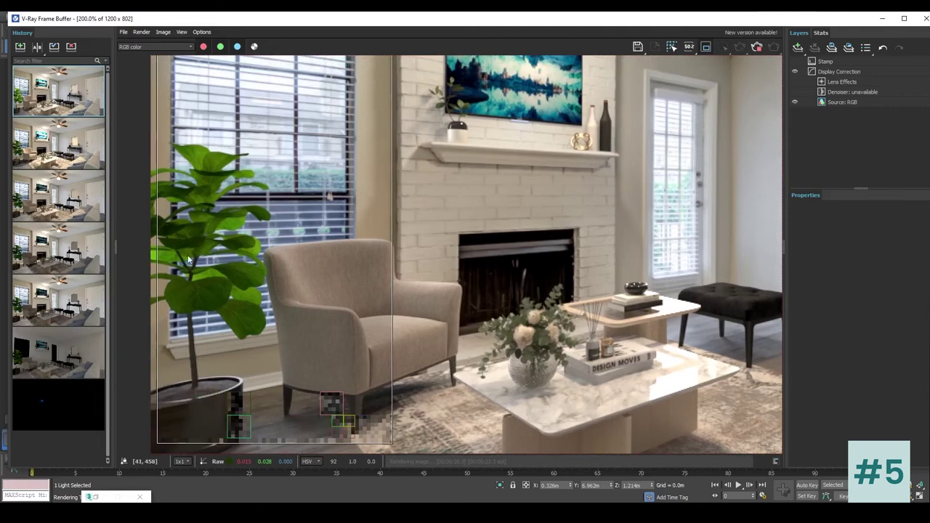
pyautogui.scroll(-2, 182, 276)
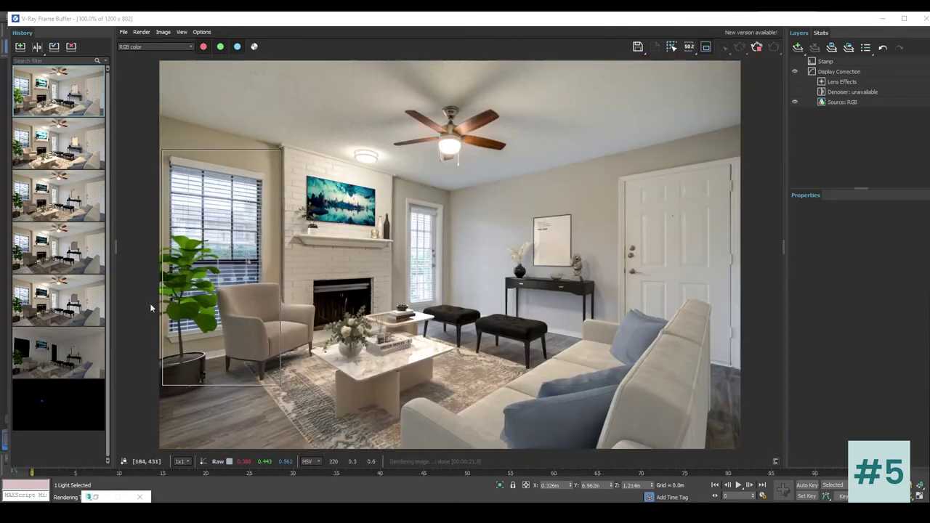
pyautogui.scroll(2, 201, 357)
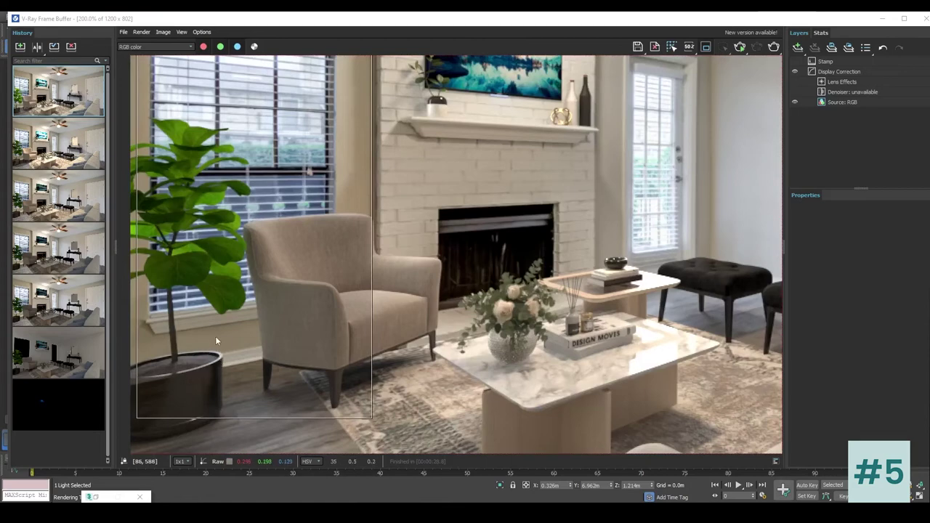
pyautogui.scroll(-2, 216, 336)
pyautogui.click(706, 48)
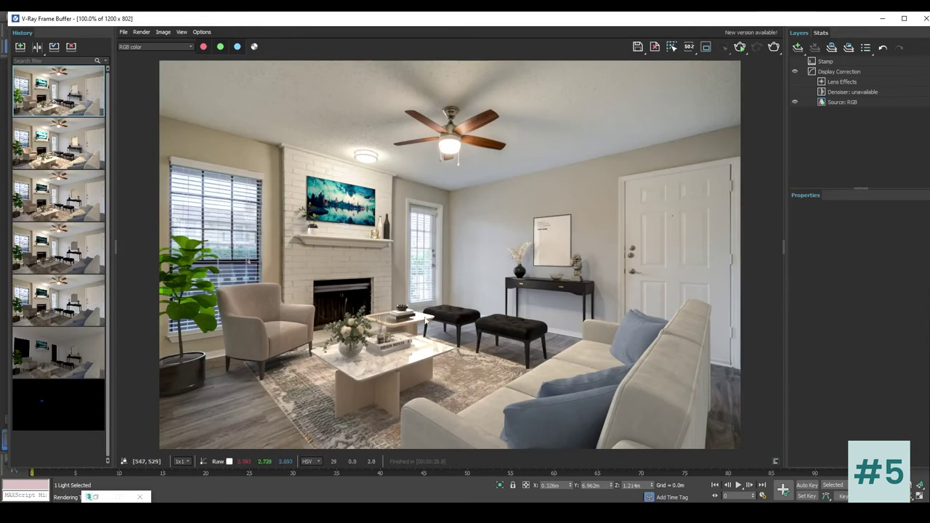
# Turn off Affect reflections for both the door light and the window light
pyautogui.scroll(2, 428, 323)
pyautogui.moveTo(405, 294); pyautogui.dragTo(386, 276, button='middle')
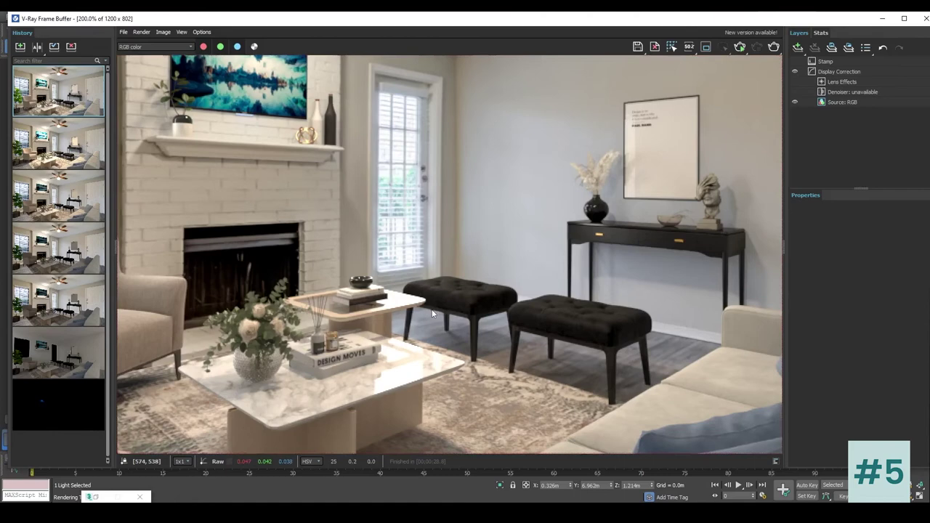
pyautogui.click(881, 18)
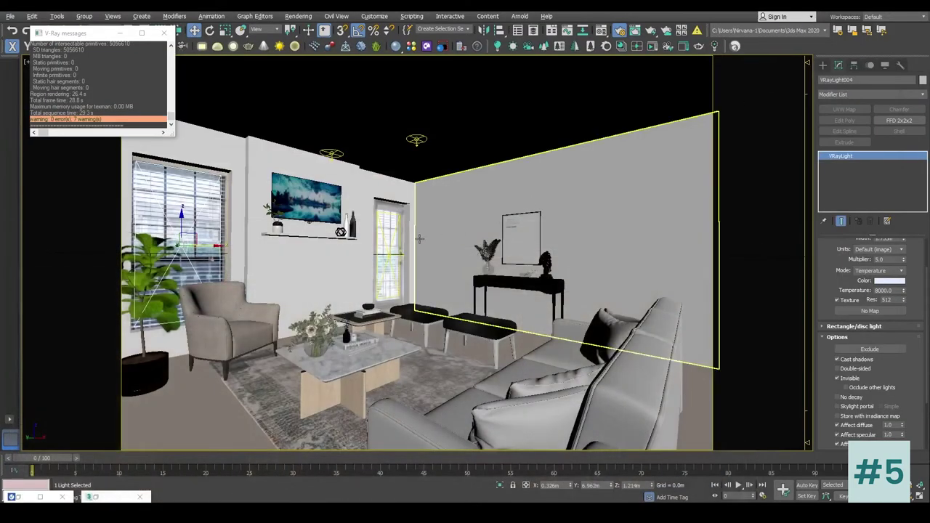
pyautogui.click(393, 233)
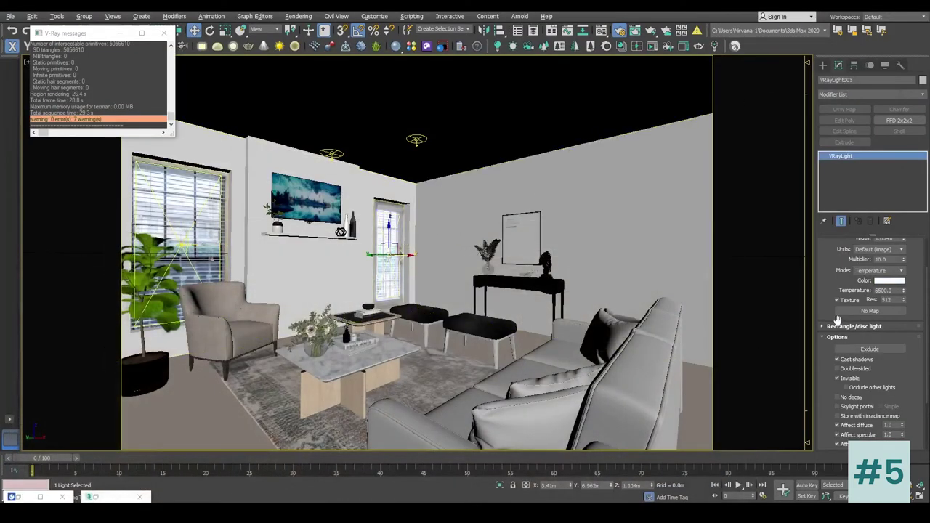
pyautogui.scroll(-3, 822, 290)
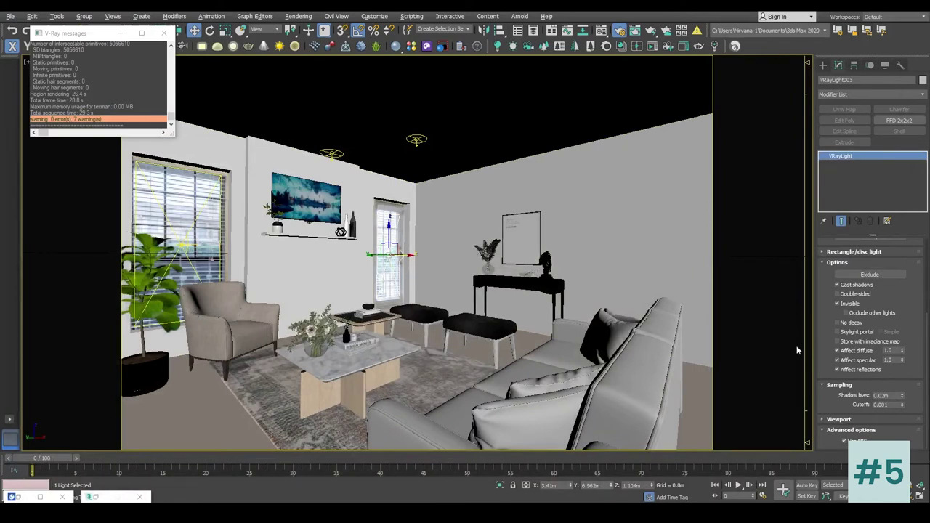
pyautogui.click(867, 370)
pyautogui.click(466, 307)
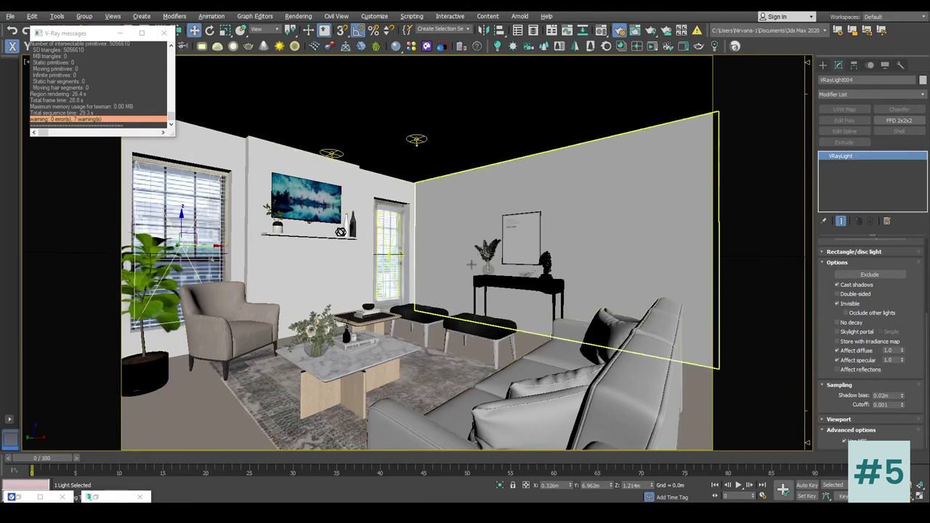
# Define a render region around the coffee table corner and the nearest black stool, and test-render it in the V-Ray frame buffer
pyautogui.rightClick(447, 207)
pyautogui.click(460, 326)
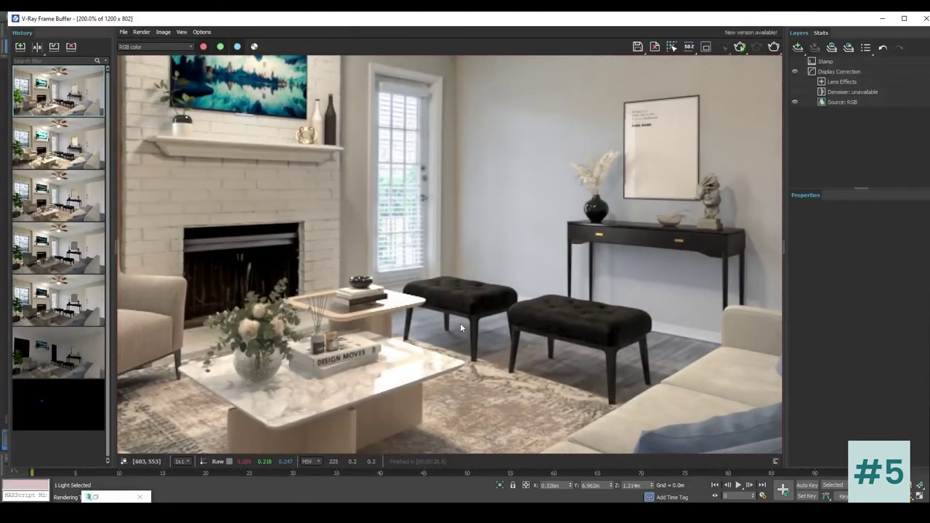
pyautogui.click(705, 46)
pyautogui.moveTo(447, 284); pyautogui.dragTo(448, 211, button='middle')
pyautogui.moveTo(350, 152); pyautogui.dragTo(457, 362)
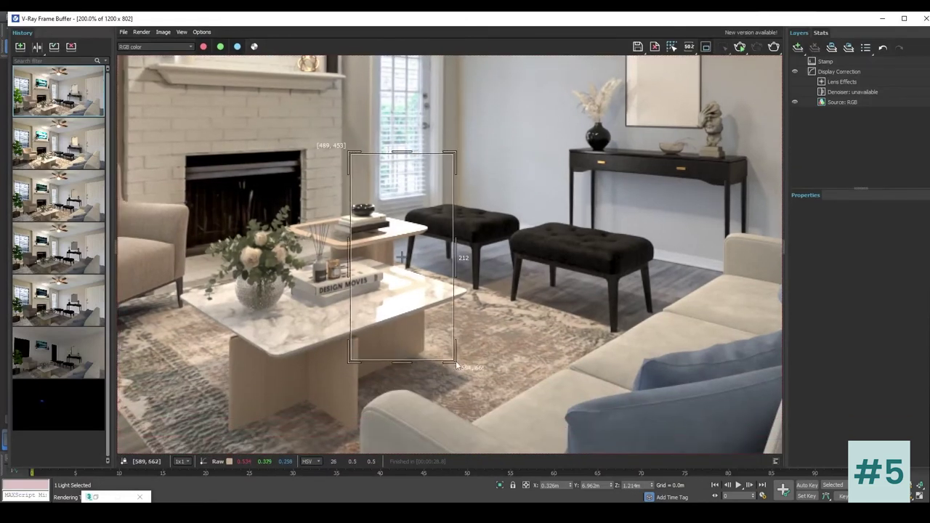
pyautogui.doubleClick(460, 331)
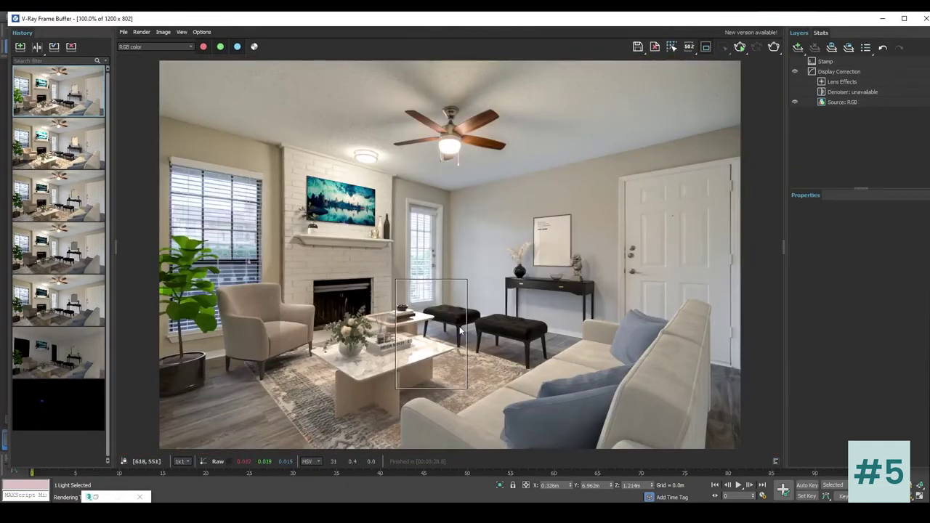
pyautogui.scroll(2, 460, 331)
pyautogui.click(773, 47)
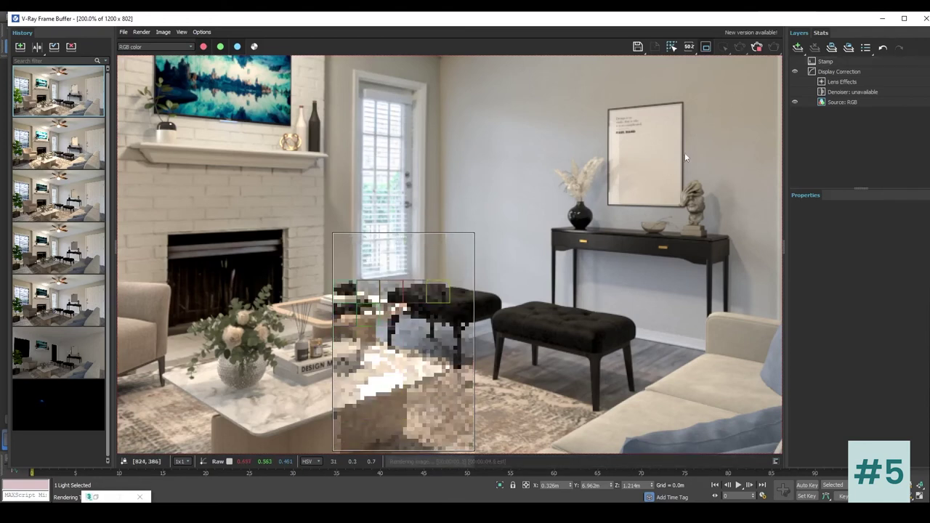
# Set the shadow bias of the window light to 0.002 m and check the ceiling disc and door lights for the same value
pyautogui.click(883, 20)
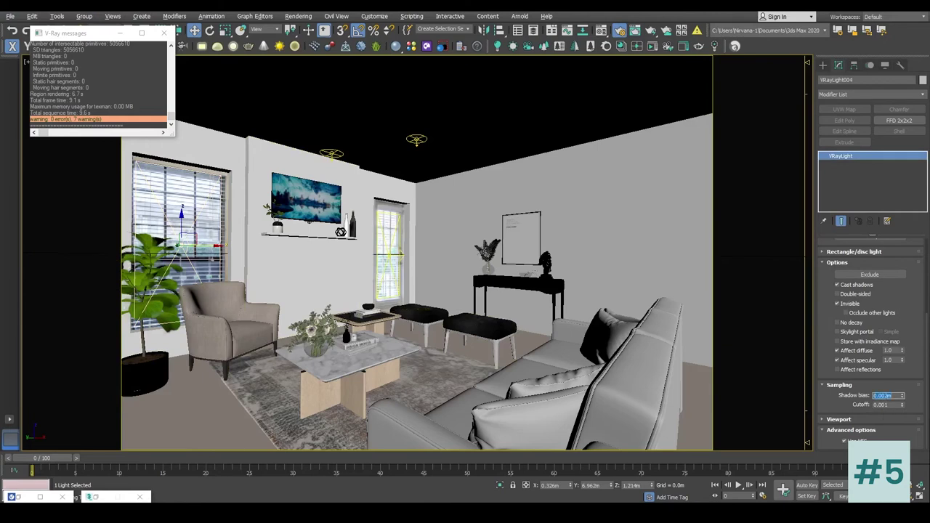
pyautogui.click(416, 140)
pyautogui.click(343, 155)
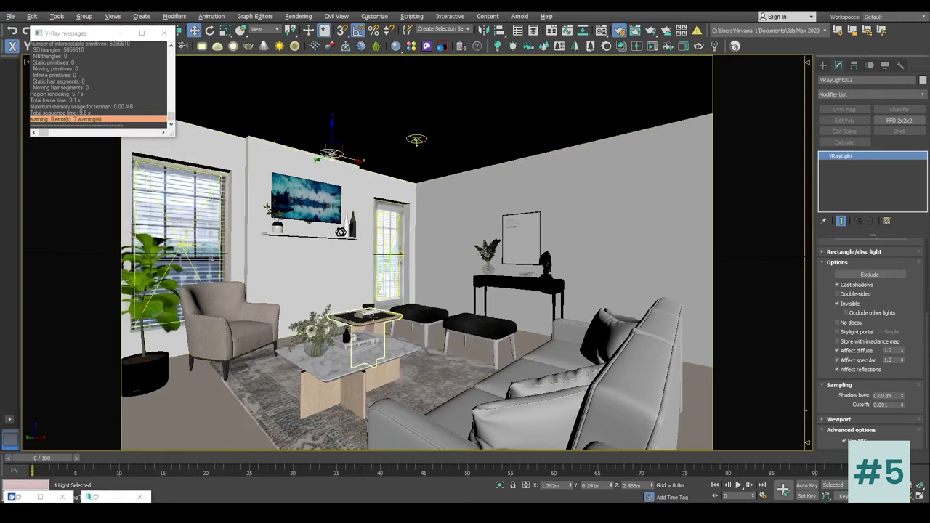
pyautogui.click(387, 253)
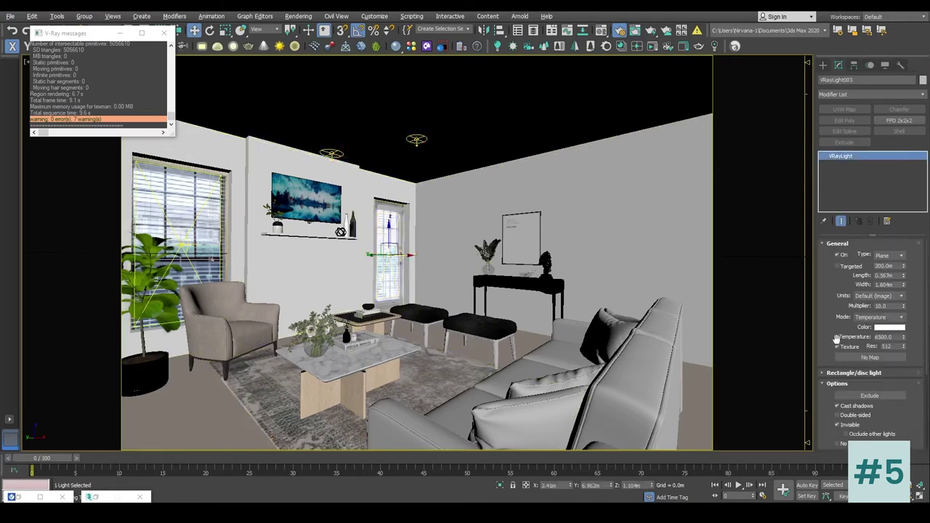
pyautogui.moveTo(821, 409); pyautogui.dragTo(819, 278)
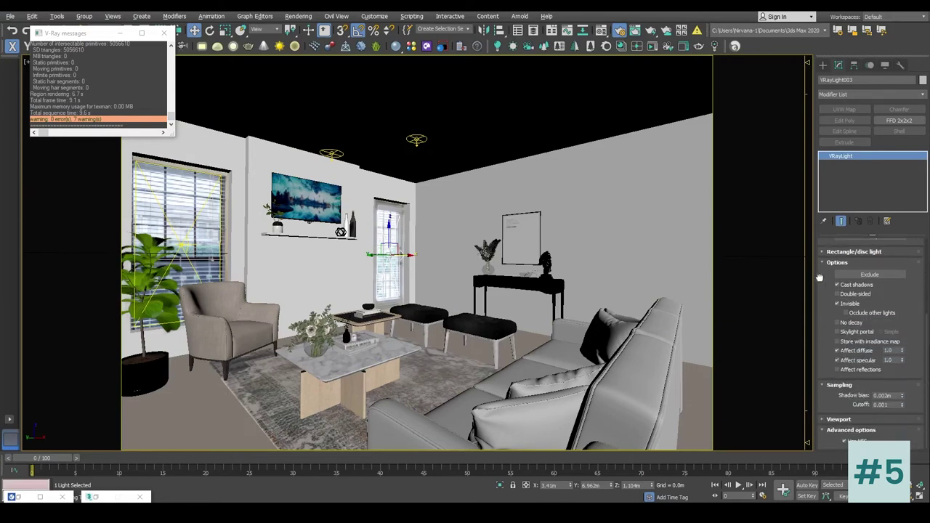
pyautogui.click(218, 258)
pyautogui.press('c')
# Re-render the coffee table and stool region to check the highlights and shadows, and turn region rendering off
pyautogui.rightClick(399, 186)
pyautogui.click(418, 314)
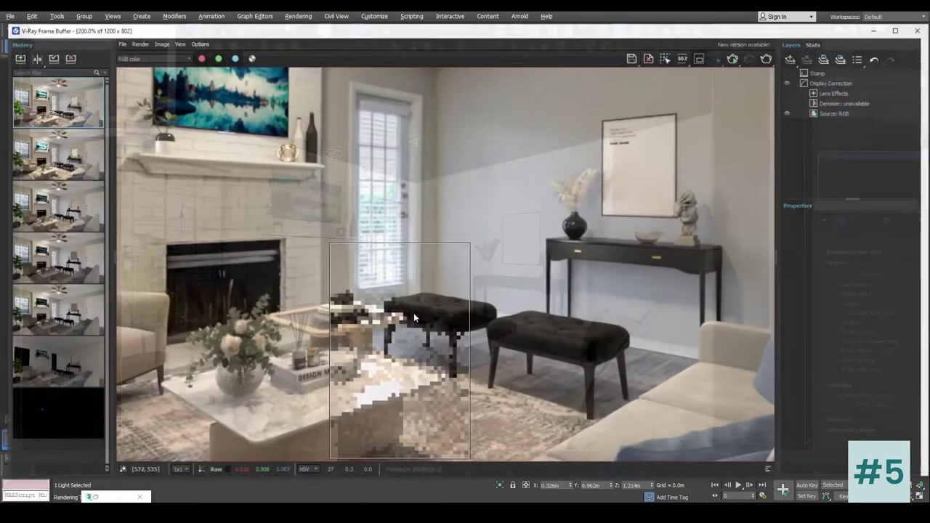
pyautogui.click(773, 48)
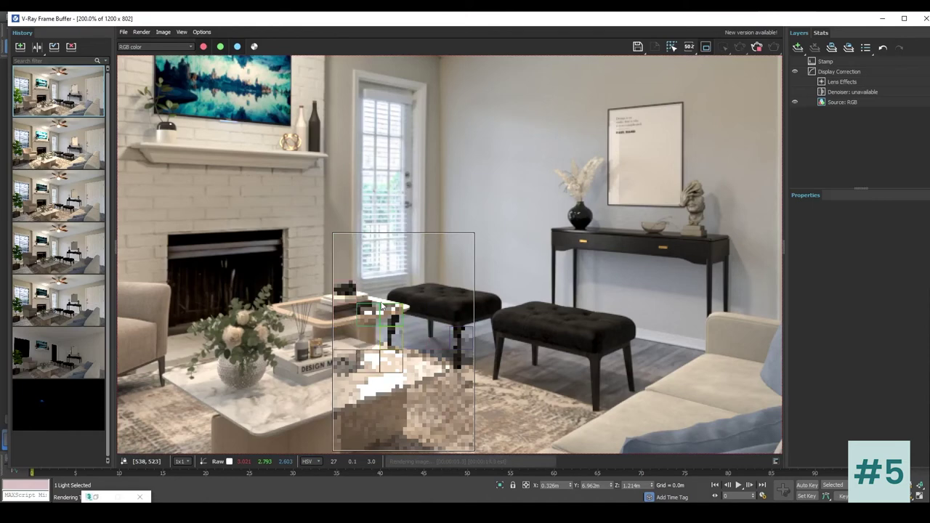
pyautogui.scroll(-2, 383, 306)
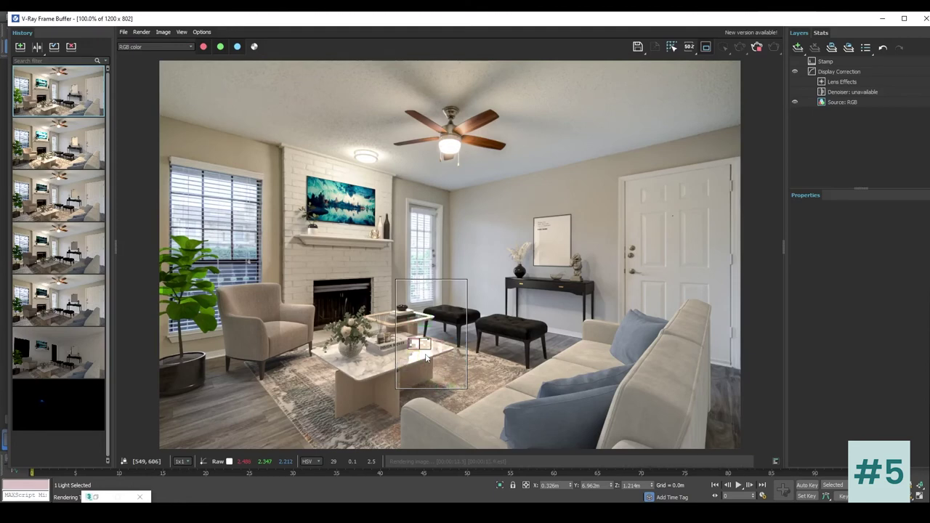
pyautogui.scroll(2, 426, 357)
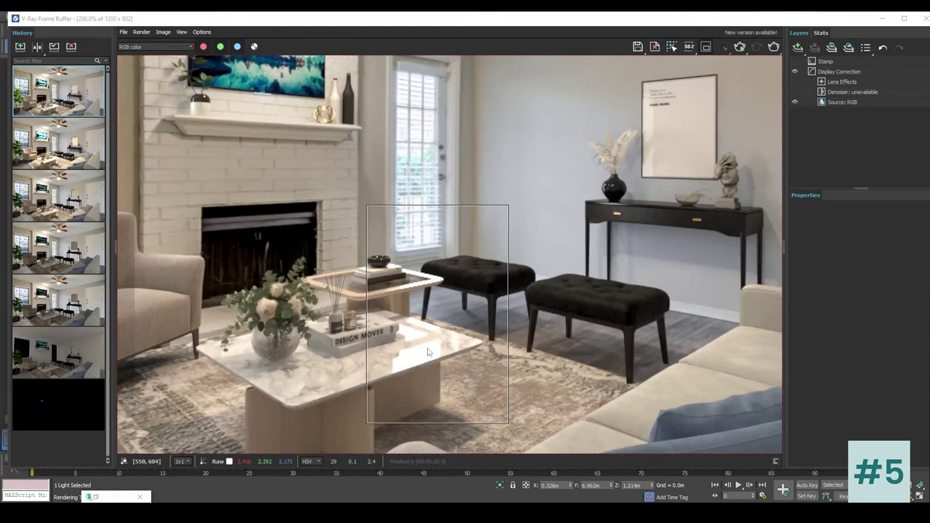
pyautogui.click(705, 47)
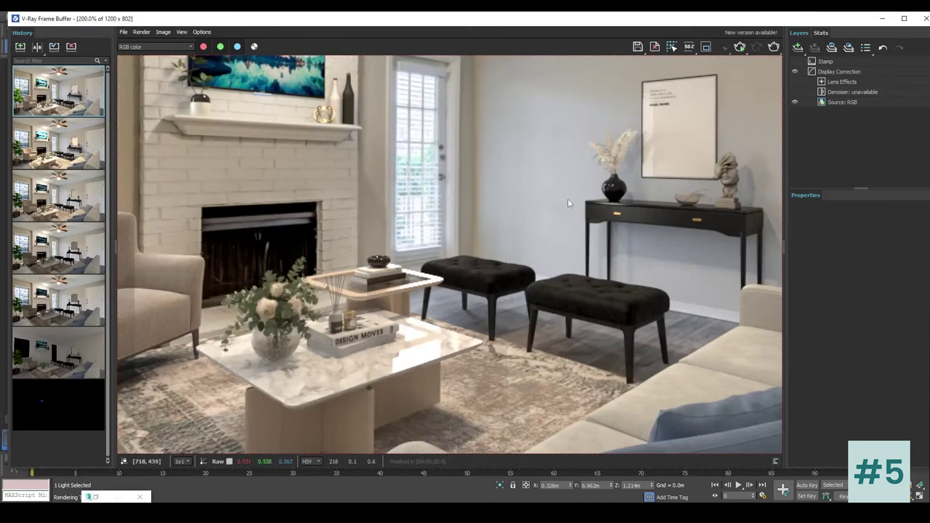
pyautogui.doubleClick(568, 199)
# Switch off the door light and the window light
pyautogui.click(883, 19)
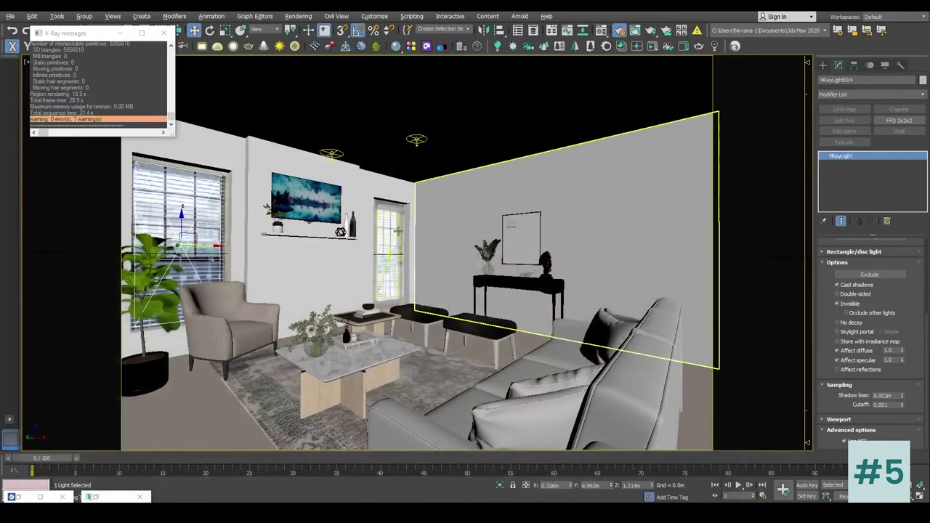
pyautogui.click(396, 222)
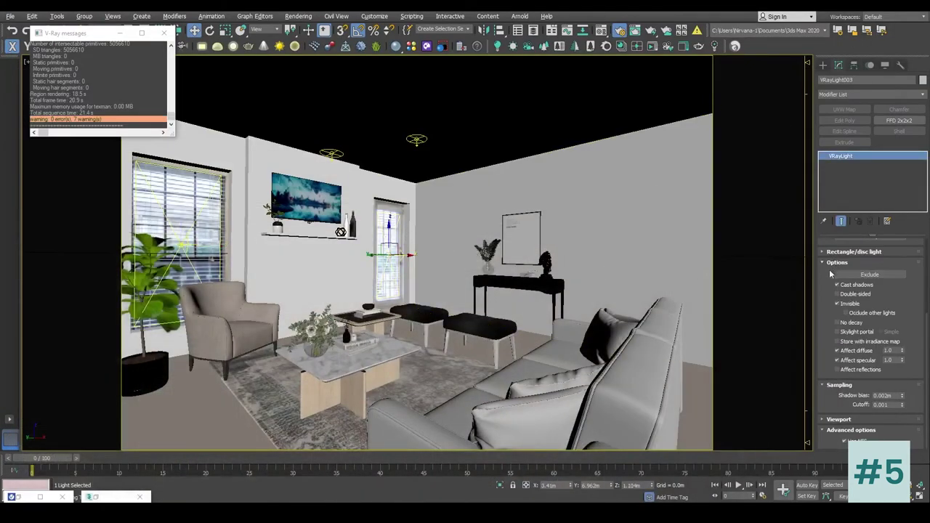
pyautogui.moveTo(832, 270); pyautogui.dragTo(826, 381)
pyautogui.moveTo(826, 264); pyautogui.dragTo(827, 321)
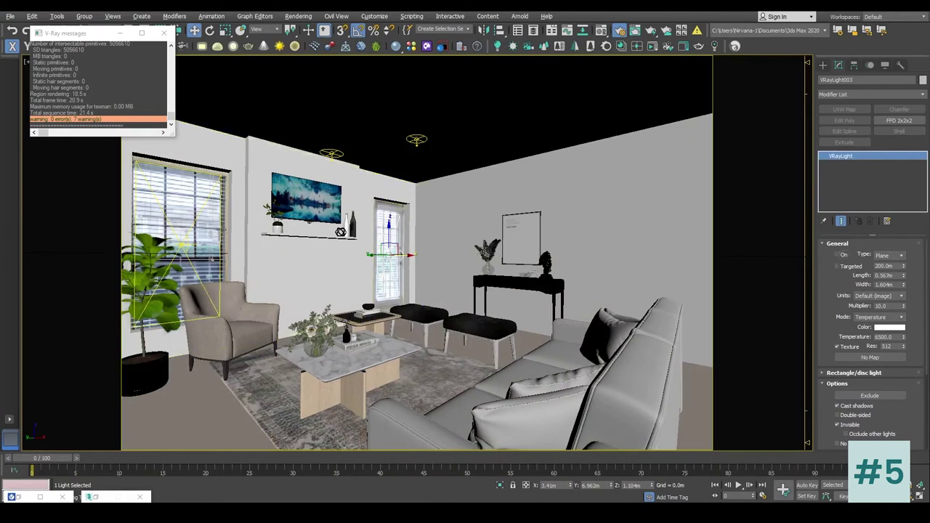
pyautogui.click(220, 231)
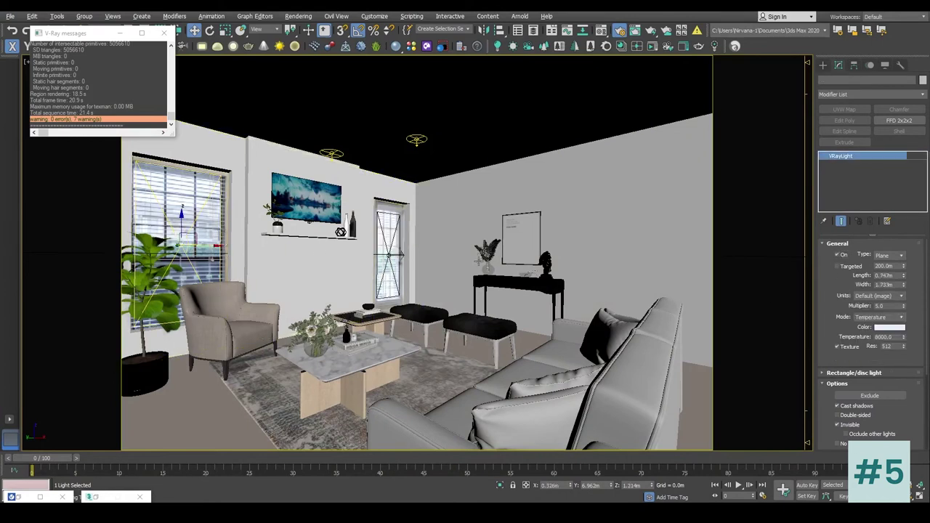
# Hide the wall containing the window and the glazed door, and clear the selection
pyautogui.rightClick(385, 169)
pyautogui.click(421, 144)
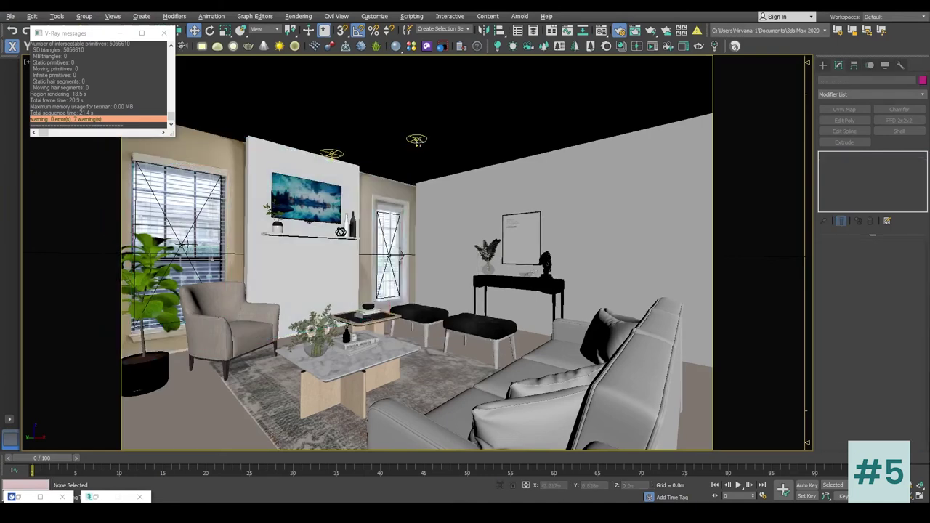
pyautogui.click(458, 189)
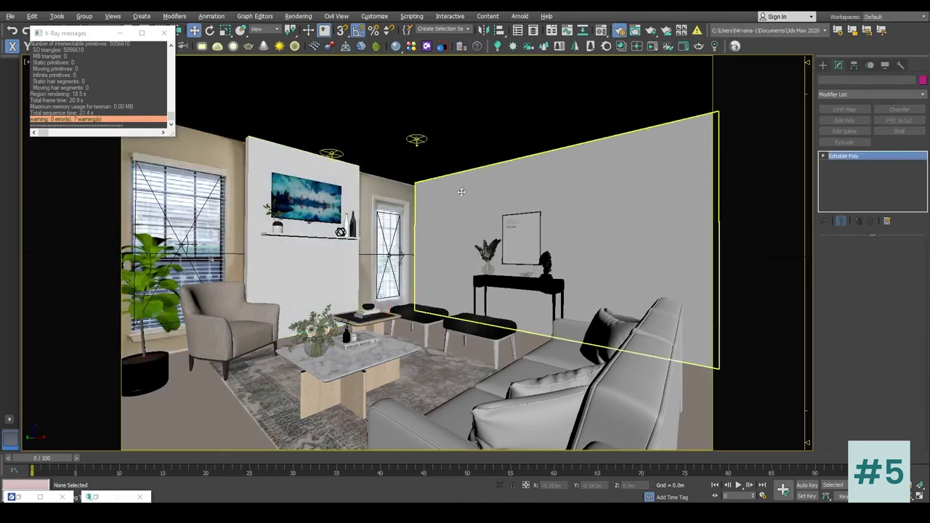
pyautogui.rightClick(457, 189)
pyautogui.click(341, 122)
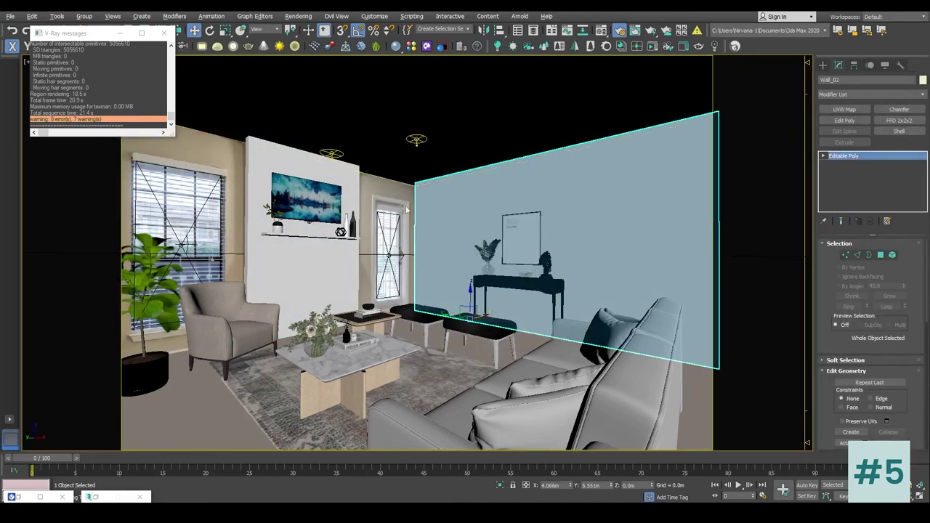
pyautogui.hotkey('ctrl', 'd')
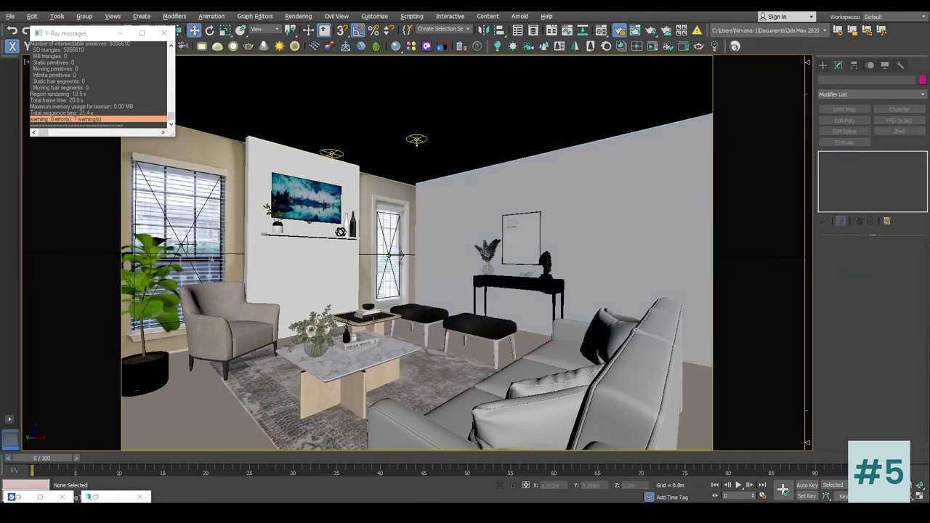
# Redraw the render region over the glazed door, coffee table corner and nearest stool, and test-render it in the frame buffer
pyautogui.rightClick(439, 179)
pyautogui.click(460, 300)
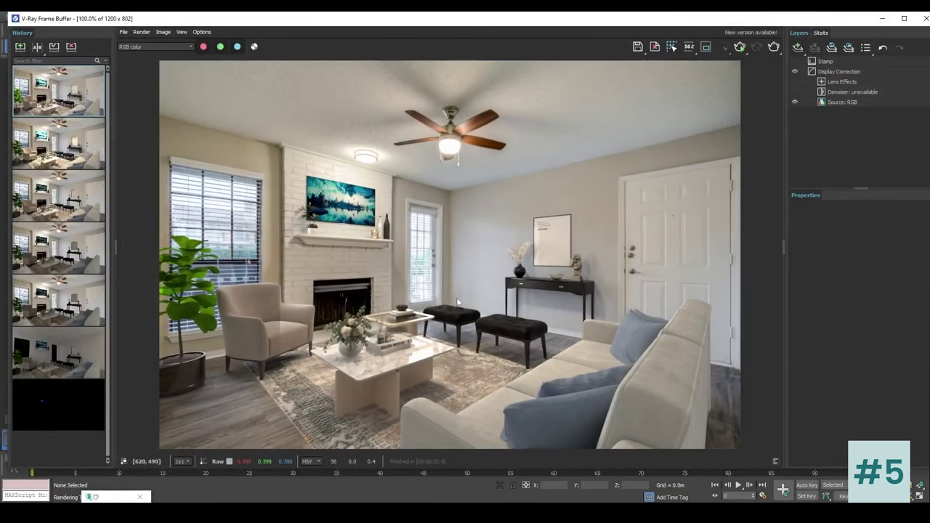
pyautogui.click(706, 47)
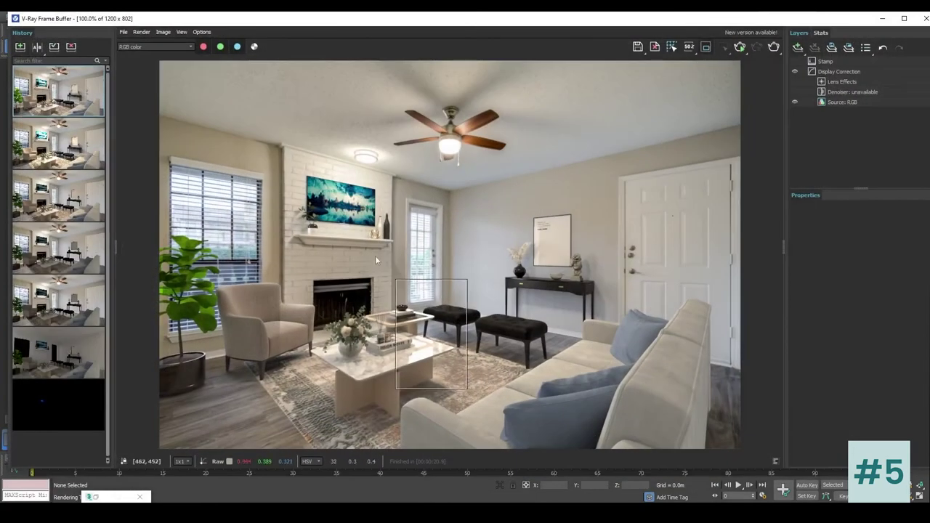
pyautogui.moveTo(370, 159); pyautogui.dragTo(477, 407)
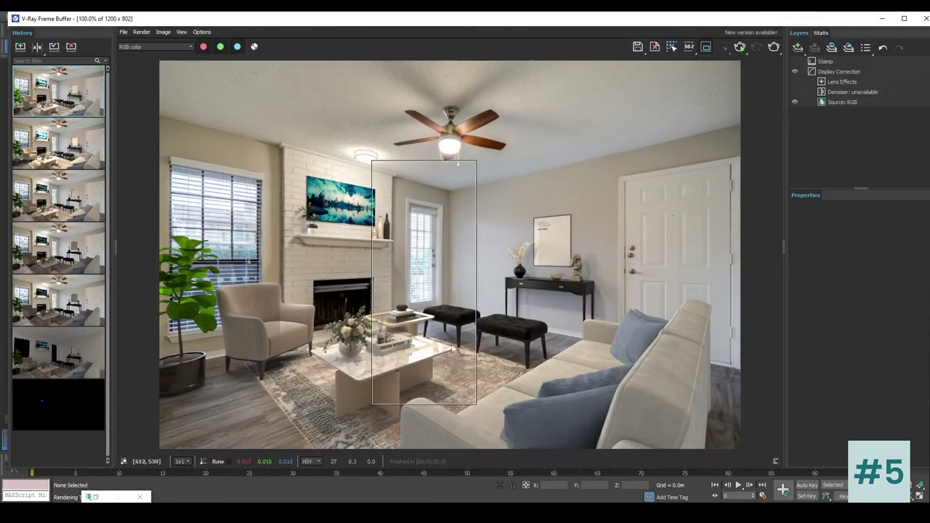
pyautogui.moveTo(457, 392); pyautogui.dragTo(388, 252)
pyautogui.click(774, 47)
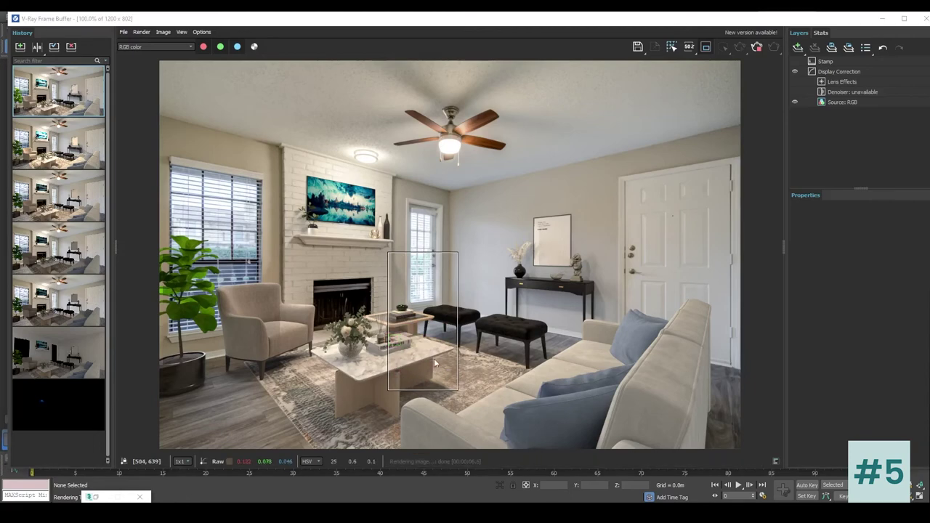
# Switch the door light and the window light back on
pyautogui.click(882, 19)
pyautogui.click(394, 245)
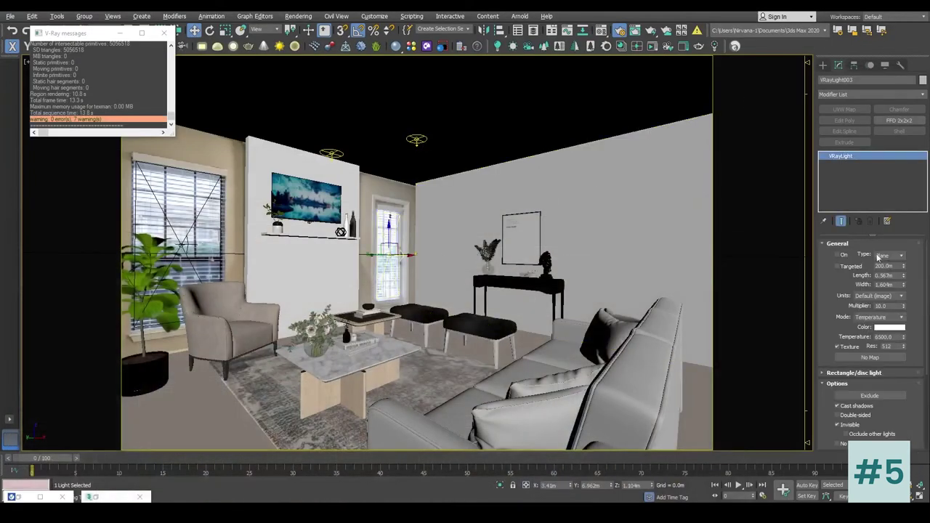
pyautogui.click(205, 218)
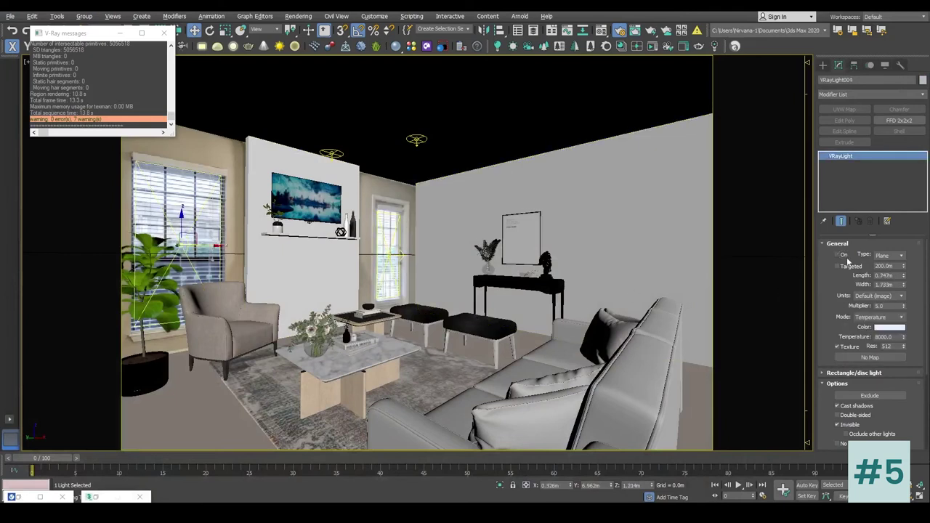
# Re-render the door and coffee table region to check it with the wall hidden, and minimize the frame buffer
pyautogui.rightClick(429, 227)
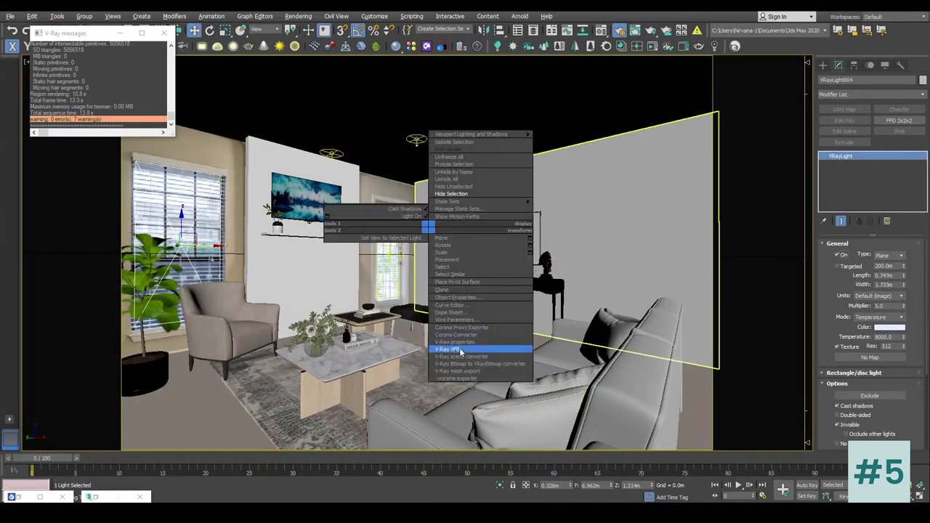
pyautogui.scroll(-4, 896, 365)
pyautogui.rightClick(459, 167)
pyautogui.click(491, 288)
pyautogui.click(774, 46)
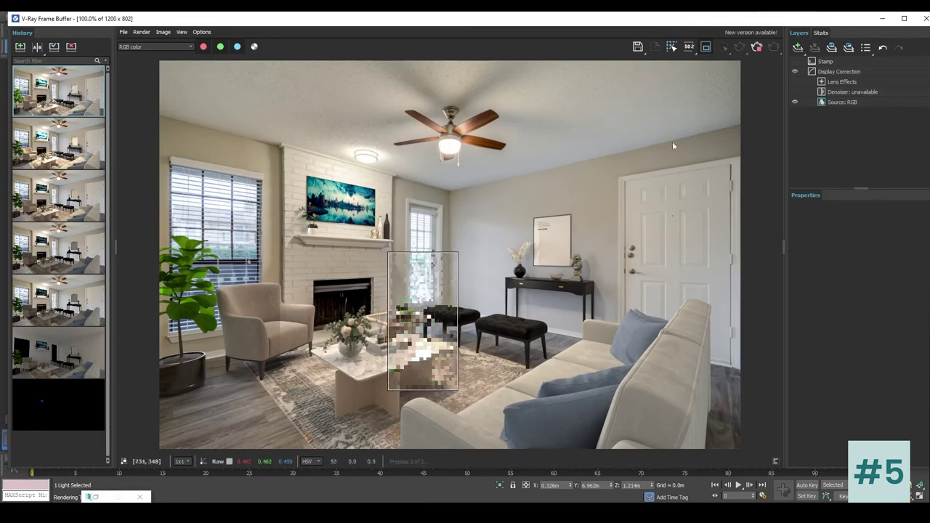
pyautogui.click(883, 20)
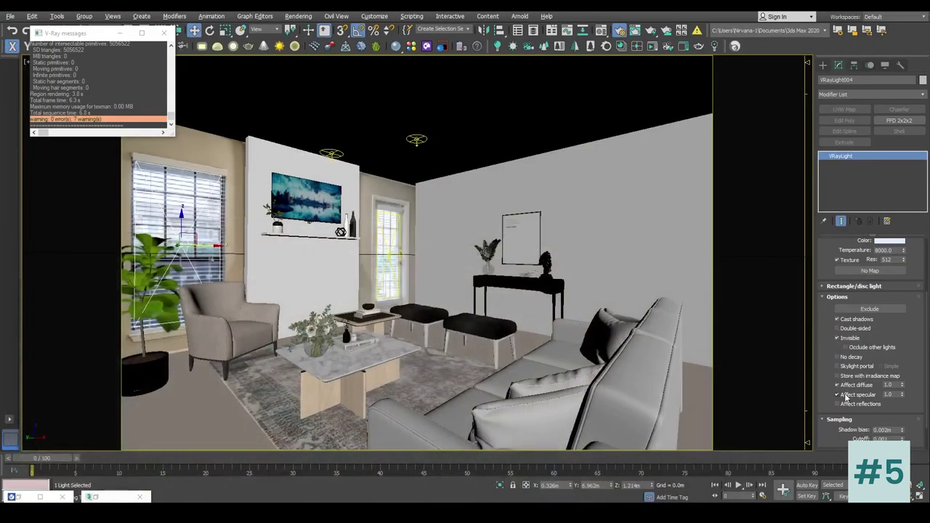
# Disable Affect specular on the glazed door's light and re-render the door and coffee table region to inspect the highlights
pyautogui.click(399, 258)
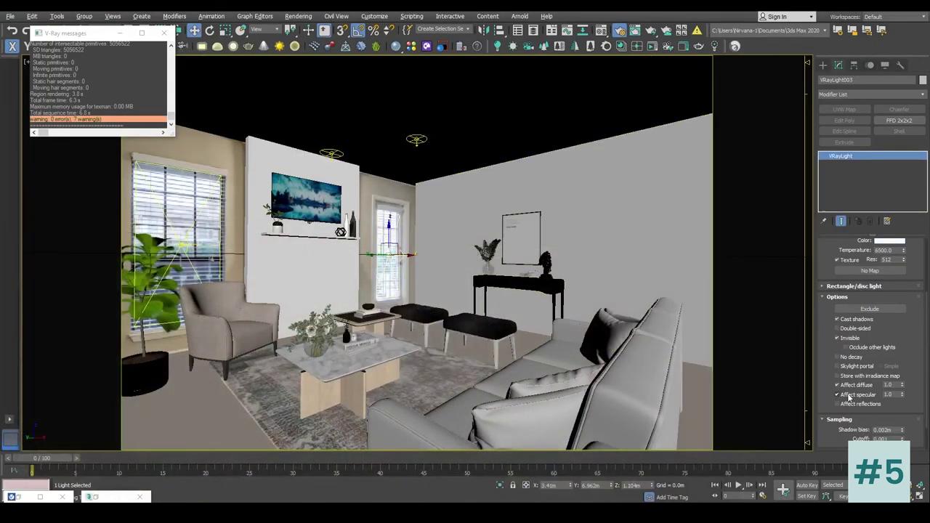
pyautogui.rightClick(463, 253)
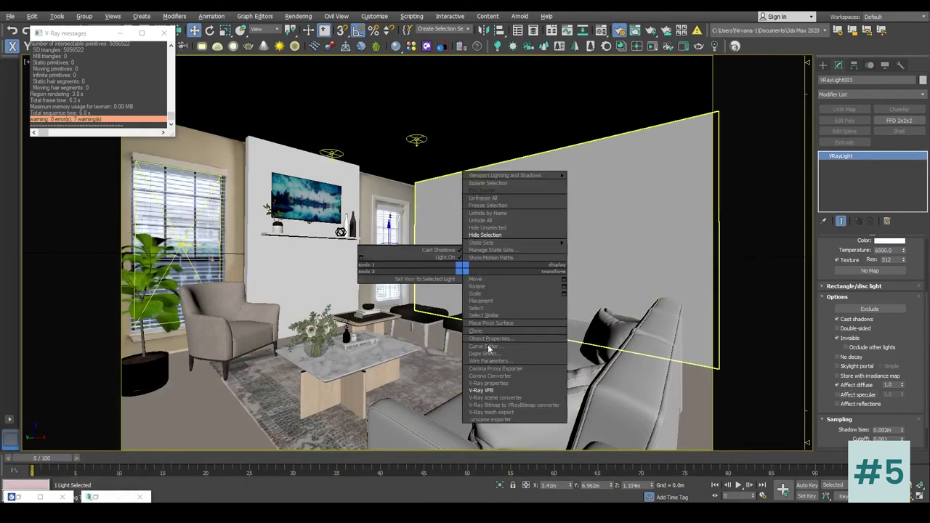
pyautogui.click(490, 384)
pyautogui.click(774, 47)
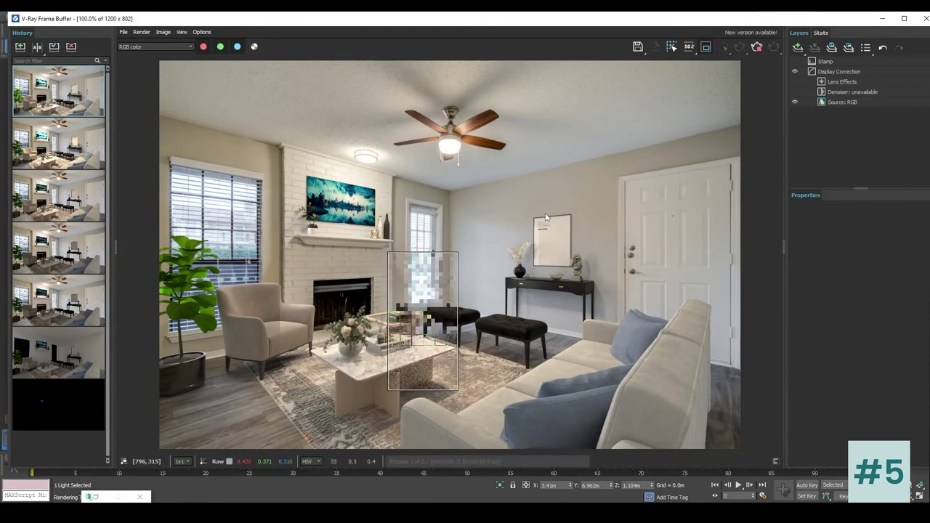
pyautogui.scroll(3, 442, 285)
pyautogui.scroll(-1, 442, 283)
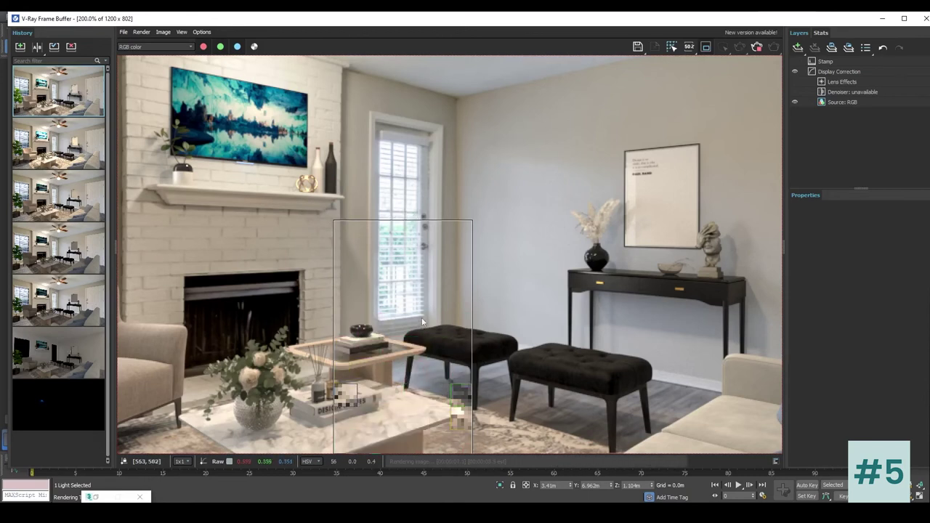
pyautogui.moveTo(397, 412); pyautogui.dragTo(397, 344, button='middle')
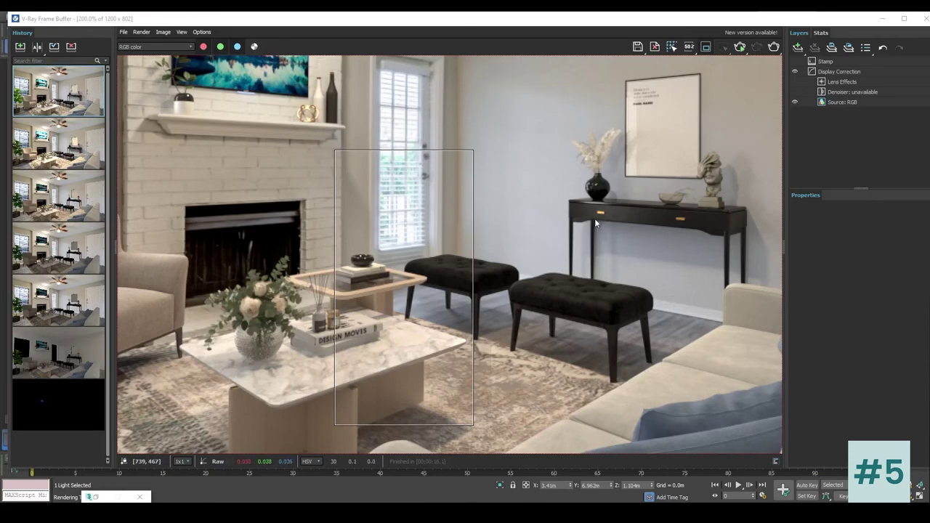
pyautogui.scroll(-1, 604, 208)
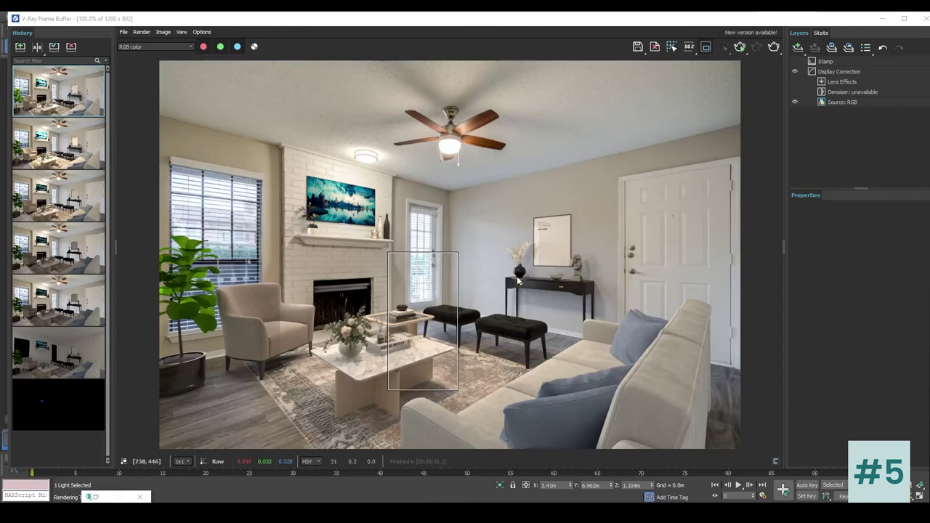
# Redraw the render region over the vase and the adjoining parts of the framed print and console table, start a test render and stop it early
pyautogui.scroll(1, 527, 275)
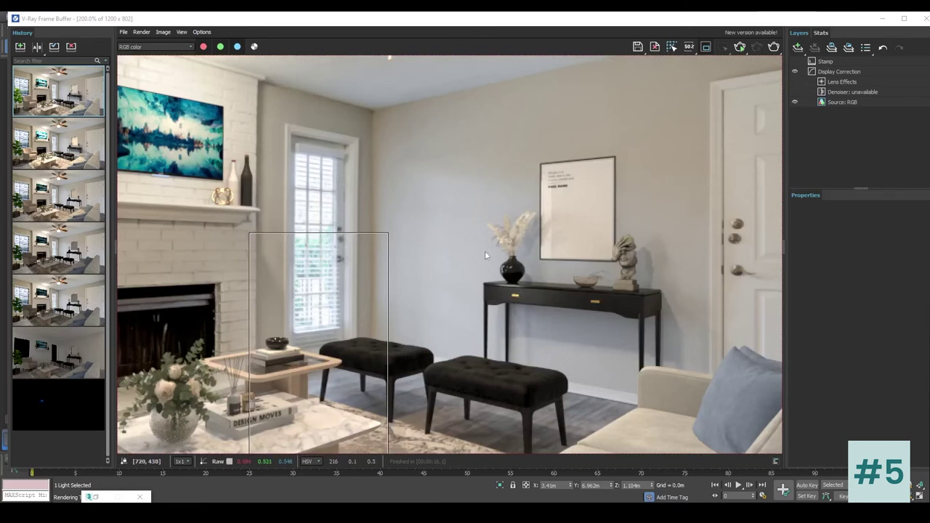
pyautogui.moveTo(433, 171); pyautogui.dragTo(562, 338)
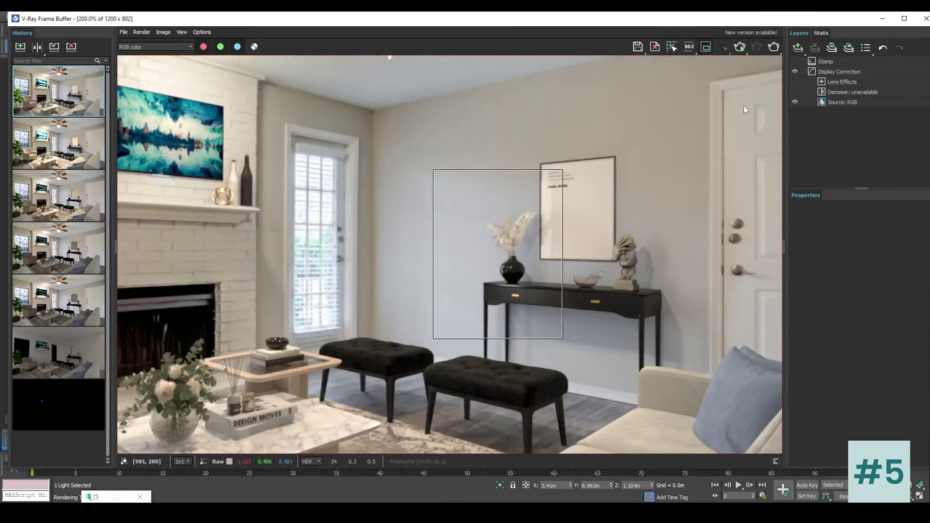
pyautogui.click(774, 47)
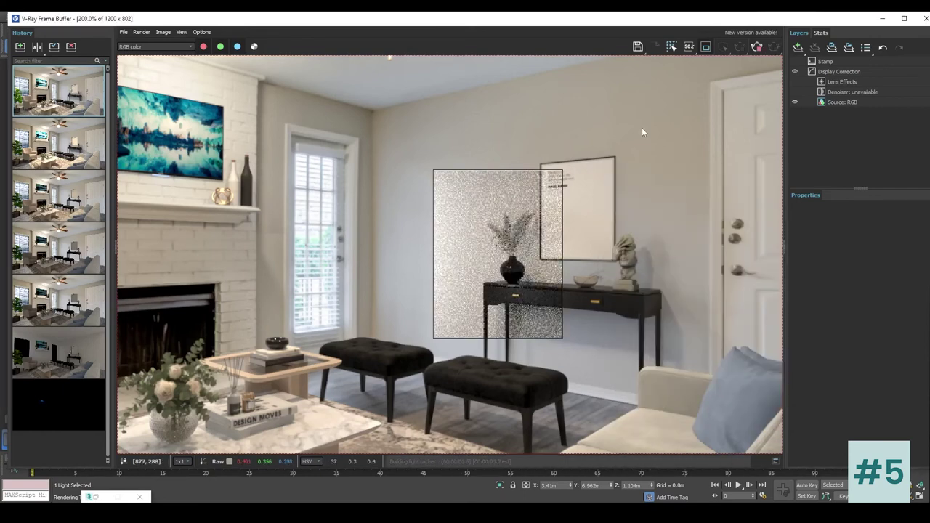
pyautogui.moveTo(544, 302); pyautogui.dragTo(536, 289, button='middle')
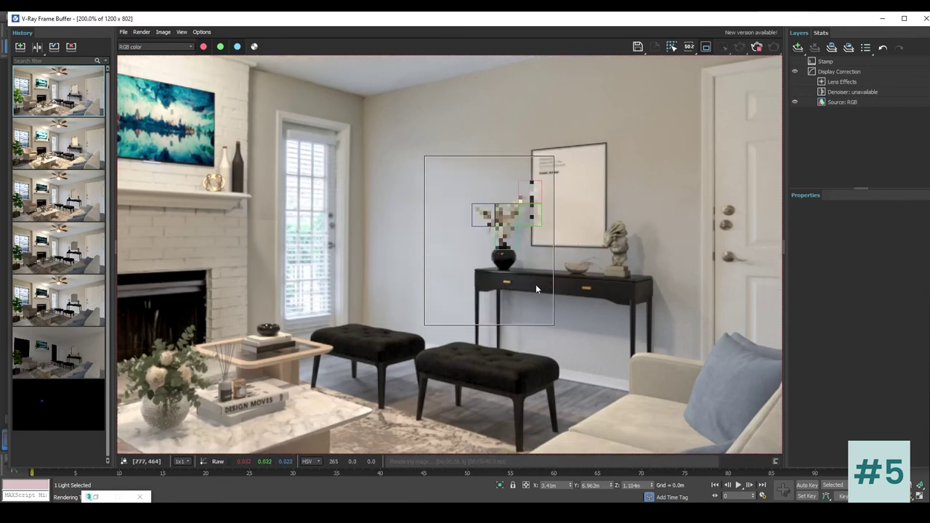
pyautogui.click(759, 47)
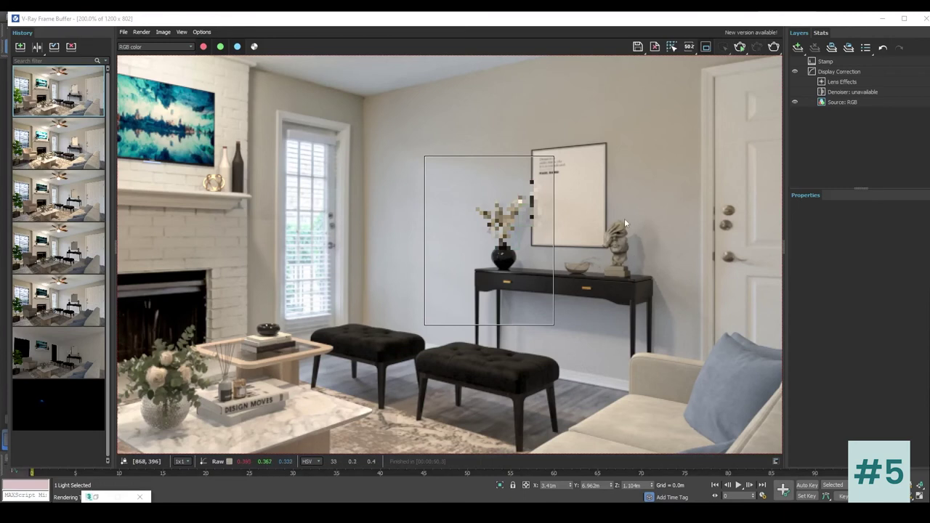
# Redraw the render region around the statue on the console table and test-render it
pyautogui.moveTo(581, 198); pyautogui.dragTo(652, 303)
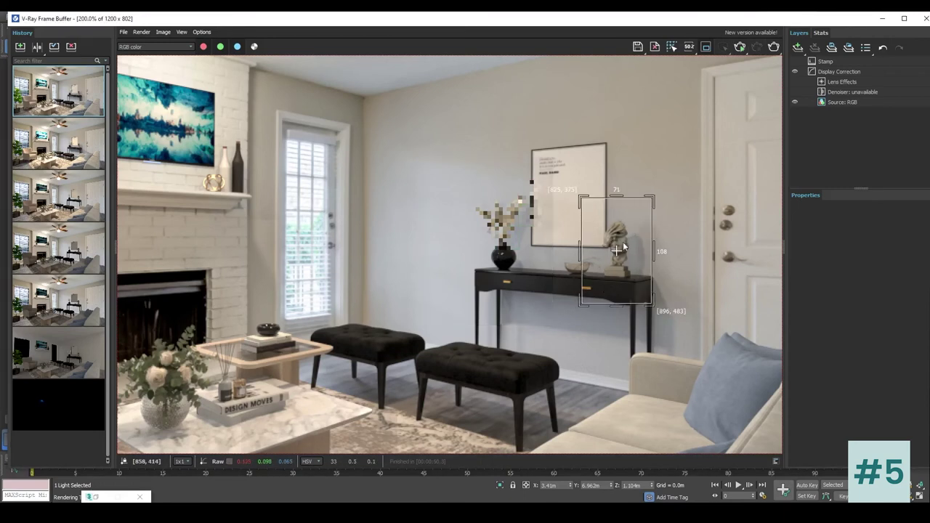
pyautogui.click(773, 48)
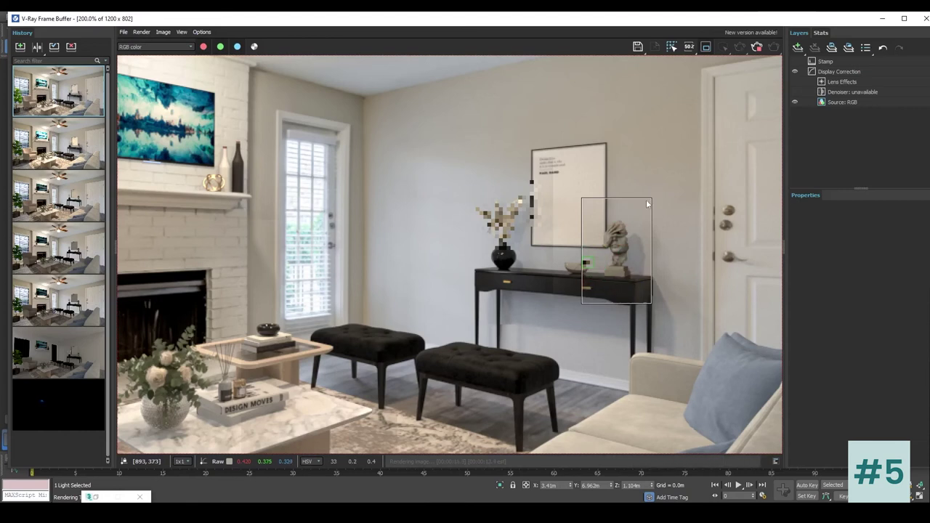
pyautogui.doubleClick(658, 194)
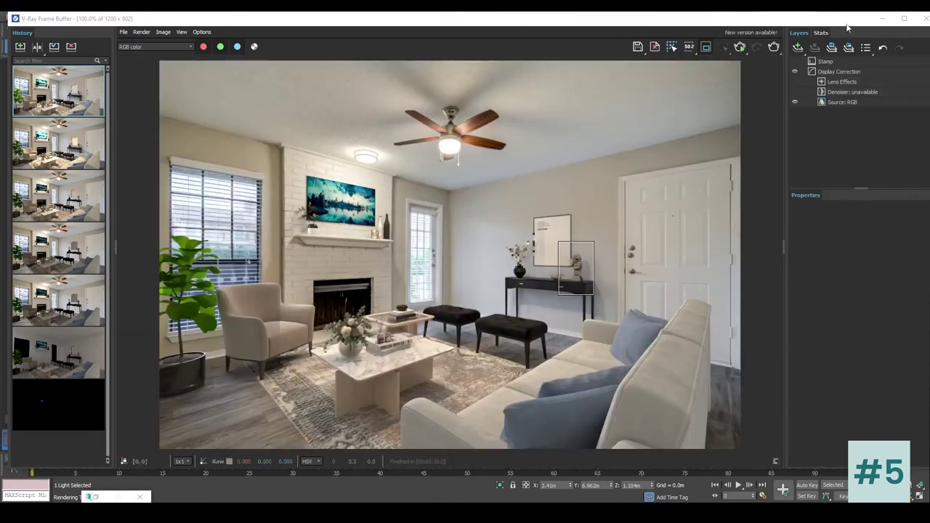
# Turn Affect specular back on for the door light, re-render the statue region and inspect it against the rest of the room
pyautogui.moveTo(837, 21); pyautogui.dragTo(685, 93)
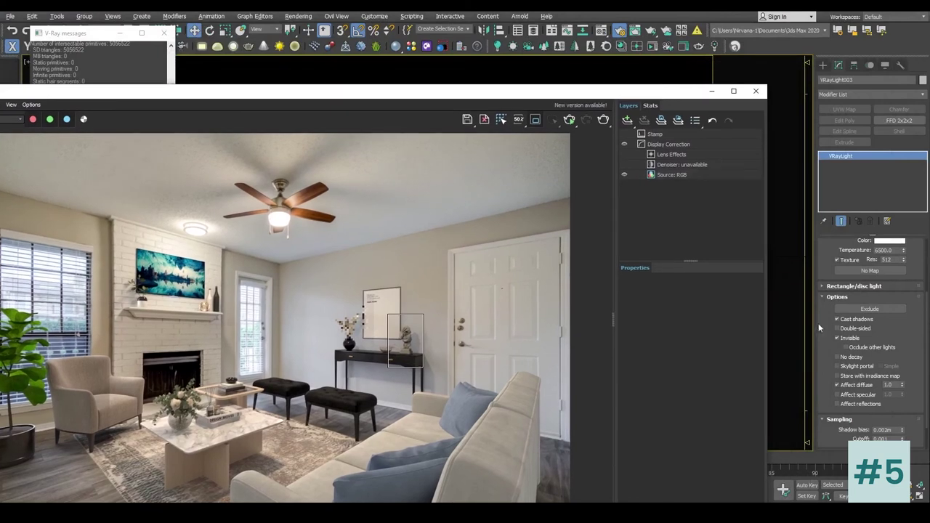
pyautogui.click(854, 398)
pyautogui.moveTo(556, 93); pyautogui.dragTo(629, 55)
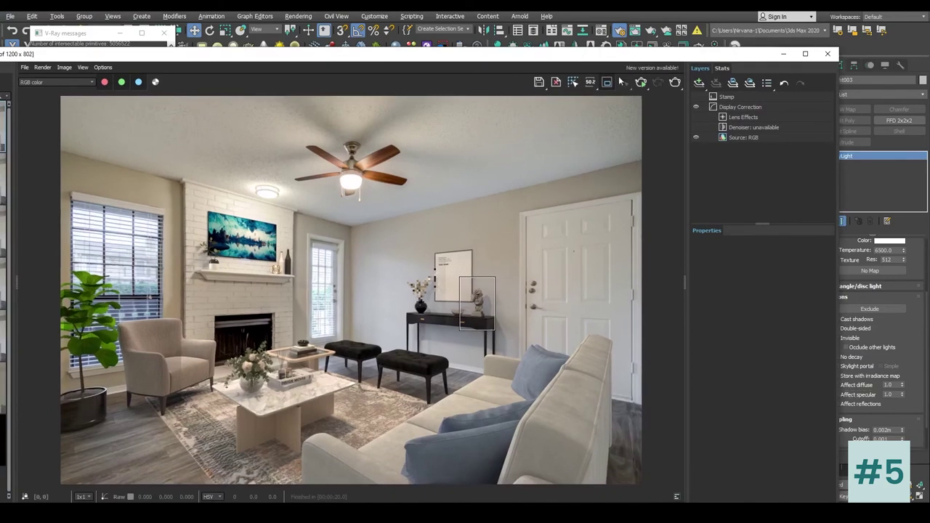
pyautogui.scroll(2, 498, 302)
pyautogui.click(675, 81)
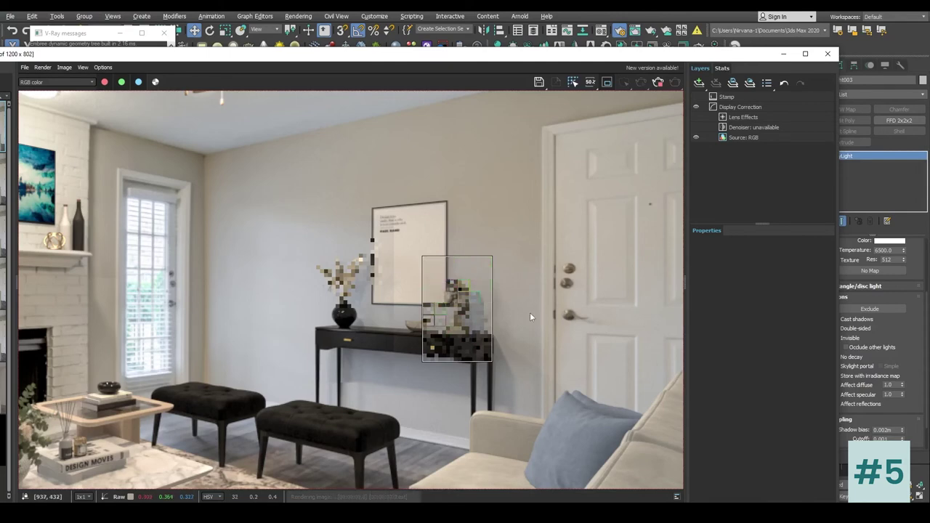
pyautogui.scroll(2, 440, 302)
pyautogui.scroll(-2, 465, 293)
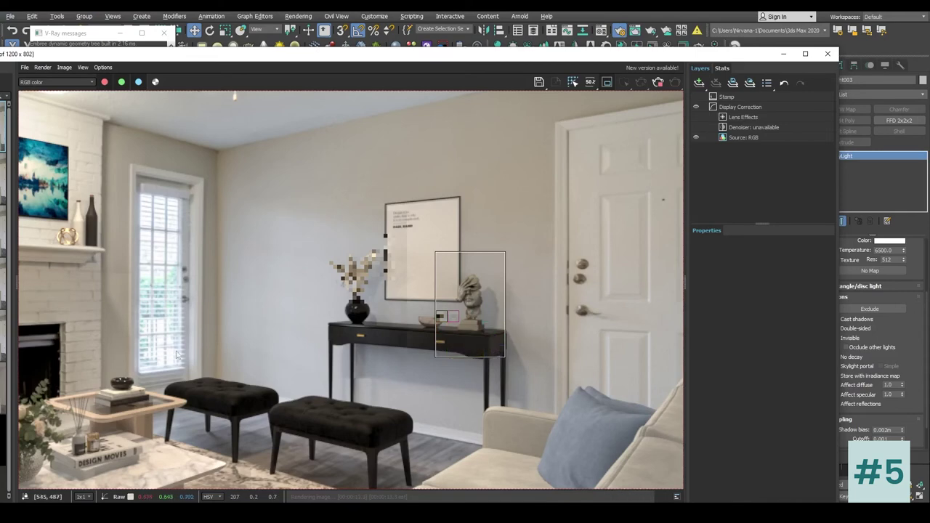
pyautogui.moveTo(532, 330); pyautogui.dragTo(516, 227, button='middle')
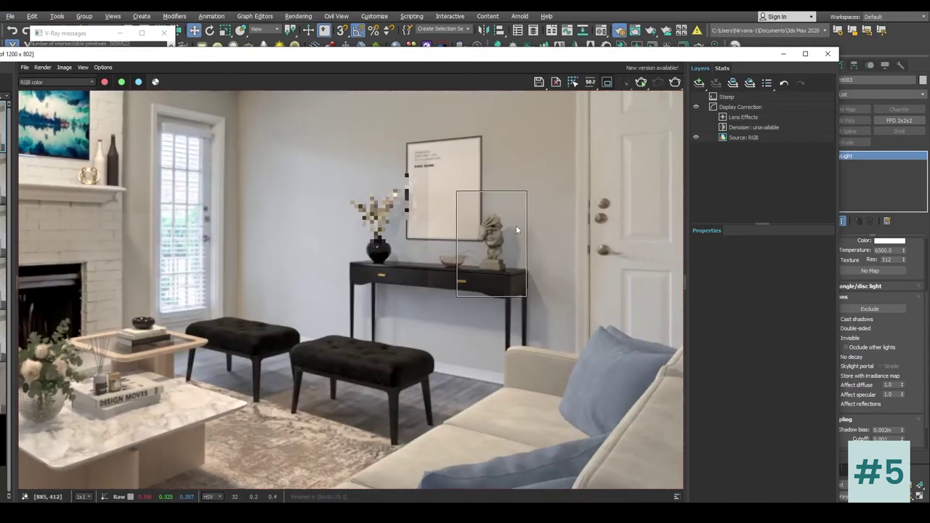
pyautogui.moveTo(211, 369); pyautogui.dragTo(247, 344, button='middle')
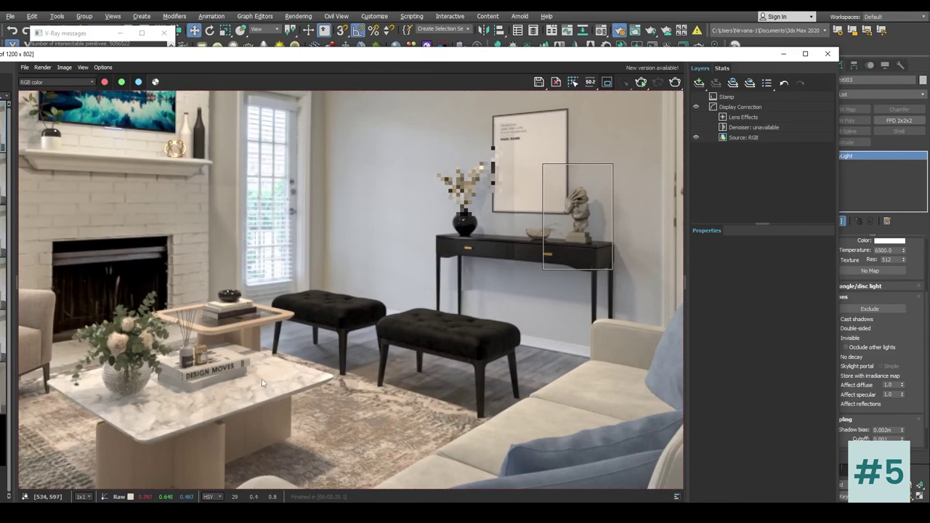
pyautogui.moveTo(263, 383); pyautogui.dragTo(313, 375, button='middle')
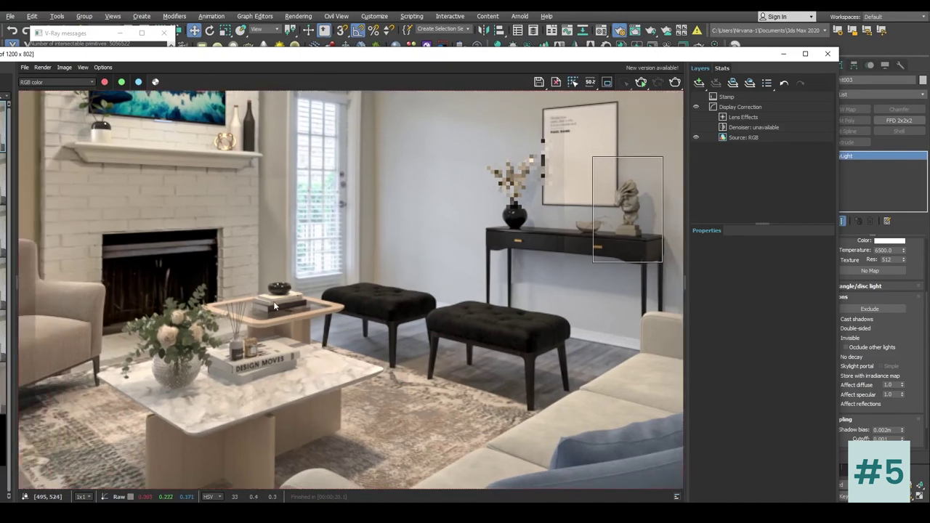
pyautogui.scroll(-4, 357, 330)
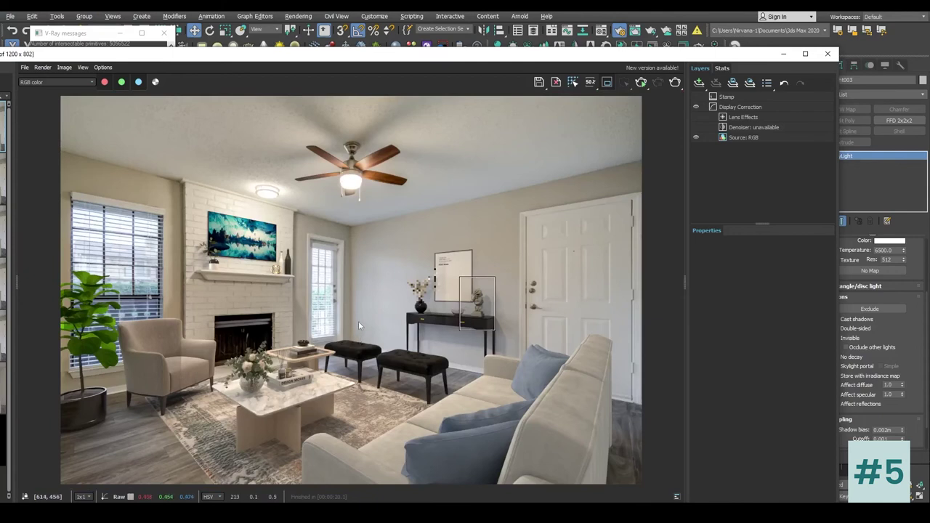
# Redraw the render region over the glazed door, coffee table corner and nearest stool, test-render it, and minimize the frame buffer
pyautogui.moveTo(298, 294); pyautogui.dragTo(367, 421)
pyautogui.click(676, 82)
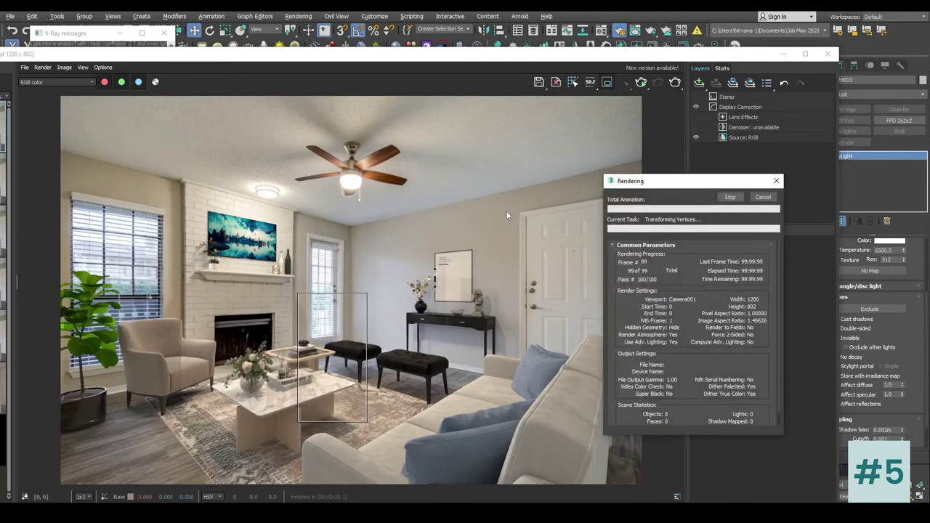
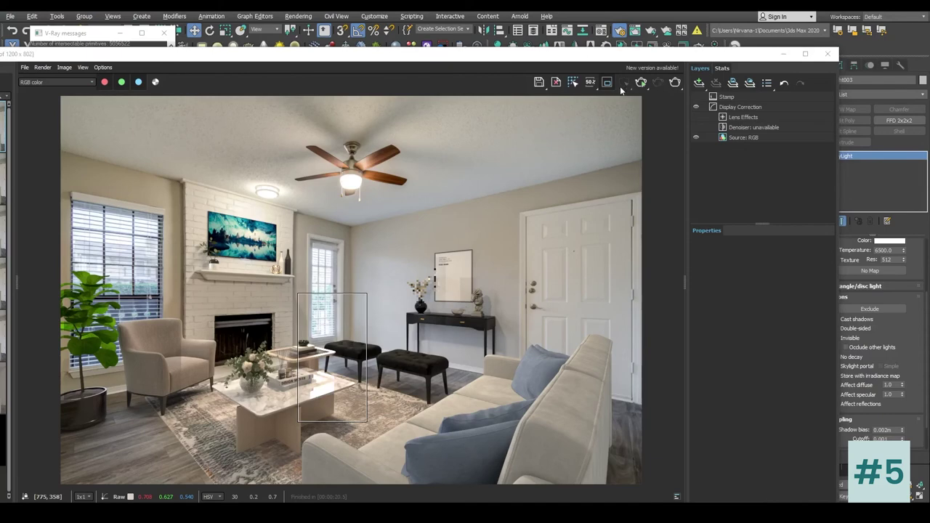
pyautogui.click(783, 53)
pyautogui.click(347, 352)
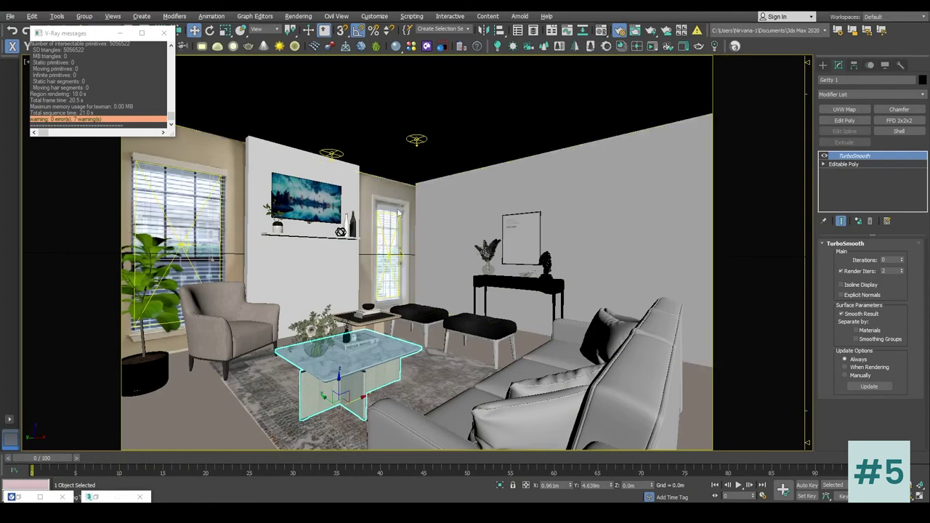
pyautogui.hotkey('ctrl', 'd')
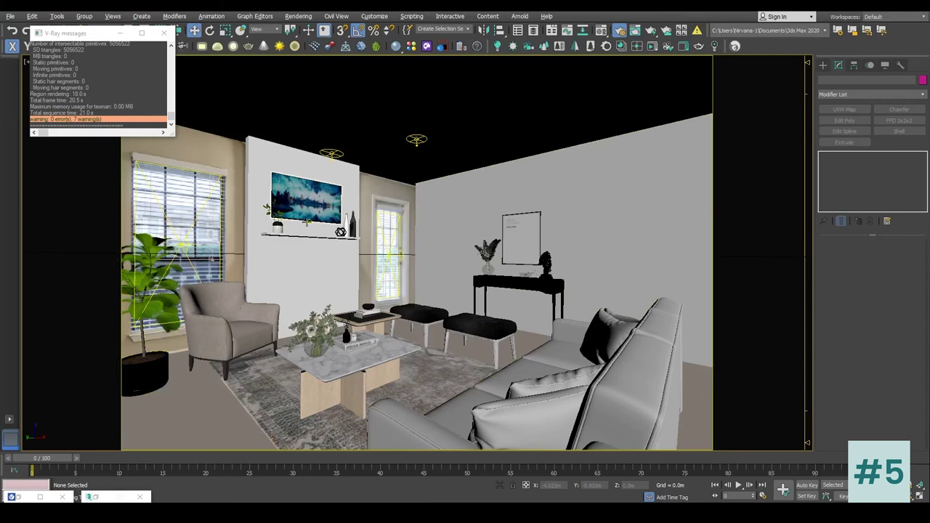
pyautogui.click(389, 251)
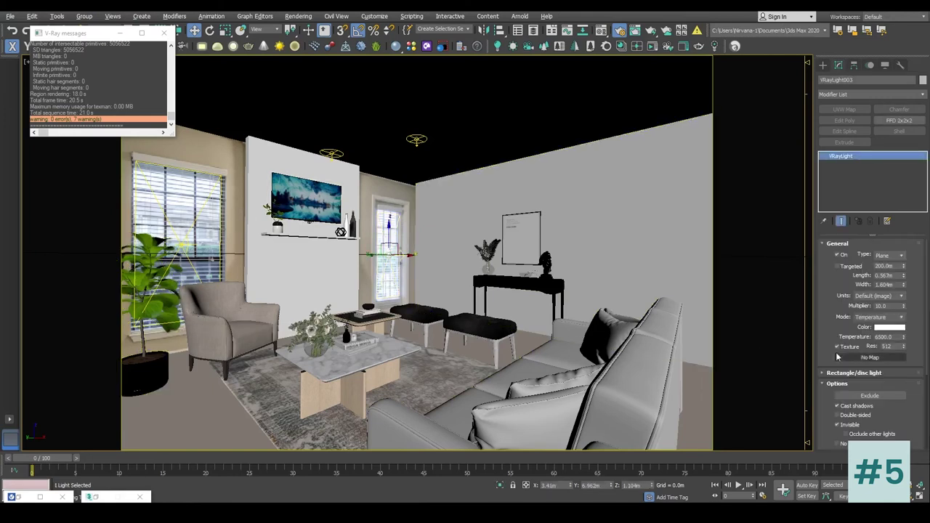
pyautogui.click(385, 351)
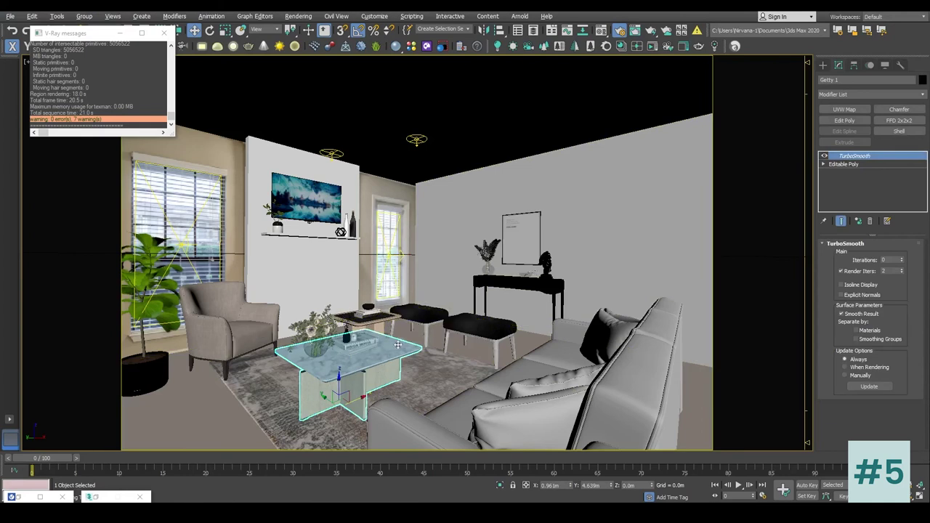
pyautogui.click(390, 252)
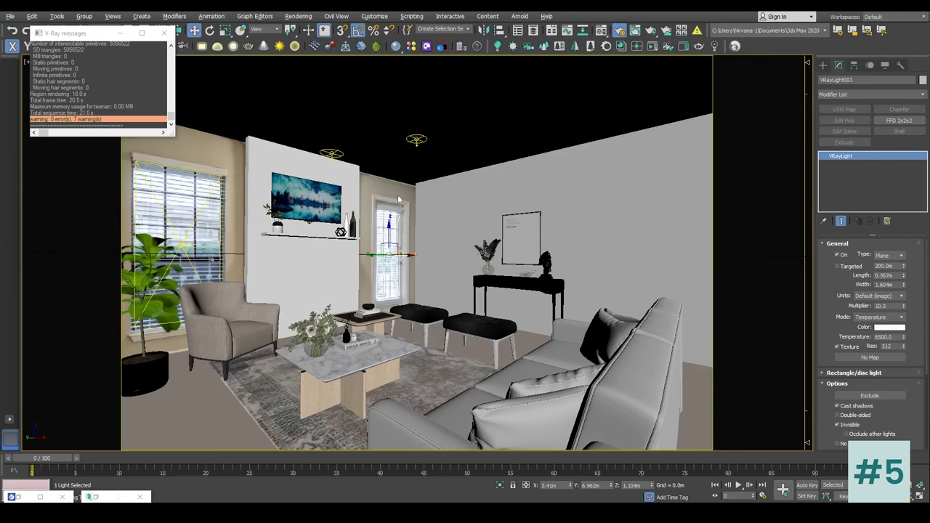
# Unhide the Wall_01 object, clear the selection, and bring the frame buffer back into view
pyautogui.rightClick(396, 194)
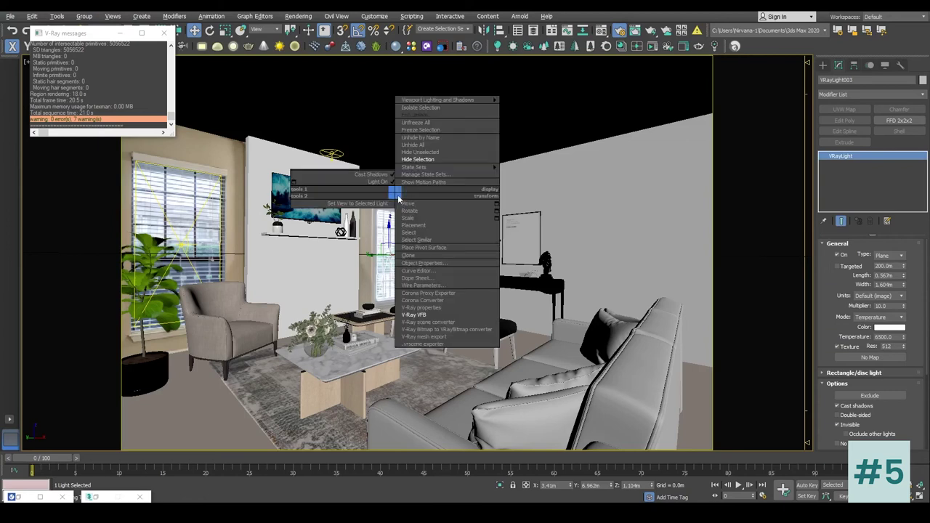
pyautogui.click(436, 137)
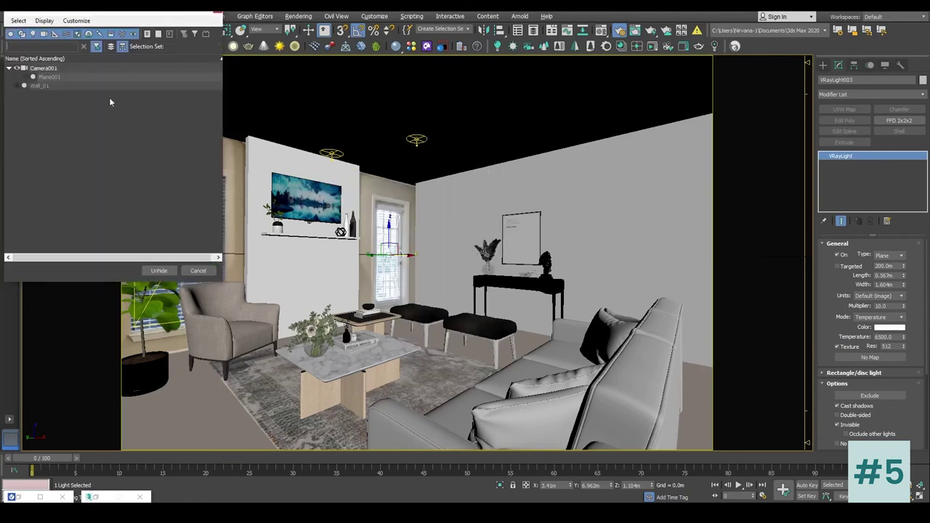
pyautogui.doubleClick(32, 88)
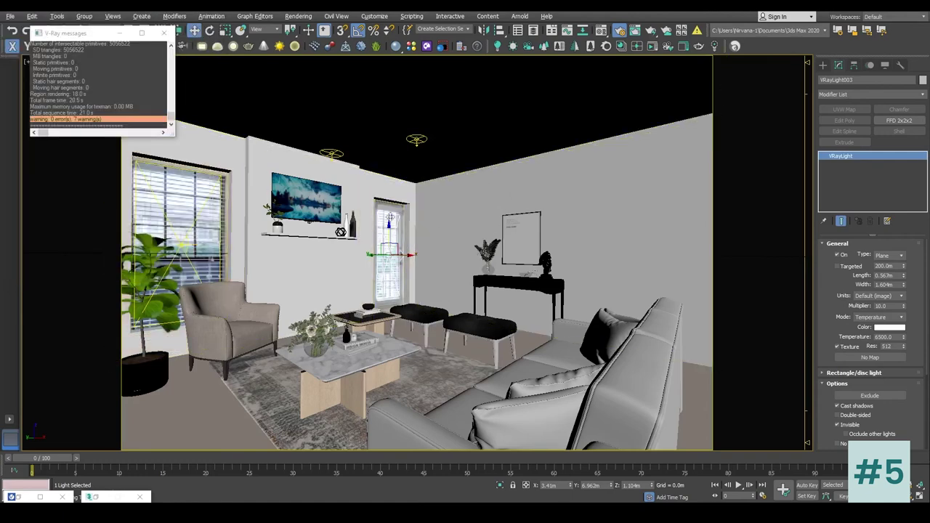
pyautogui.click(390, 214)
pyautogui.rightClick(425, 181)
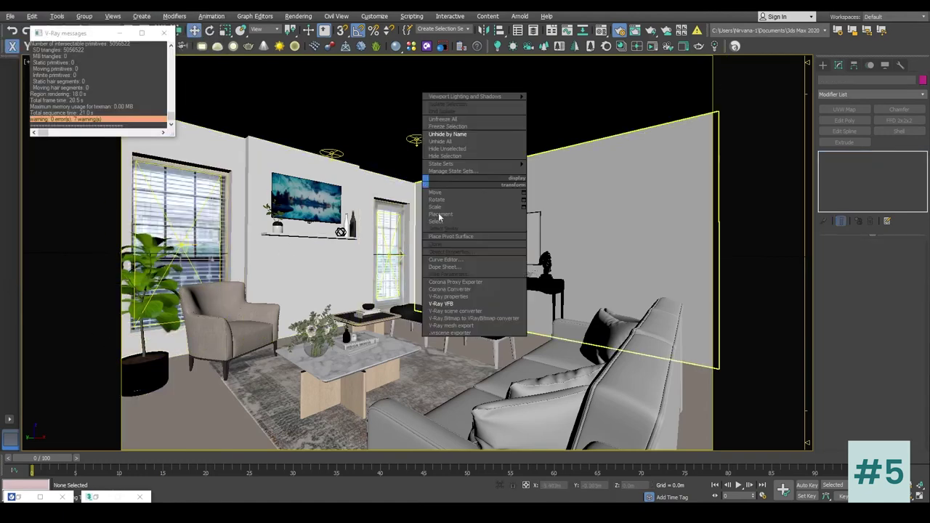
pyautogui.click(444, 304)
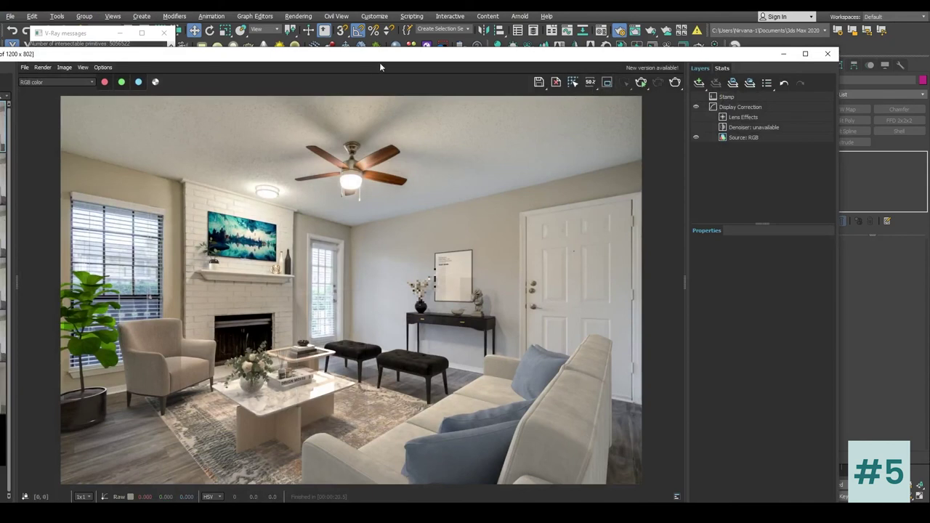
pyautogui.moveTo(390, 61); pyautogui.dragTo(442, 48)
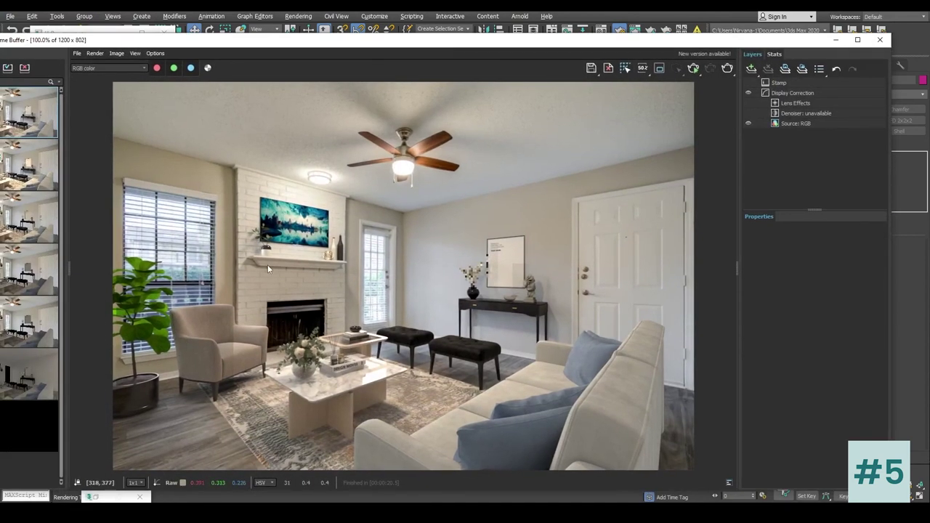
# Render the full 1200 x 802 view and inspect the armchair, fireplace and coffee table up close
pyautogui.click(728, 69)
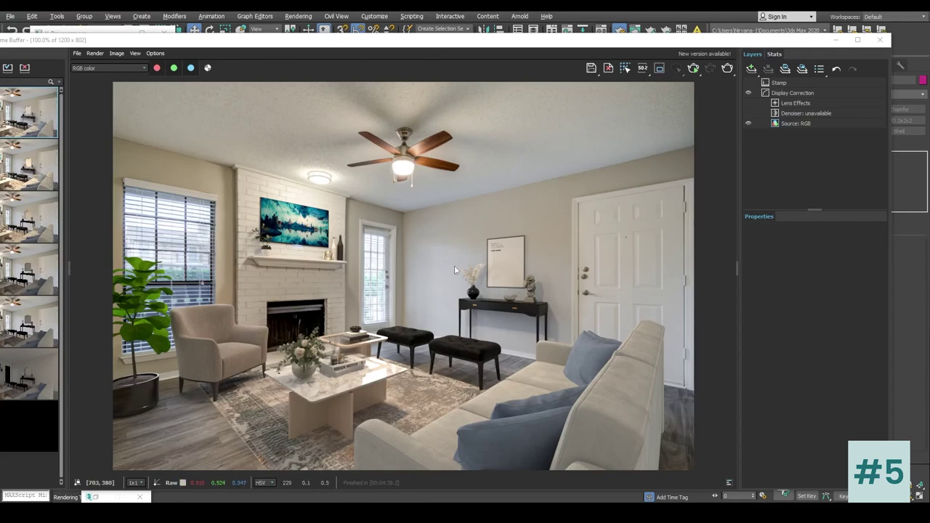
pyautogui.scroll(2, 240, 289)
pyautogui.moveTo(240, 288); pyautogui.dragTo(403, 252, button='middle')
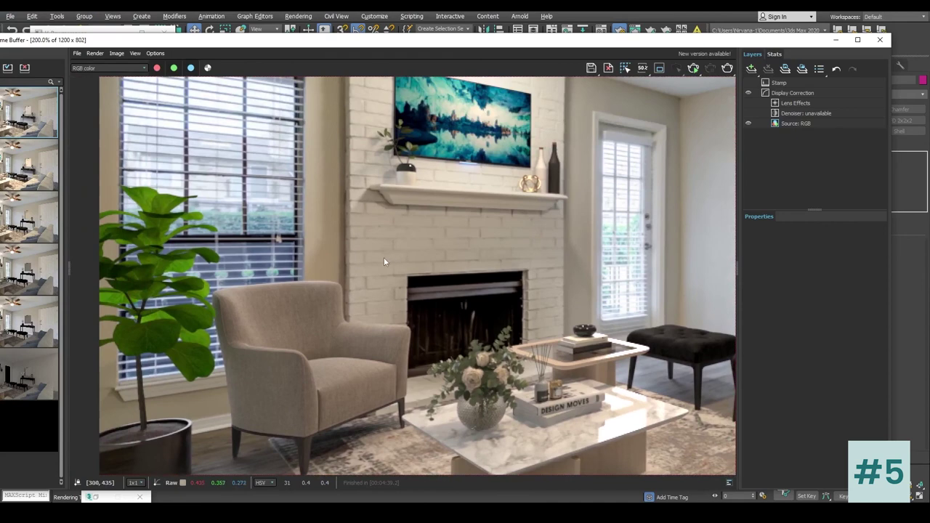
pyautogui.scroll(-2, 375, 268)
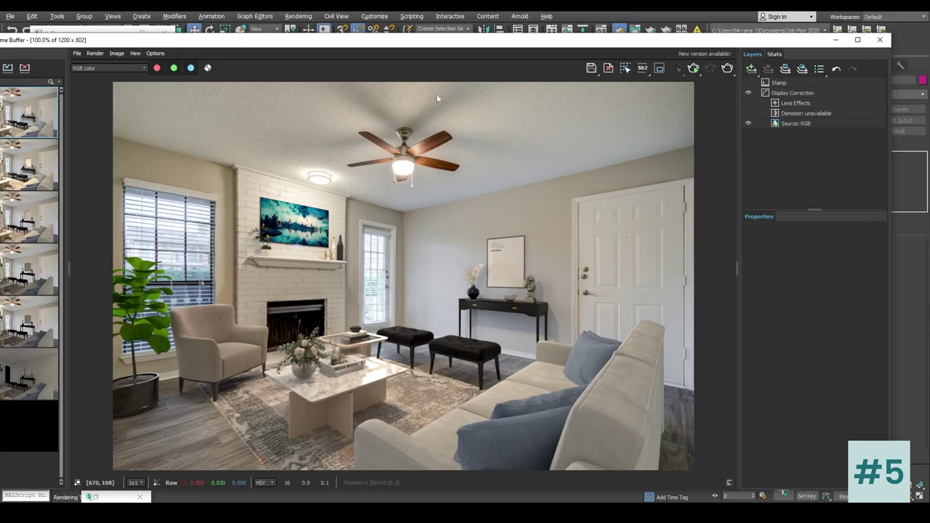
# Save the new full render to the frame buffer history and load earlier saved renders to view against it
pyautogui.moveTo(430, 41); pyautogui.dragTo(488, 34)
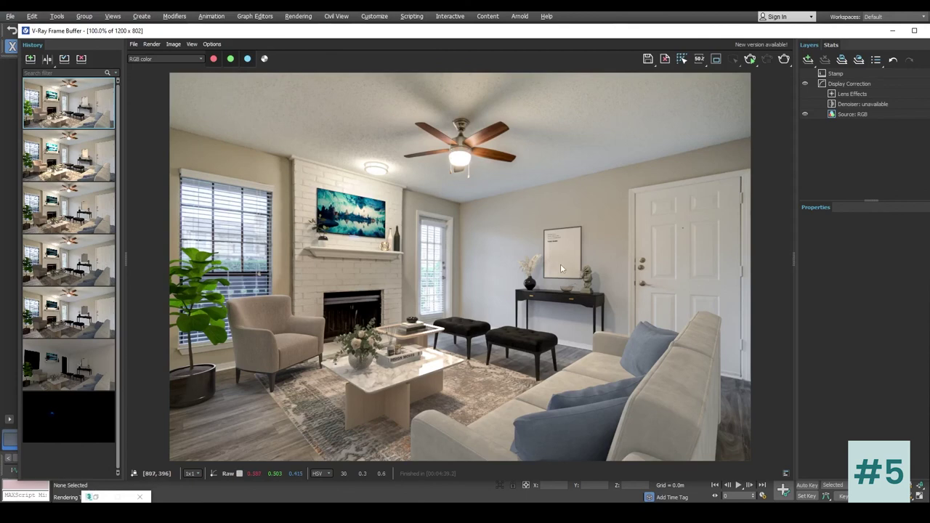
pyautogui.click(30, 63)
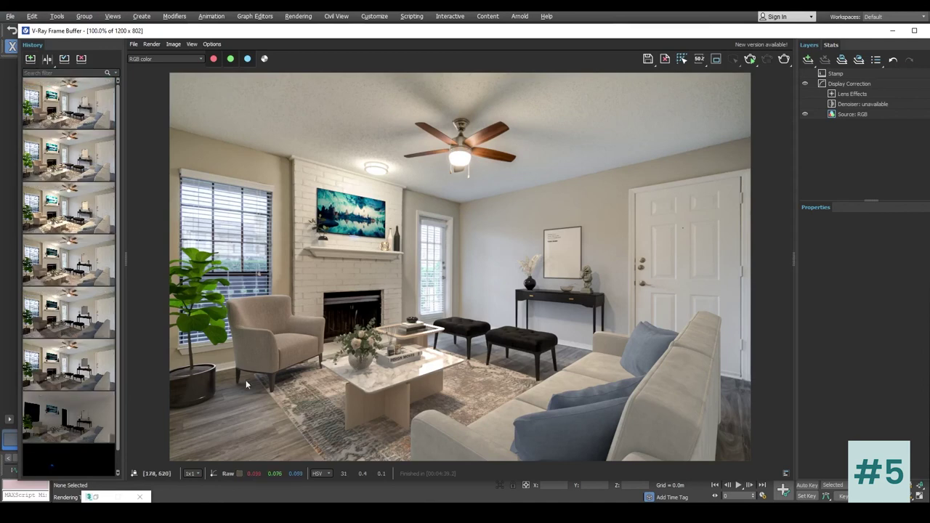
pyautogui.doubleClick(84, 420)
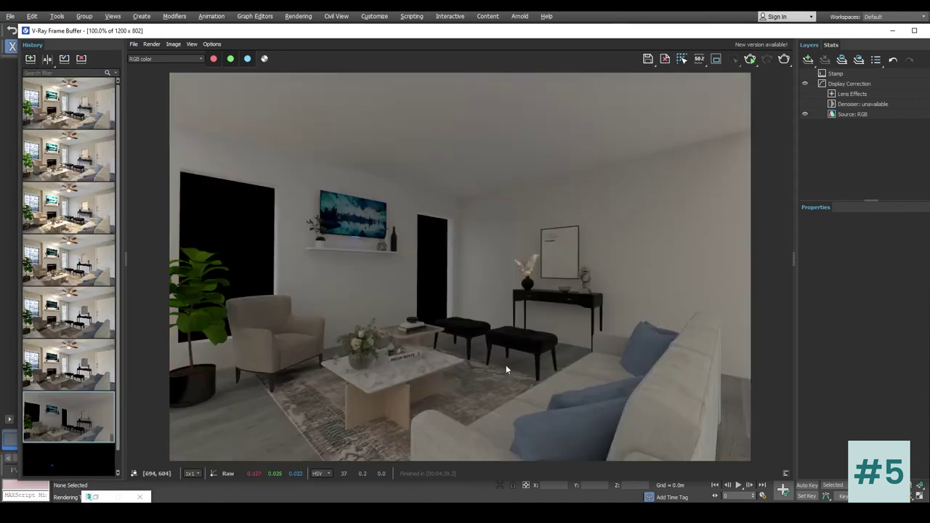
pyautogui.doubleClick(75, 105)
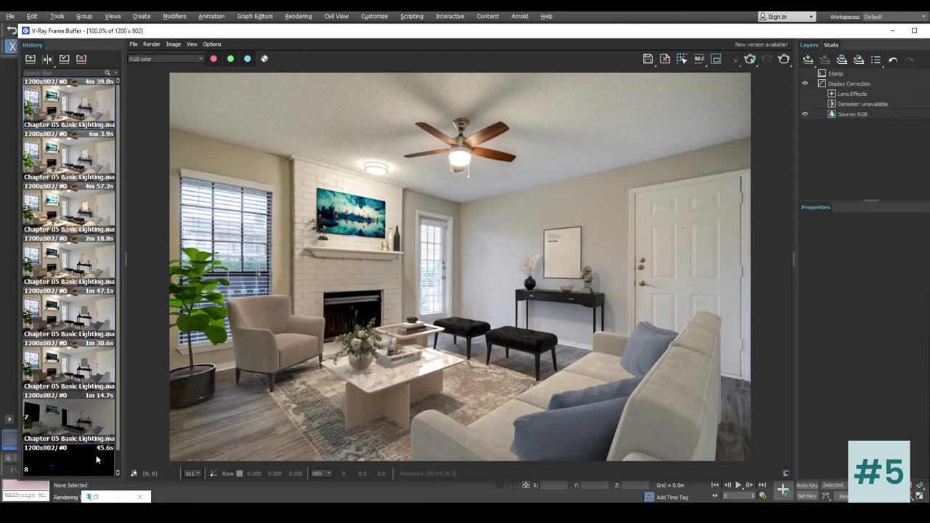
pyautogui.doubleClick(82, 368)
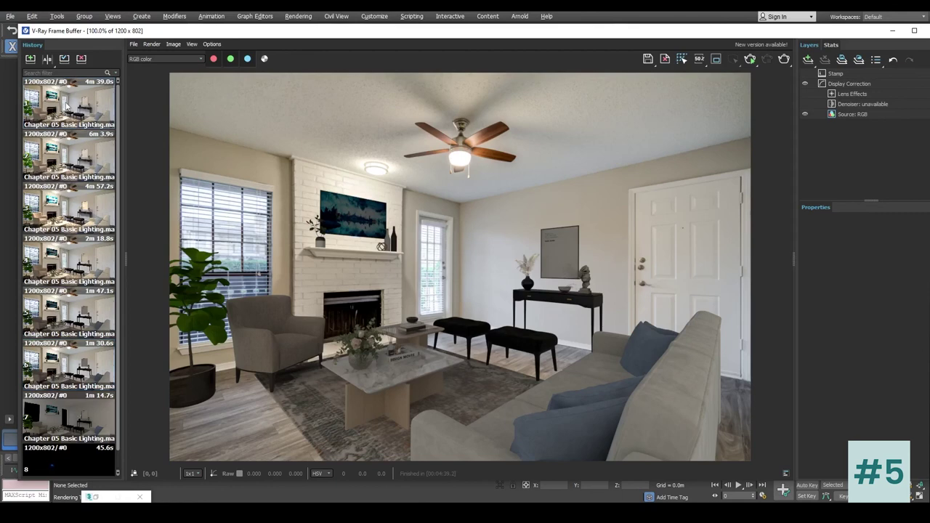
# Compare the newest render with the early darker-furniture render in a horizontal A/B split, sweeping the divider across the image, and end the comparison
pyautogui.click(47, 60)
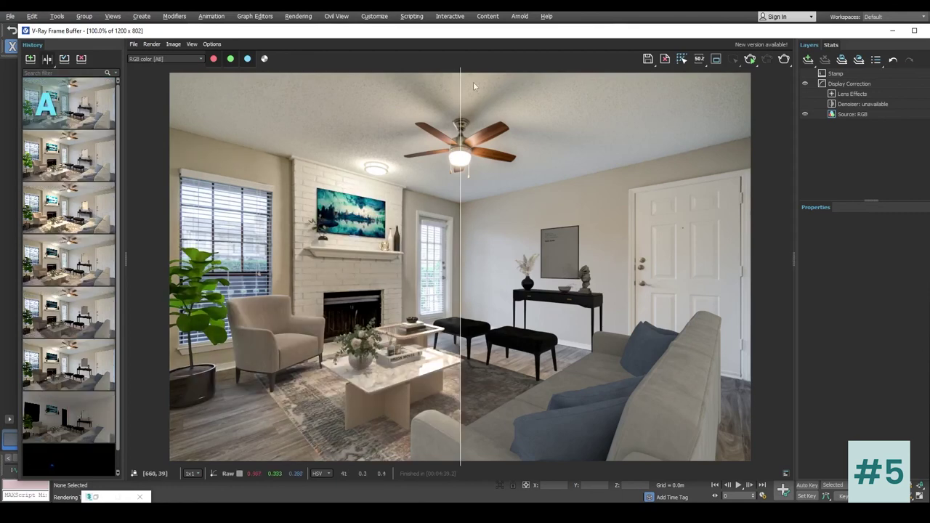
pyautogui.moveTo(461, 71); pyautogui.dragTo(851, 201)
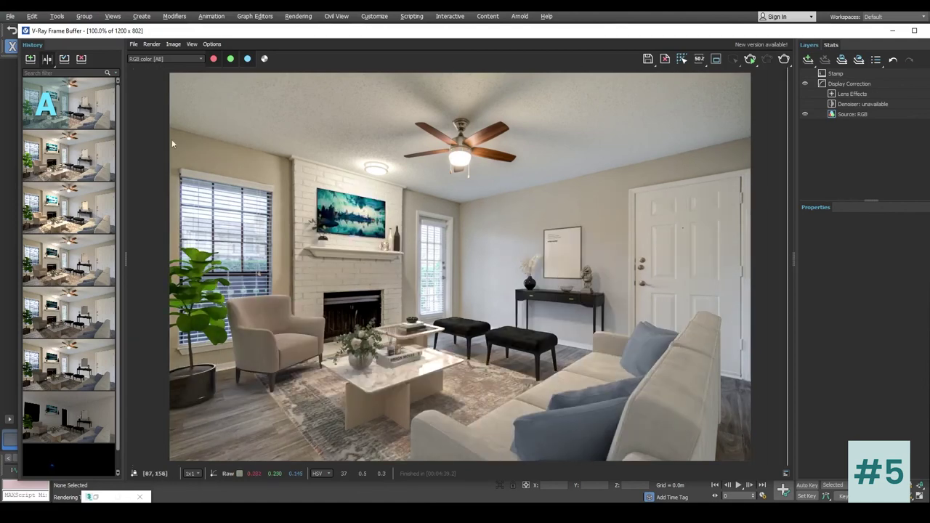
pyautogui.click(48, 58)
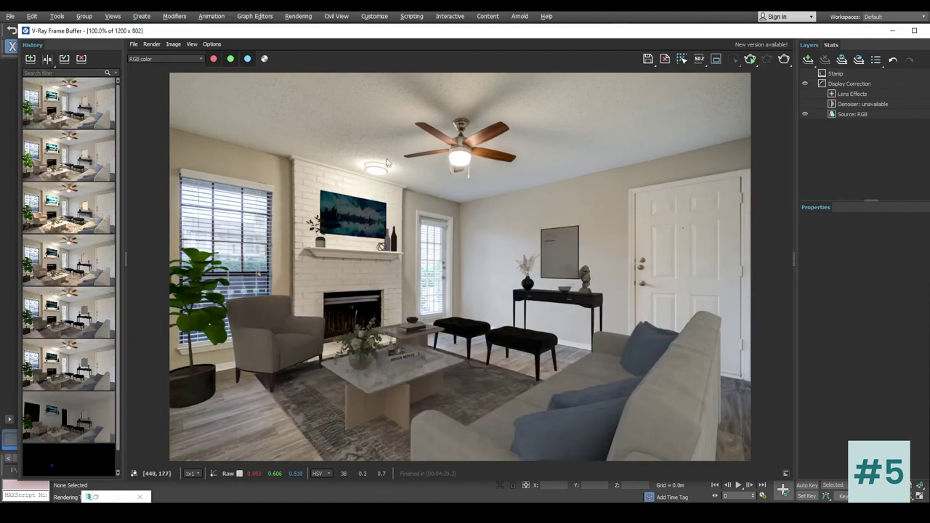